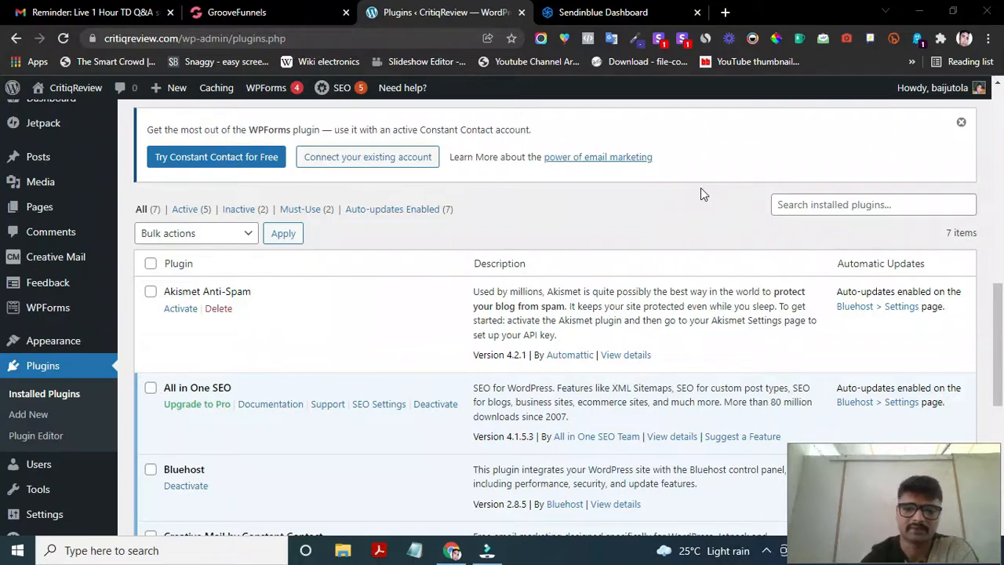
pyautogui.scroll(-4, 538, 369)
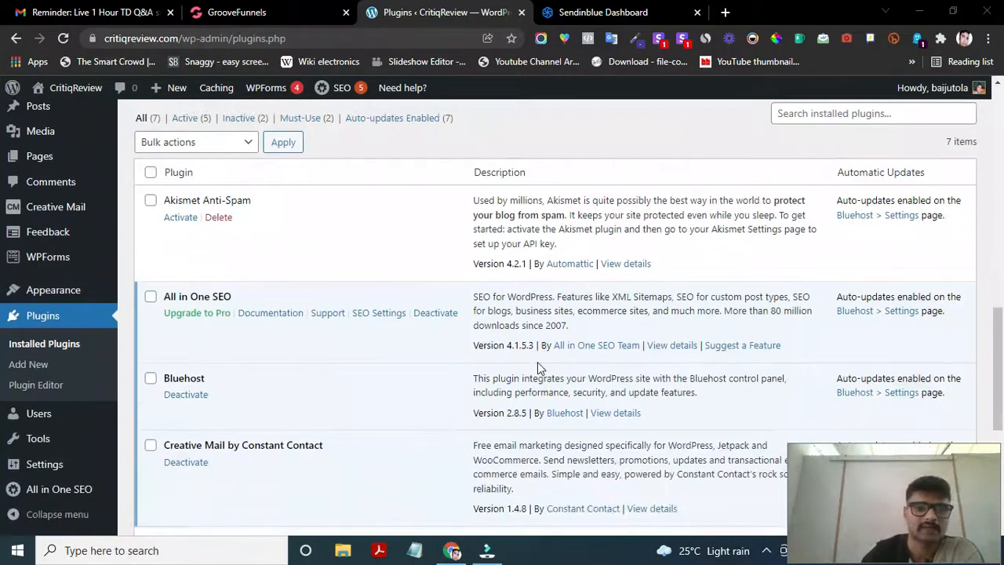
pyautogui.scroll(5, 538, 362)
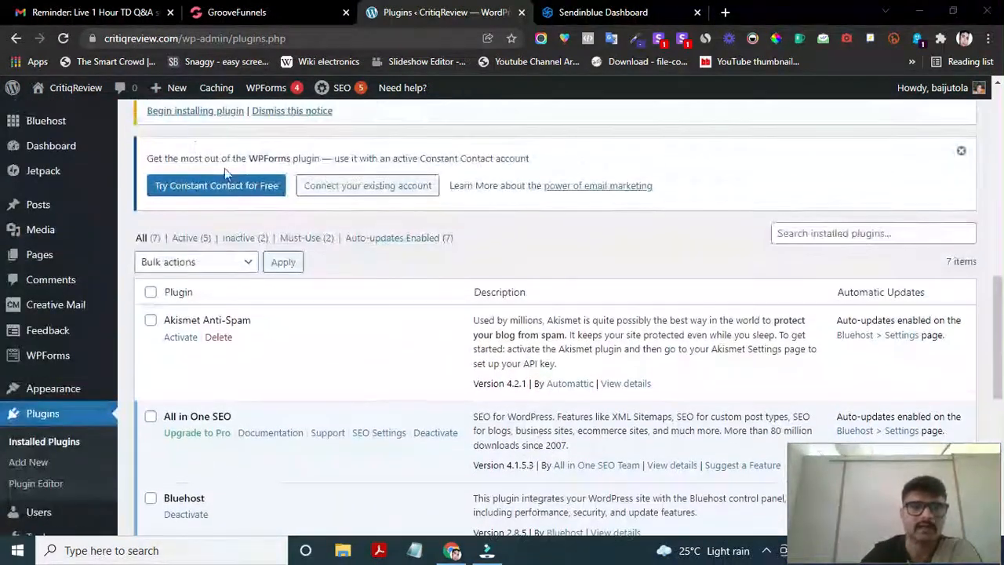
pyautogui.scroll(6, 269, 202)
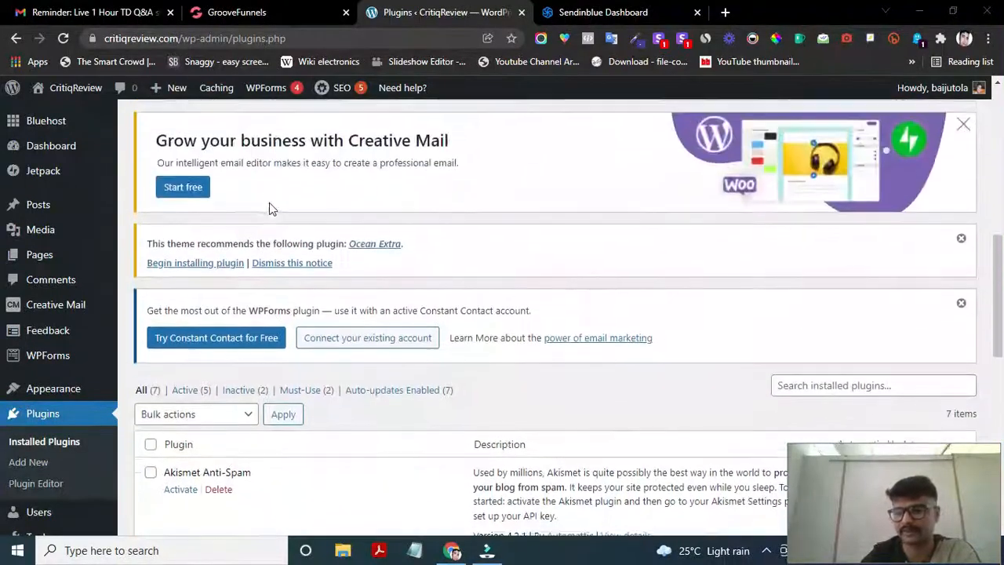
pyautogui.scroll(4, 269, 202)
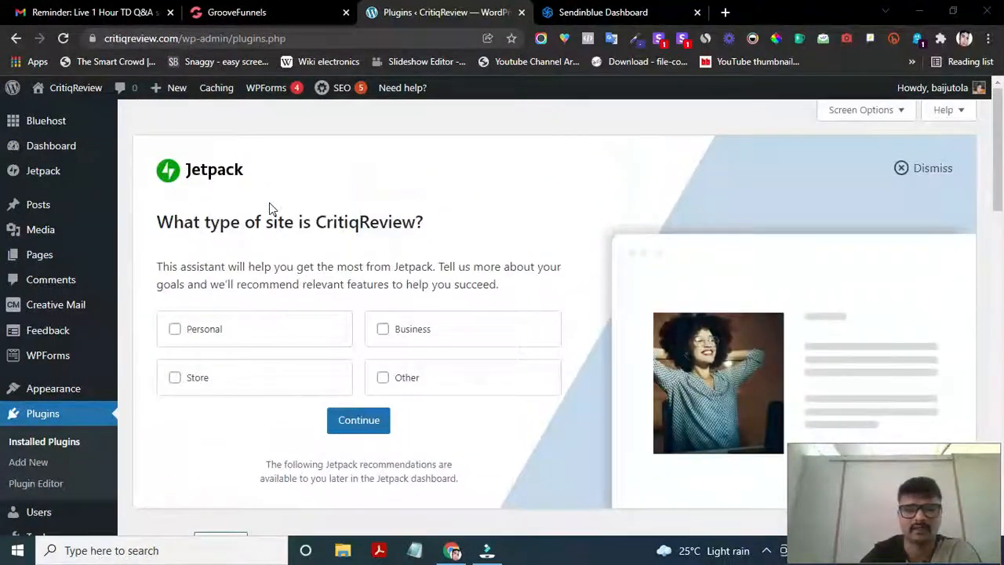
pyautogui.scroll(-1, 269, 207)
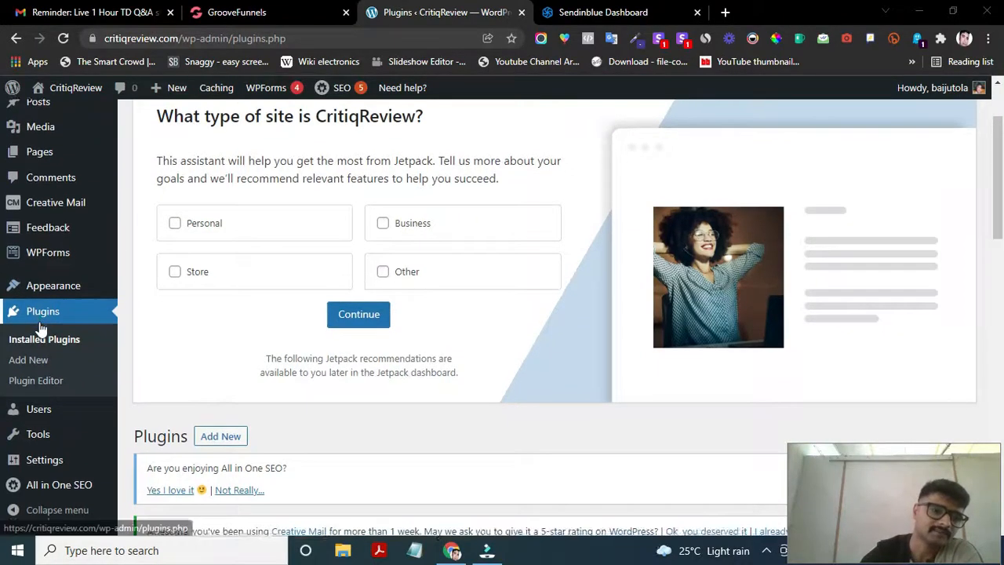
pyautogui.scroll(-1, 41, 329)
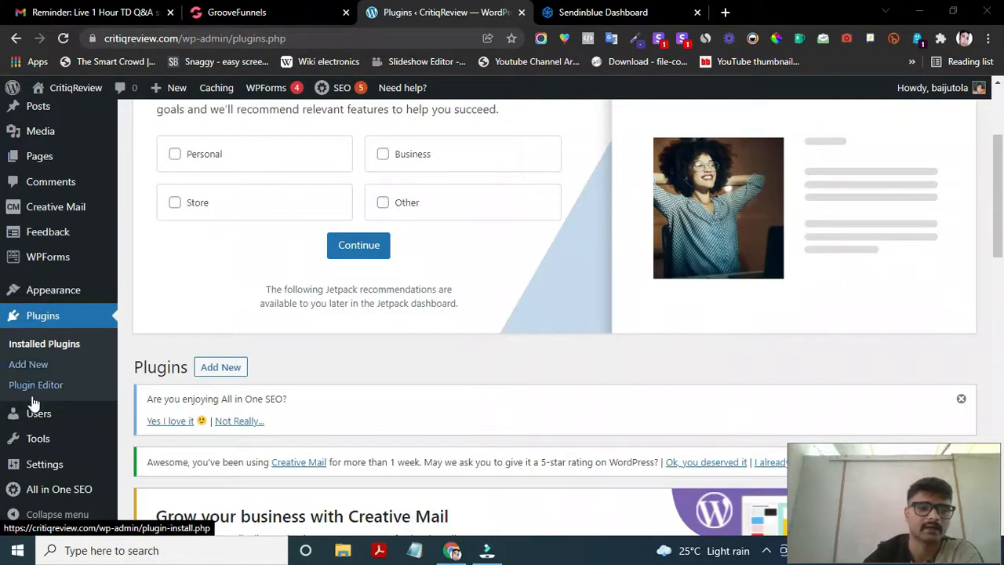
pyautogui.scroll(-1, 32, 405)
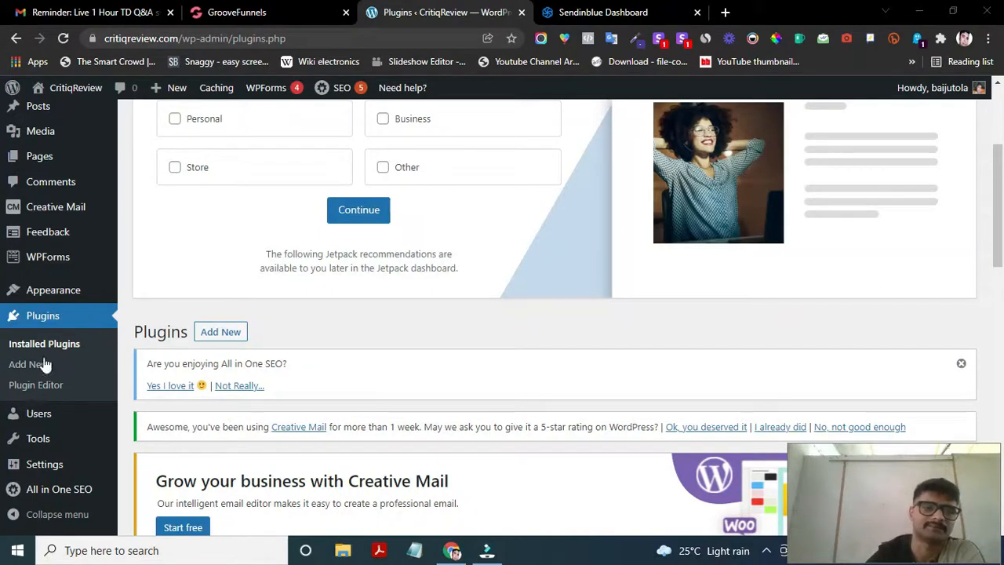
pyautogui.scroll(-1, 36, 339)
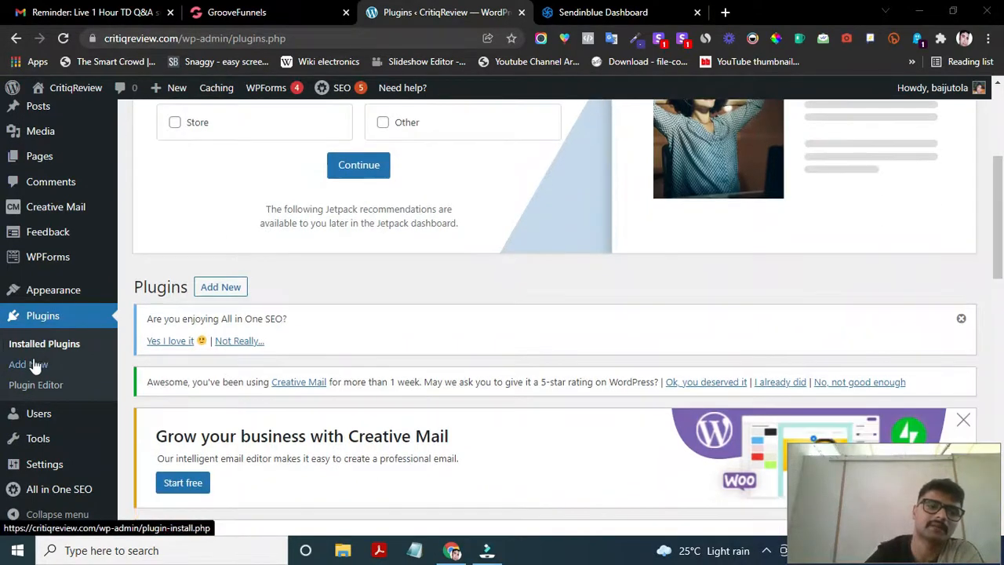
# - Search Plugins > Add New for 'elementor' to list Elementor Website Builder in the results
pyautogui.click(29, 366)
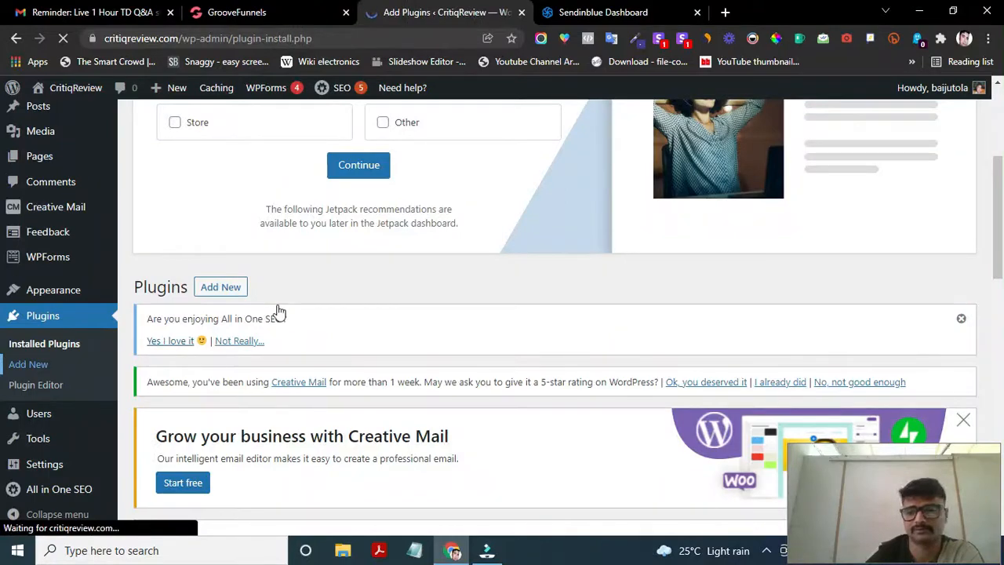
pyautogui.scroll(-5, 455, 353)
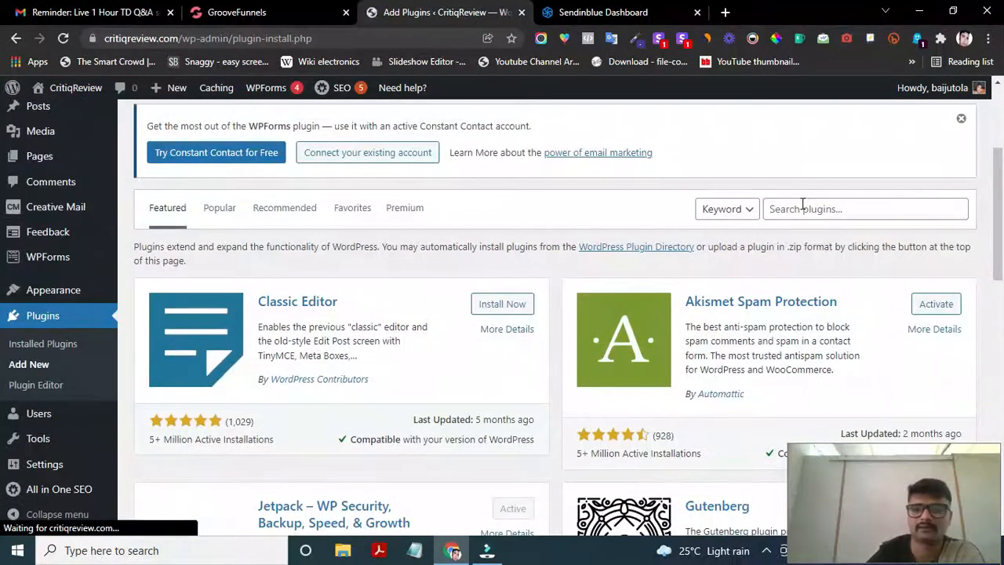
pyautogui.click(798, 210)
pyautogui.write('e')
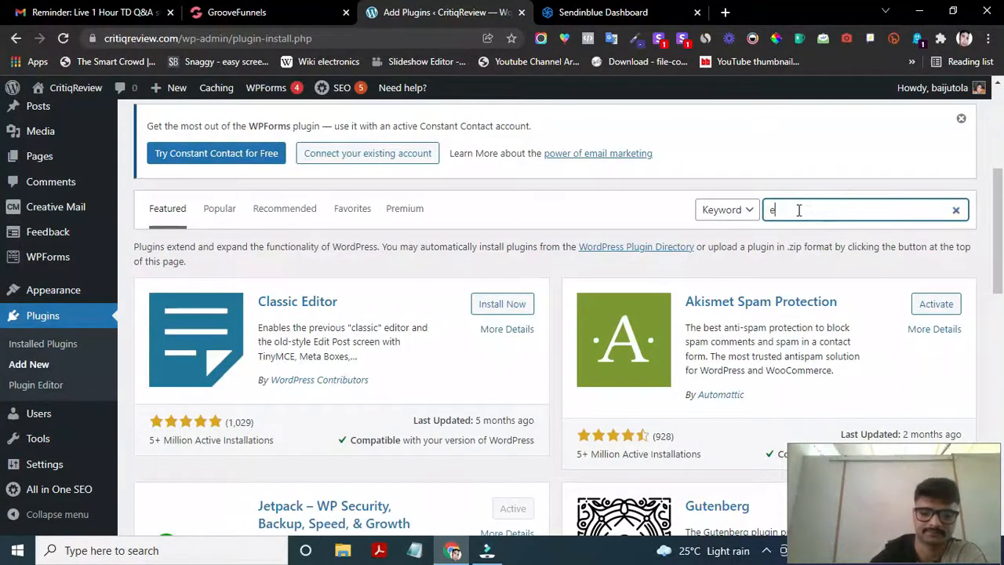
pyautogui.write('leme')
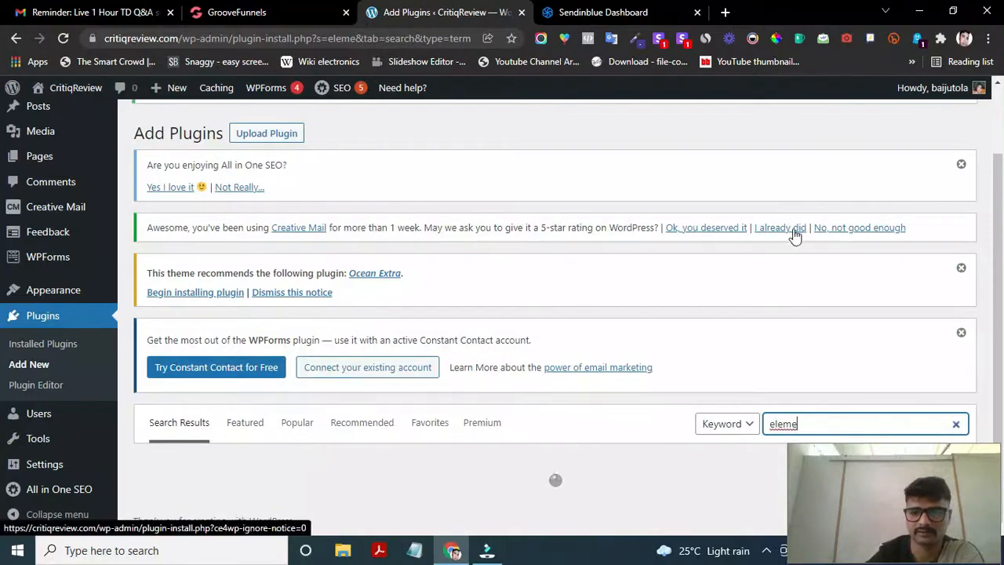
pyautogui.scroll(-4, 728, 325)
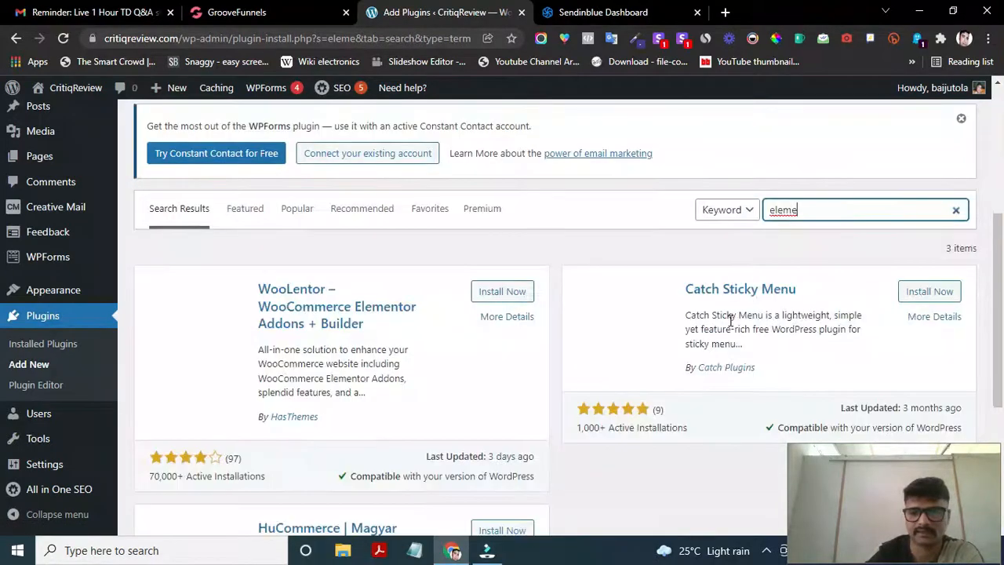
pyautogui.scroll(-3, 573, 410)
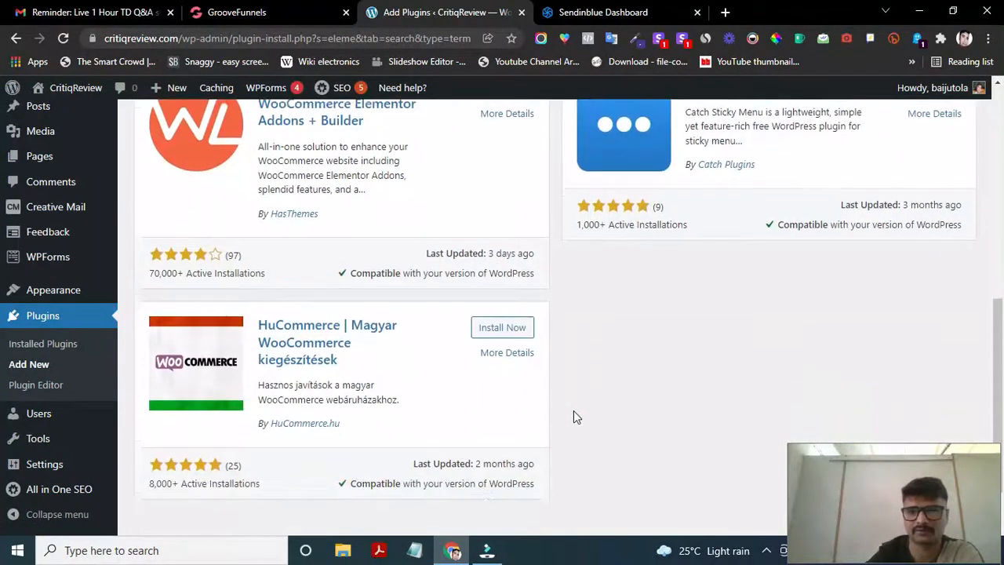
pyautogui.scroll(2, 574, 410)
pyautogui.scroll(3, 573, 410)
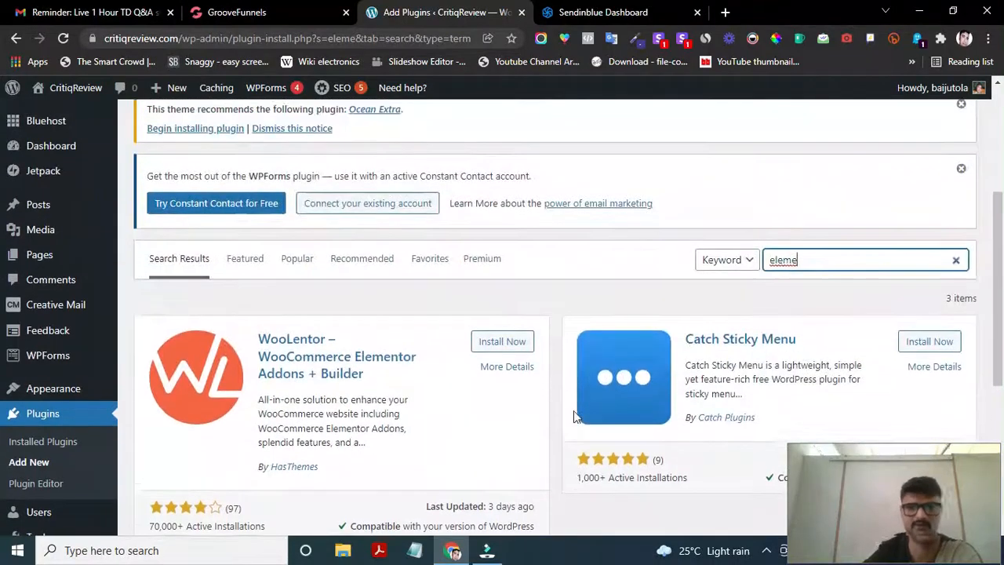
pyautogui.write('ntor')
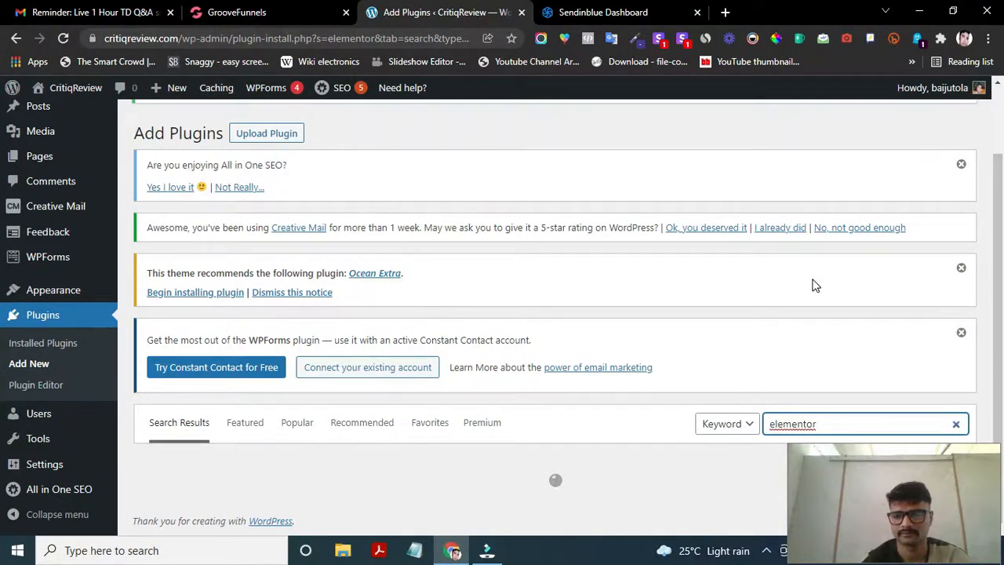
pyautogui.scroll(-2, 814, 285)
pyautogui.scroll(-1, 674, 384)
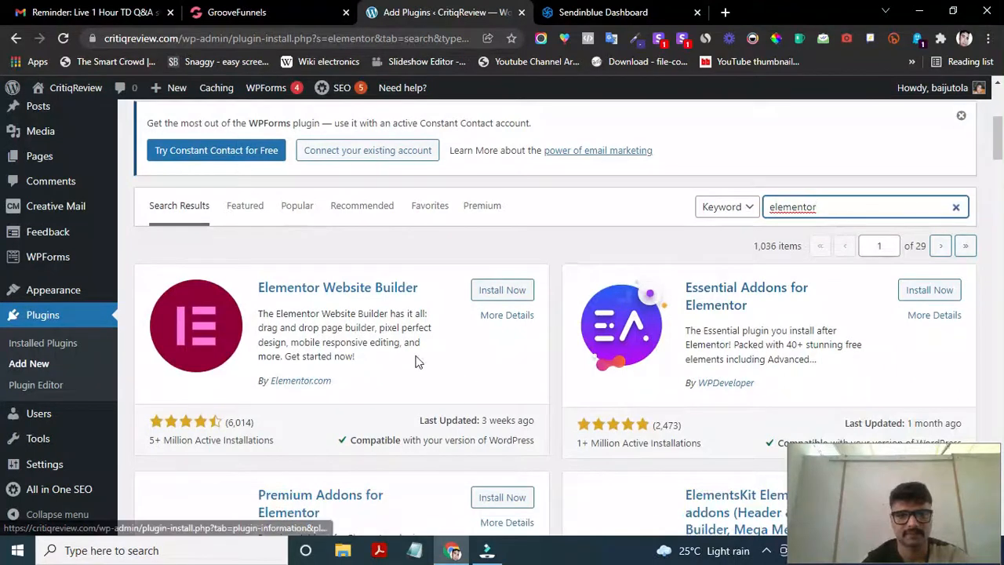
# - Install Elementor Website Builder from the search results, then activate it
pyautogui.click(507, 296)
pyautogui.scroll(-1, 492, 399)
pyautogui.scroll(-1, 476, 436)
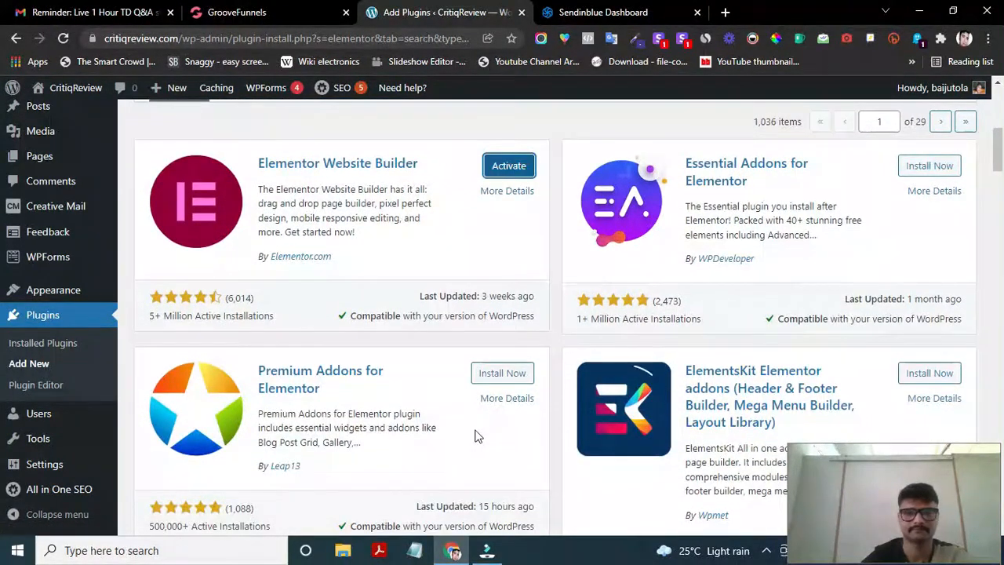
pyautogui.click(514, 168)
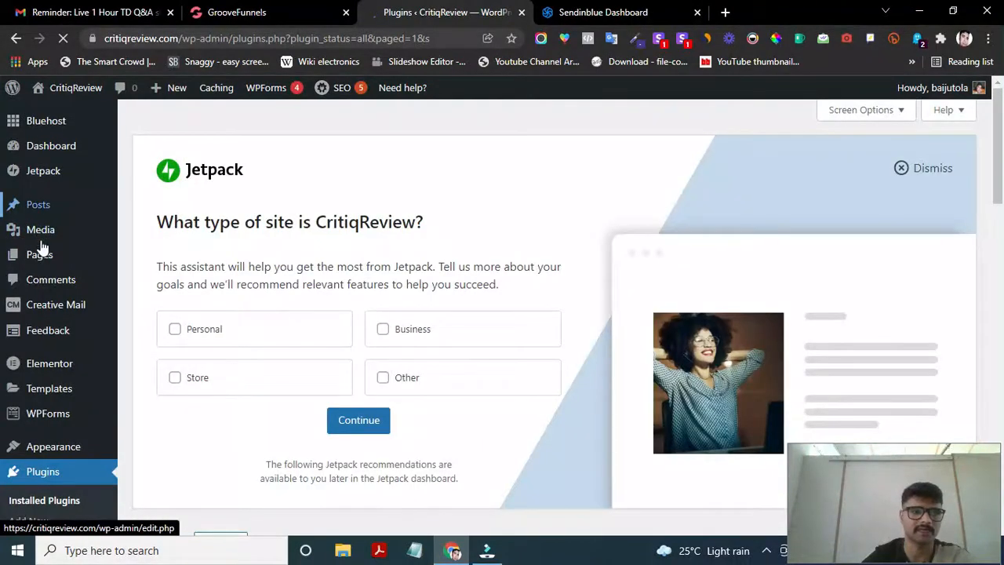
# - Create a new page and close the 'Welcome to the block editor' guide
pyautogui.moveTo(50, 265)
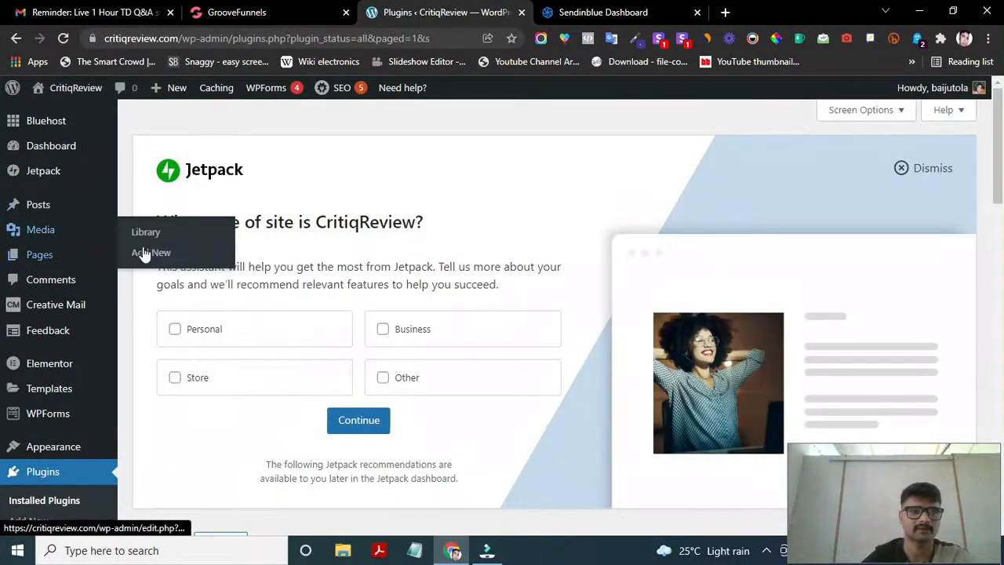
pyautogui.click(149, 279)
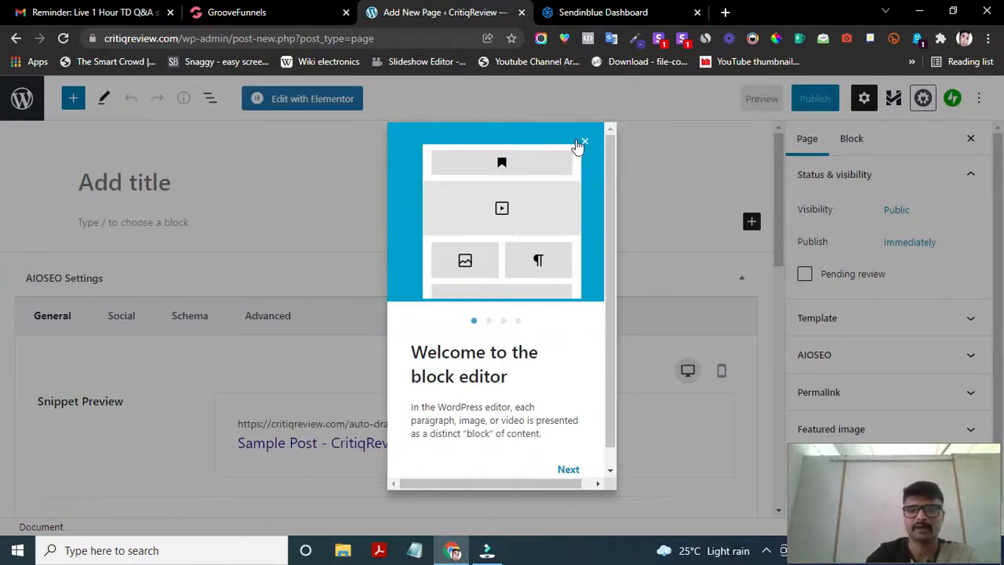
pyautogui.scroll(-1, 461, 355)
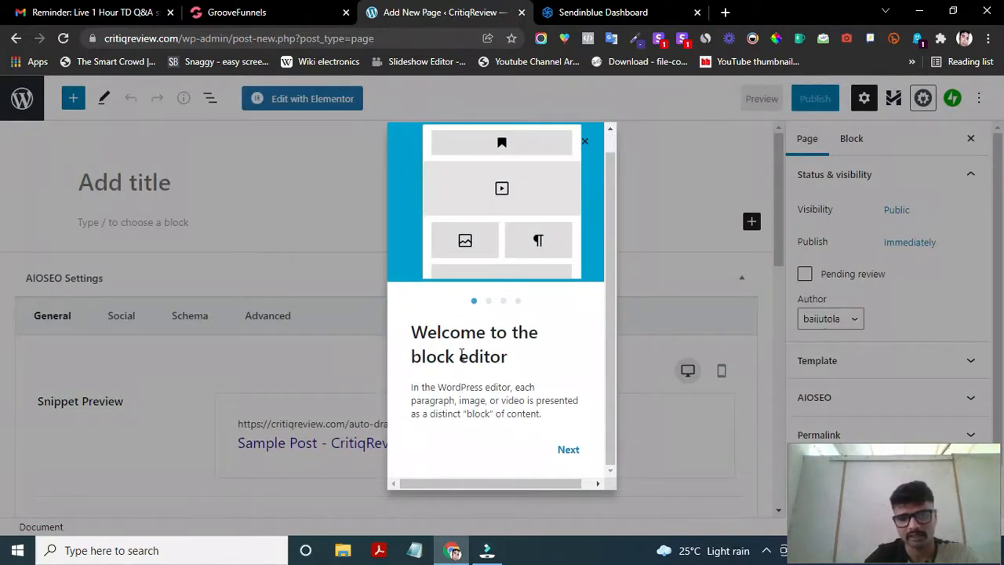
pyautogui.scroll(1, 461, 355)
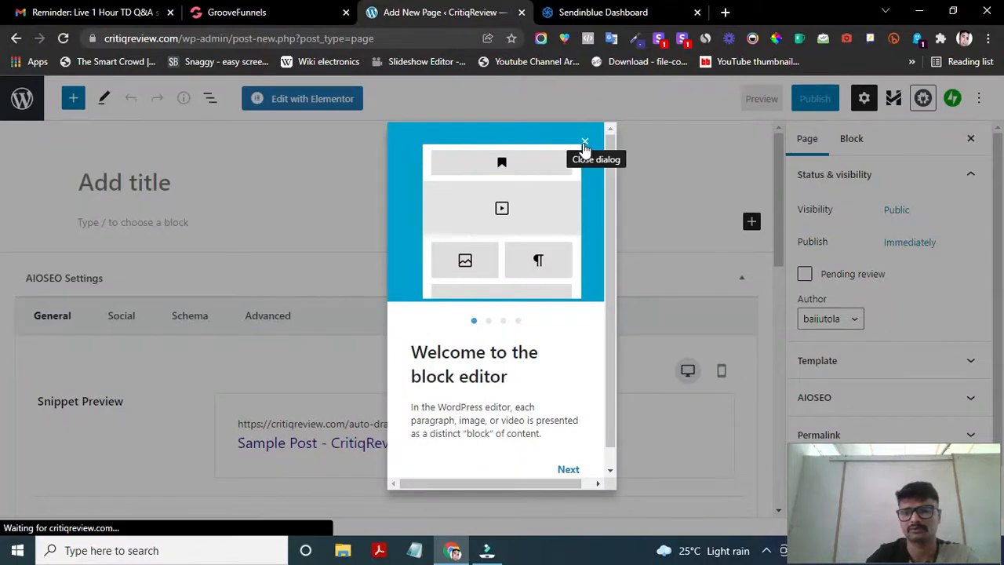
pyautogui.click(584, 144)
pyautogui.click(129, 188)
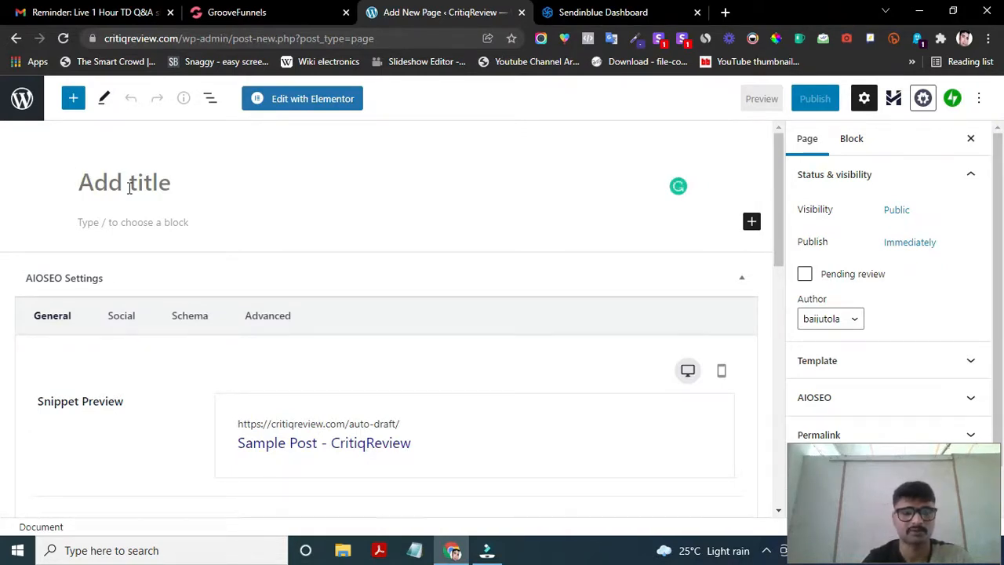
# - Title the page 'Opt In Page' and publish it, confirming in the pre-publish panel
pyautogui.write('Opt')
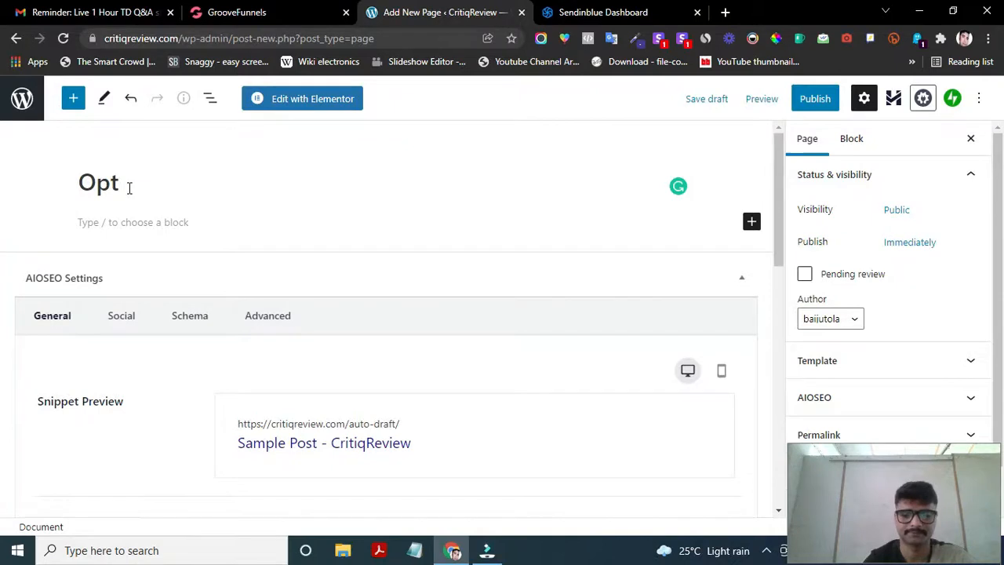
pyautogui.write(' In Page')
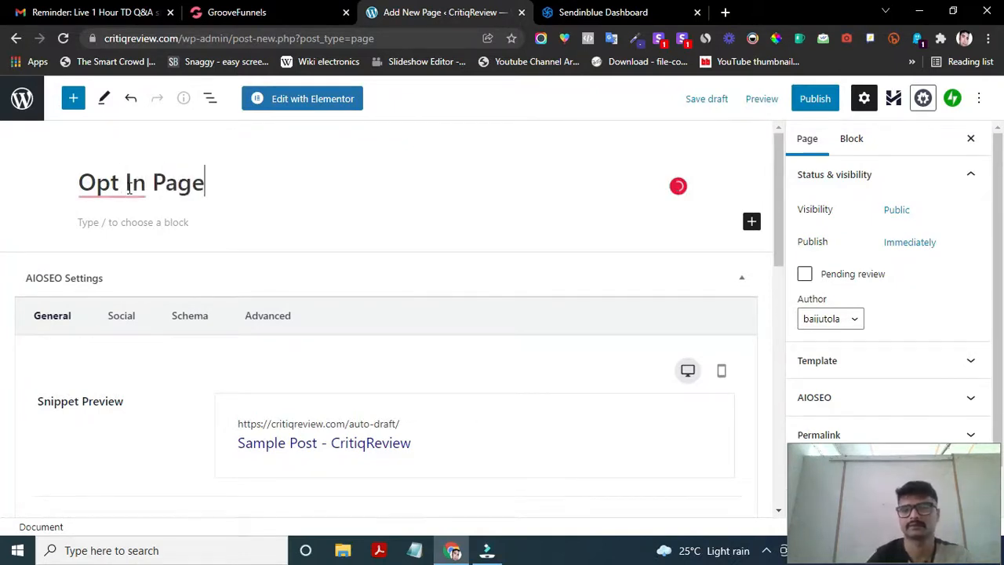
pyautogui.scroll(-1, 194, 254)
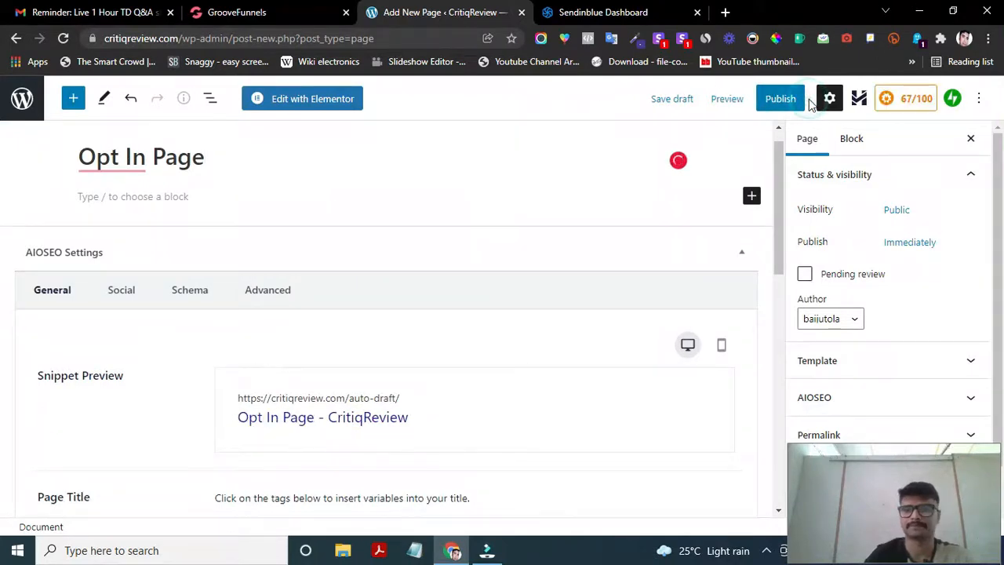
pyautogui.click(744, 104)
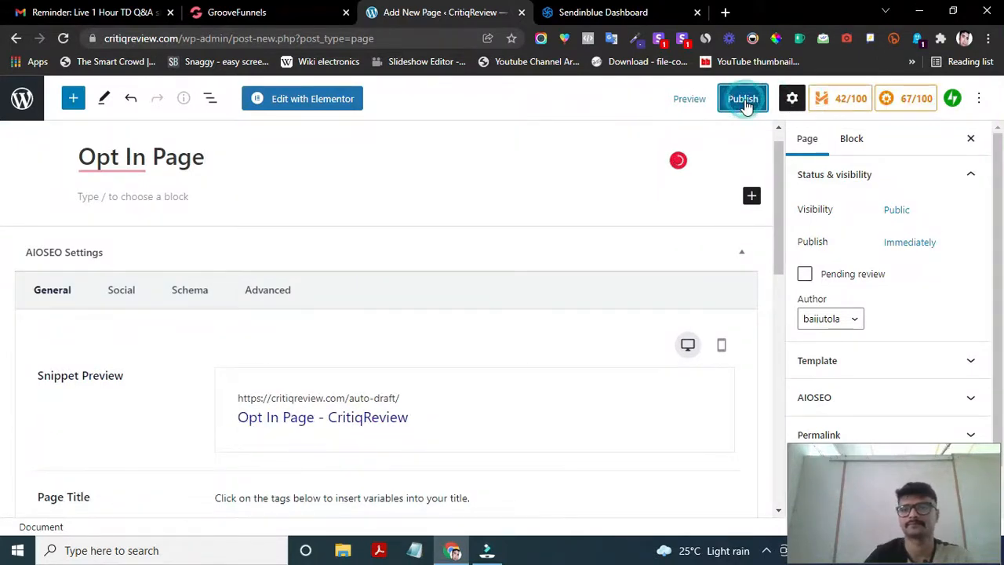
pyautogui.click(872, 100)
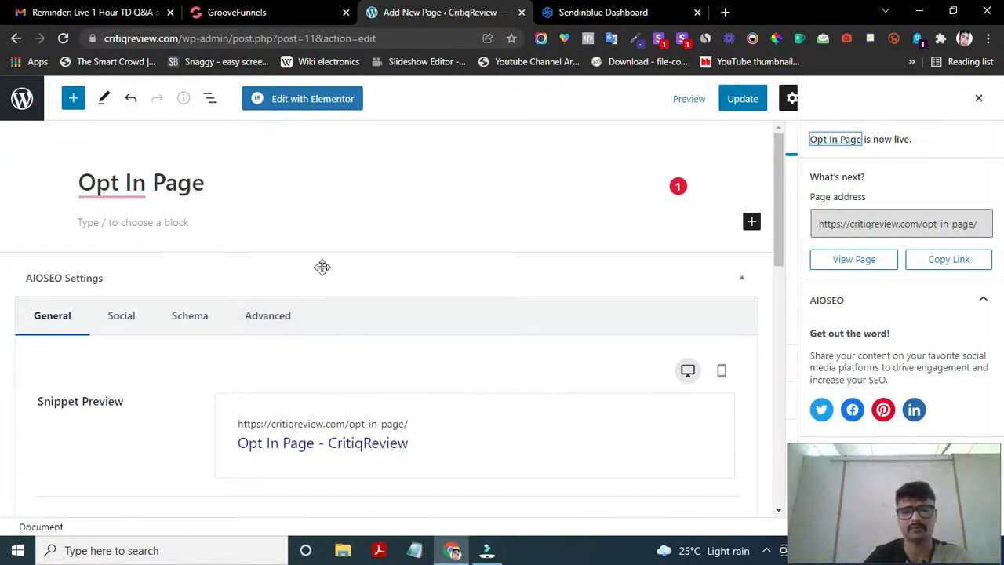
# - Open the Opt In Page with Edit with Elementor
pyautogui.click(292, 102)
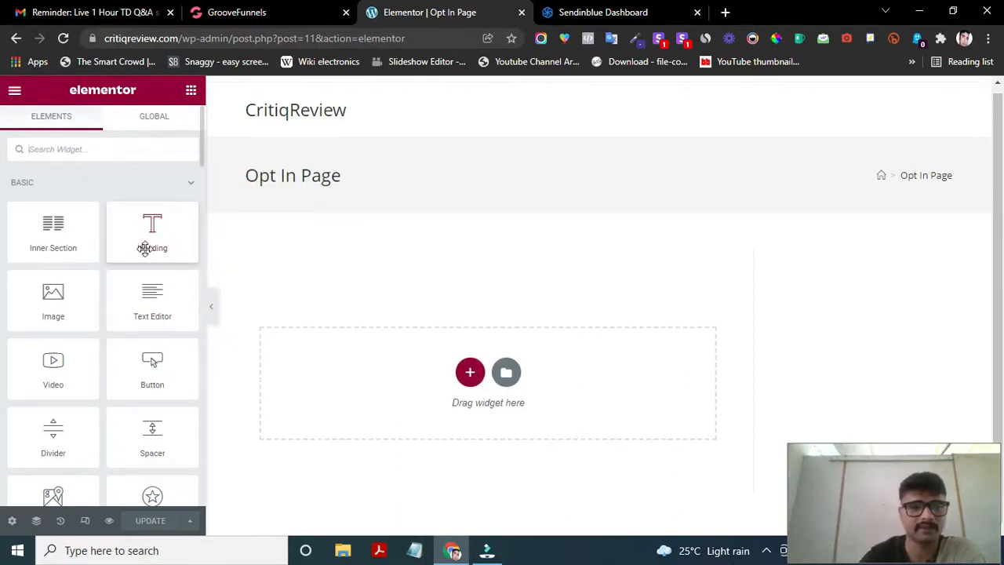
# - Drag a Heading widget onto the page and position it above the empty drop area
pyautogui.moveTo(145, 242); pyautogui.dragTo(401, 366)
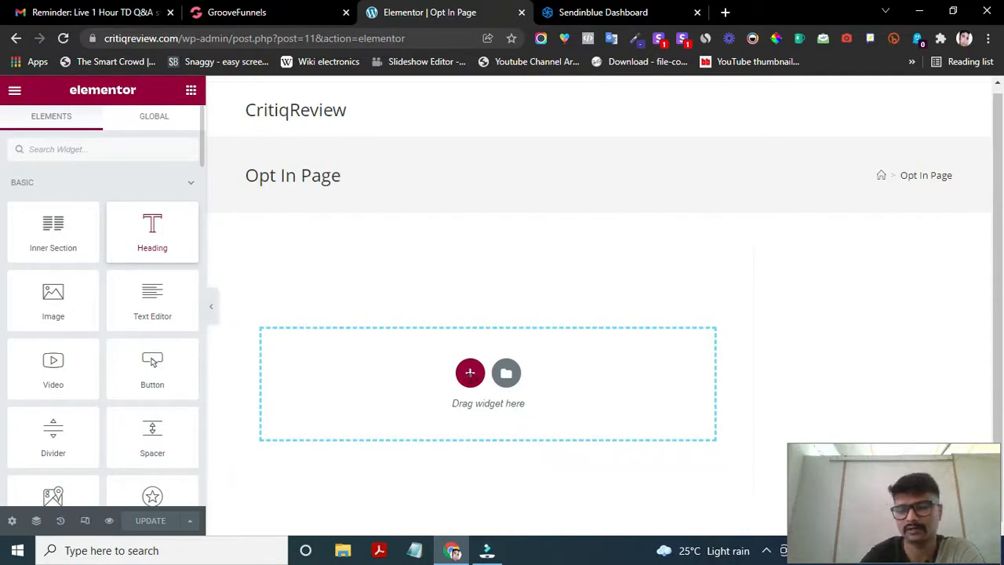
pyautogui.moveTo(444, 343); pyautogui.dragTo(281, 320)
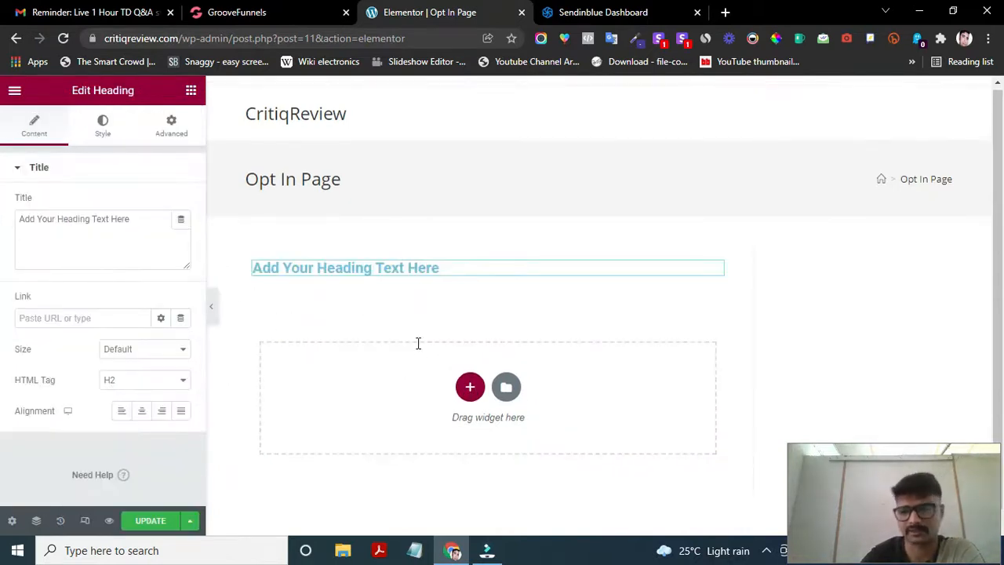
# - Delete the heading's default placeholder text and place the cursor in the empty heading
pyautogui.tripleClick(424, 267)
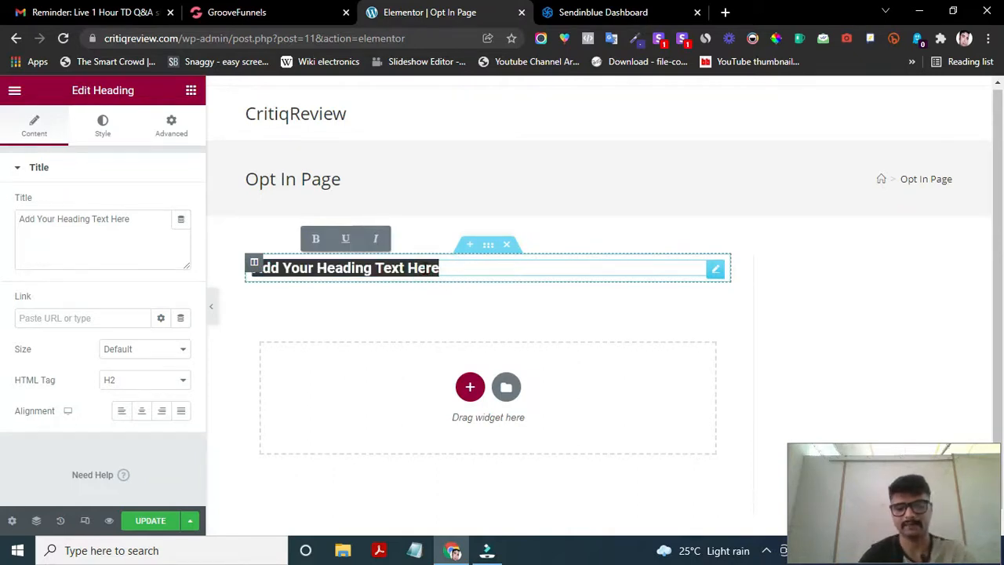
pyautogui.press('BackSpace')
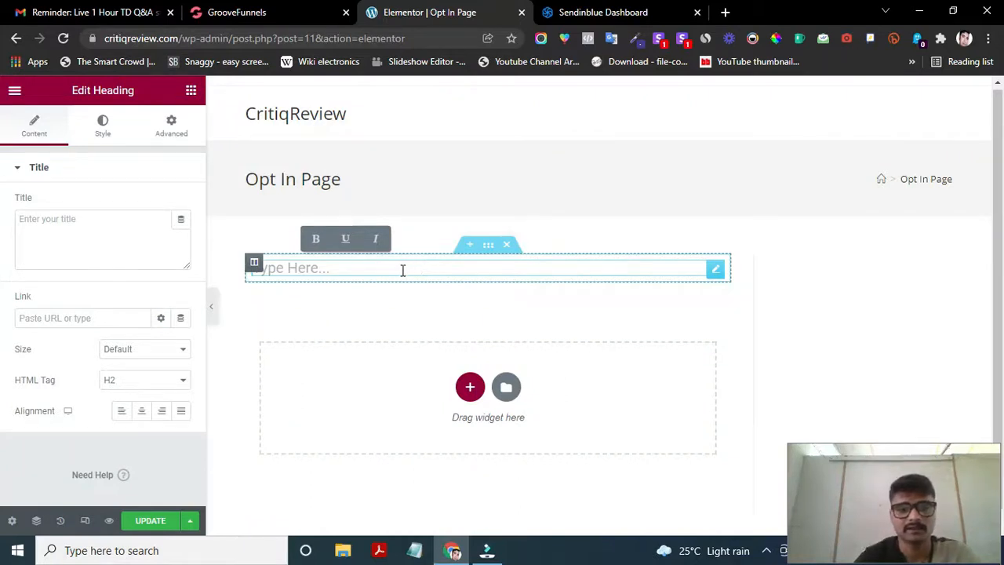
pyautogui.click(402, 271)
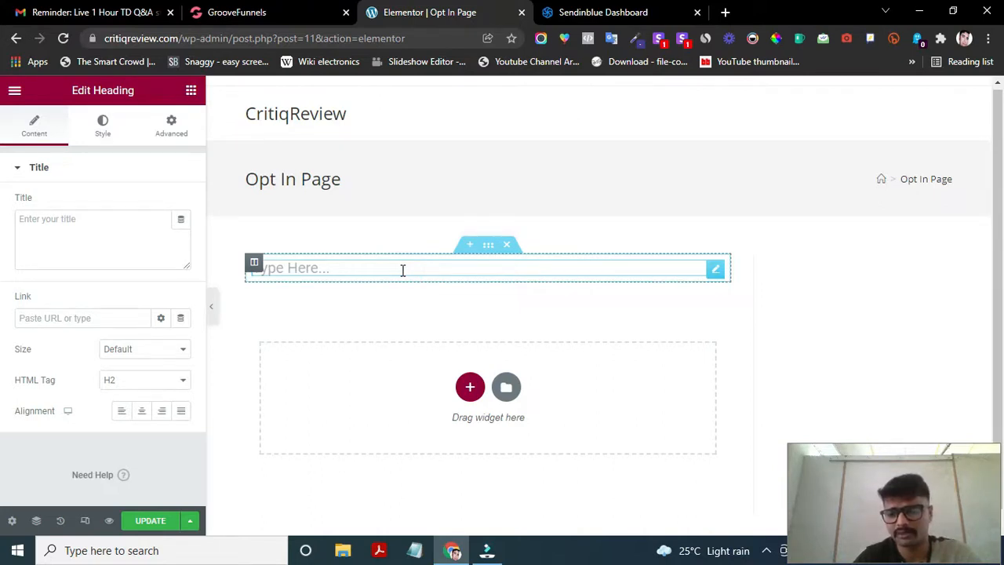
pyautogui.click(388, 269)
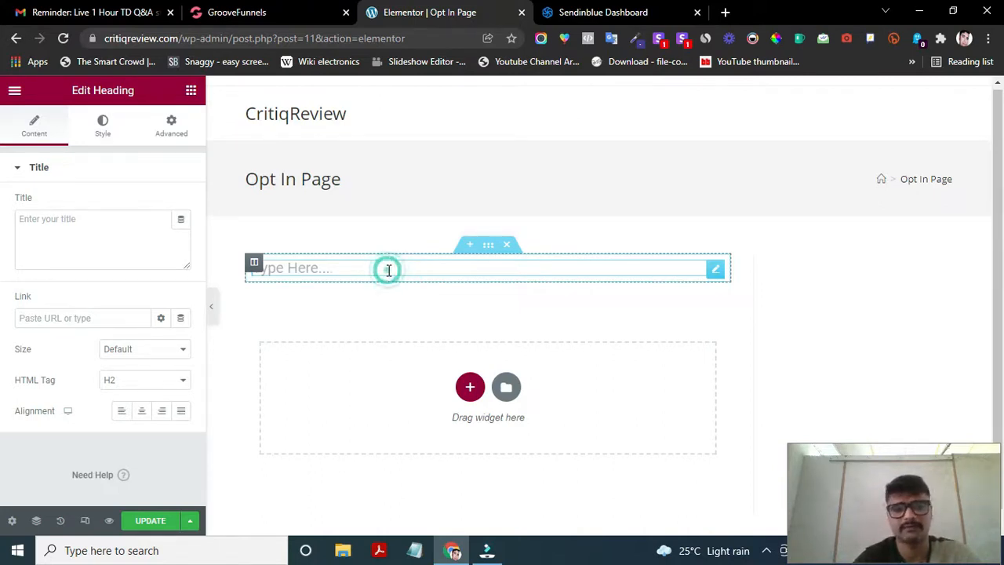
pyautogui.click(388, 269)
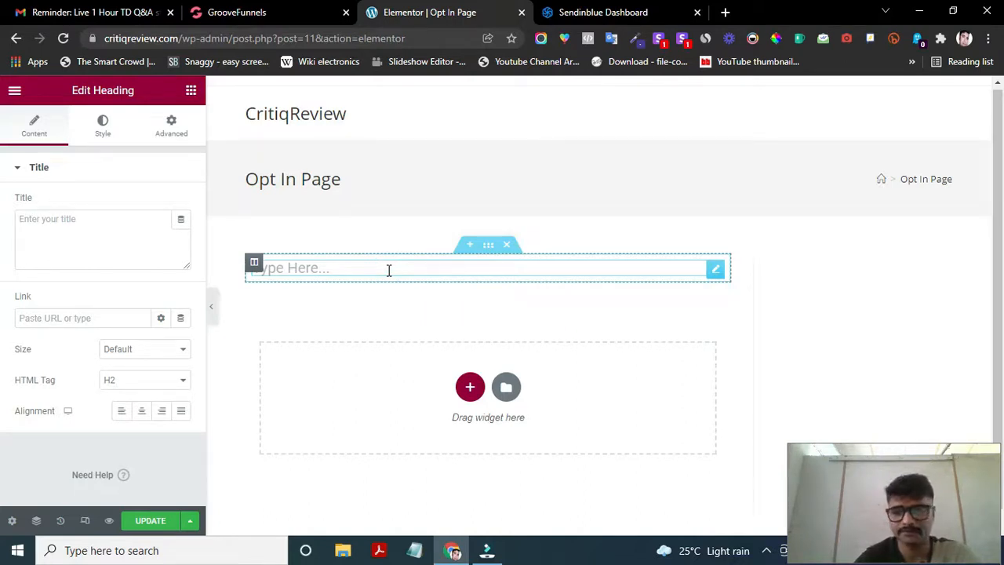
# - Type 'Grow Your YouTube Channel From Zero To 1000 Subscribers In Just 1 Day' as the heading, fixing typos
pyautogui.write('Ge')
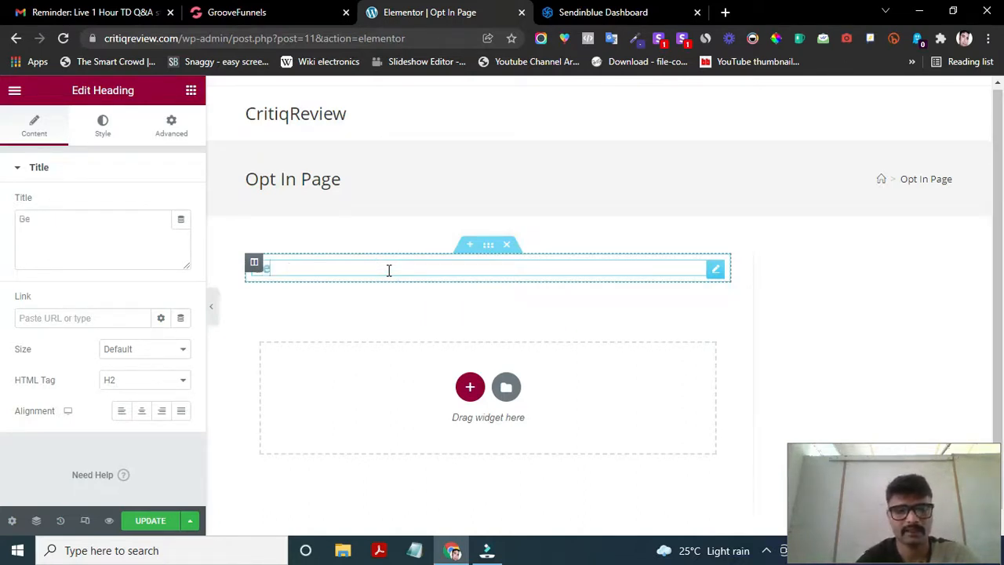
pyautogui.press('BackSpace')
pyautogui.press('BackSpace')
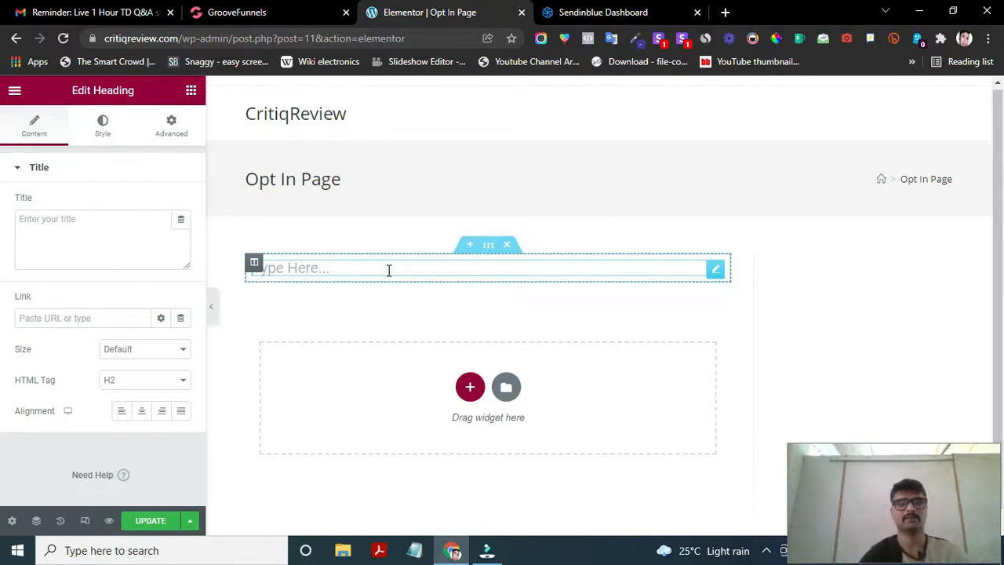
pyautogui.click(388, 269)
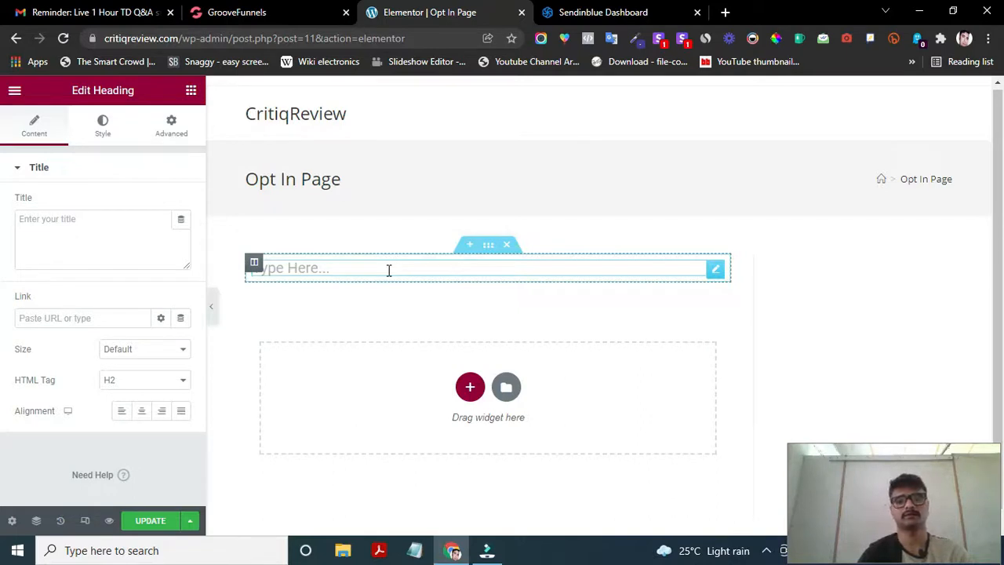
pyautogui.write('Groe')
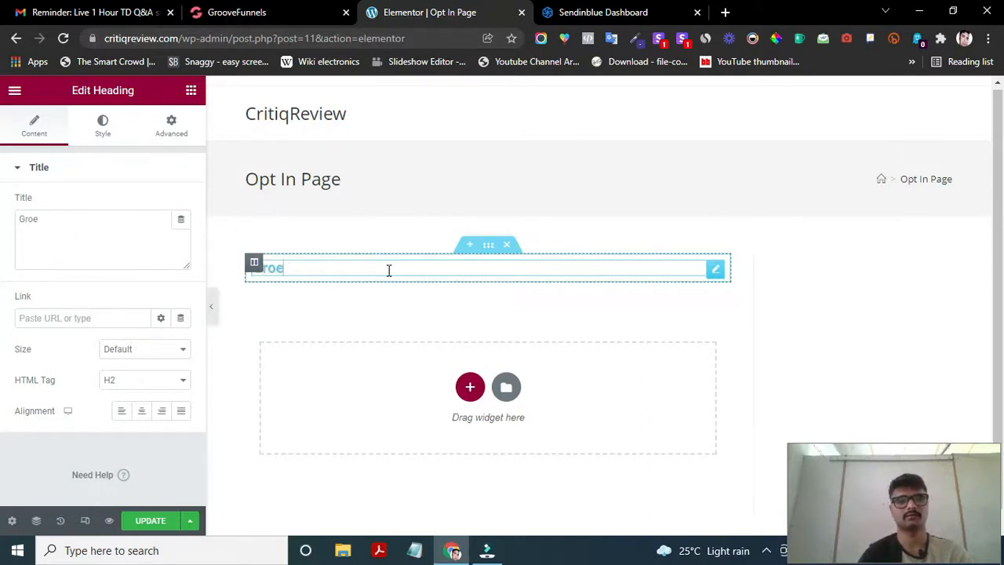
pyautogui.press('BackSpace')
pyautogui.write('w y')
pyautogui.press('BackSpace')
pyautogui.write('Your')
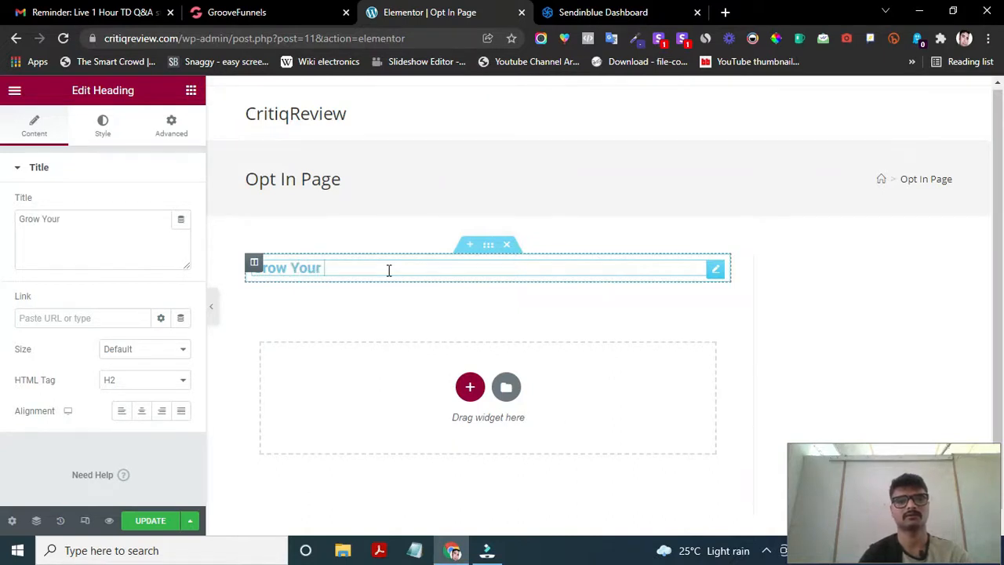
pyautogui.write(' YouTube Channels')
pyautogui.press('BackSpace')
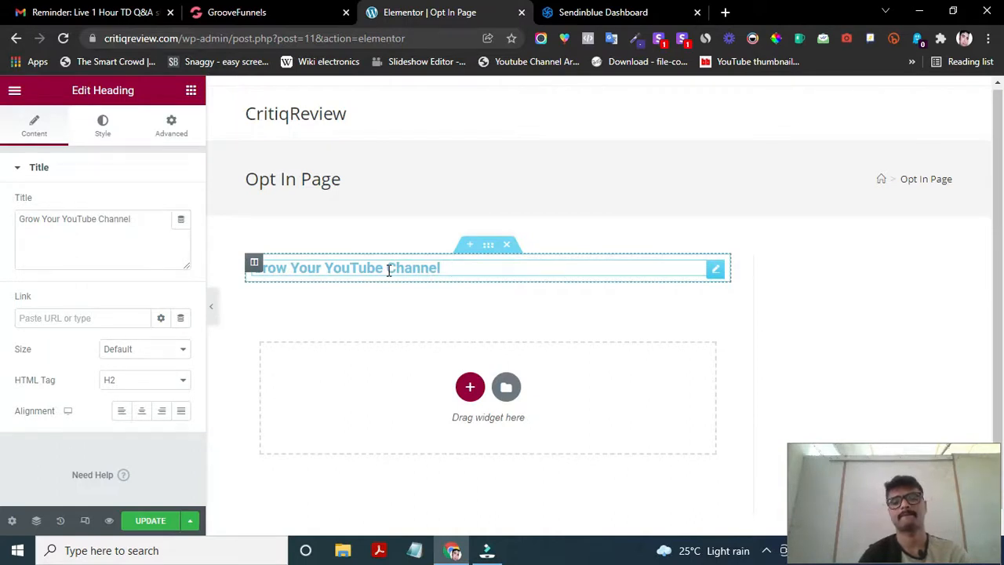
pyautogui.write('From Z')
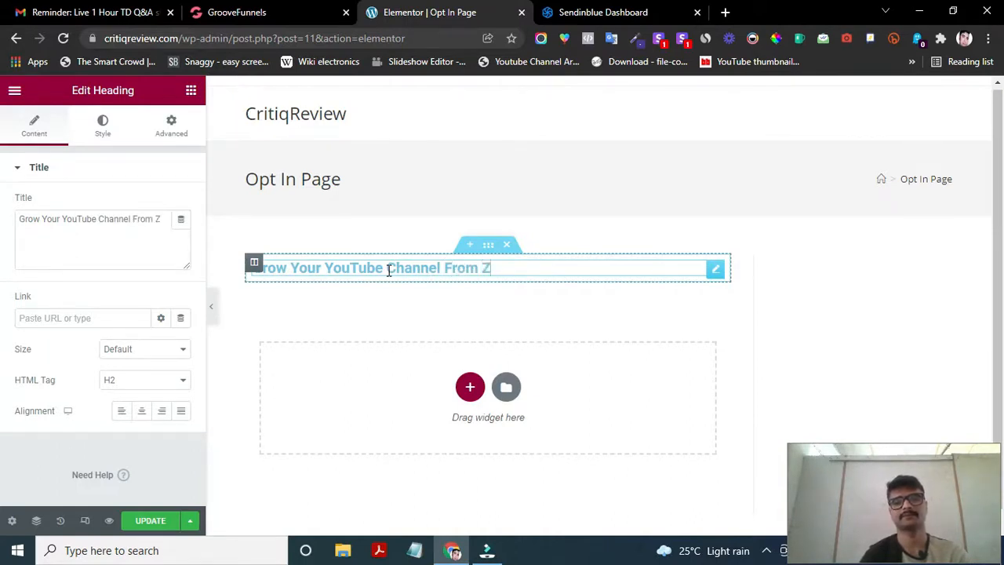
pyautogui.write('ero To')
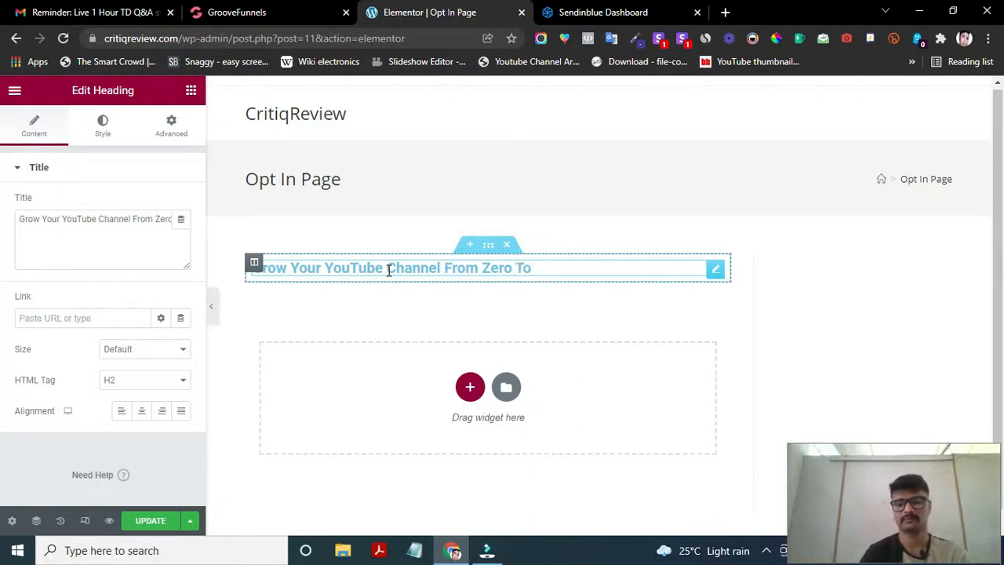
pyautogui.write(' 1000')
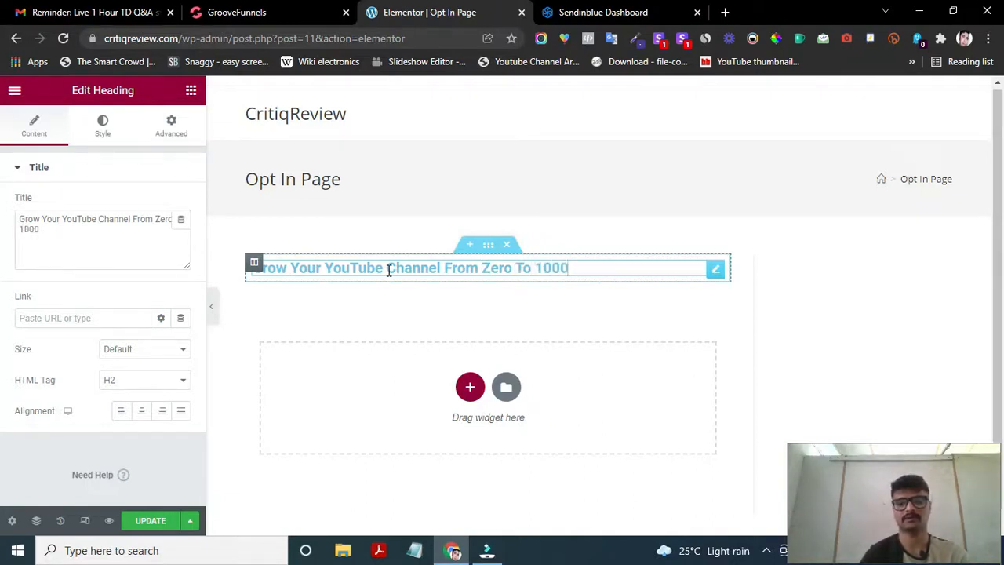
pyautogui.write(' Subsc')
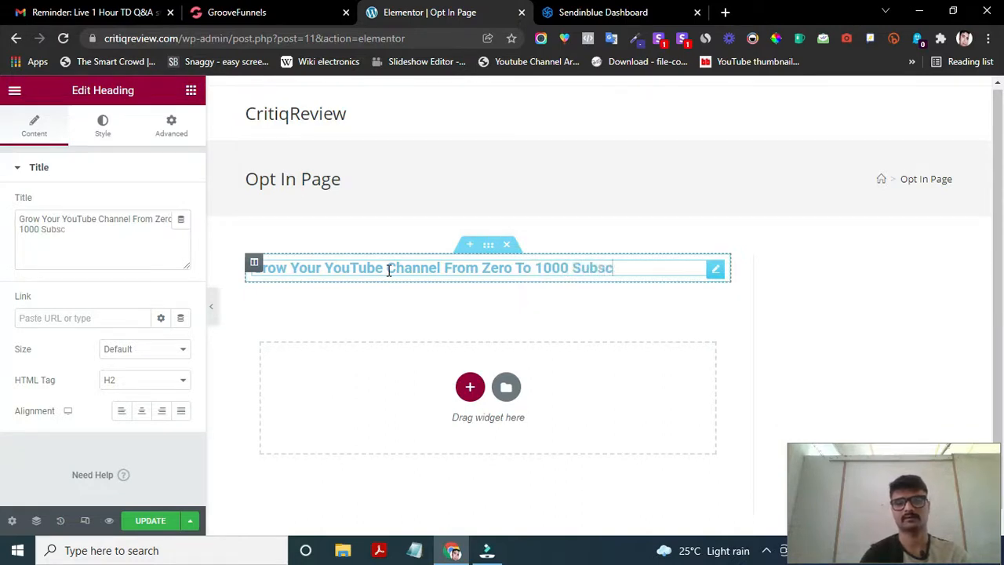
pyautogui.write('ribers In Just 1')
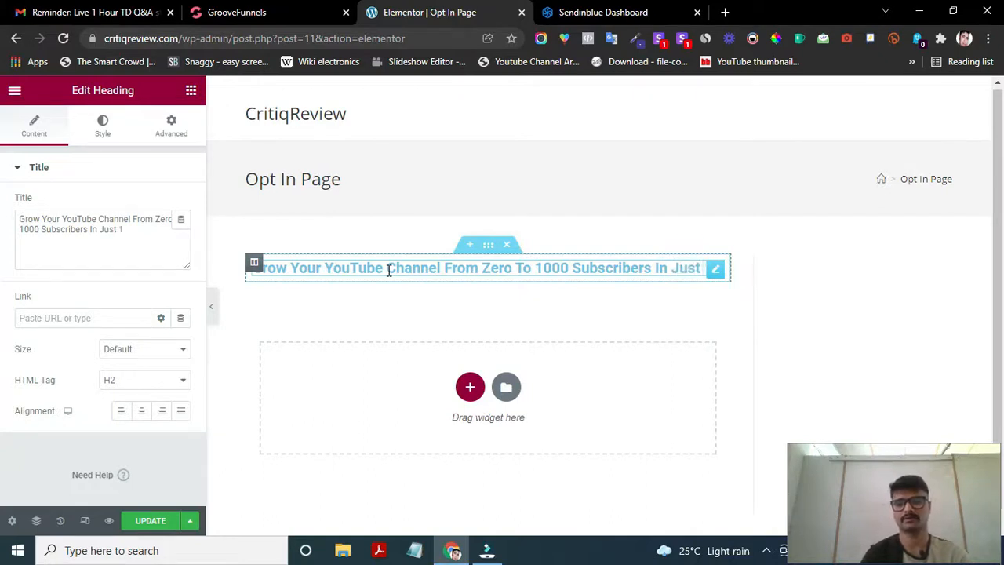
pyautogui.write(' Day')
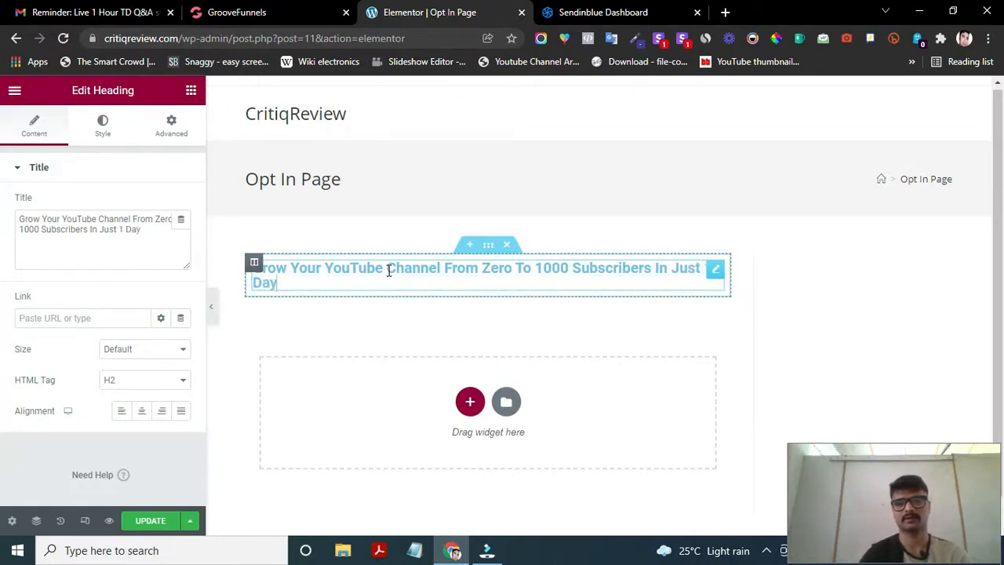
pyautogui.click(357, 279)
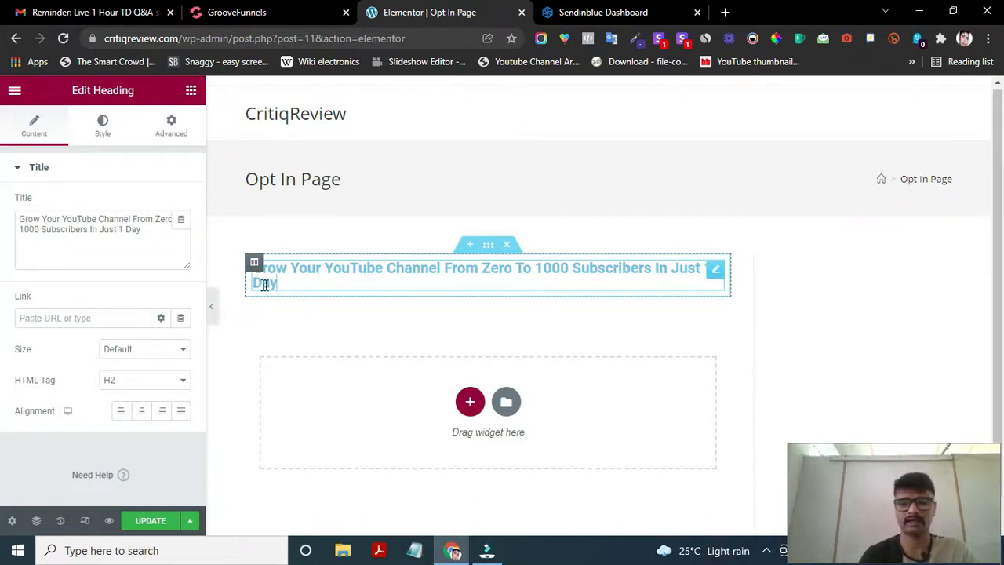
pyautogui.click(333, 283)
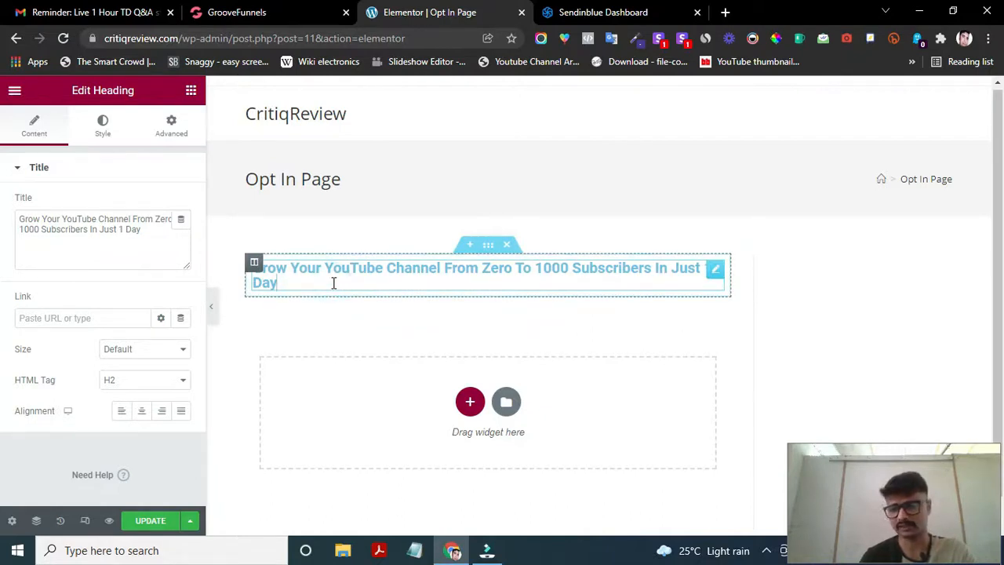
# - Center-align the heading and set its HTML tag to H1
pyautogui.click(142, 413)
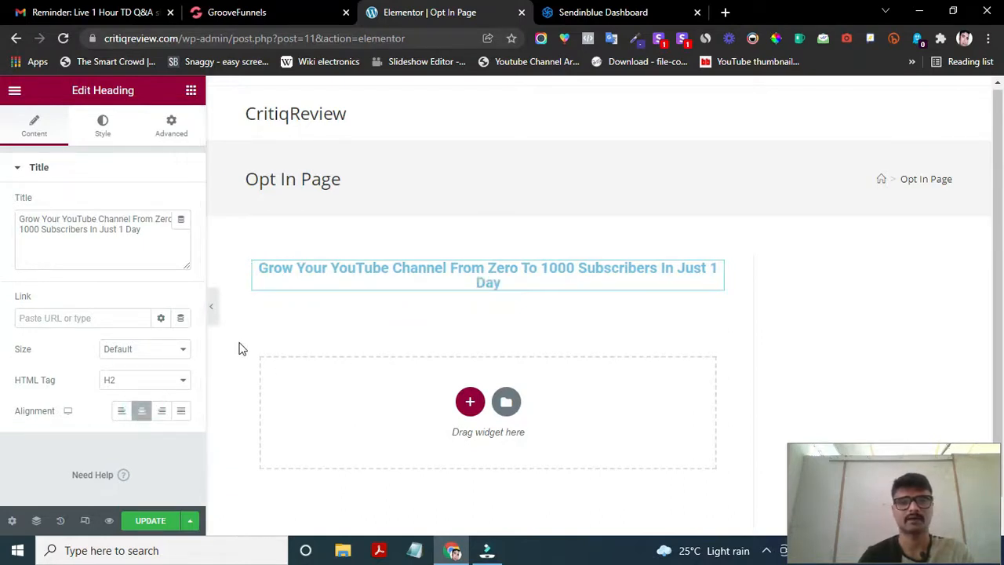
pyautogui.scroll(-1, 124, 408)
pyautogui.click(130, 369)
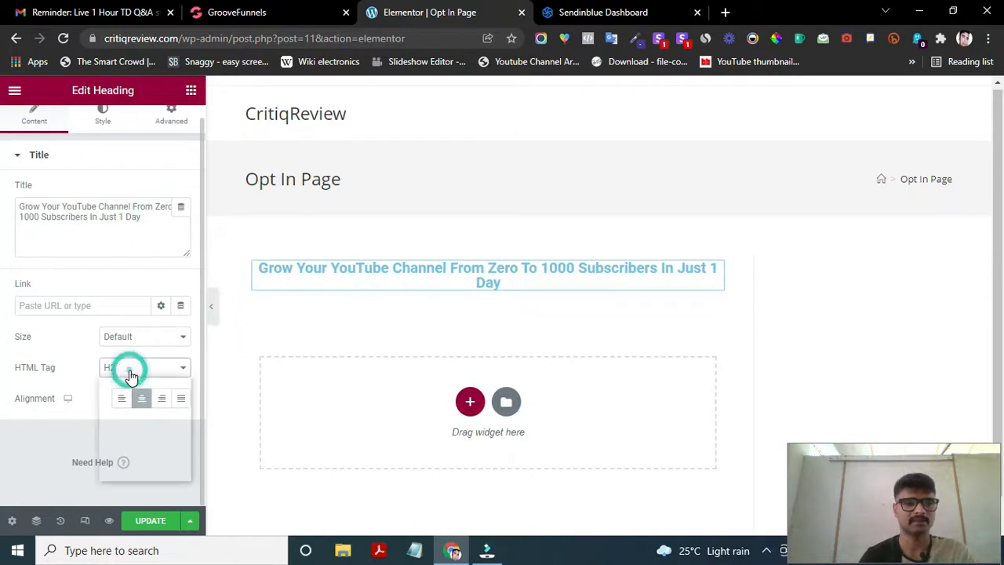
pyautogui.click(117, 382)
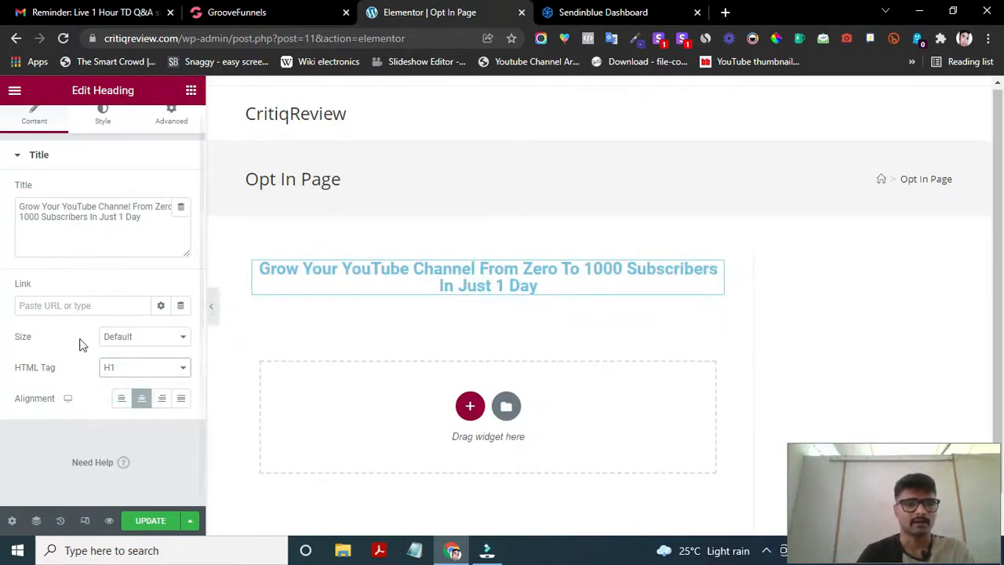
pyautogui.scroll(1, 96, 250)
pyautogui.scroll(-1, 97, 267)
pyautogui.scroll(1, 92, 291)
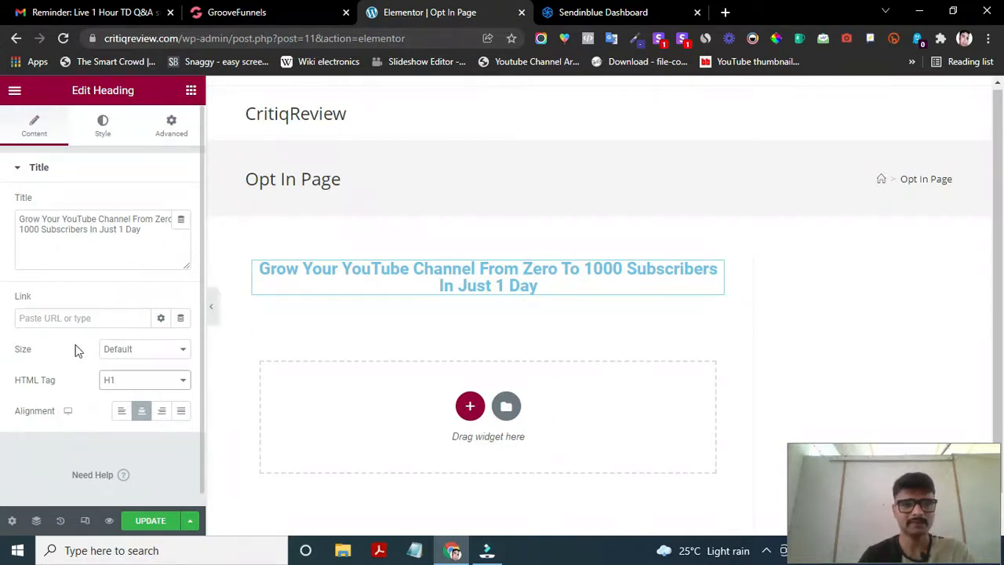
pyautogui.click(19, 176)
pyautogui.click(105, 132)
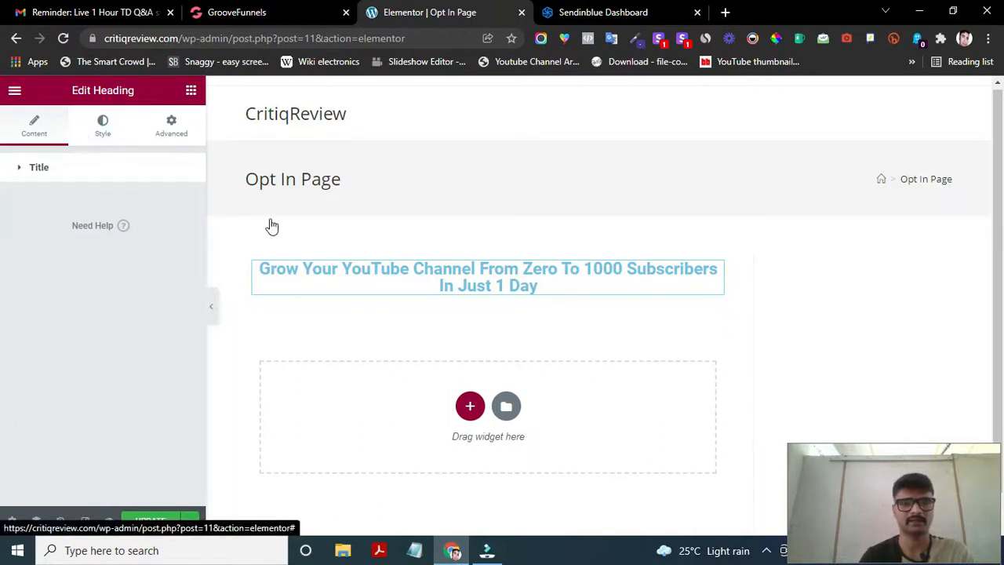
# - Set the heading's text colour to black in the Text Color picker
pyautogui.click(182, 204)
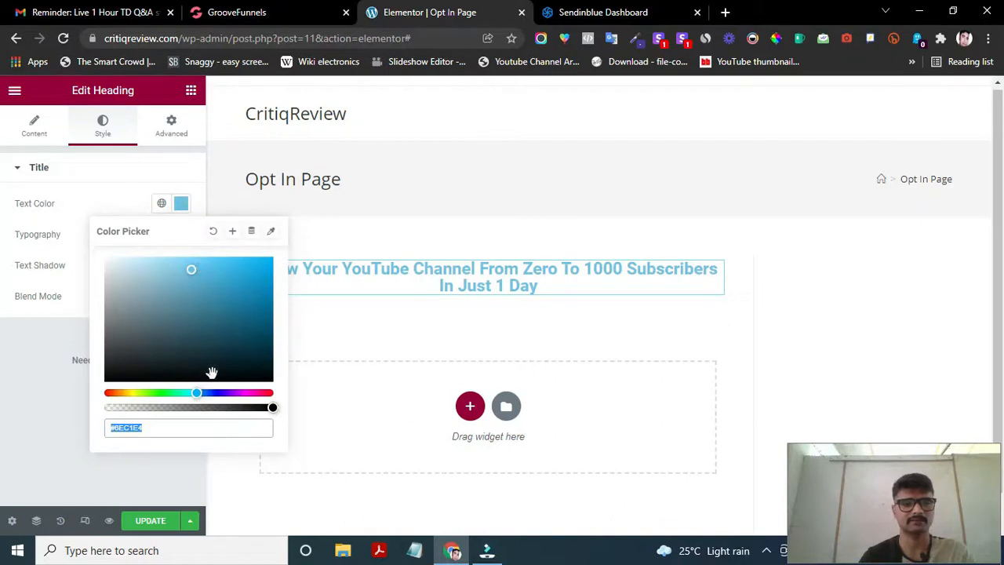
pyautogui.click(270, 405)
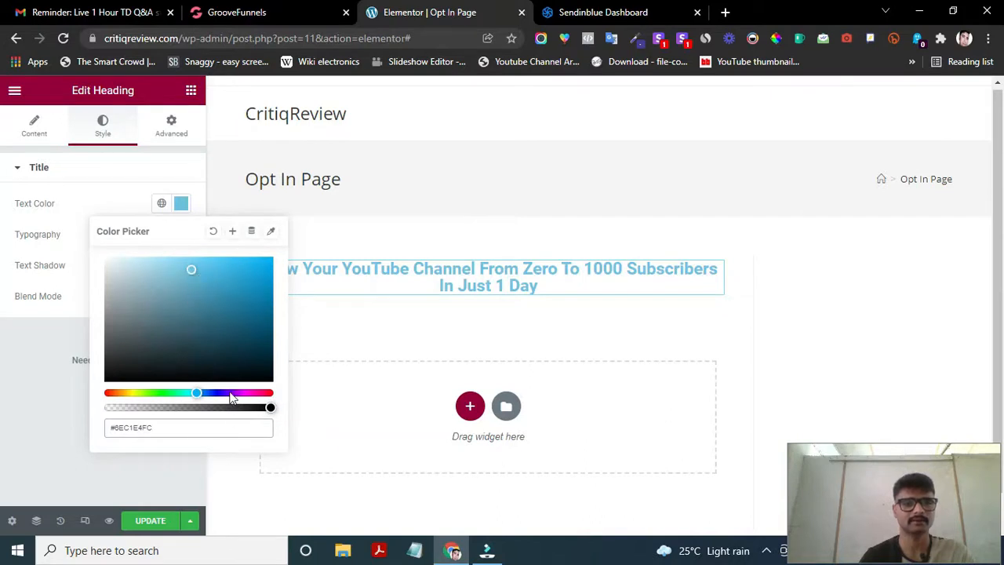
pyautogui.moveTo(191, 269)
pyautogui.mouseDown()
pyautogui.moveTo(125, 372)
pyautogui.moveTo(104, 379)
pyautogui.mouseUp()
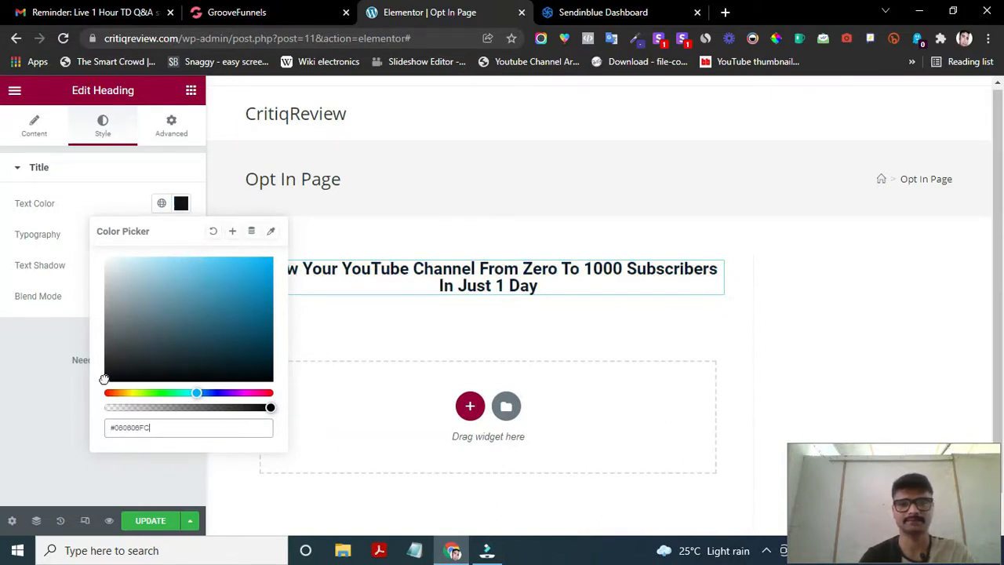
pyautogui.click(86, 181)
pyautogui.click(85, 181)
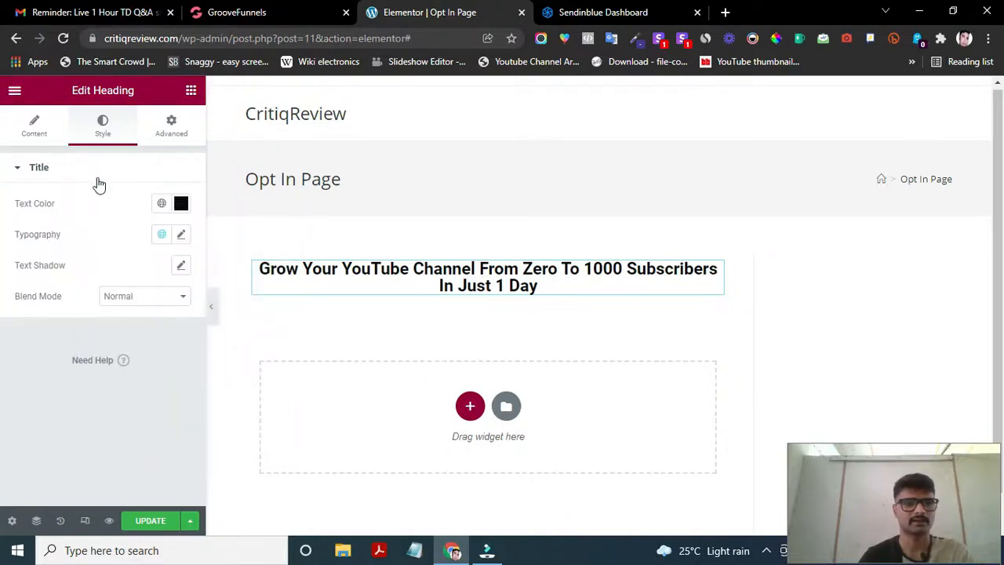
# - Set the heading's typography size to 34 px and scroll through the Family font list
pyautogui.click(181, 238)
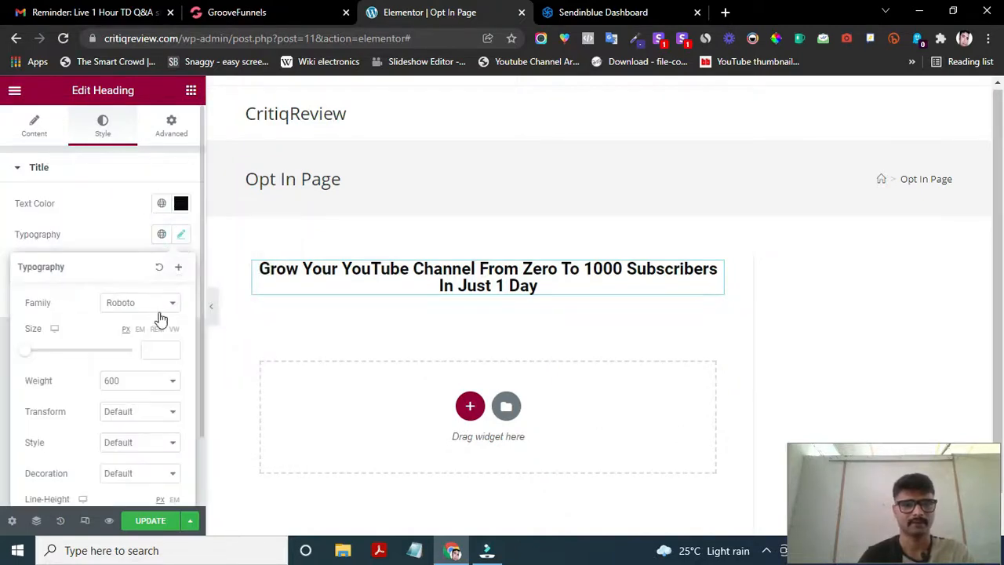
pyautogui.moveTo(27, 353); pyautogui.dragTo(45, 364)
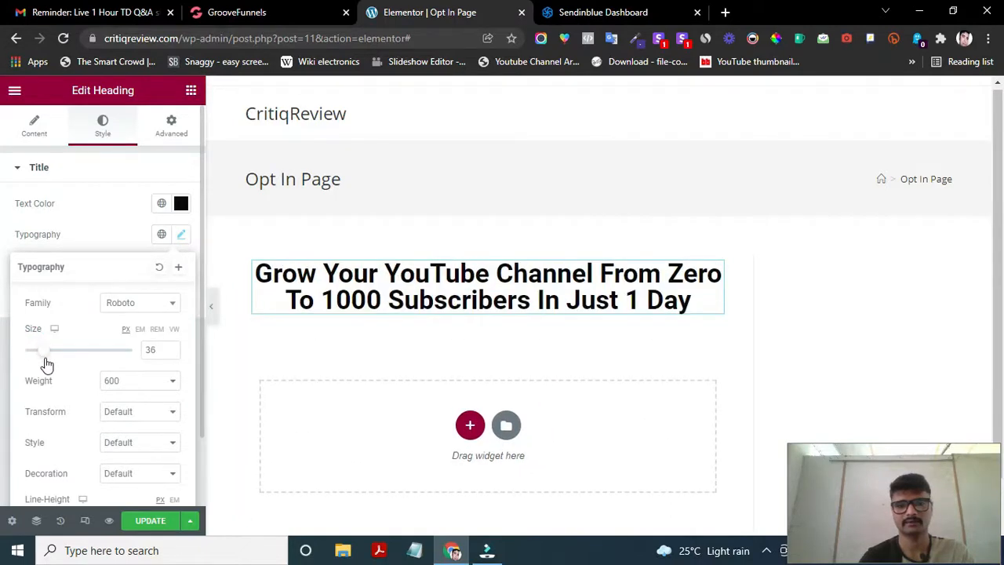
pyautogui.moveTo(46, 364); pyautogui.dragTo(42, 365)
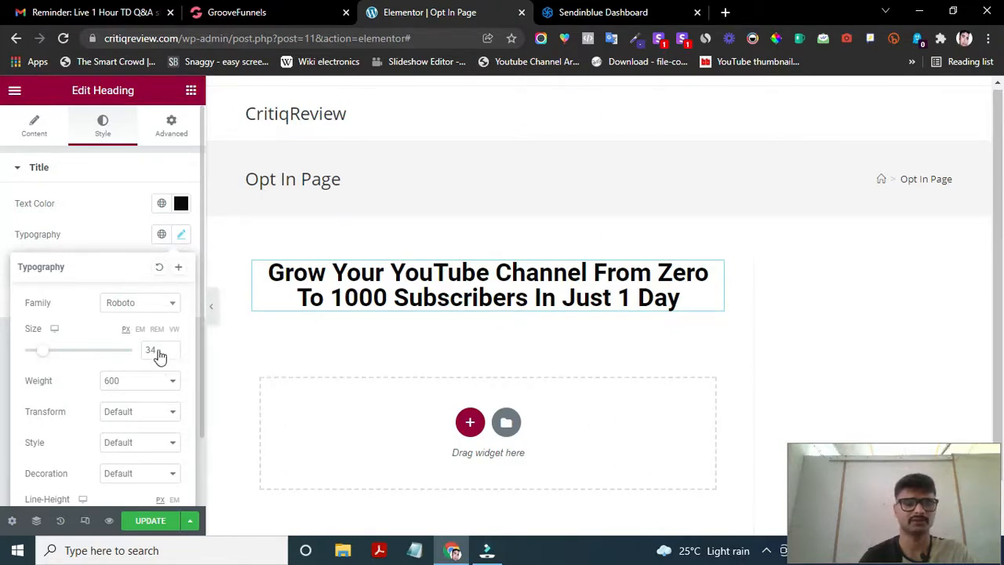
pyautogui.click(106, 303)
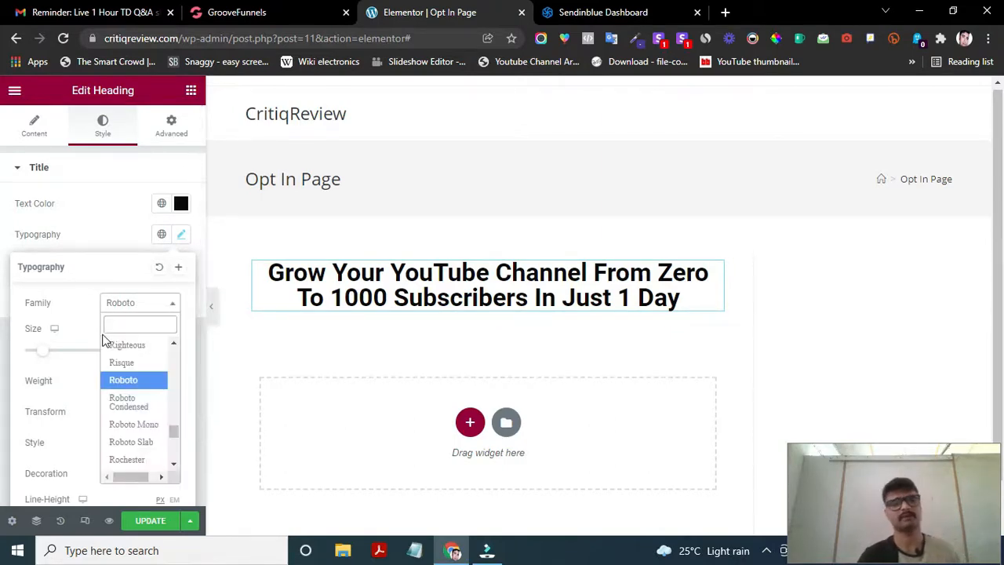
pyautogui.scroll(-5, 142, 388)
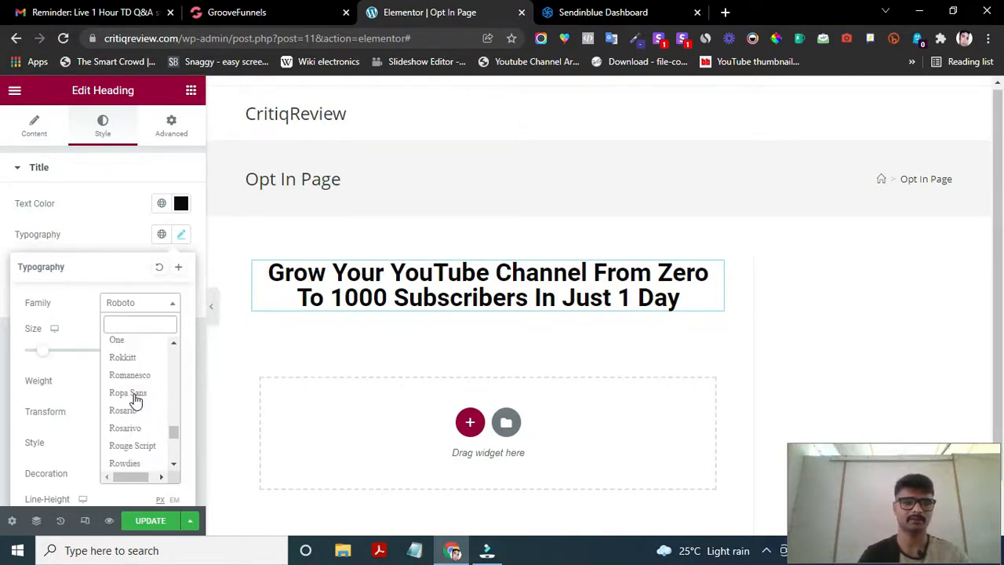
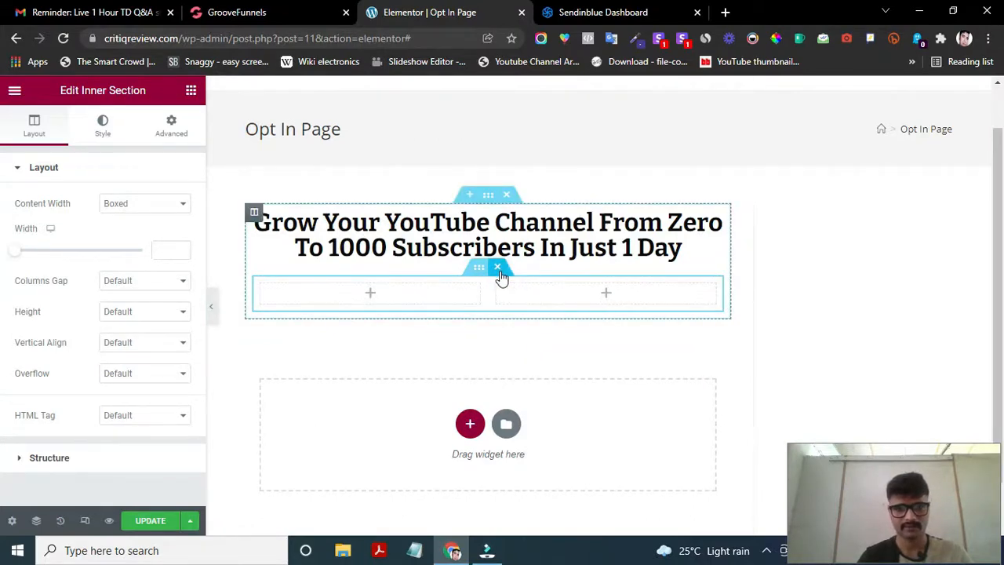
# - Delete the empty two-column section and drop a Text Editor widget below the heading
pyautogui.click(499, 270)
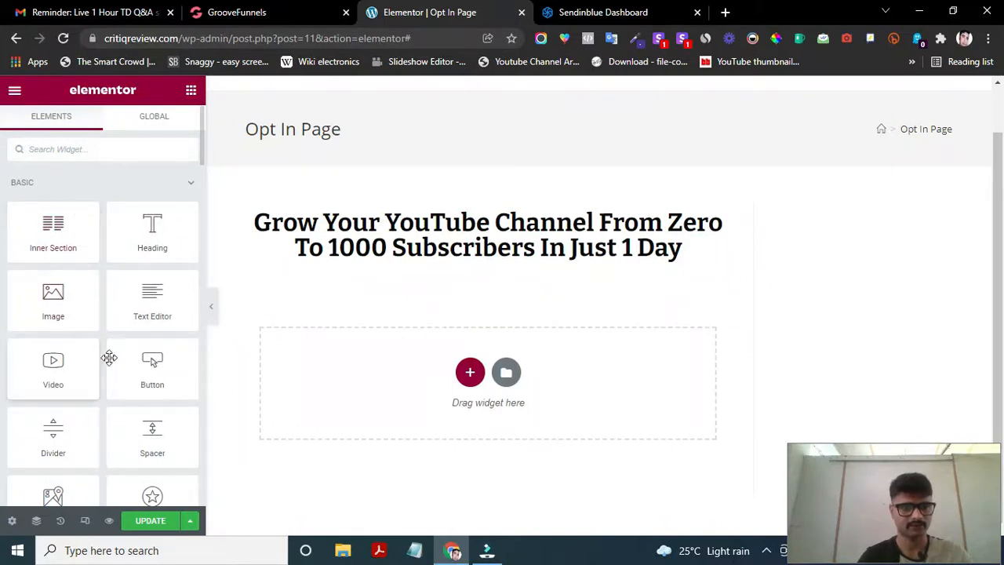
pyautogui.scroll(-1, 149, 368)
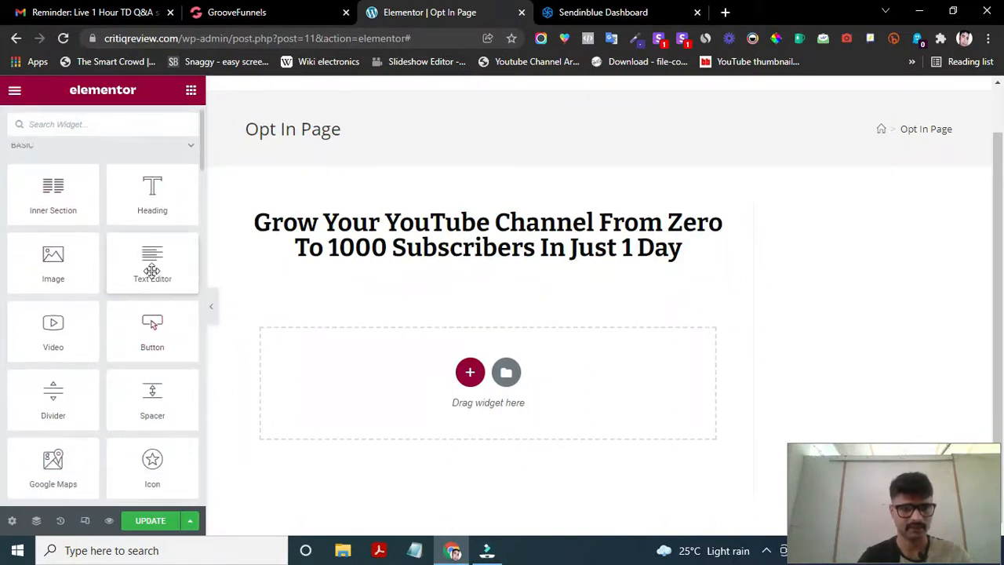
pyautogui.moveTo(151, 270); pyautogui.dragTo(466, 272)
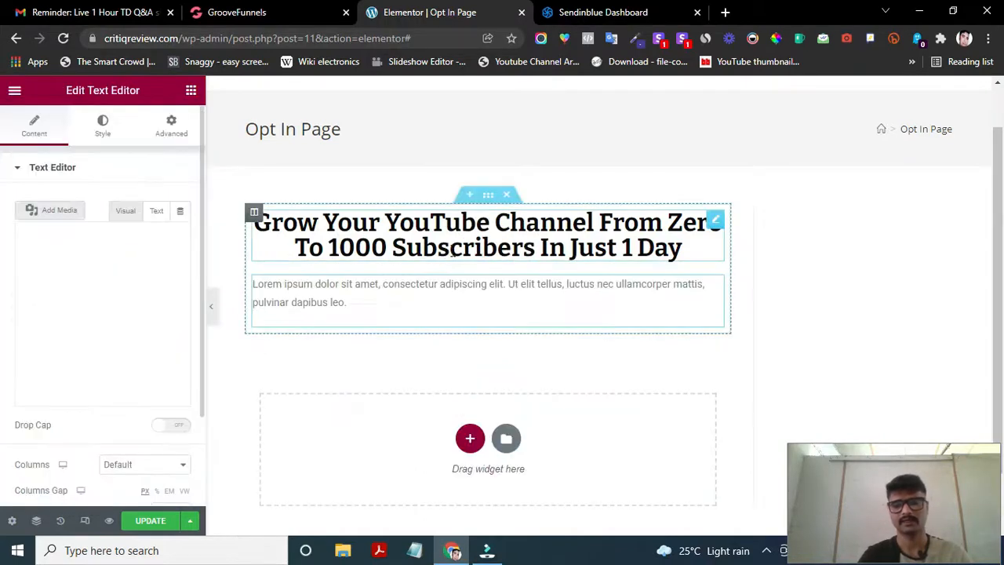
# - Select and delete the Text Editor's Lorem ipsum placeholder paragraph
pyautogui.click(361, 303)
pyautogui.moveTo(358, 301); pyautogui.dragTo(254, 284)
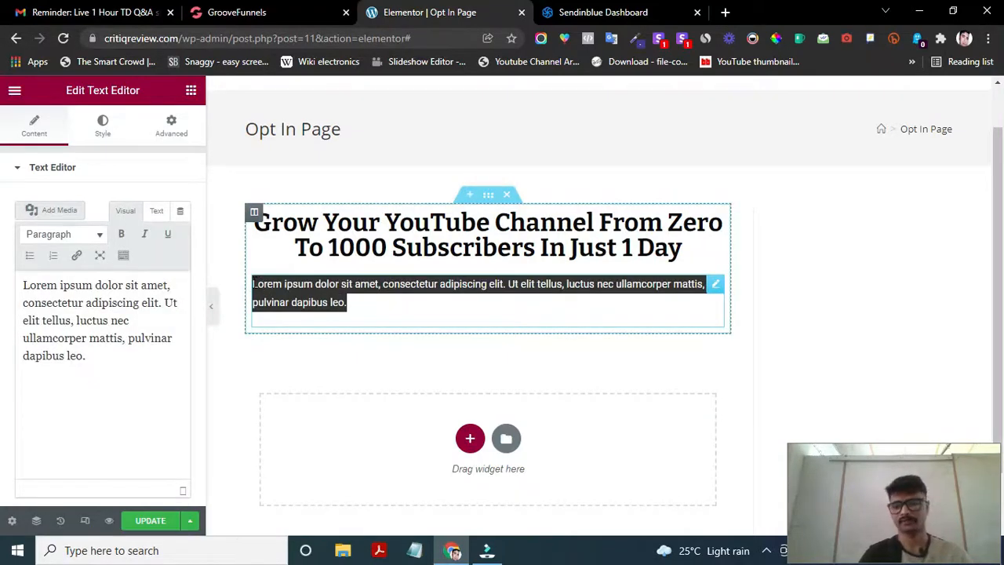
pyautogui.press('BackSpace')
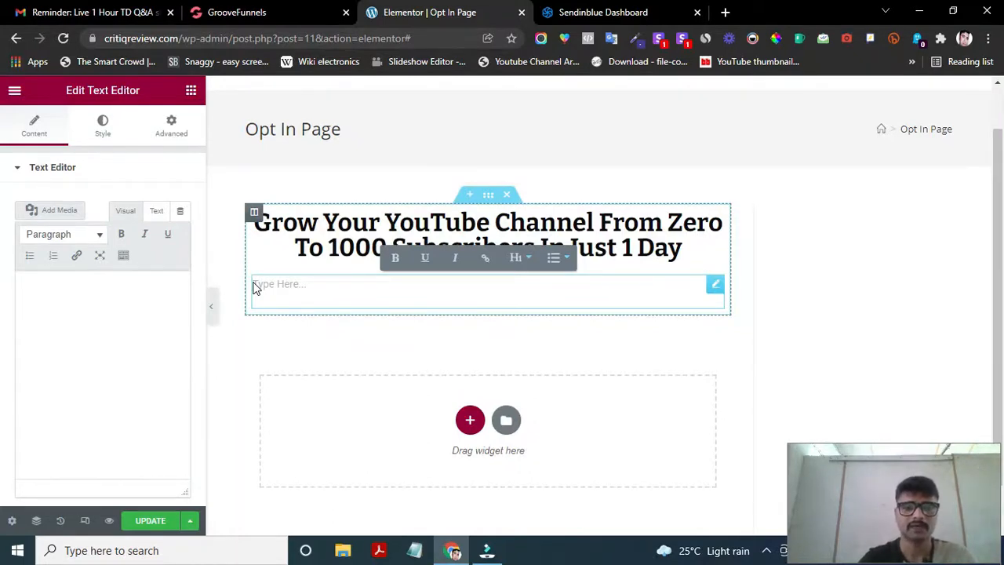
# - Type 'Download this ebook and' into the empty text block, fixing false starts
pyautogui.click(283, 278)
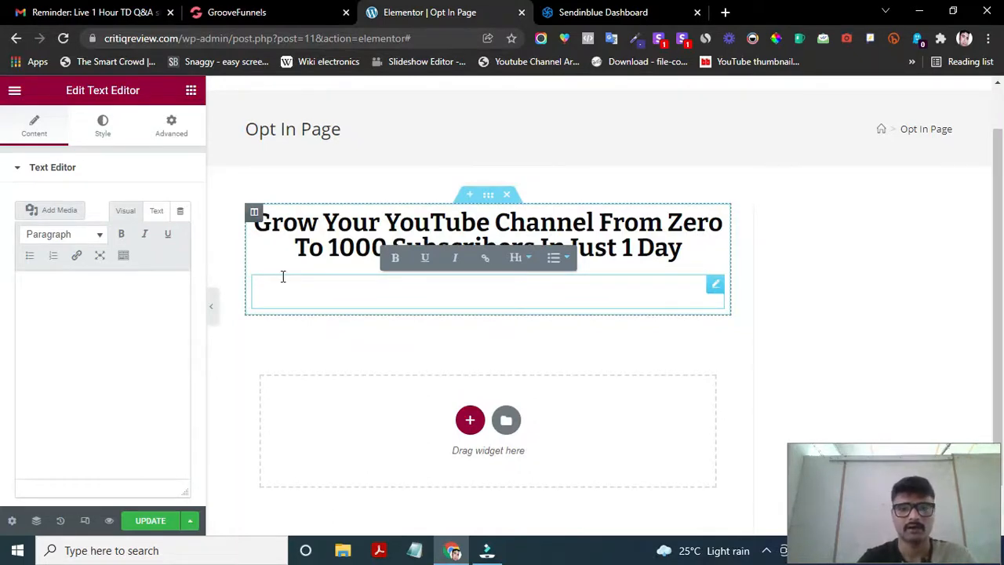
pyautogui.press('BackSpace')
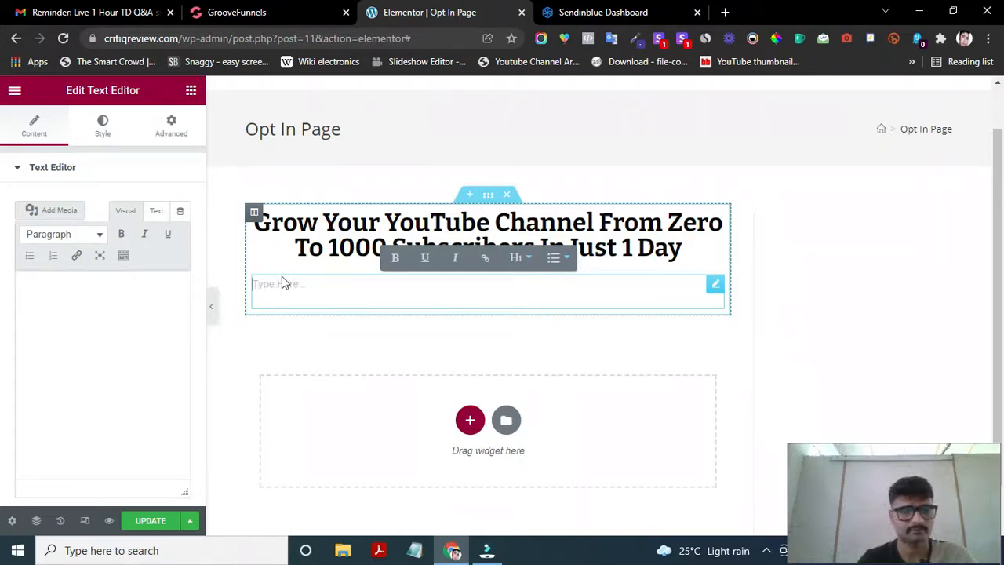
pyautogui.write('Writte')
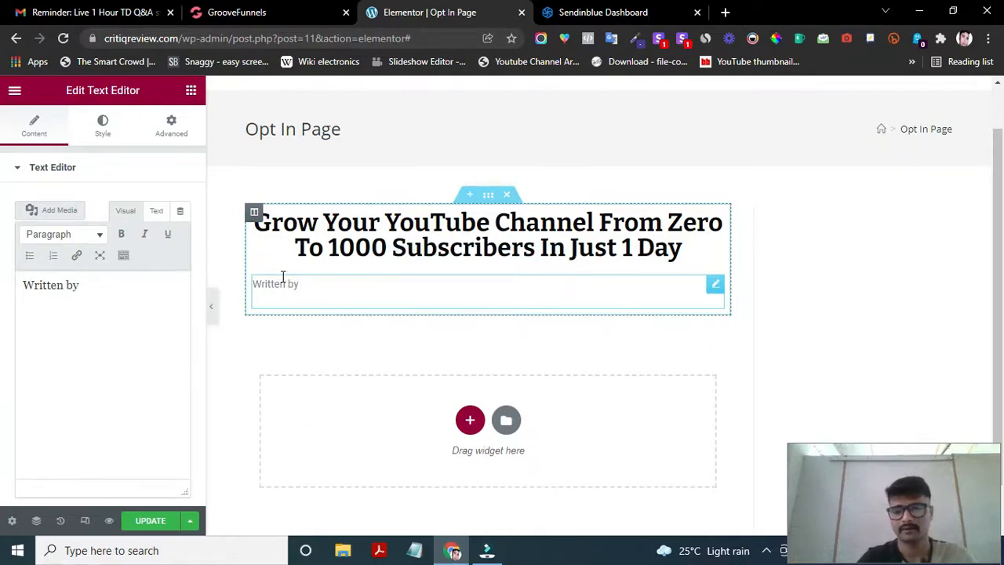
pyautogui.press('BackSpace')
pyautogui.press('BackSpace')
pyautogui.press('BackSpace')
pyautogui.press('BackSpace')
pyautogui.press('BackSpace')
pyautogui.press('BackSpace')
pyautogui.press('BackSpace')
pyautogui.press('BackSpace')
pyautogui.press('BackSpace')
pyautogui.press('BackSpace')
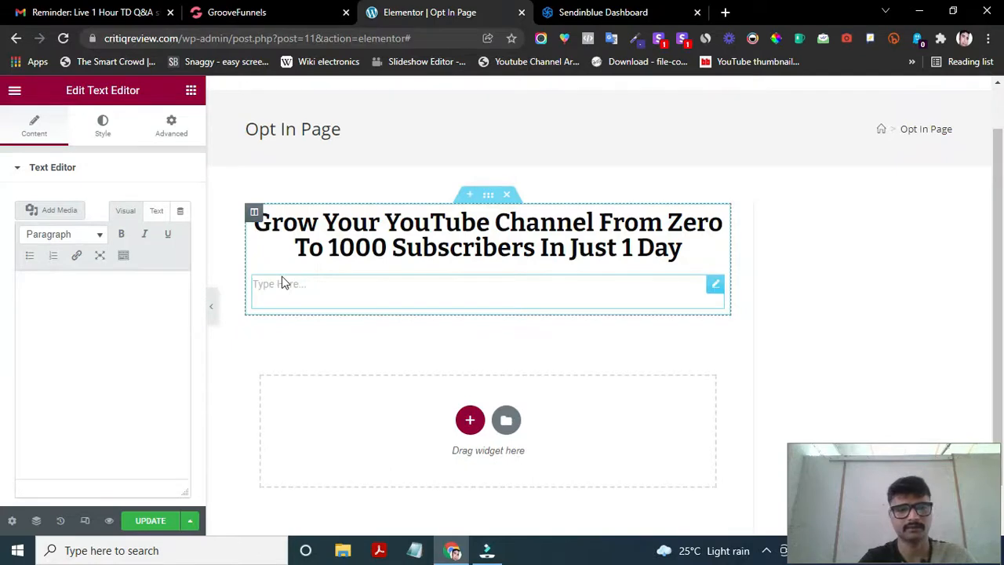
pyautogui.write('G')
pyautogui.press('BackSpace')
pyautogui.write('Download this e')
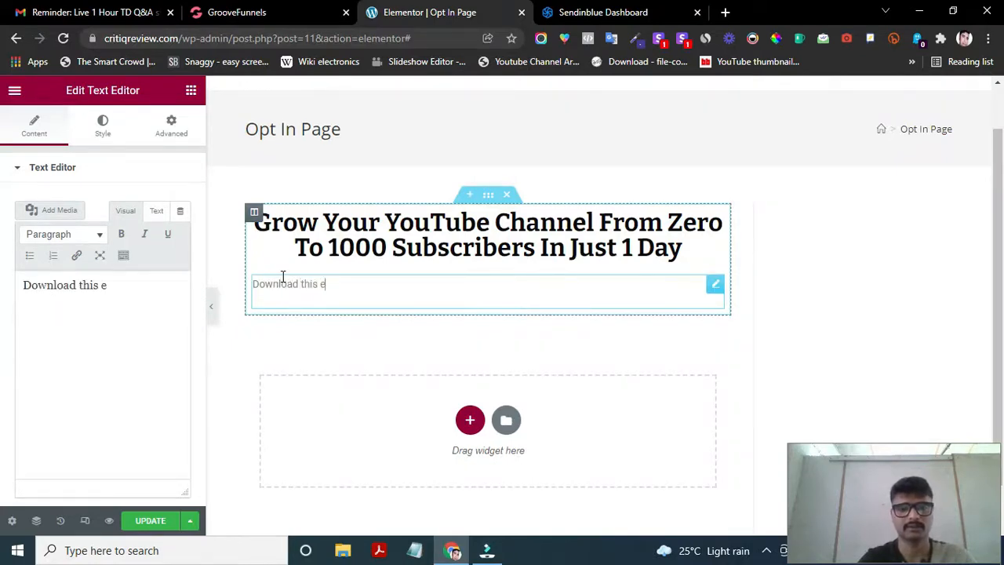
pyautogui.write('book and')
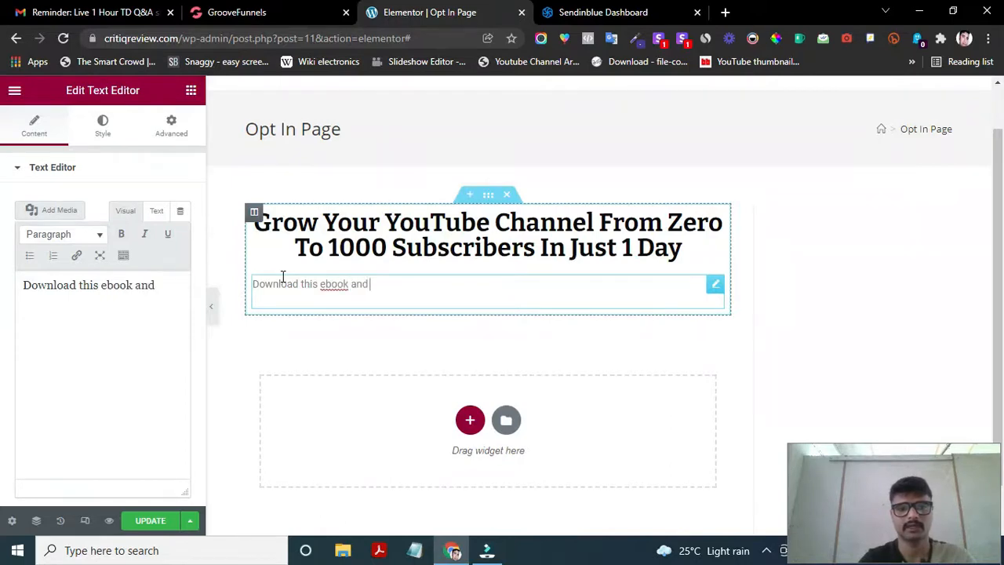
# - Correct 'ebook' to 'eBook' and continue with 'start growing your channel from today'
pyautogui.click(326, 285)
pyautogui.press('BackSpace')
pyautogui.write('e')
pyautogui.press('Delete')
pyautogui.write('B')
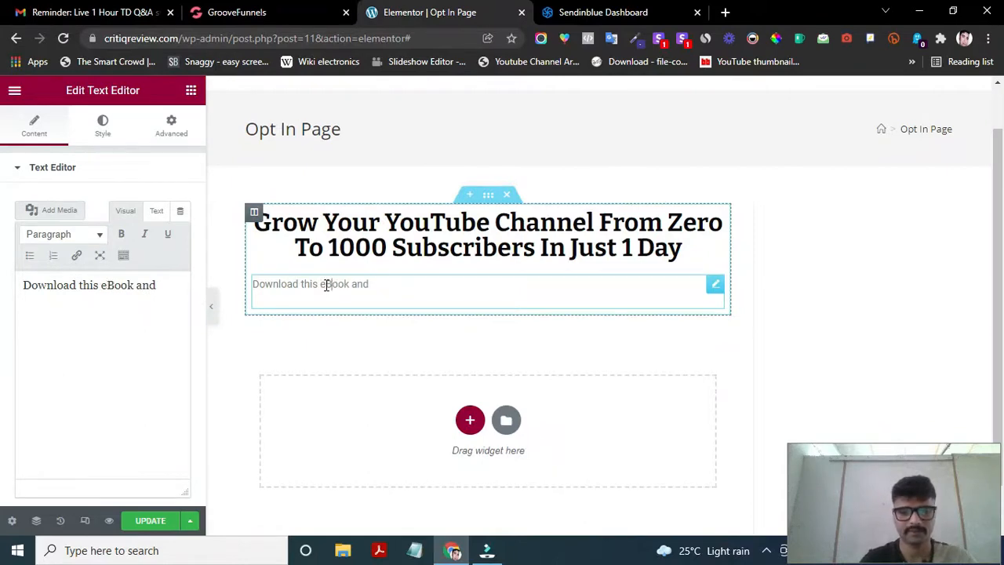
pyautogui.click(393, 284)
pyautogui.write('ge')
pyautogui.press('BackSpace')
pyautogui.press('BackSpace')
pyautogui.write('start')
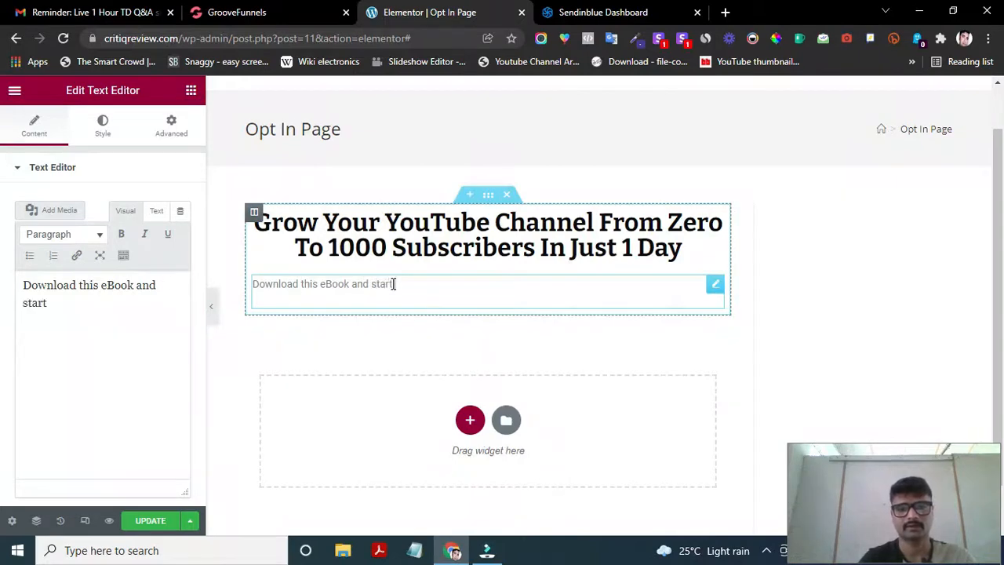
pyautogui.write(' growi')
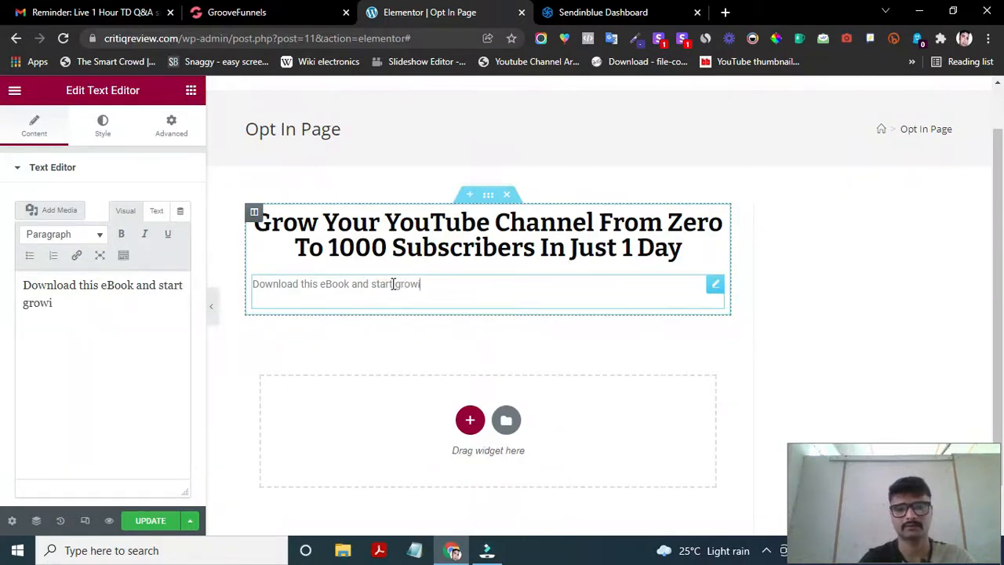
pyautogui.write('ng your channel from')
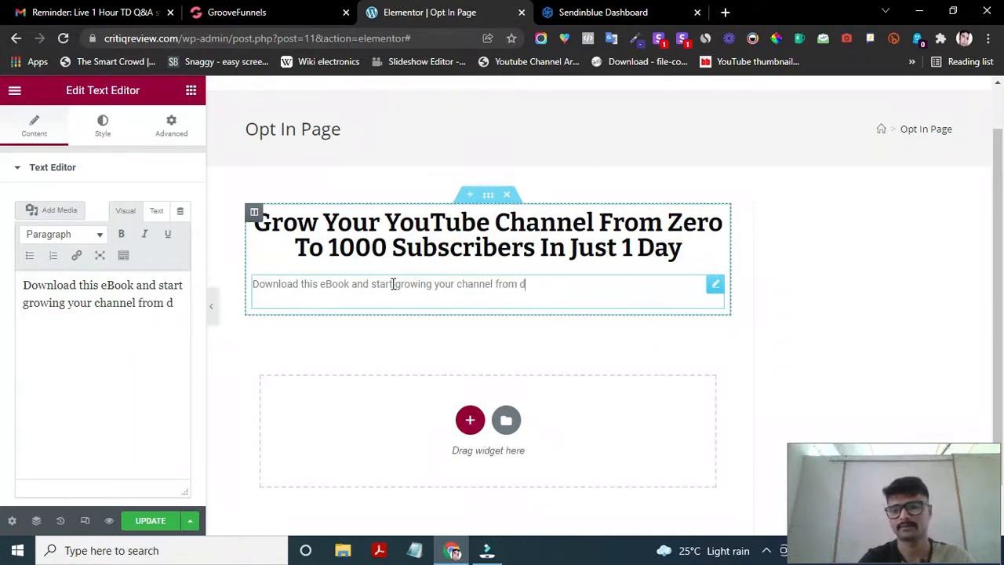
pyautogui.write(' today')
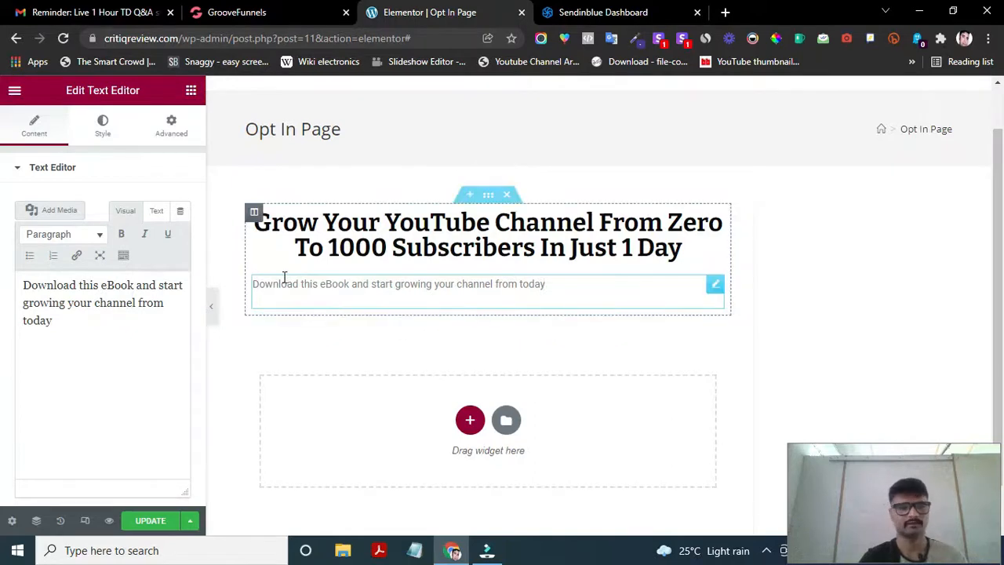
# - Centre-align the 'Download this eBook…' paragraph using the expanded text toolbar
pyautogui.click(556, 285)
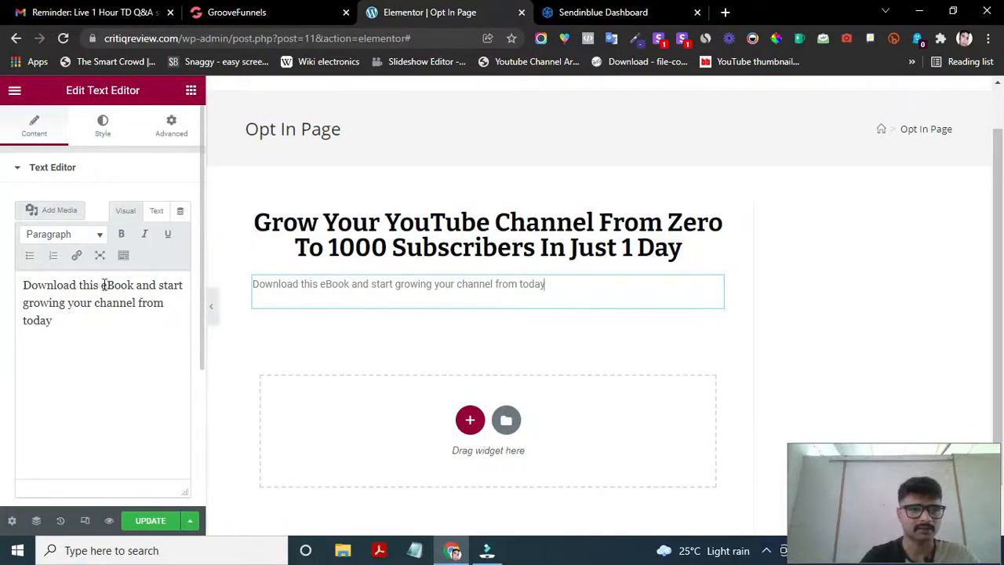
pyautogui.click(156, 211)
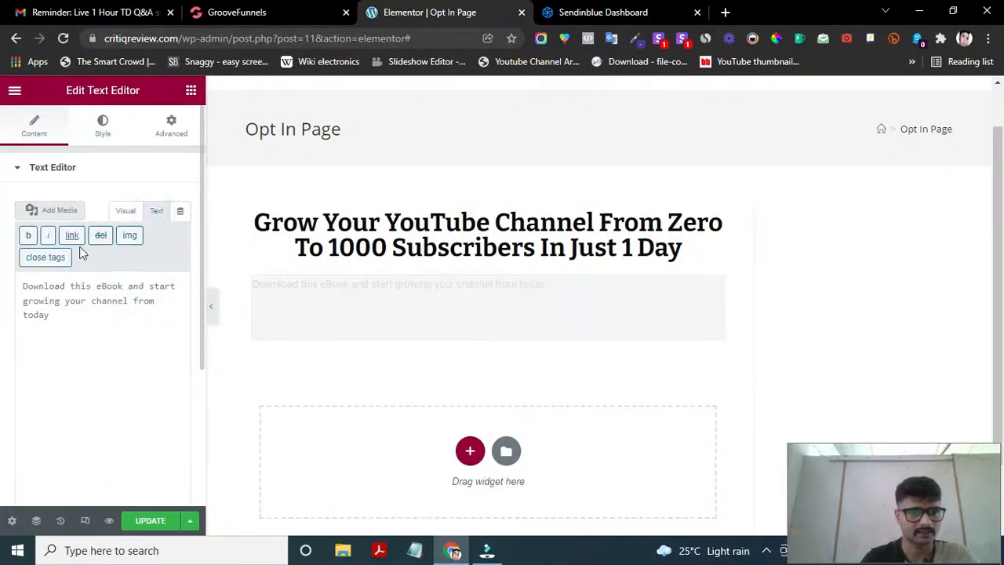
pyautogui.click(125, 212)
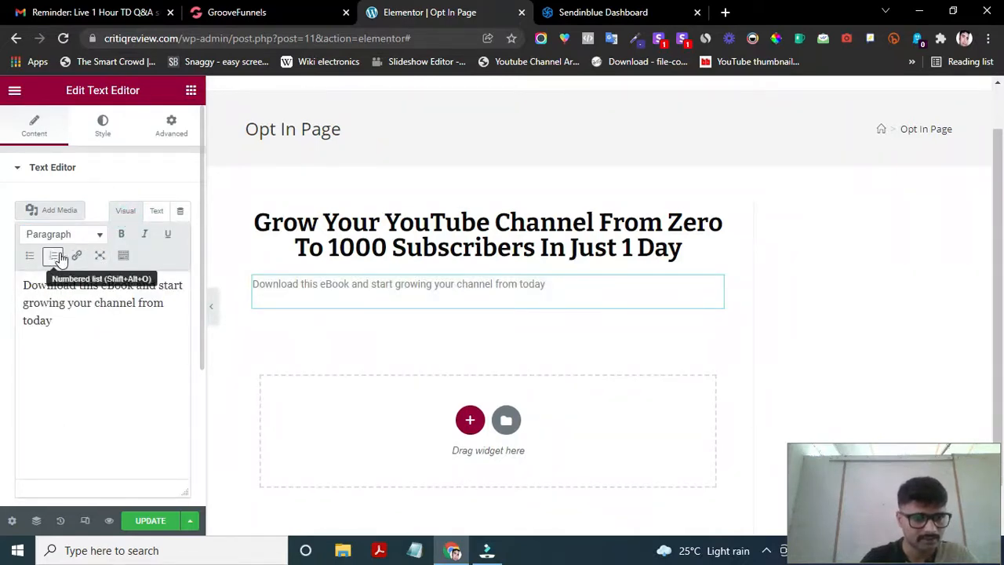
pyautogui.click(122, 257)
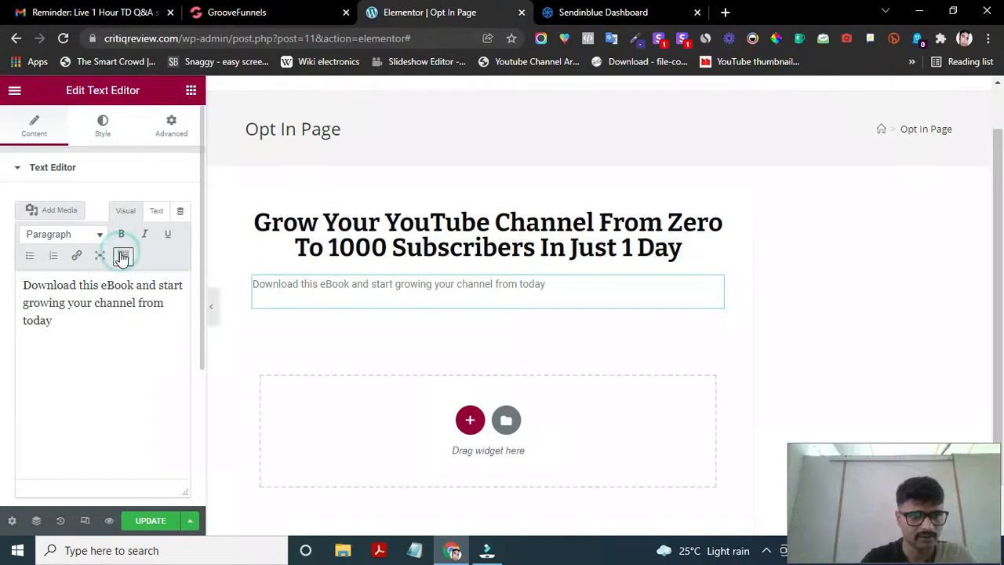
pyautogui.click(50, 304)
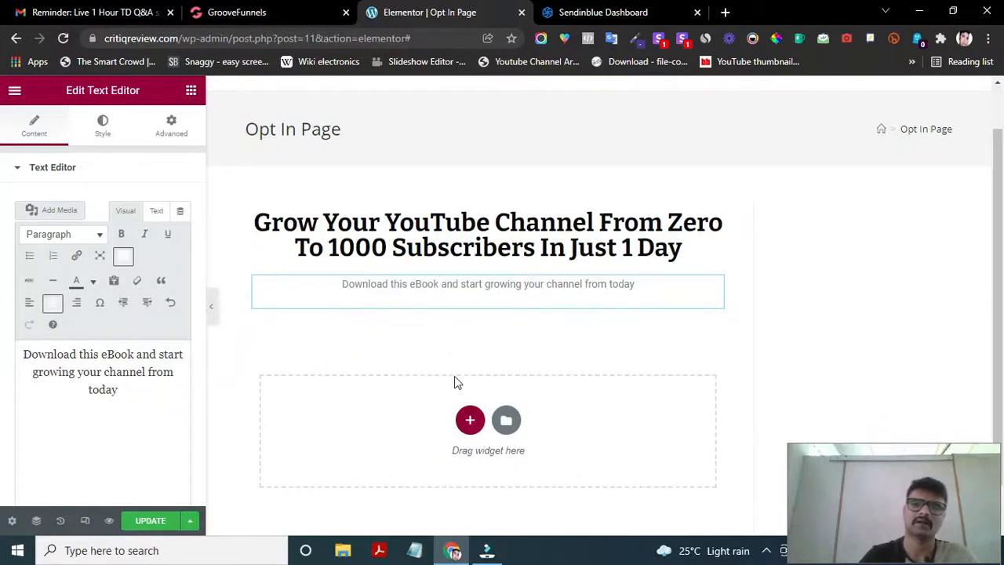
pyautogui.scroll(-1, 441, 390)
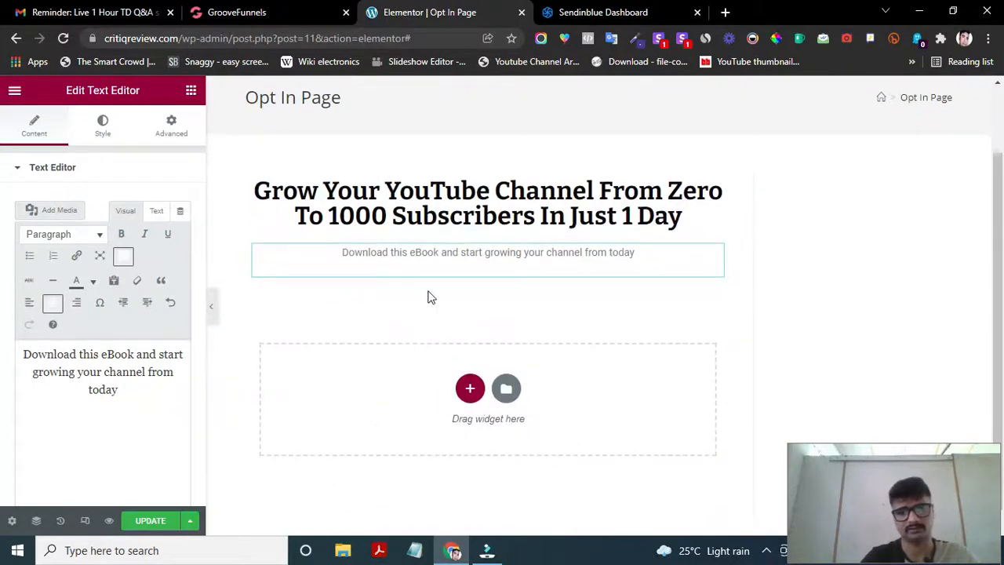
pyautogui.scroll(2, 428, 296)
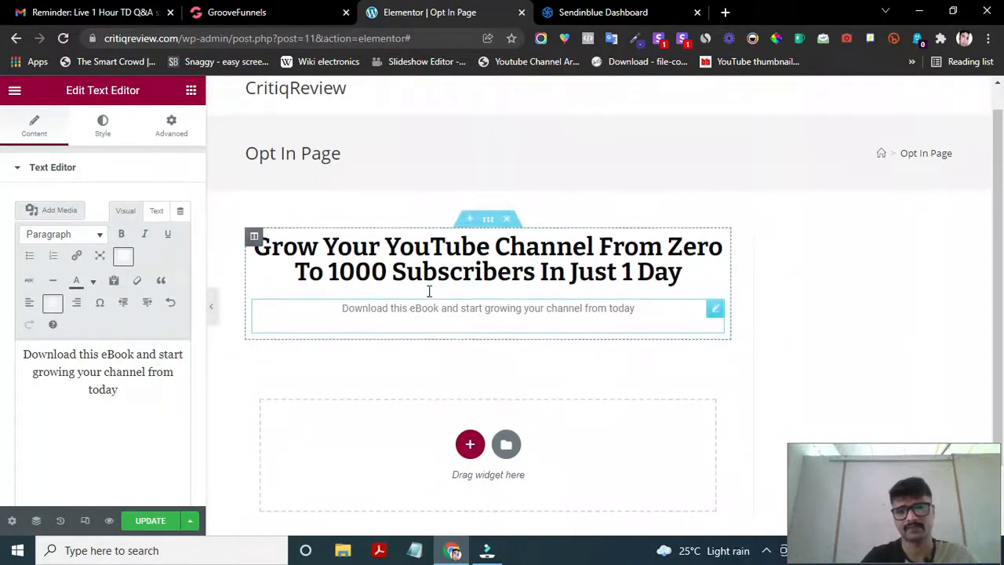
# - Select the main headline and review its typography settings
pyautogui.click(396, 210)
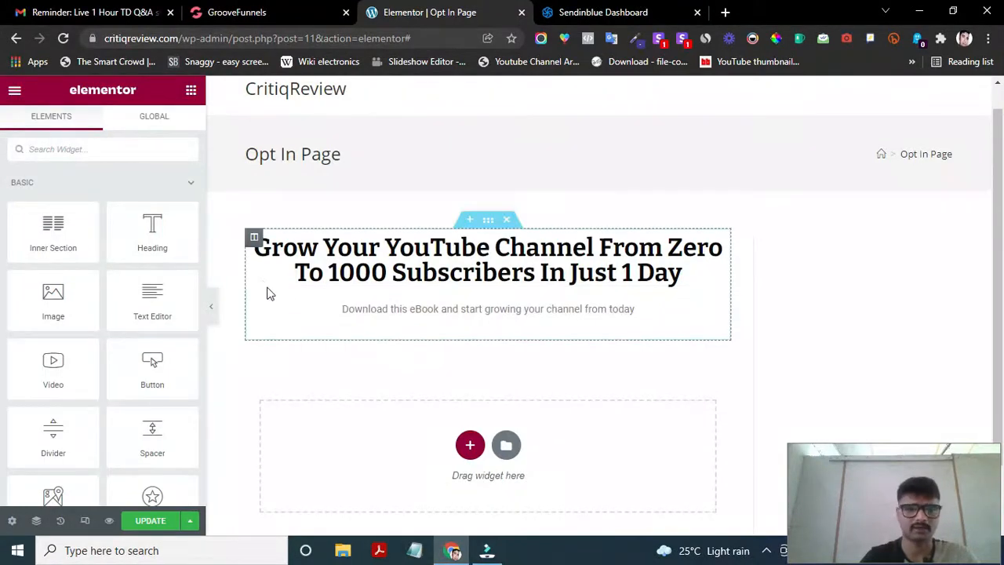
pyautogui.click(279, 270)
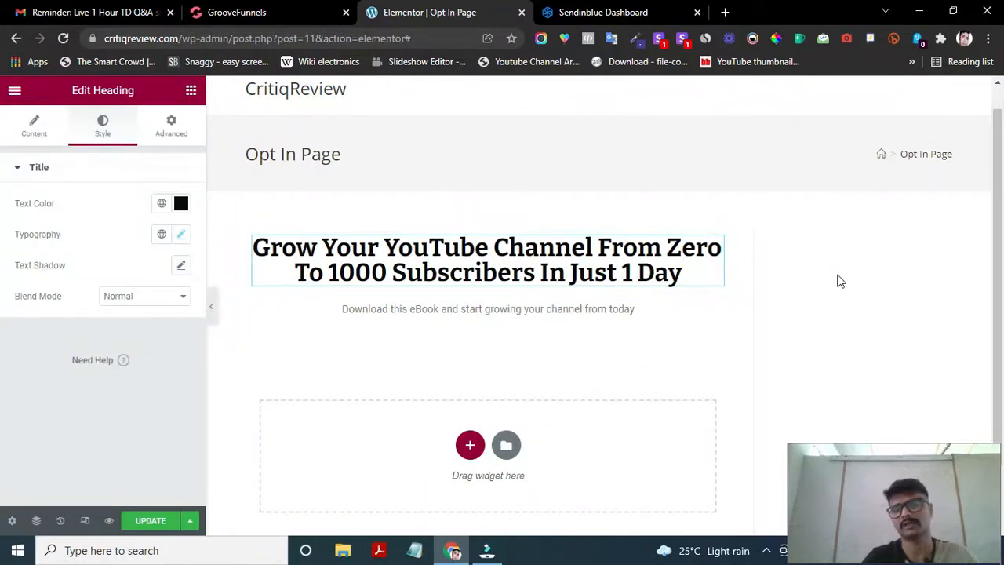
pyautogui.click(713, 280)
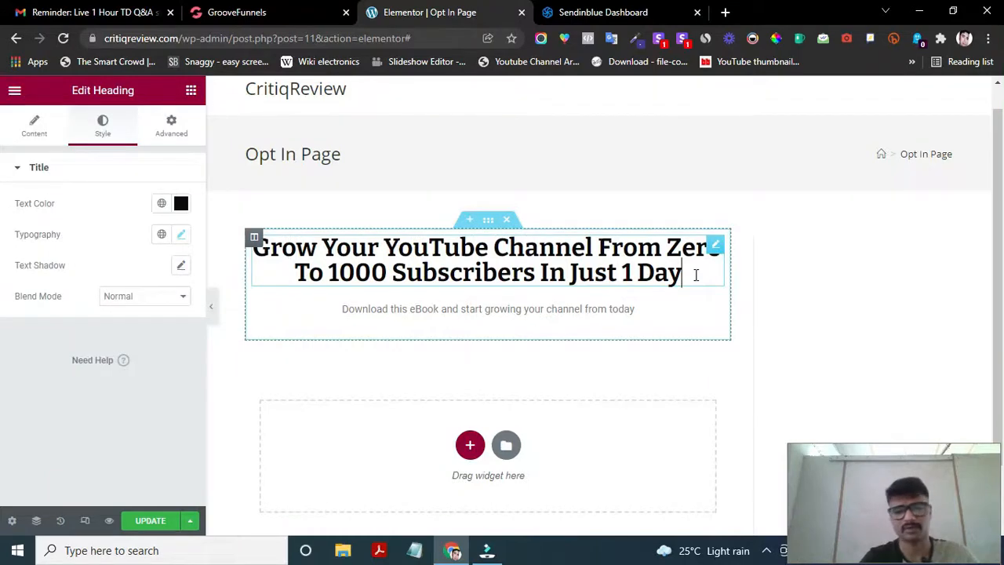
pyautogui.click(179, 236)
pyautogui.scroll(-2, 106, 408)
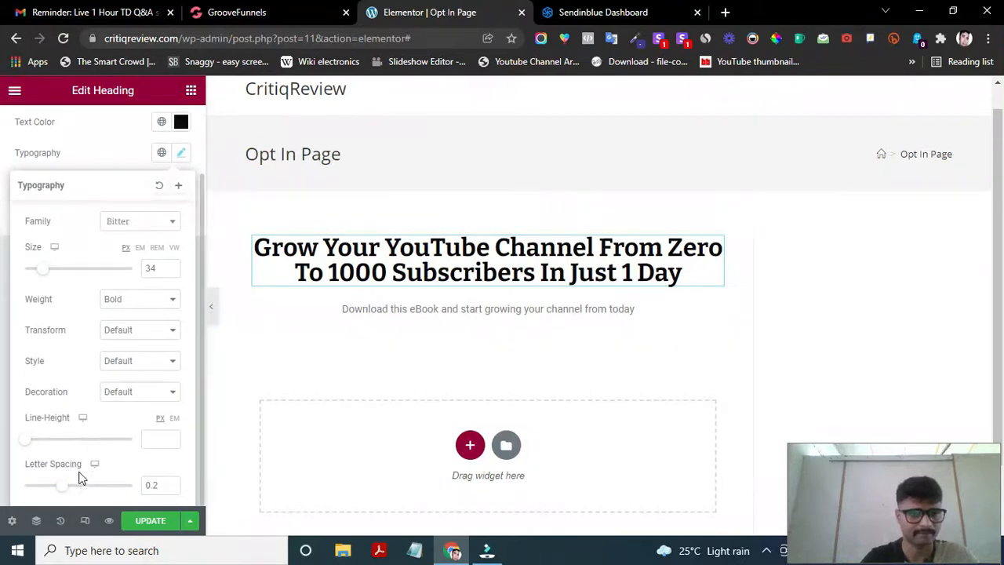
pyautogui.scroll(1, 93, 437)
pyautogui.scroll(2, 92, 437)
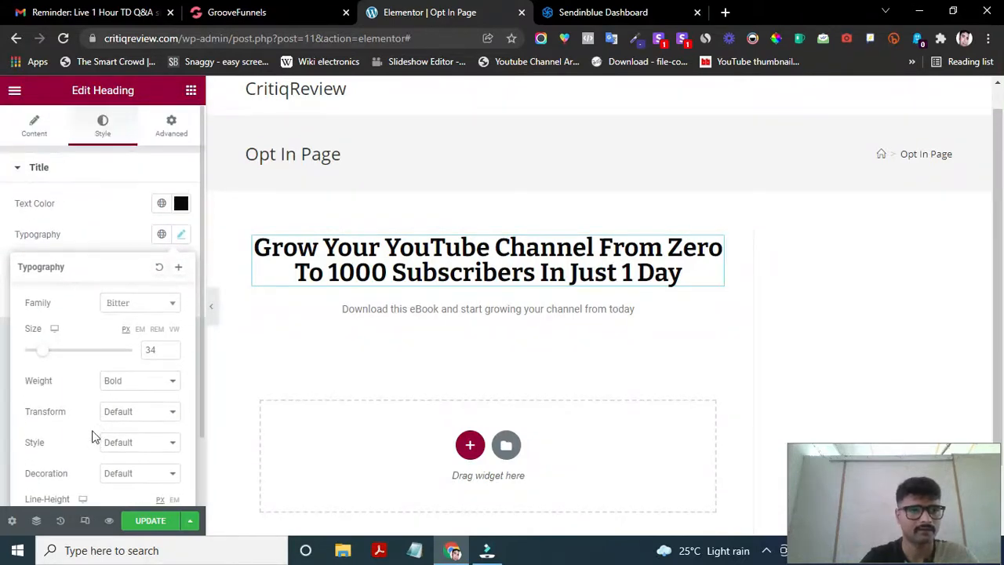
pyautogui.click(126, 183)
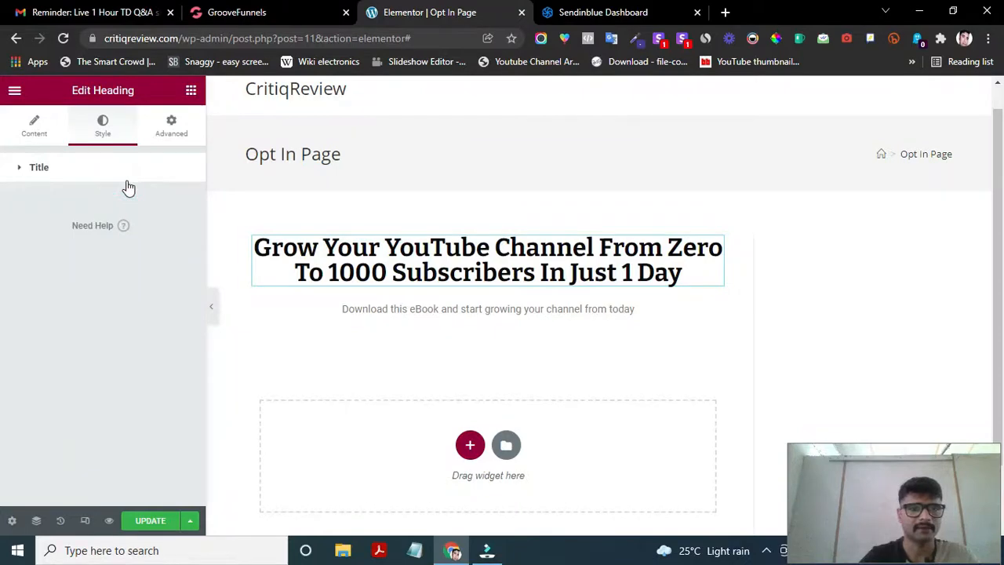
# - Expand the Background section in the headline's Advanced tab
pyautogui.click(171, 126)
pyautogui.scroll(-2, 110, 376)
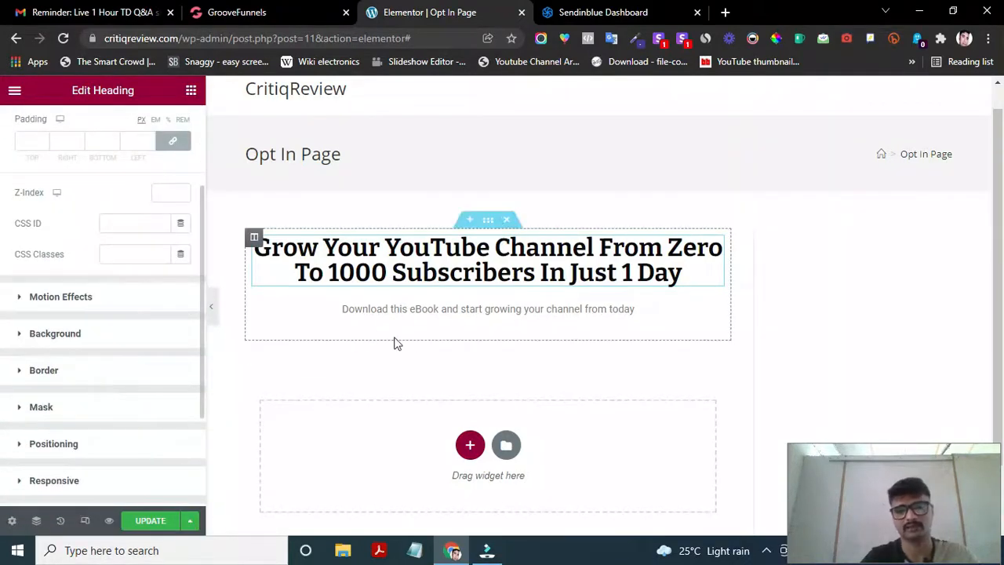
pyautogui.scroll(-2, 128, 419)
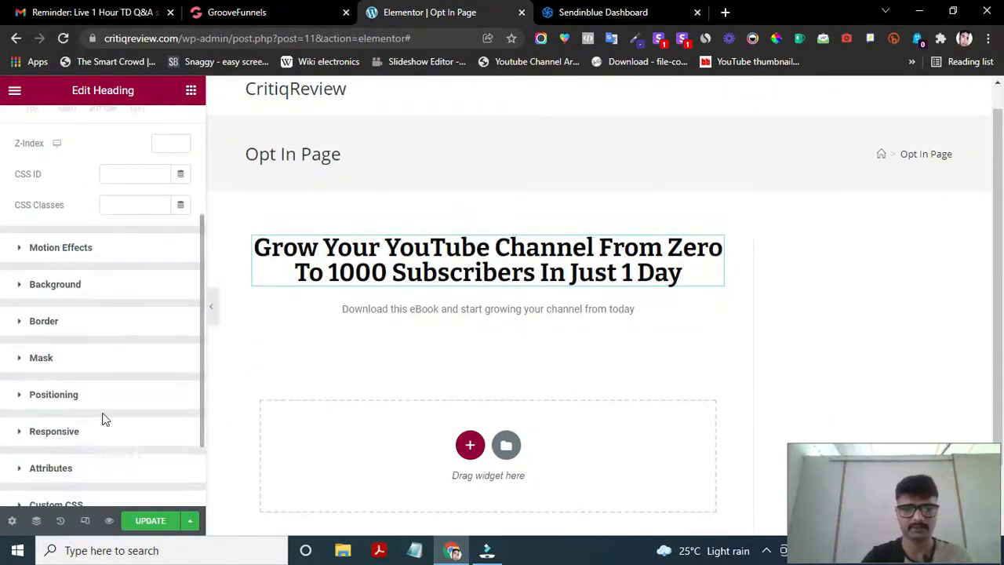
pyautogui.scroll(2, 77, 377)
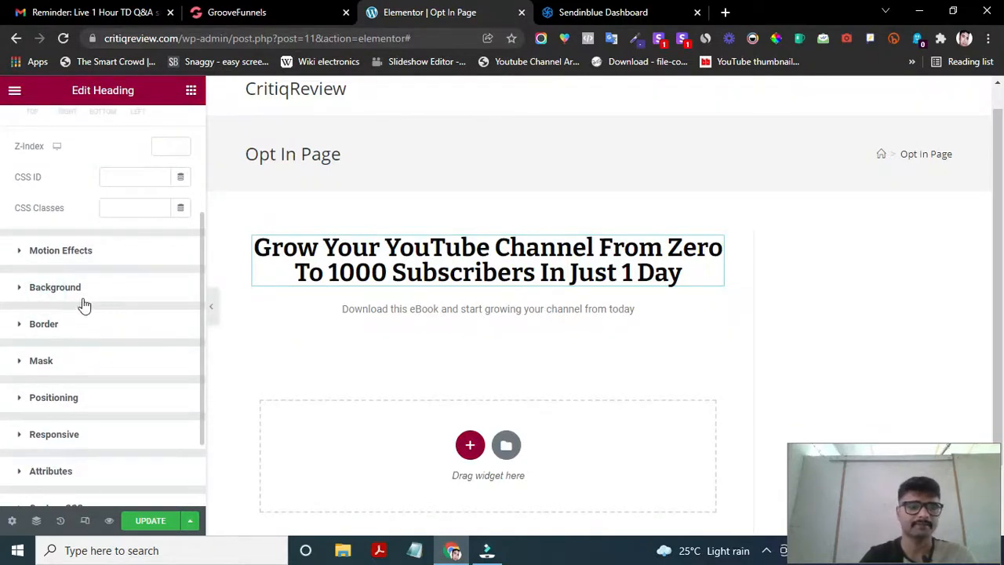
pyautogui.click(34, 288)
pyautogui.scroll(-1, 103, 327)
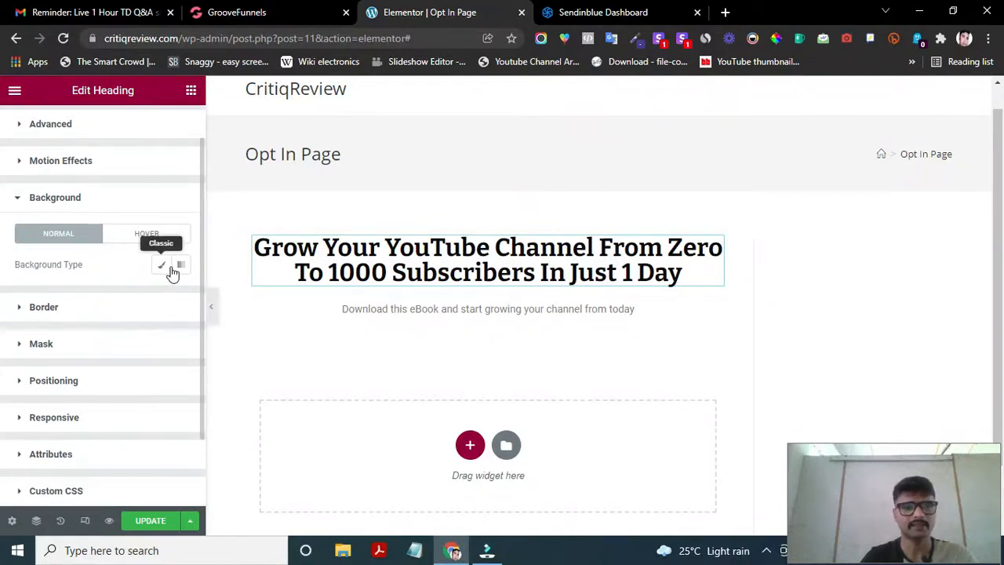
# - Give the heading a Classic background and pick a green colour for it
pyautogui.click(161, 267)
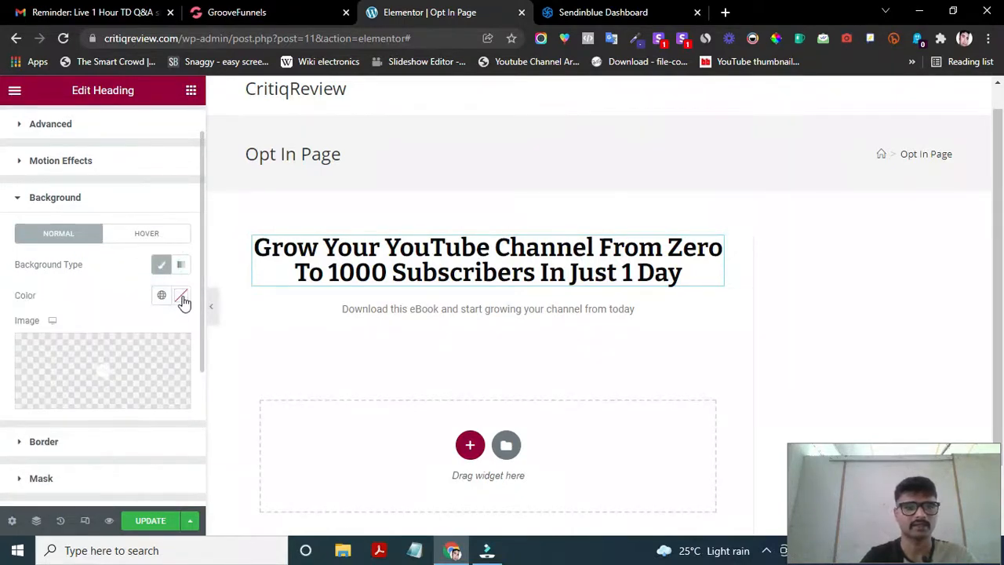
pyautogui.click(182, 302)
pyautogui.click(346, 278)
pyautogui.moveTo(359, 263)
pyautogui.mouseDown()
pyautogui.moveTo(278, 293)
pyautogui.moveTo(272, 307)
pyautogui.moveTo(290, 329)
pyautogui.mouseUp()
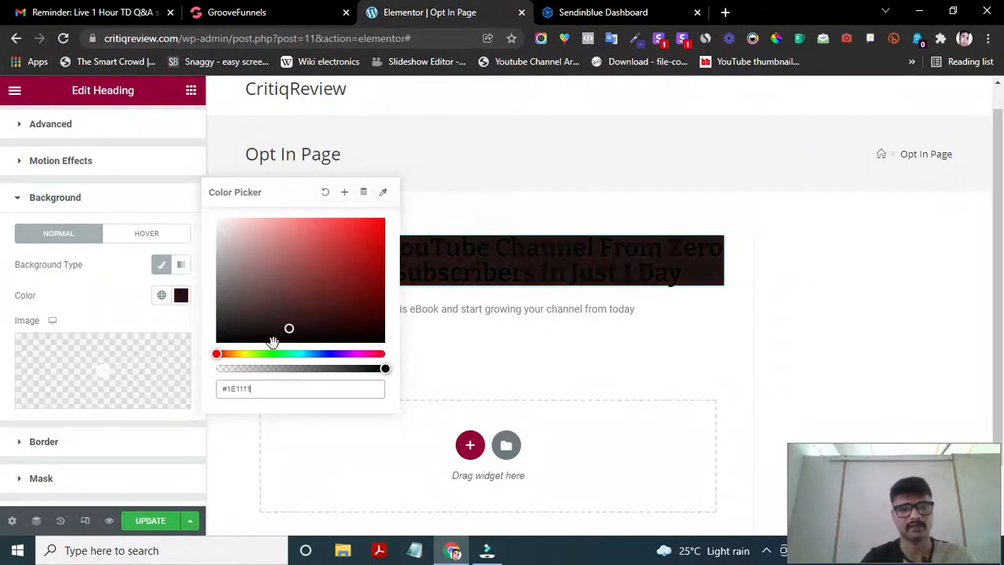
pyautogui.moveTo(235, 354)
pyautogui.mouseDown()
pyautogui.moveTo(260, 354)
pyautogui.moveTo(337, 273)
pyautogui.moveTo(340, 259)
pyautogui.moveTo(318, 253)
pyautogui.mouseUp()
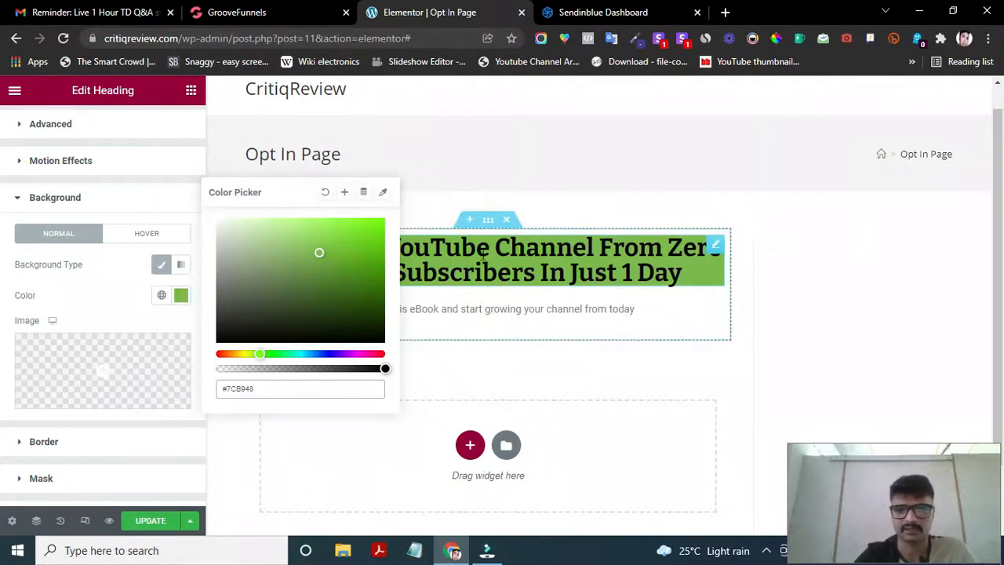
pyautogui.click(473, 139)
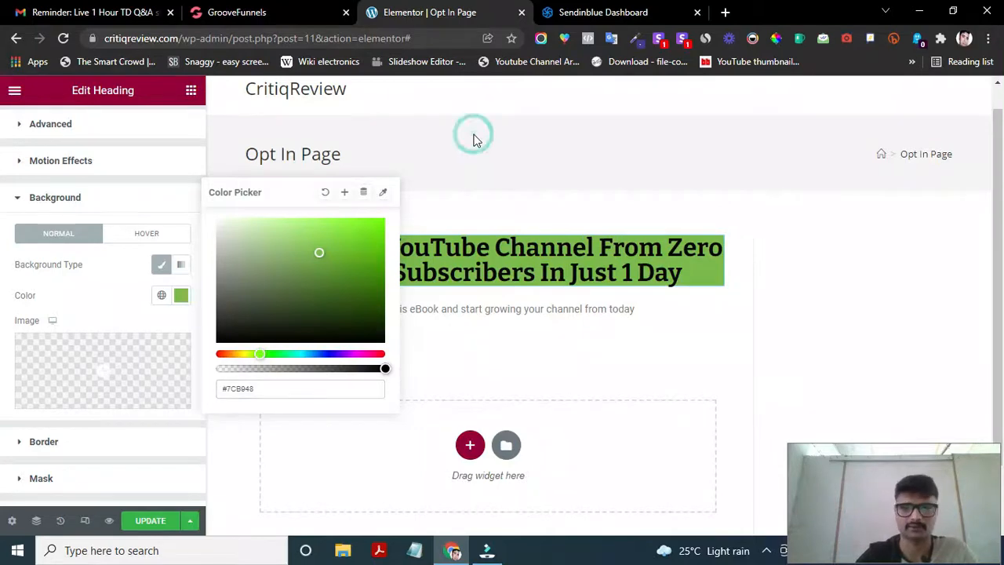
# - Reselect the heading and clear its background colour so it is plain
pyautogui.click(268, 282)
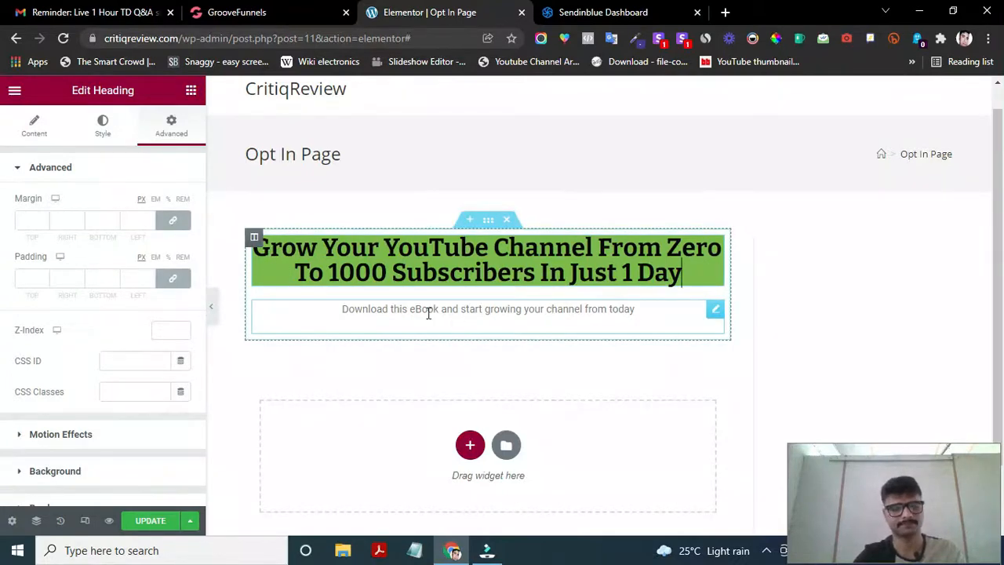
pyautogui.scroll(-3, 75, 415)
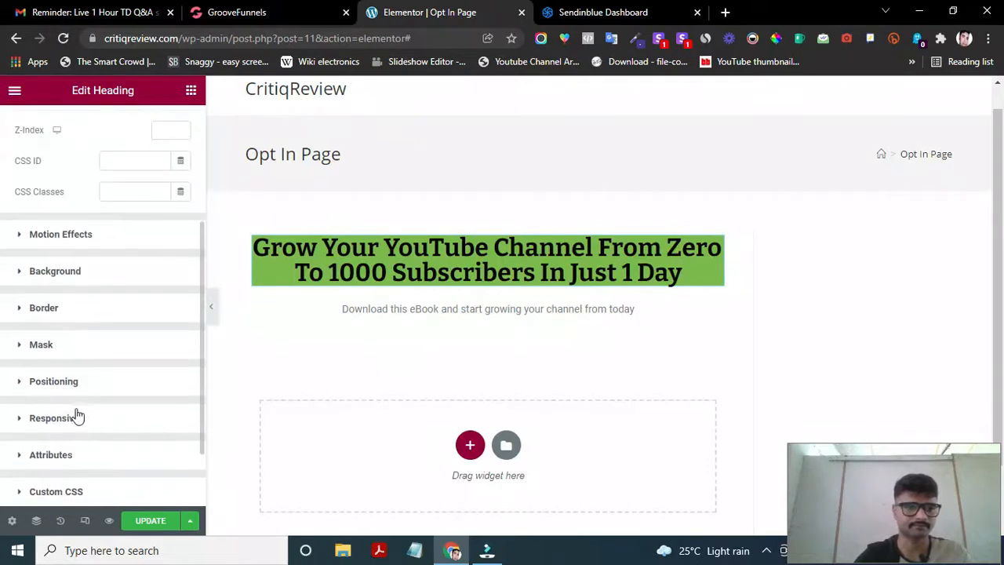
pyautogui.click(103, 285)
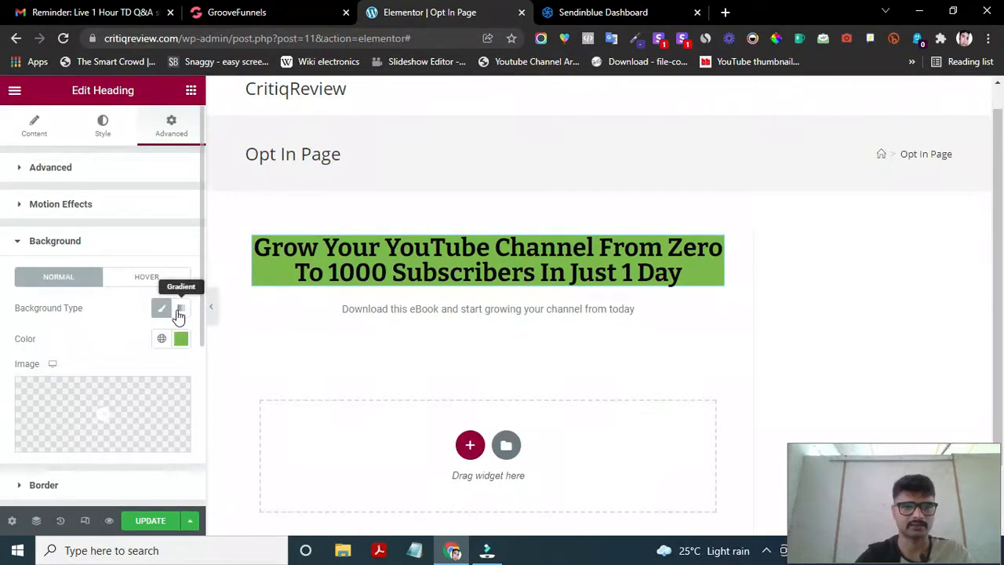
pyautogui.click(181, 339)
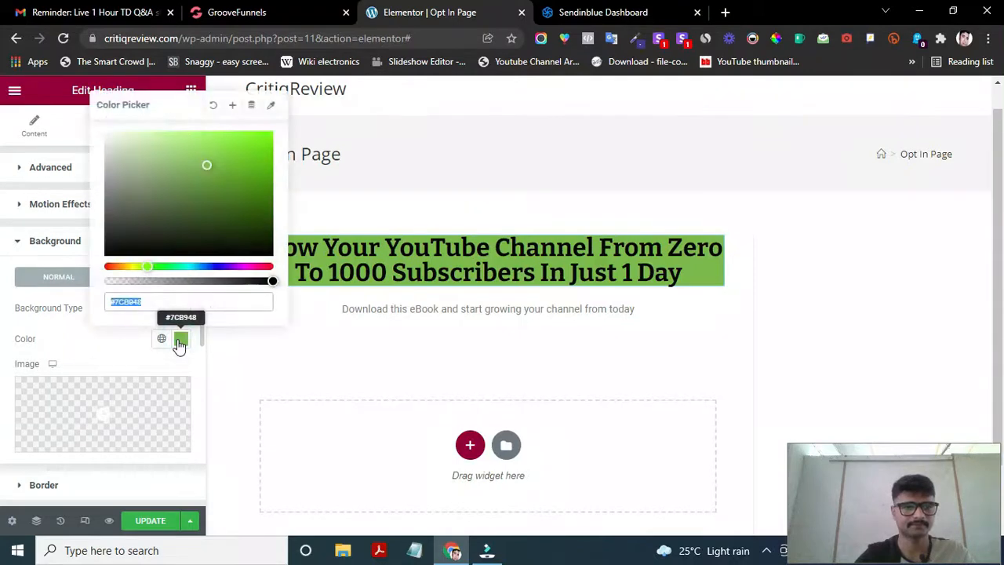
pyautogui.click(214, 106)
pyautogui.click(720, 307)
pyautogui.click(865, 288)
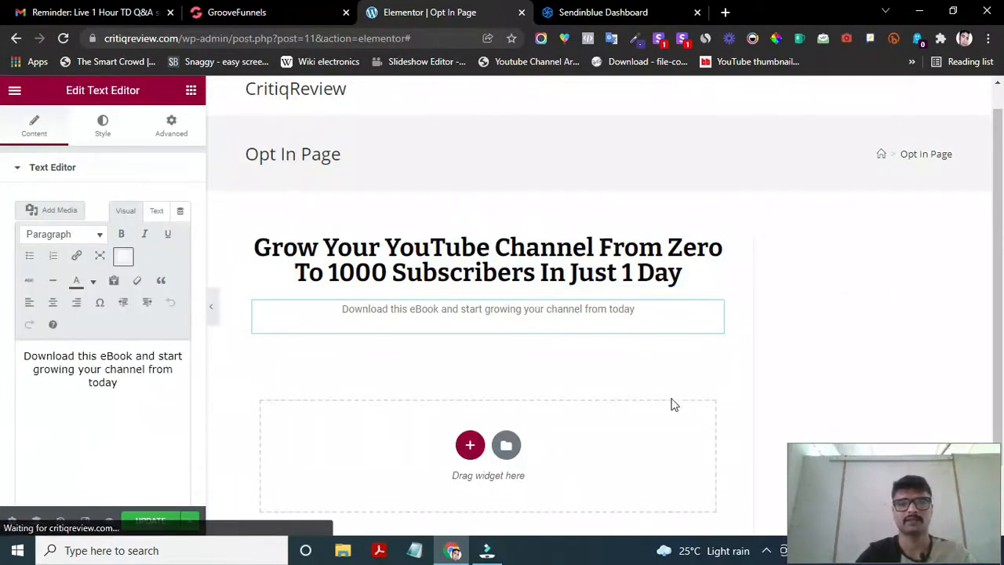
pyautogui.scroll(-1, 659, 397)
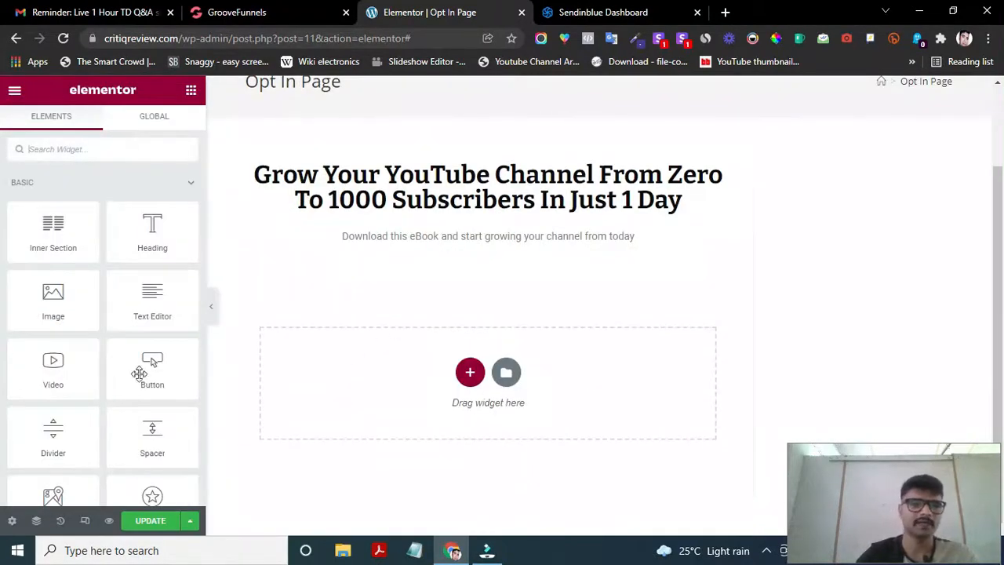
# - Place an Image widget beneath the subtitle text
pyautogui.moveTo(53, 308); pyautogui.dragTo(549, 379)
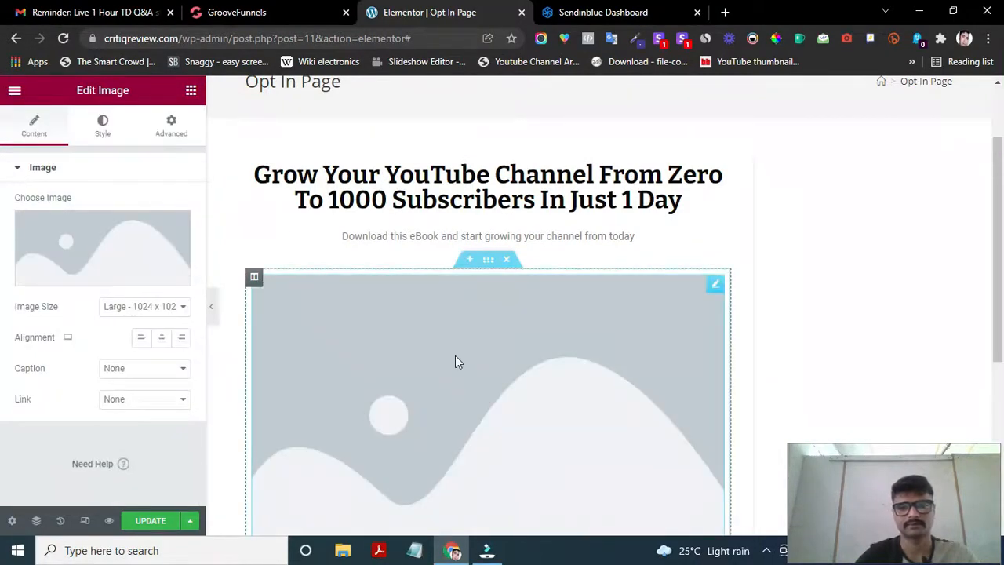
pyautogui.scroll(-4, 458, 348)
pyautogui.scroll(5, 457, 347)
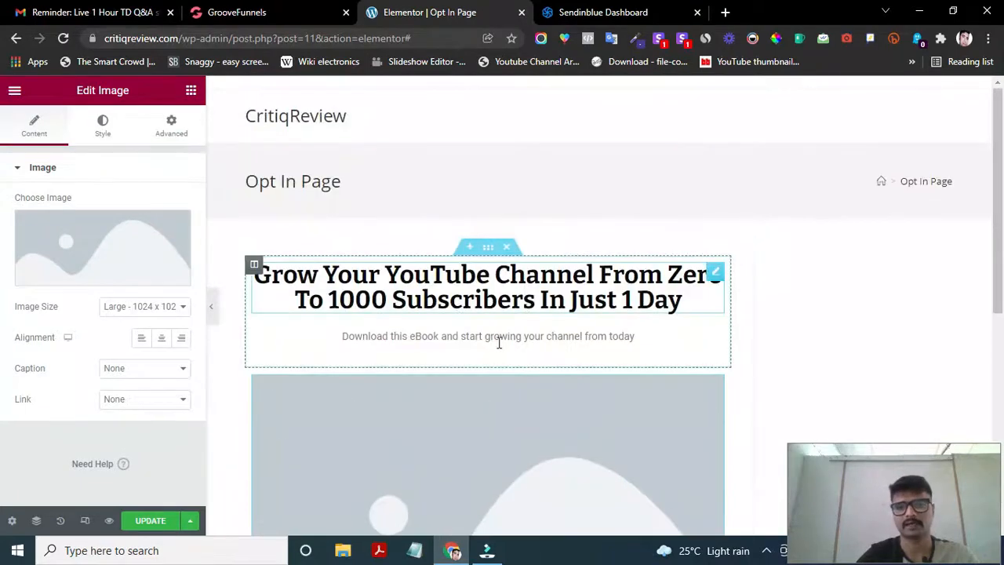
pyautogui.scroll(-3, 474, 338)
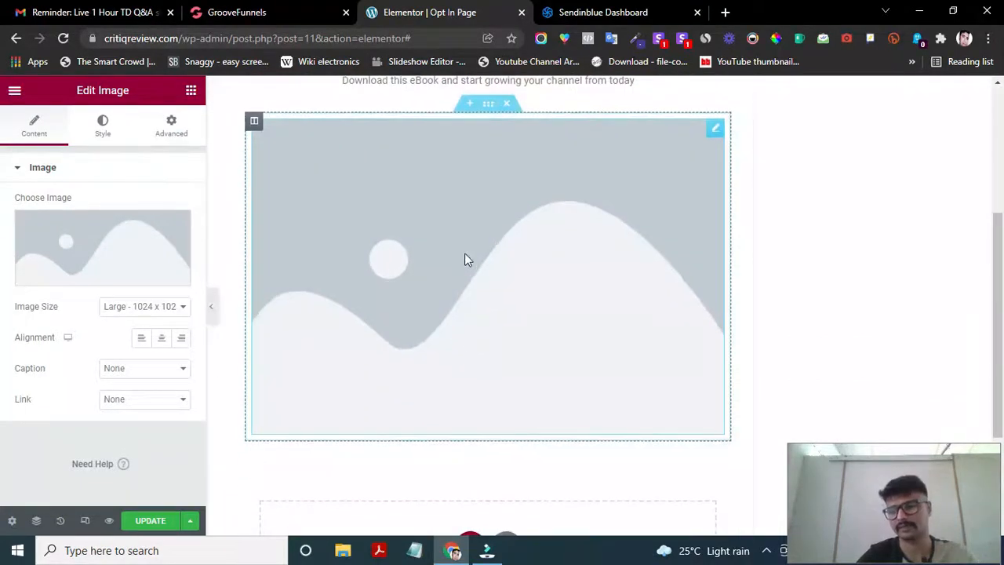
pyautogui.scroll(-1, 464, 258)
pyautogui.scroll(3, 464, 258)
pyautogui.scroll(-2, 471, 327)
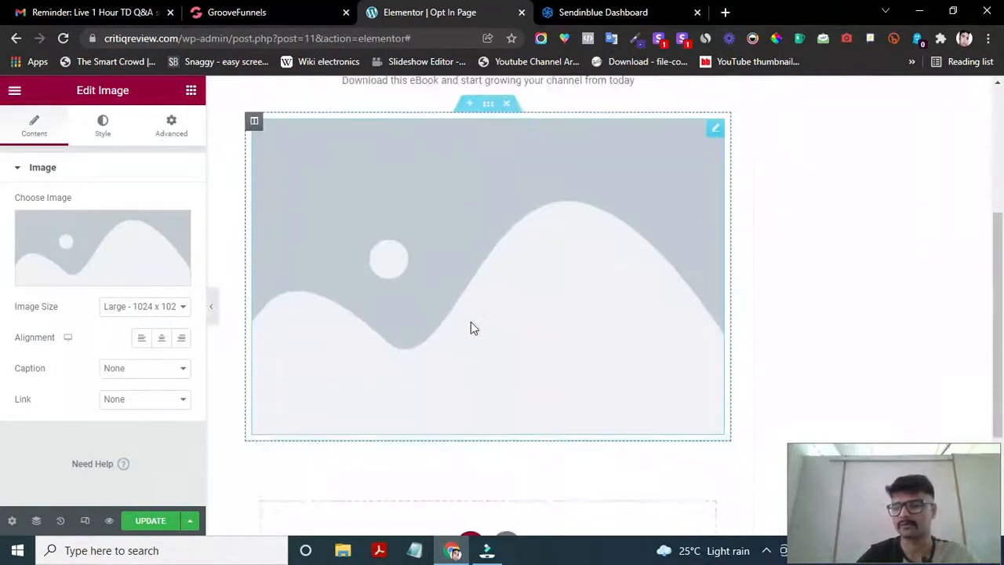
pyautogui.scroll(1, 471, 327)
pyautogui.scroll(1, 502, 343)
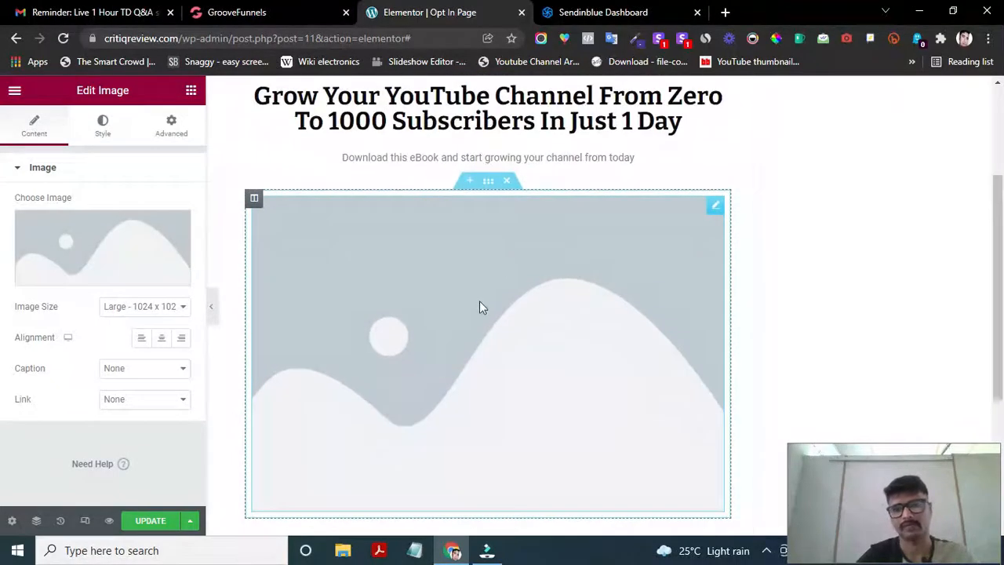
pyautogui.scroll(-2, 506, 333)
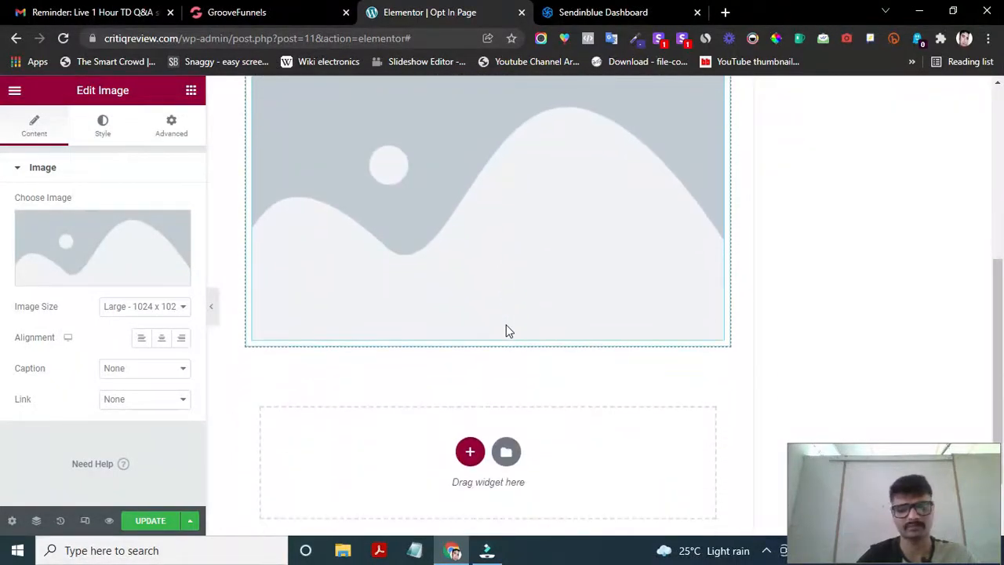
pyautogui.scroll(3, 511, 338)
pyautogui.scroll(-2, 515, 352)
pyautogui.scroll(-1, 516, 354)
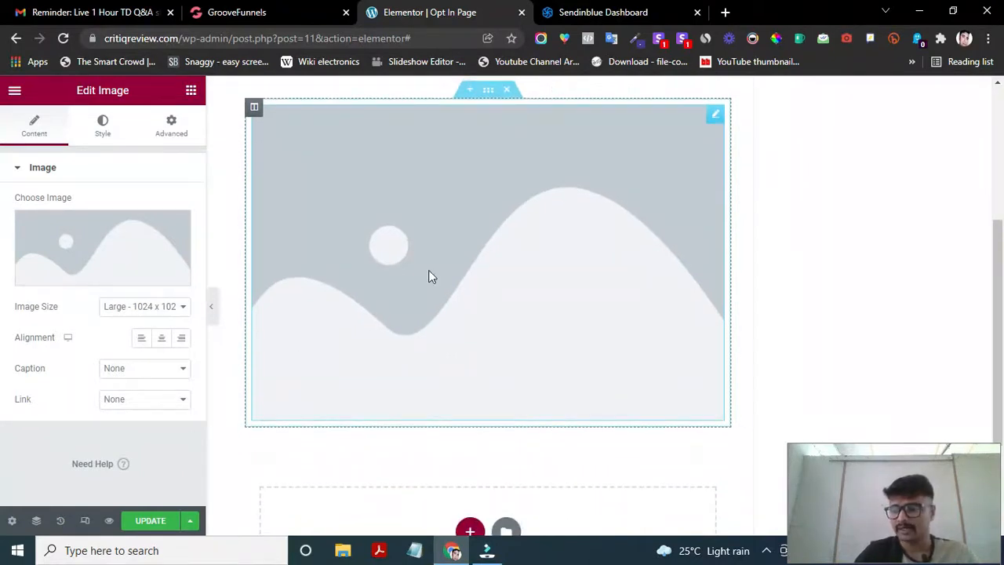
pyautogui.scroll(-1, 484, 352)
pyautogui.scroll(3, 397, 271)
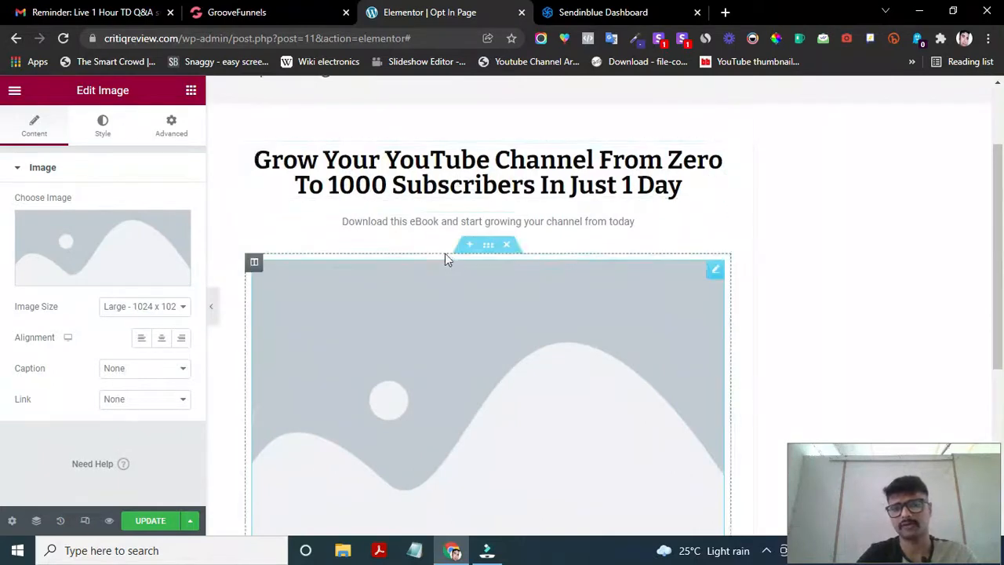
pyautogui.scroll(-4, 444, 253)
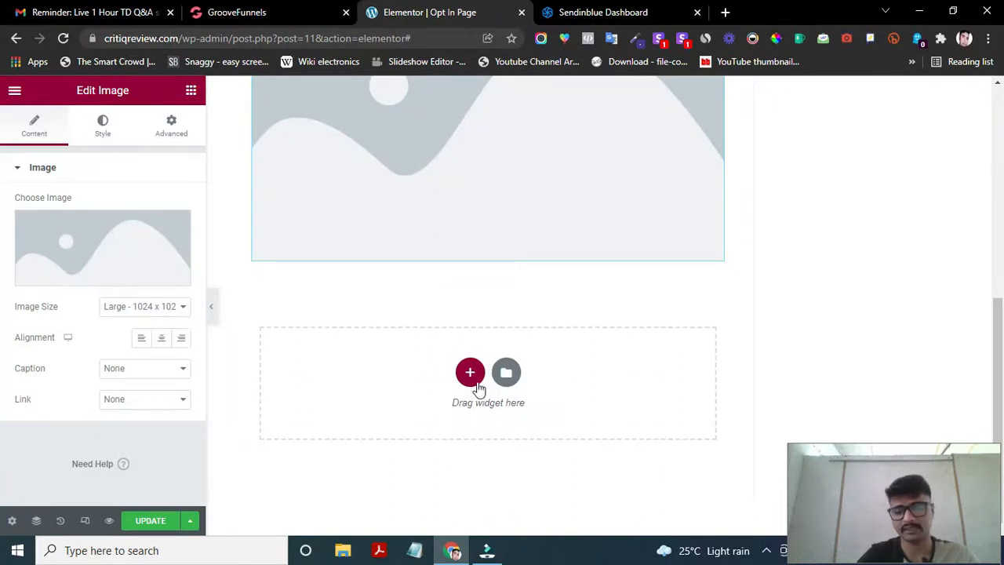
pyautogui.scroll(1, 463, 338)
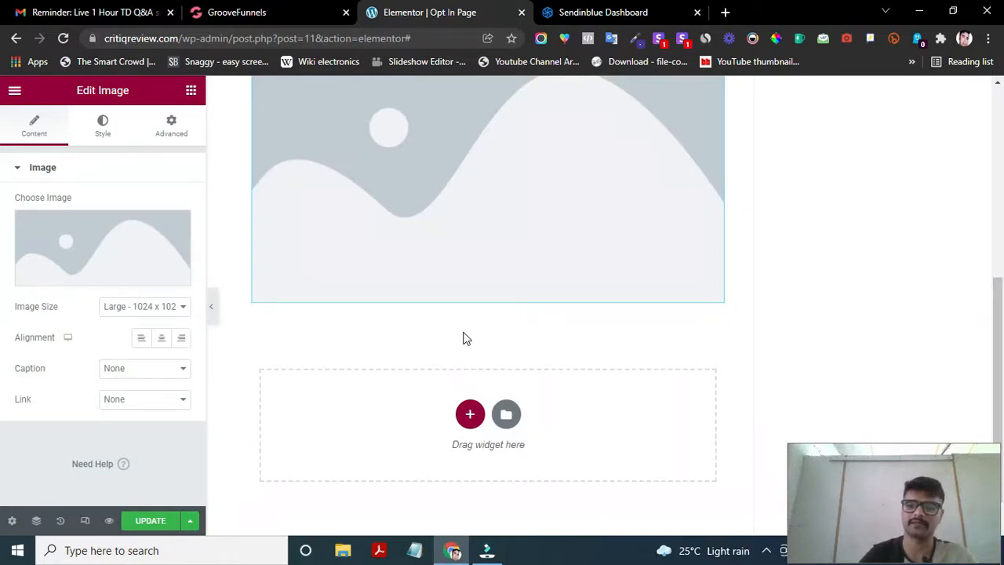
# - Check the Image Size dropdown and keep it at Large (1024 px)
pyautogui.click(165, 311)
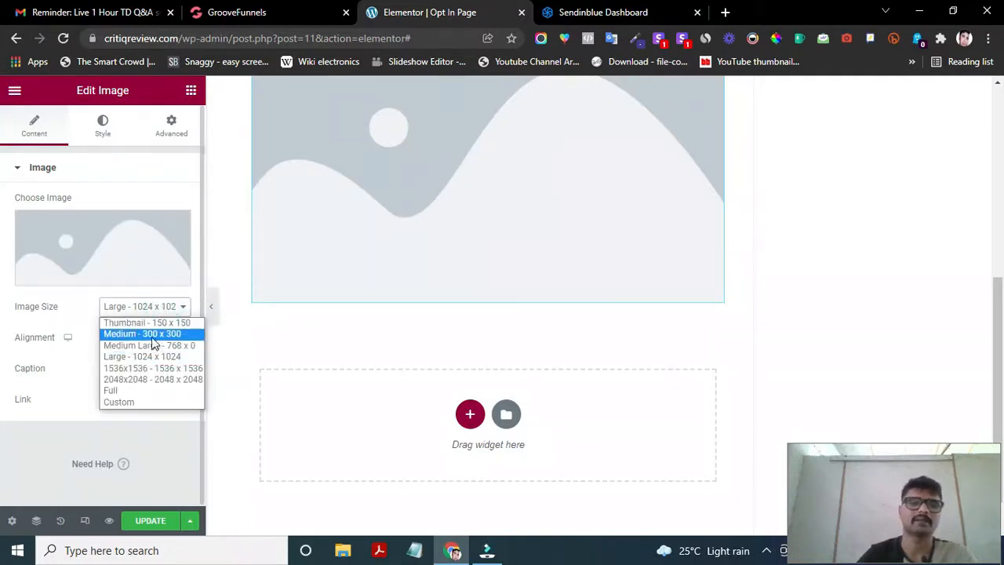
pyautogui.click(170, 305)
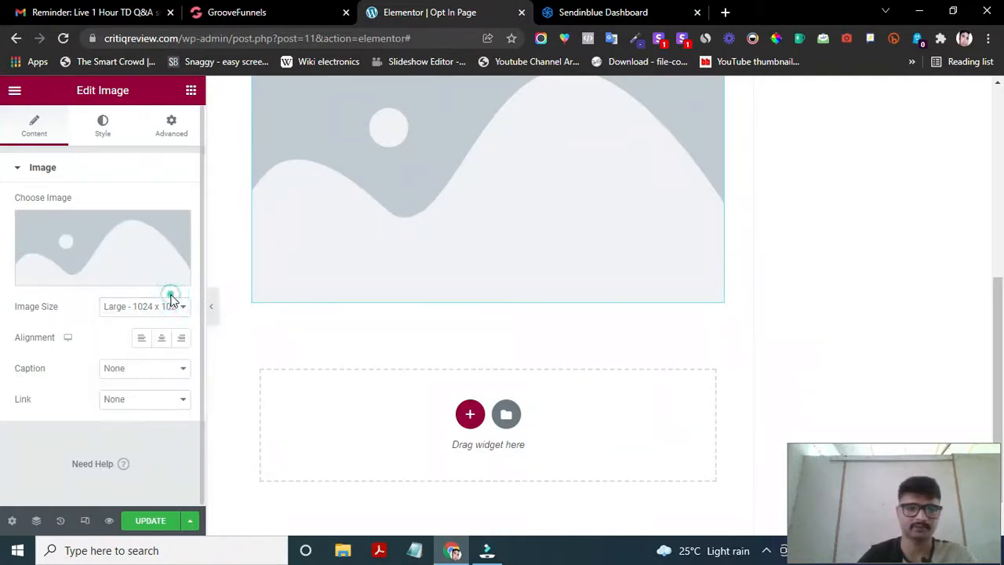
pyautogui.scroll(-1, 326, 304)
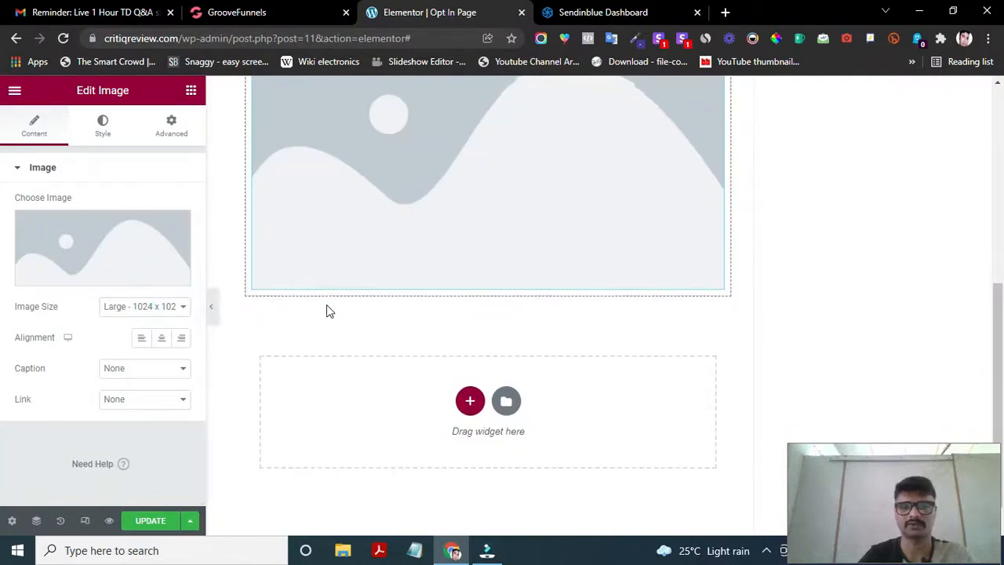
pyautogui.click(174, 310)
pyautogui.click(174, 311)
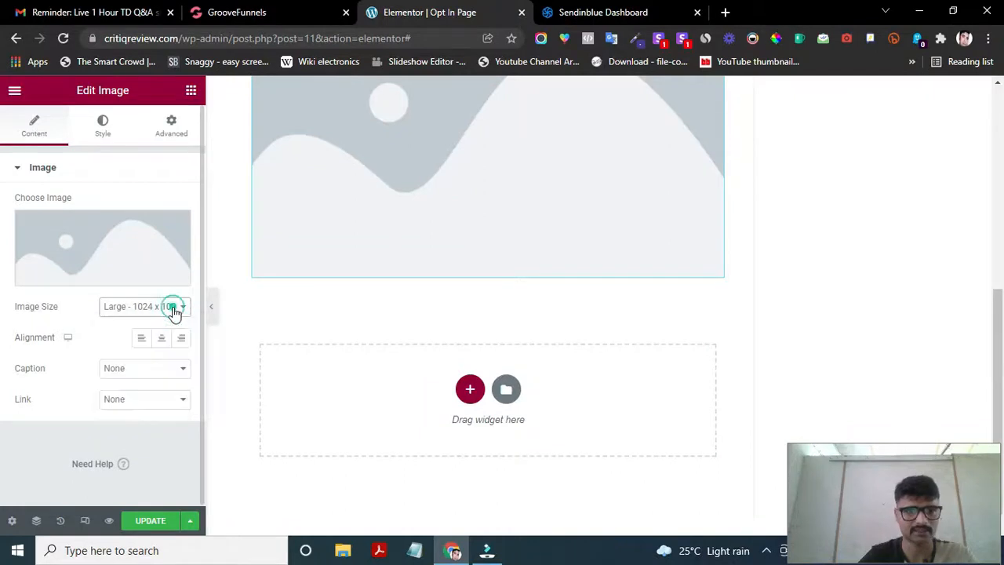
pyautogui.scroll(3, 467, 319)
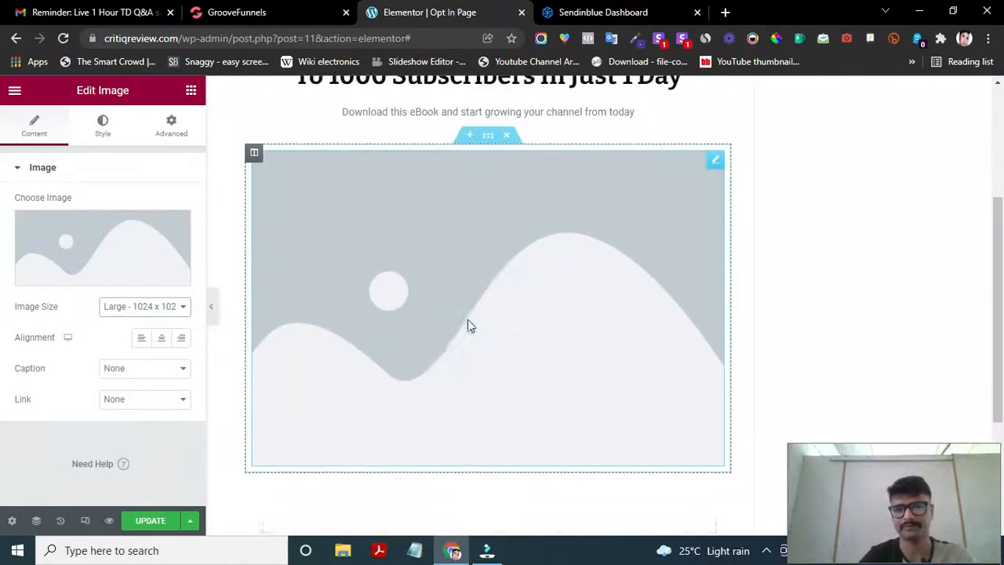
pyautogui.scroll(-4, 468, 324)
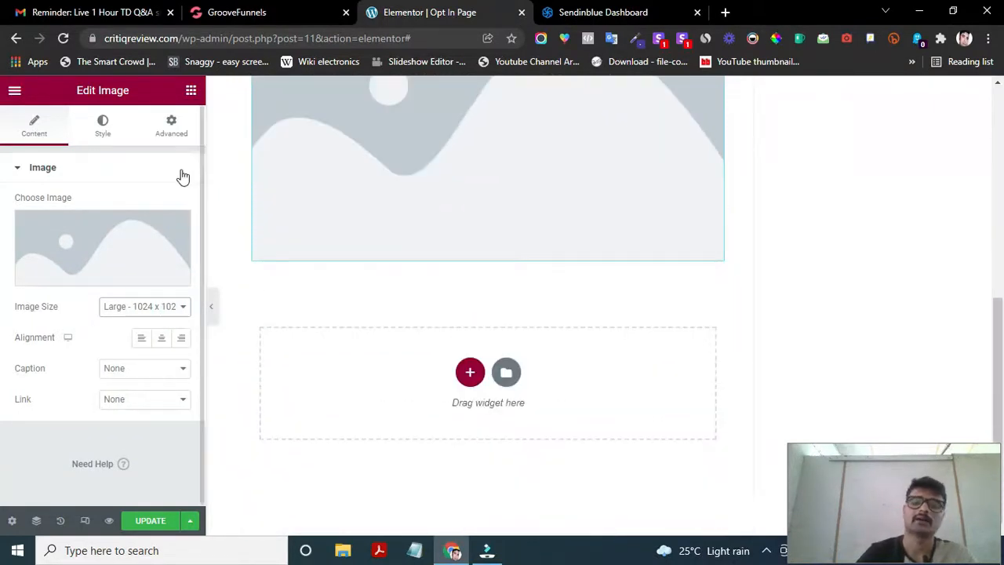
pyautogui.click(189, 92)
# - Search widgets for 'cod' and drag the HTML widget below the image
pyautogui.click(118, 142)
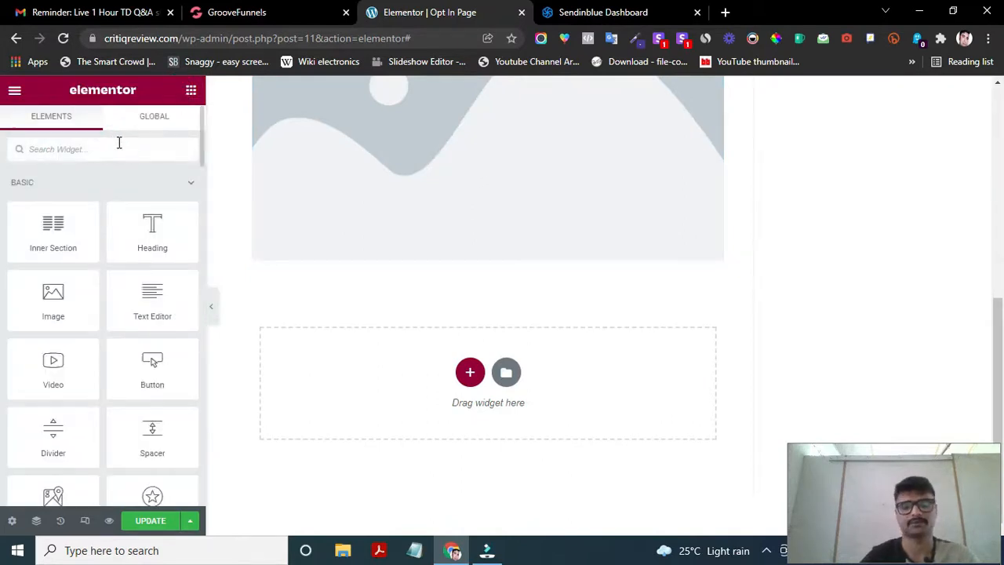
pyautogui.write('code')
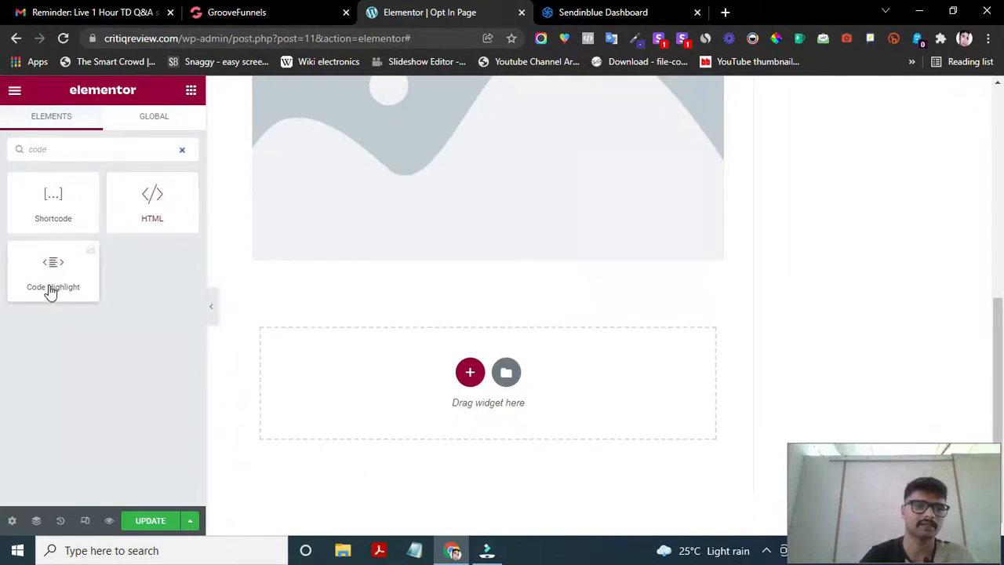
pyautogui.moveTo(144, 188); pyautogui.dragTo(448, 353)
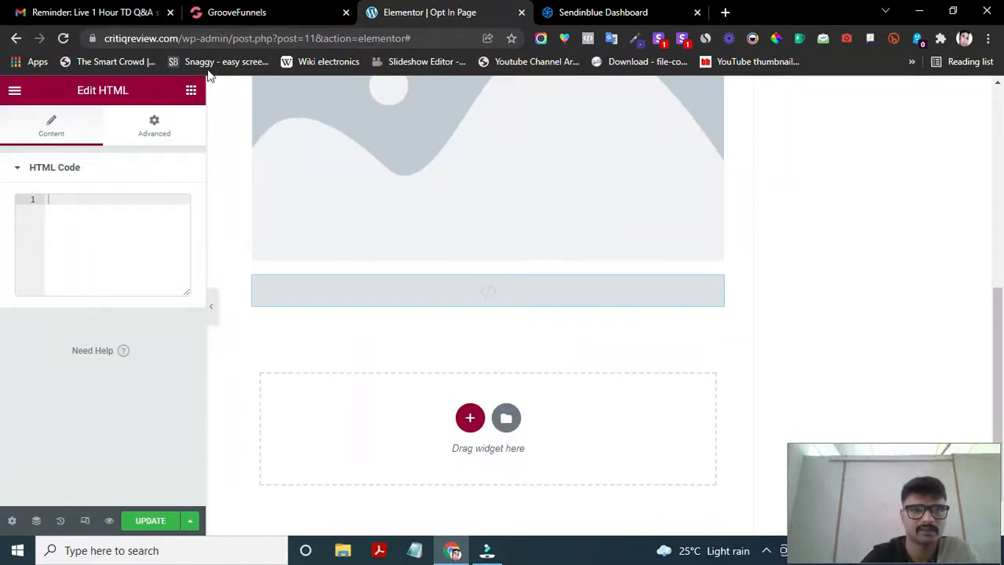
# - Browse the widget categories, collapsing the Basic category
pyautogui.click(193, 90)
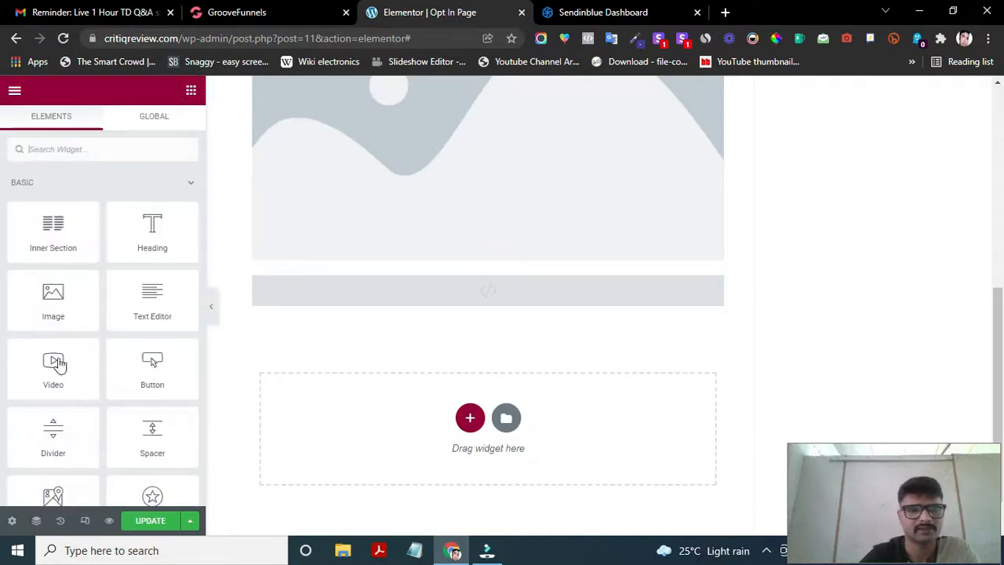
pyautogui.scroll(-2, 79, 414)
pyautogui.scroll(-3, 98, 418)
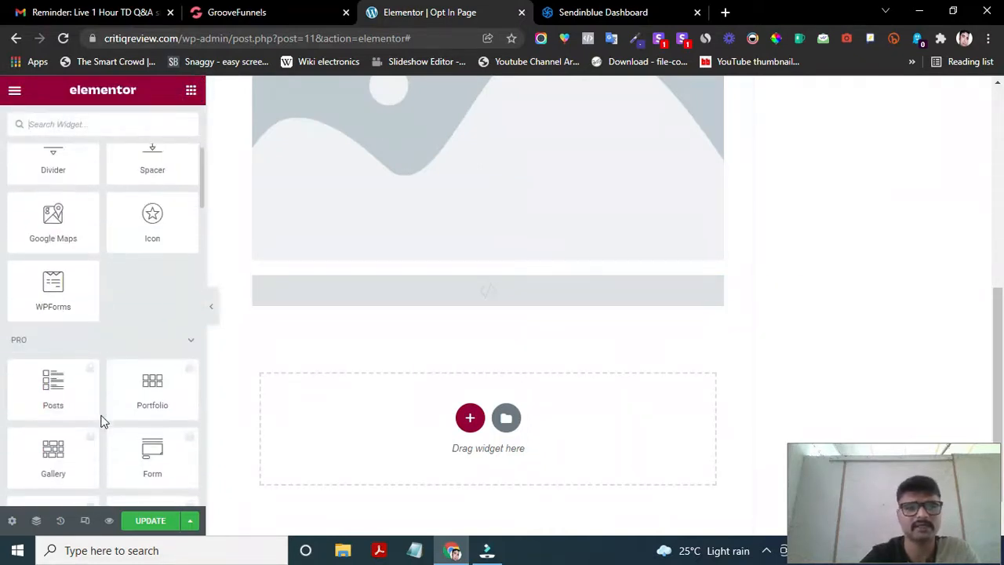
pyautogui.scroll(1, 100, 420)
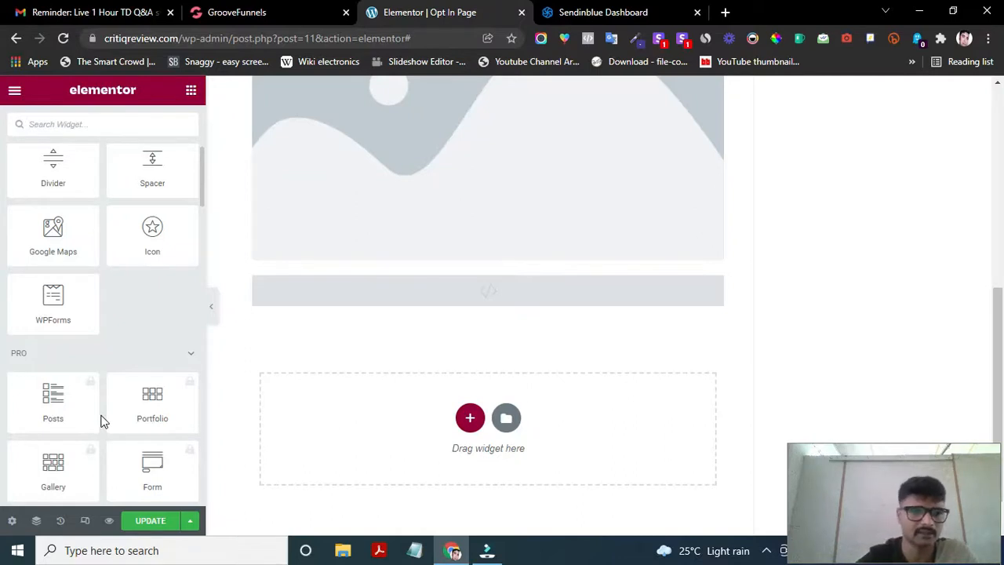
pyautogui.scroll(-12, 102, 421)
pyautogui.scroll(4, 102, 421)
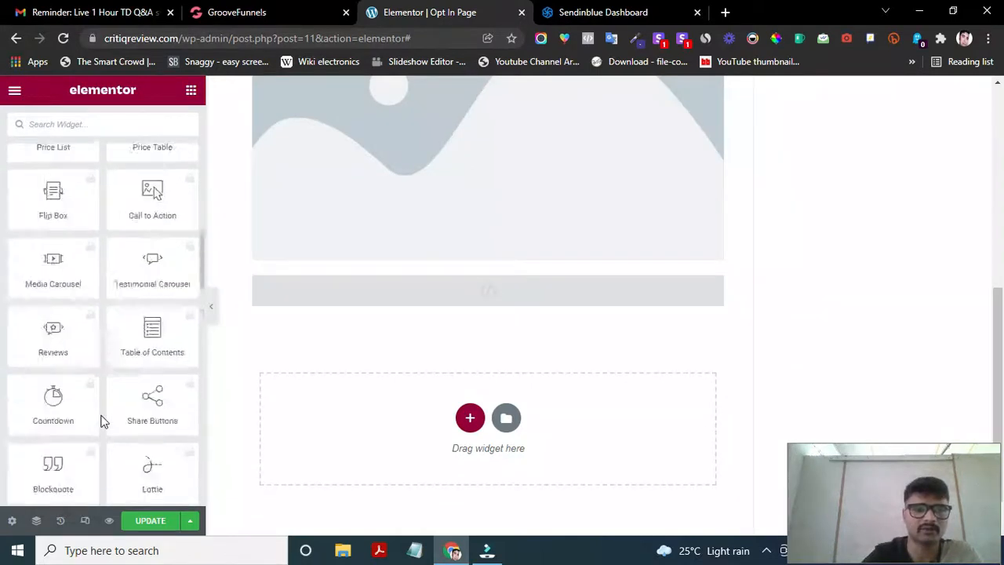
pyautogui.scroll(8, 102, 421)
pyautogui.click(50, 174)
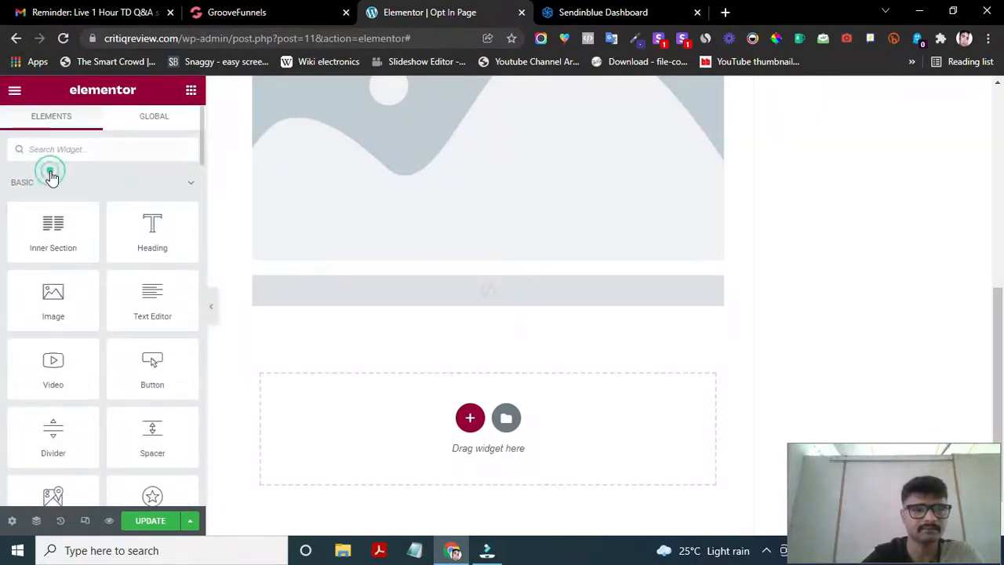
# - Search widgets for 'int', clear the search, and expand the WordPress category
pyautogui.click(86, 149)
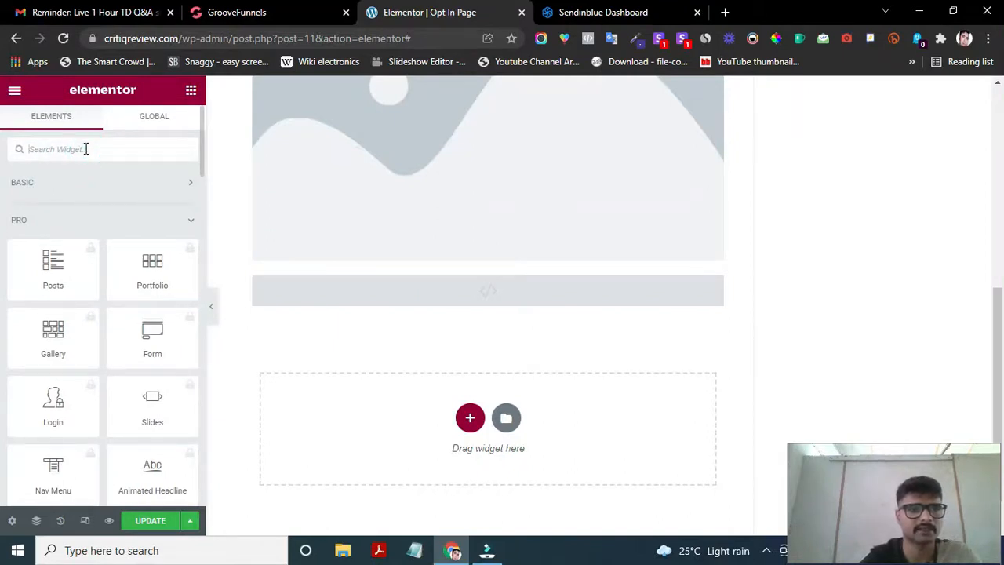
pyautogui.write('inte')
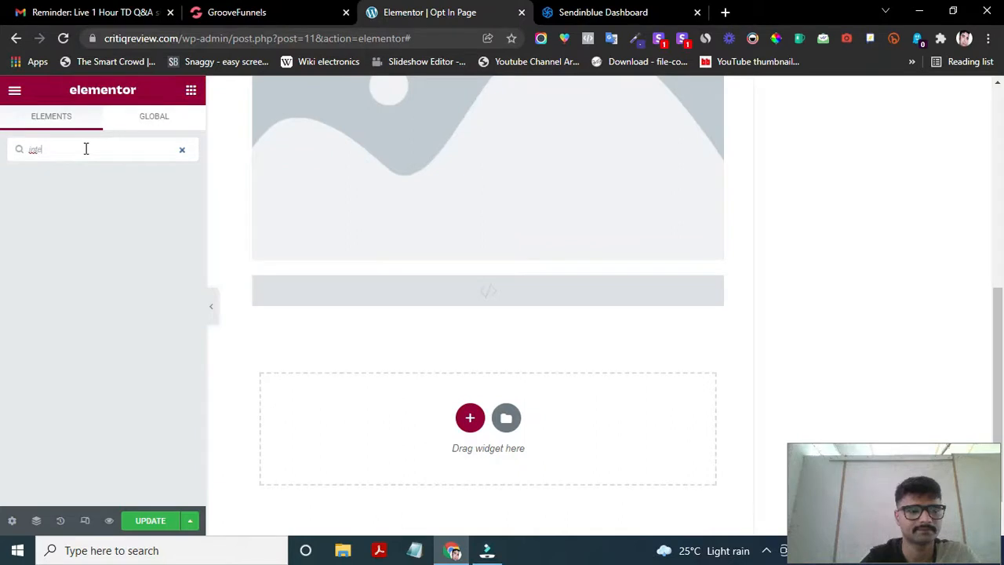
pyautogui.press('BackSpace')
pyautogui.press('BackSpace')
pyautogui.press('BackSpace')
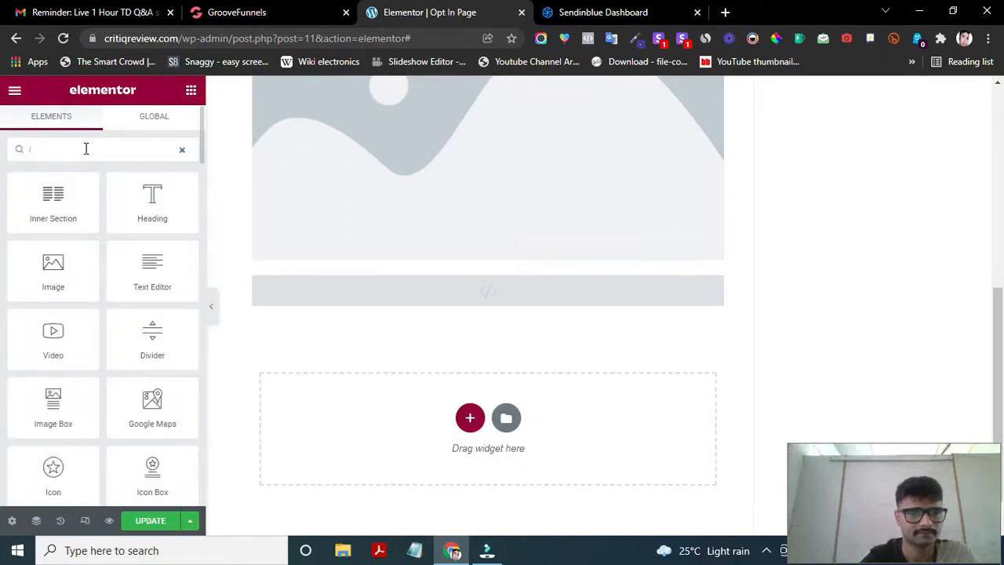
pyautogui.press('BackSpace')
pyautogui.scroll(-10, 99, 350)
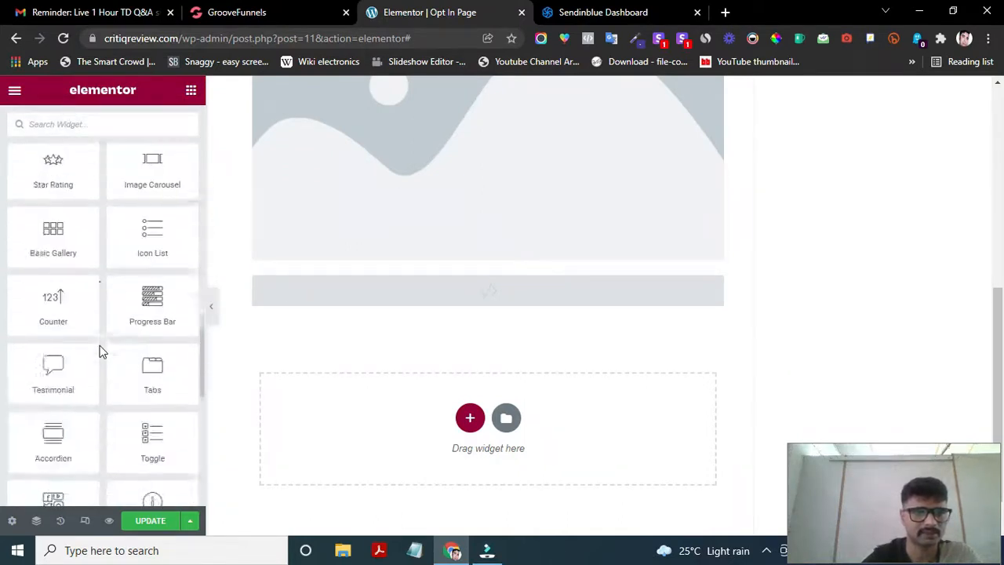
pyautogui.scroll(-10, 99, 350)
pyautogui.click(56, 308)
pyautogui.scroll(-3, 54, 404)
pyautogui.scroll(-6, 53, 404)
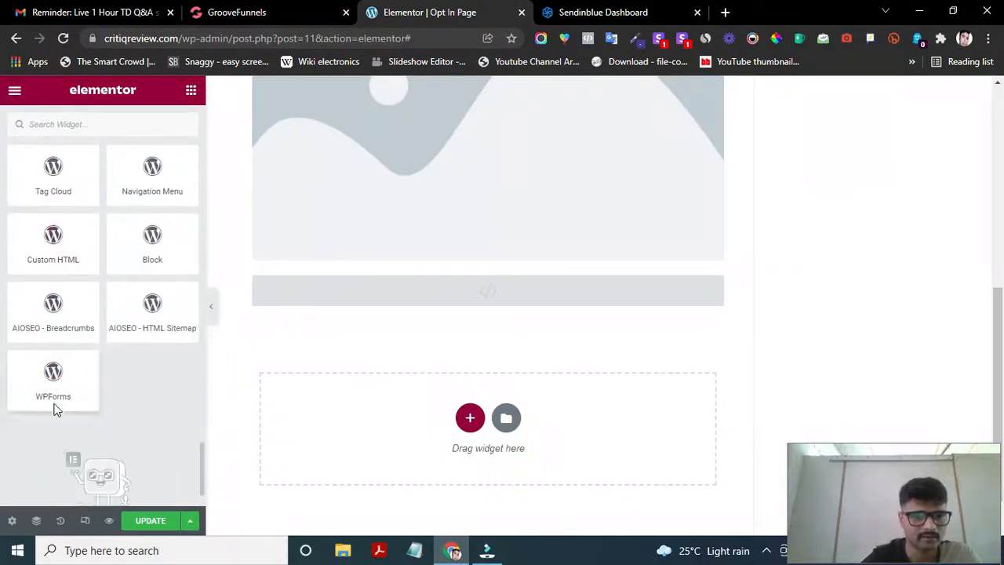
pyautogui.scroll(7, 54, 200)
pyautogui.scroll(7, 55, 204)
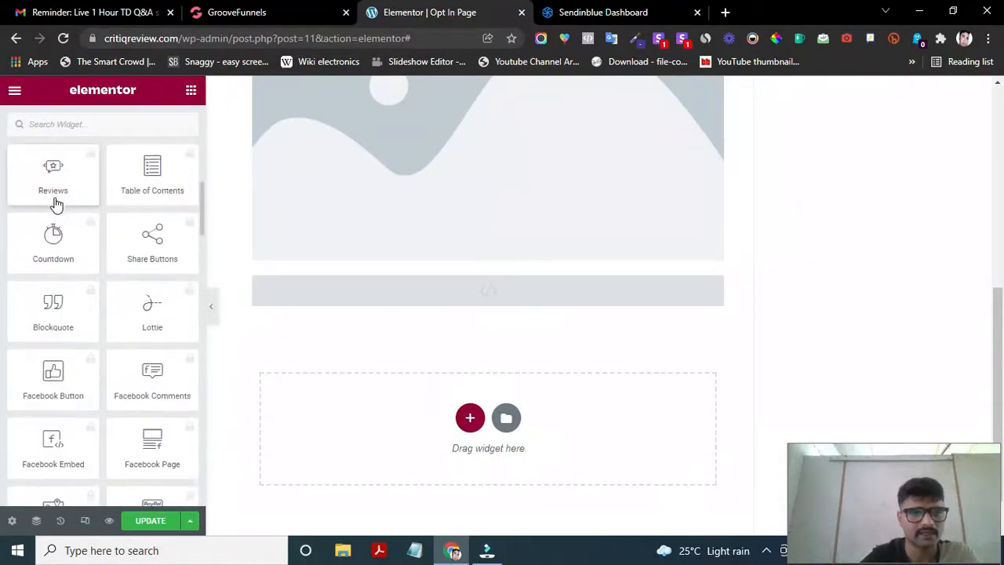
pyautogui.scroll(5, 55, 204)
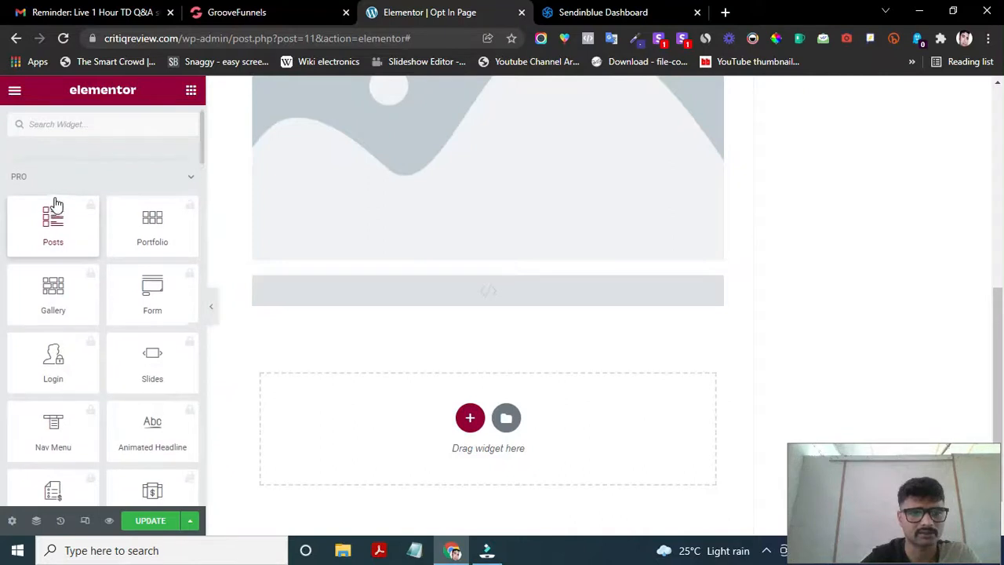
pyautogui.scroll(2, 57, 205)
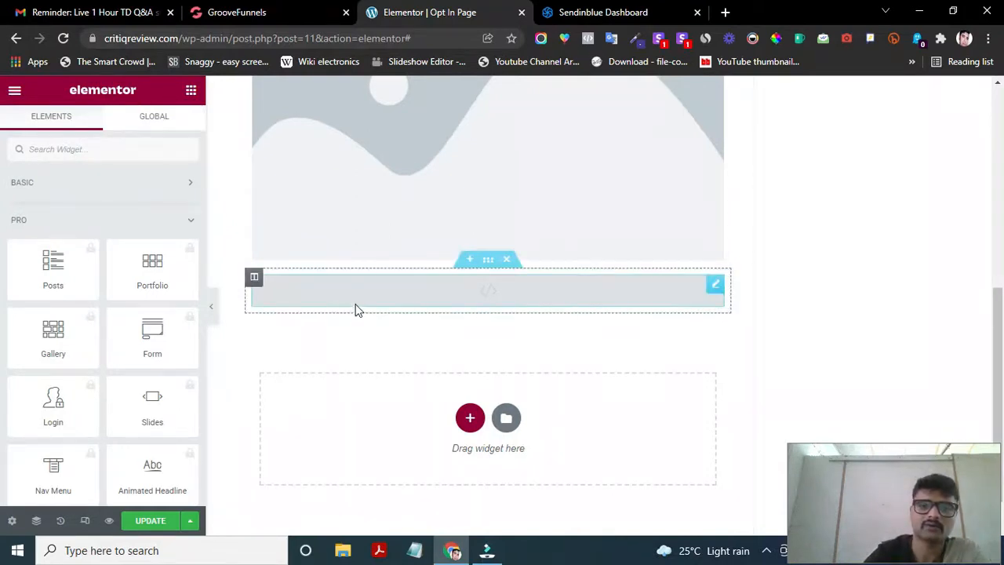
pyautogui.scroll(3, 291, 288)
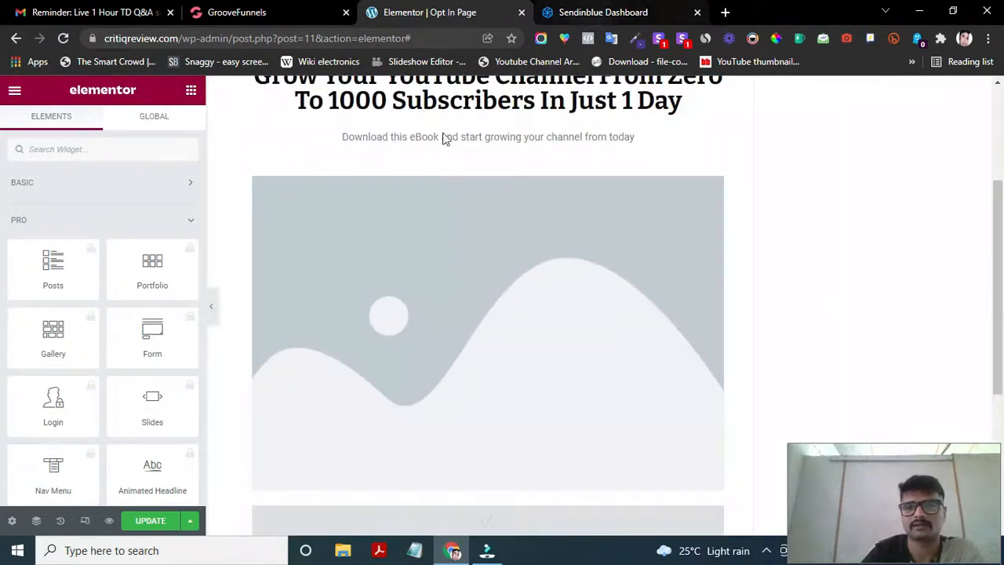
pyautogui.scroll(1, 402, 176)
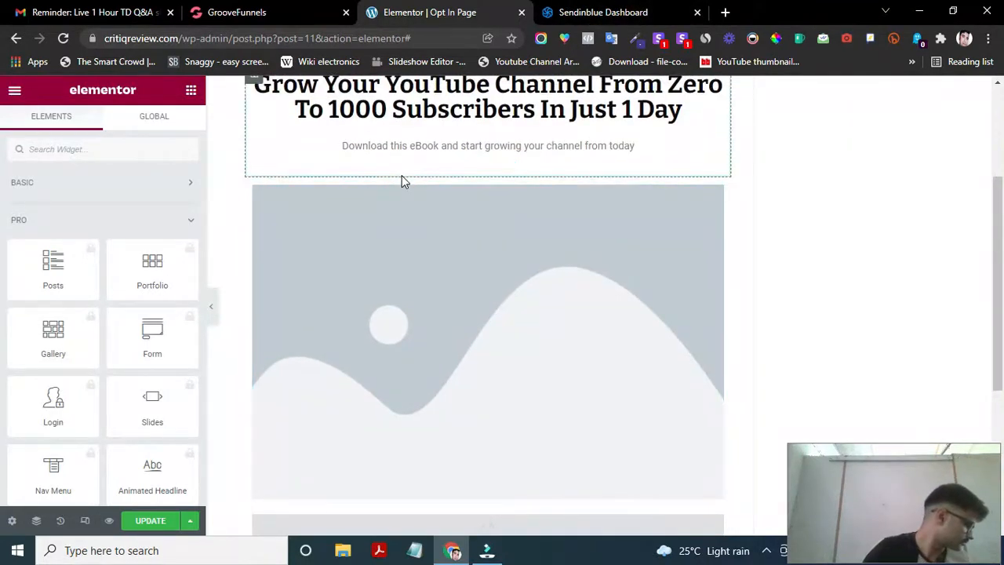
pyautogui.click(625, 13)
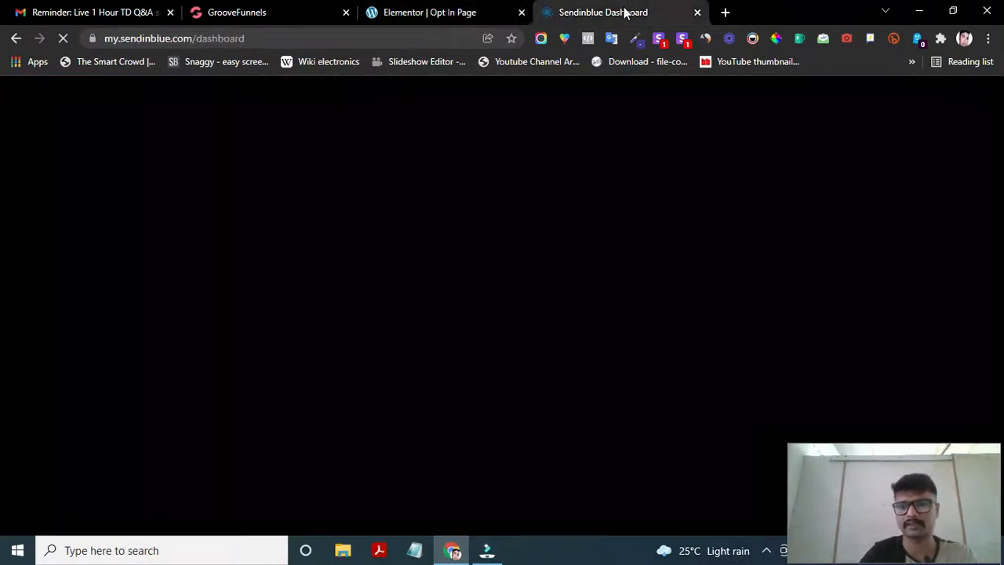
pyautogui.moveTo(428, 14)
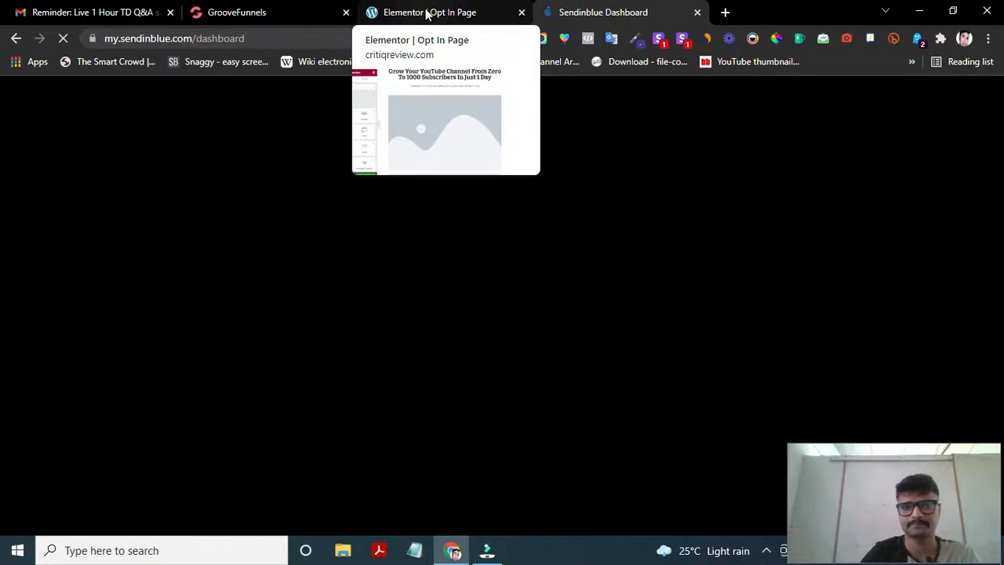
pyautogui.click(428, 14)
# - Select the image widget, glance at the Media Library, then launch Select Files under Upload files
pyautogui.click(395, 323)
pyautogui.click(108, 257)
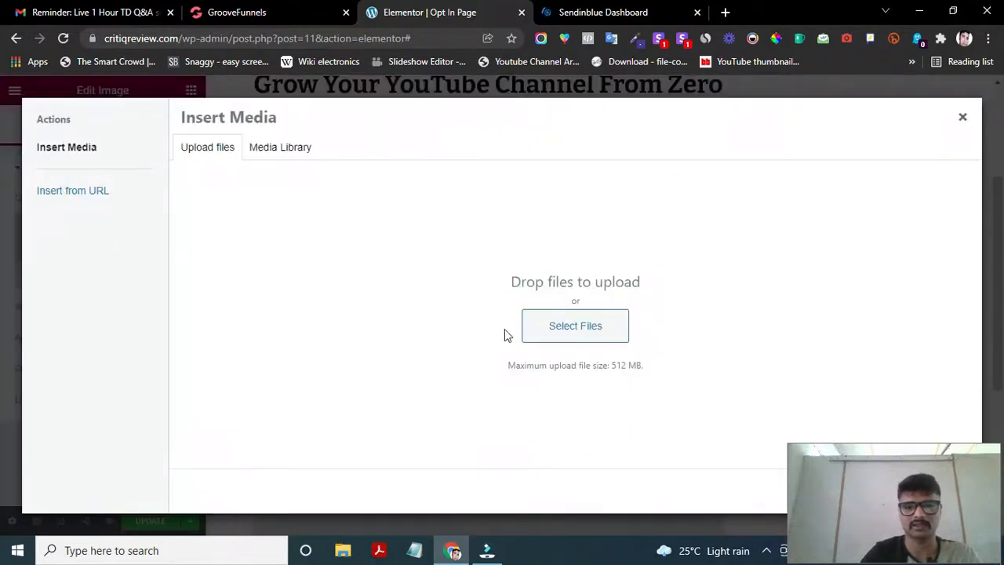
pyautogui.click(264, 151)
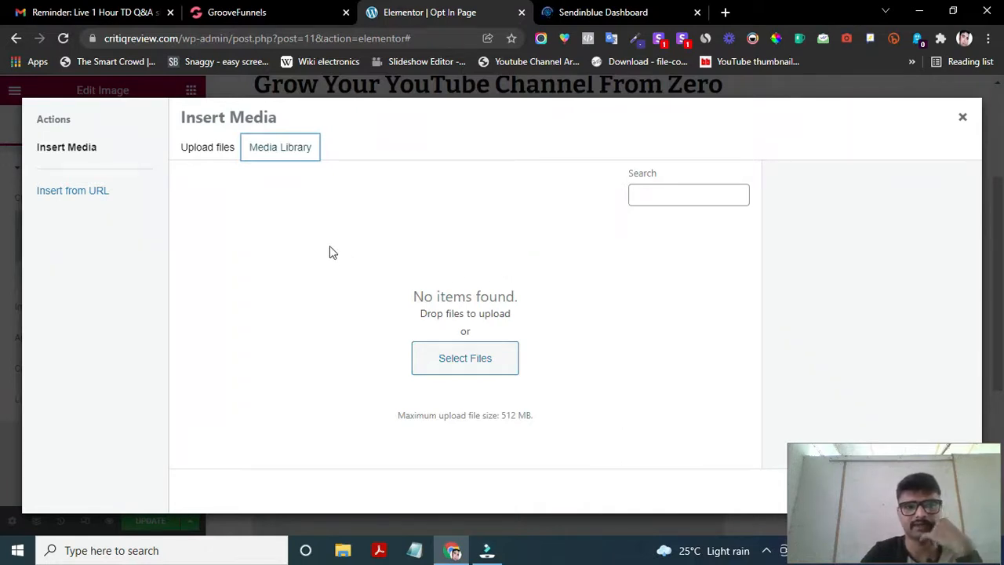
pyautogui.click(210, 150)
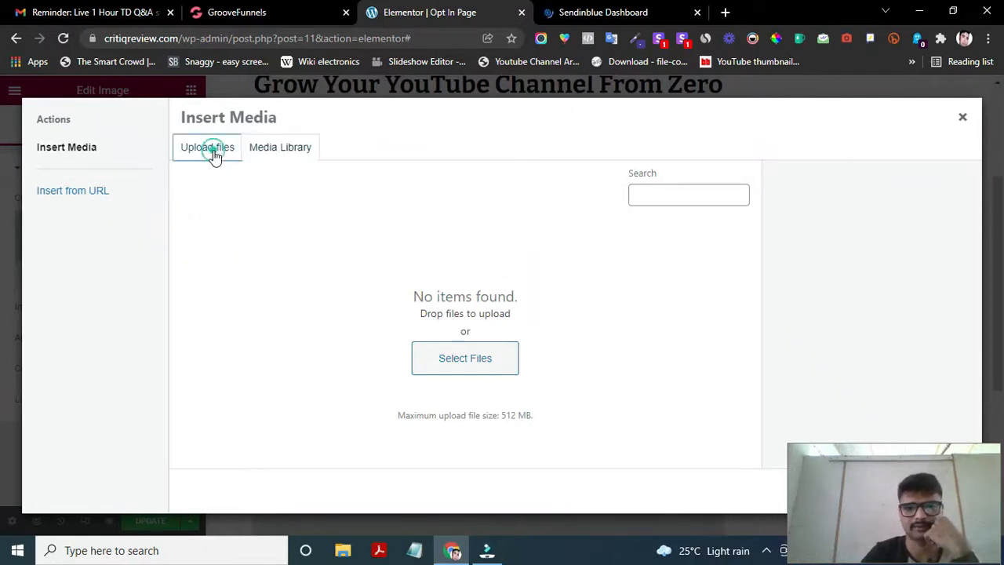
pyautogui.click(575, 326)
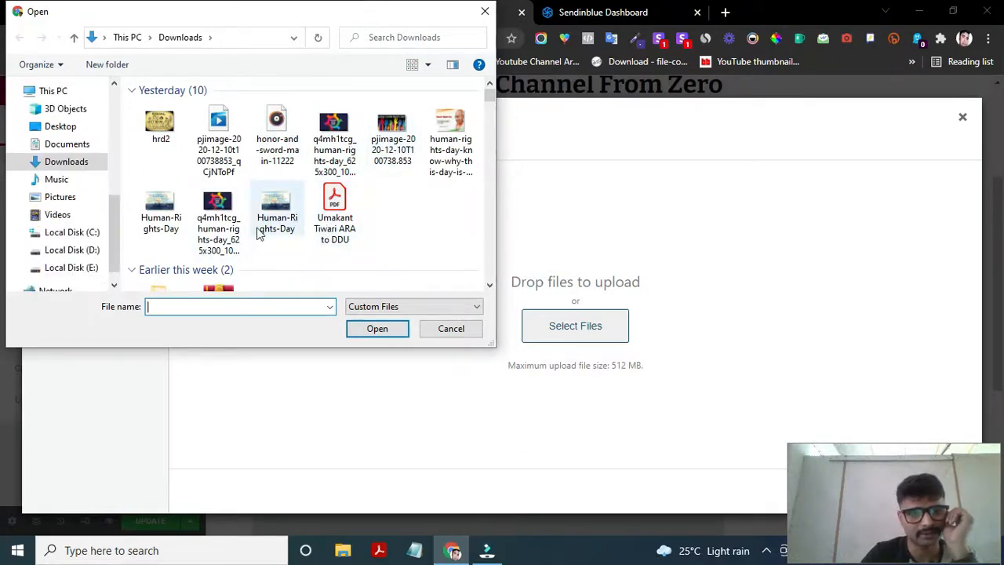
# - Upload Prosperous-Diwali.png and insert it into the image widget
pyautogui.scroll(-3, 376, 246)
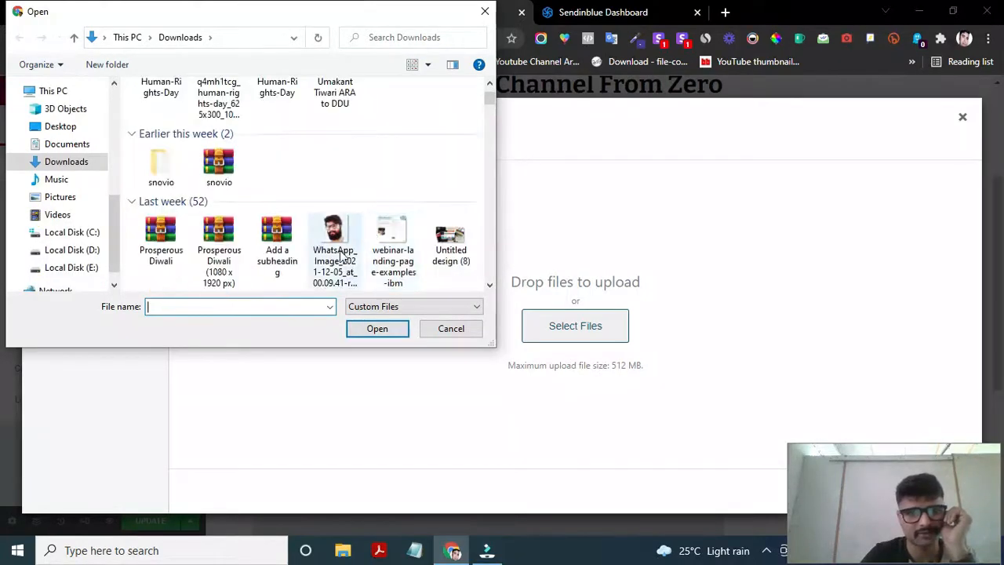
pyautogui.scroll(-1, 343, 247)
pyautogui.scroll(-1, 343, 246)
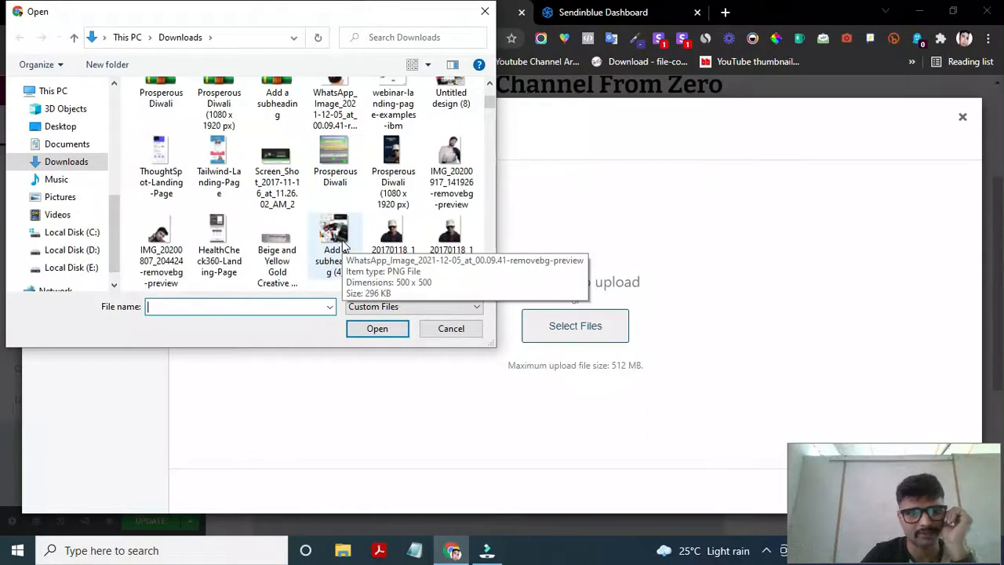
pyautogui.scroll(-2, 342, 244)
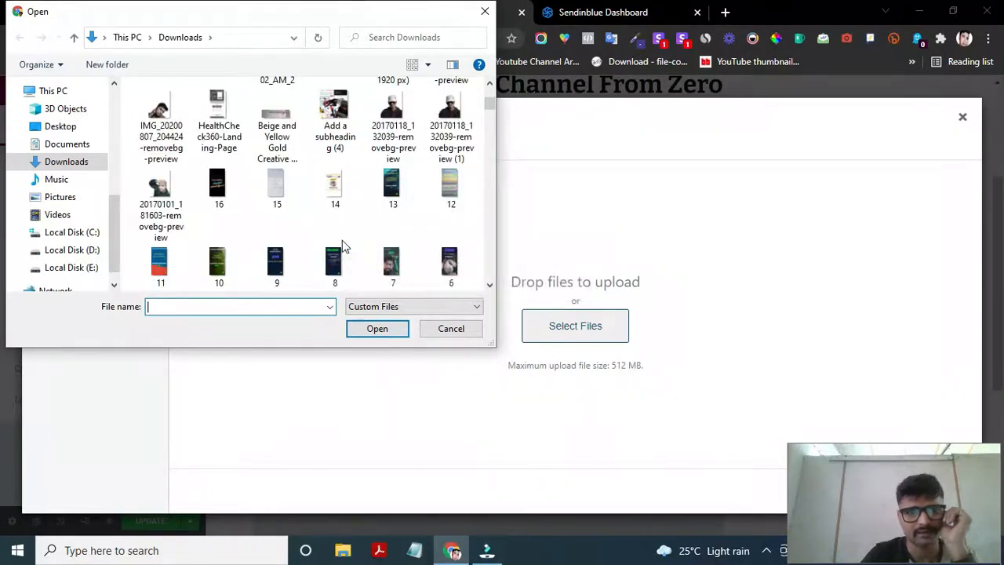
pyautogui.scroll(3, 342, 245)
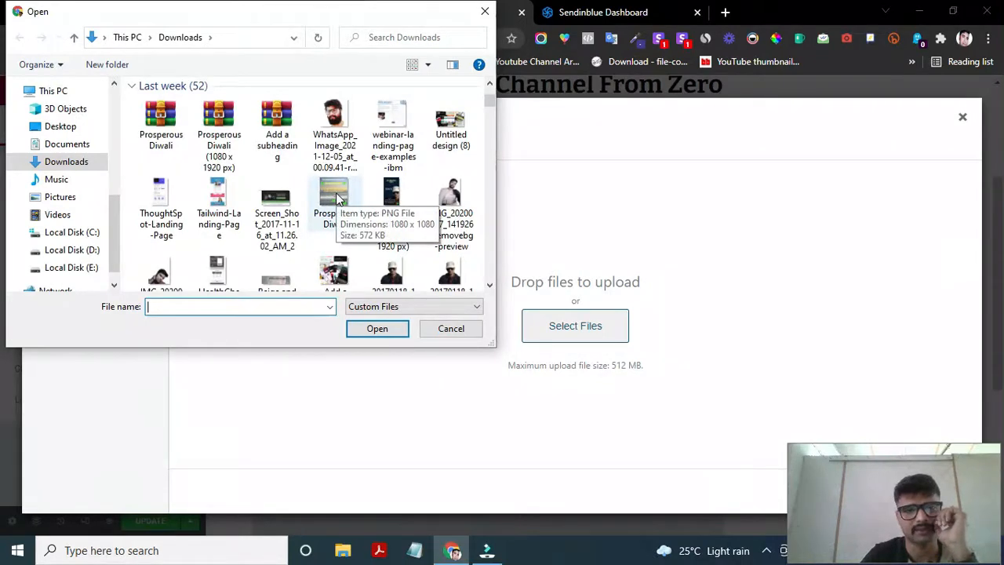
pyautogui.doubleClick(335, 197)
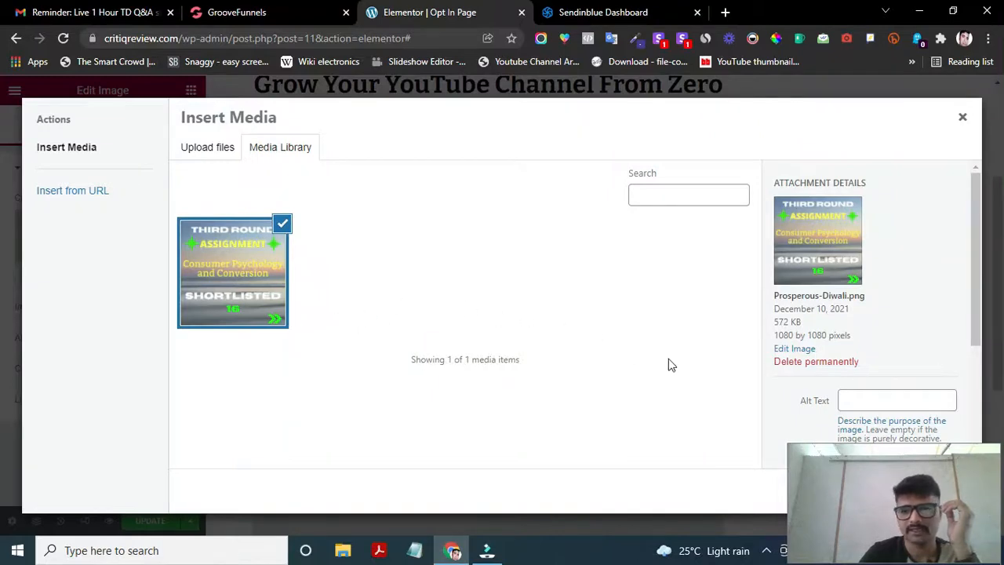
pyautogui.moveTo(876, 479); pyautogui.dragTo(575, 466)
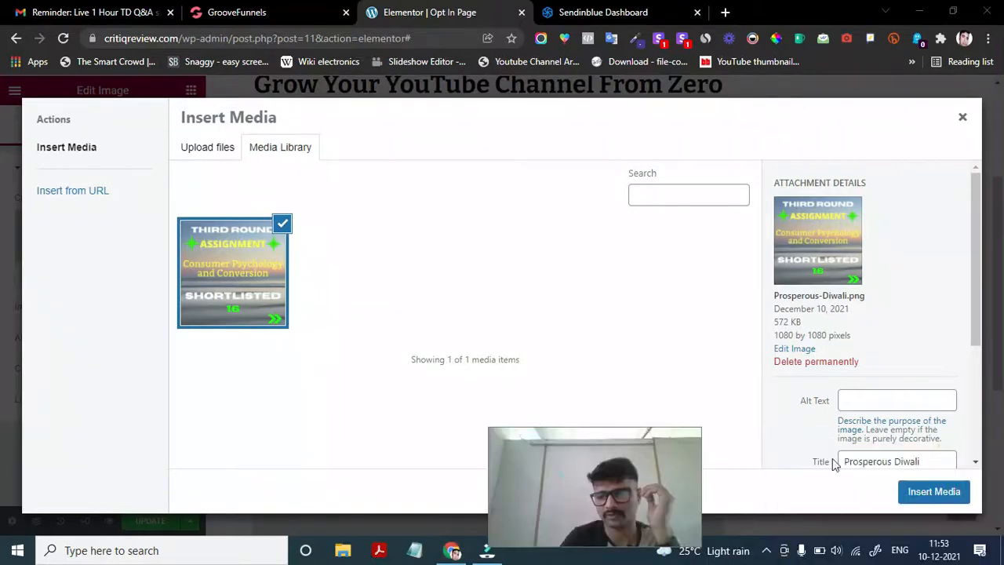
pyautogui.click(955, 491)
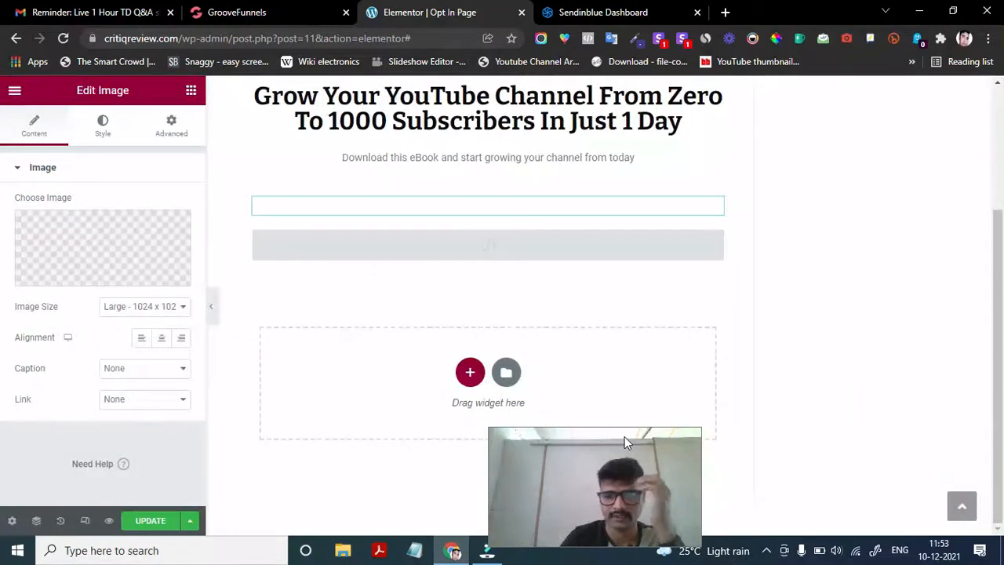
# - Switch to the Sendinblue Dashboard browser tab
pyautogui.moveTo(602, 512); pyautogui.dragTo(884, 523)
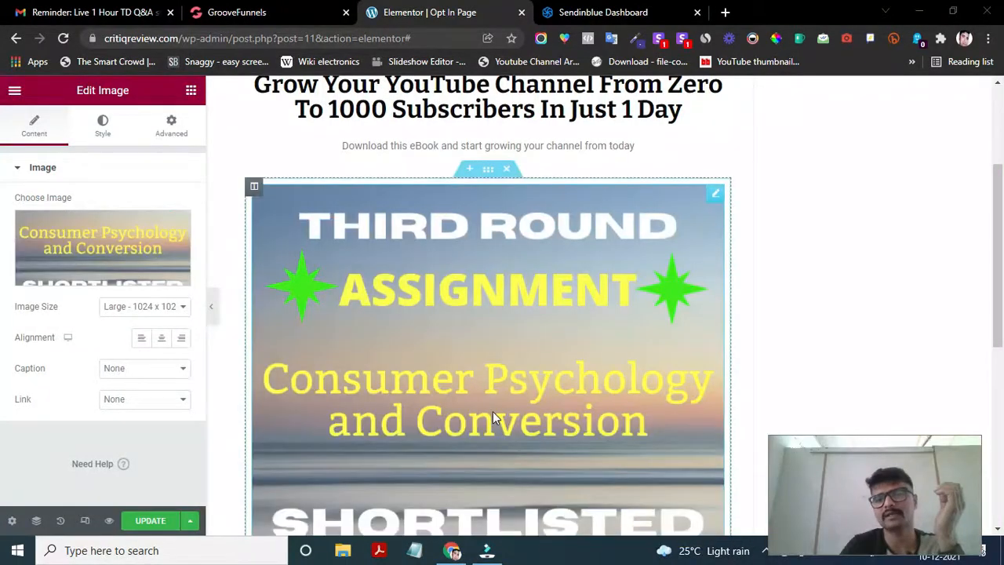
pyautogui.scroll(-3, 493, 416)
pyautogui.scroll(5, 491, 406)
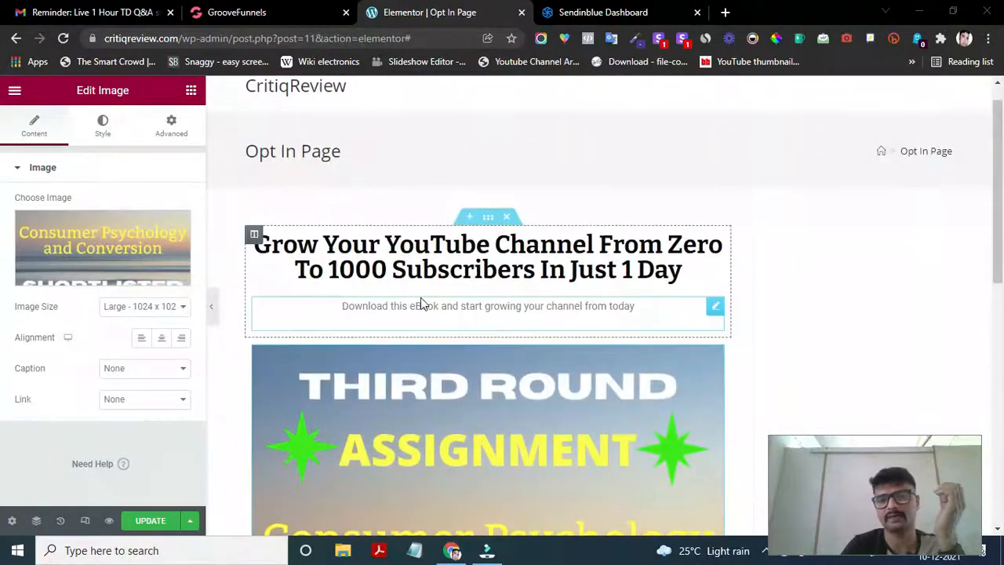
pyautogui.scroll(-5, 425, 339)
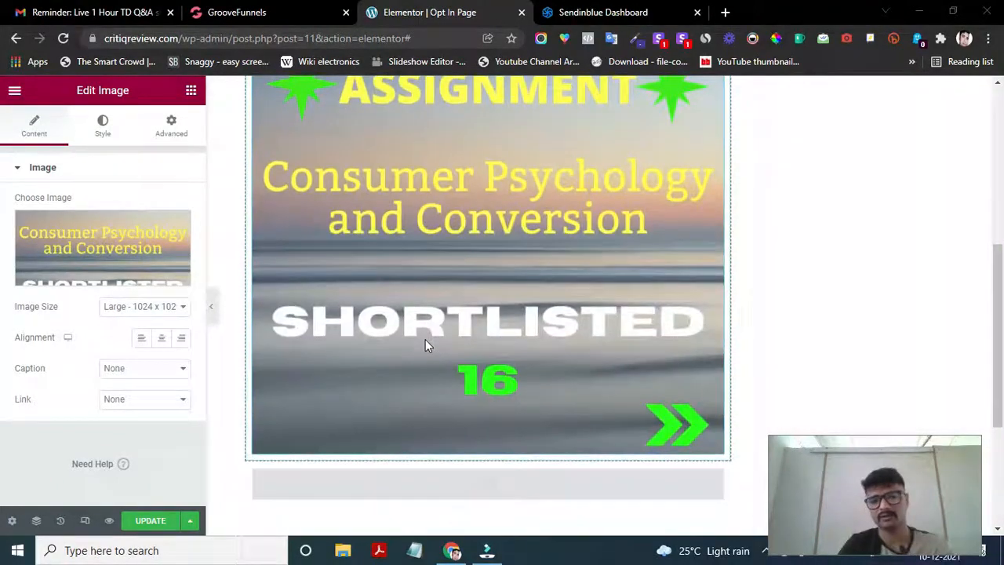
pyautogui.scroll(-3, 425, 338)
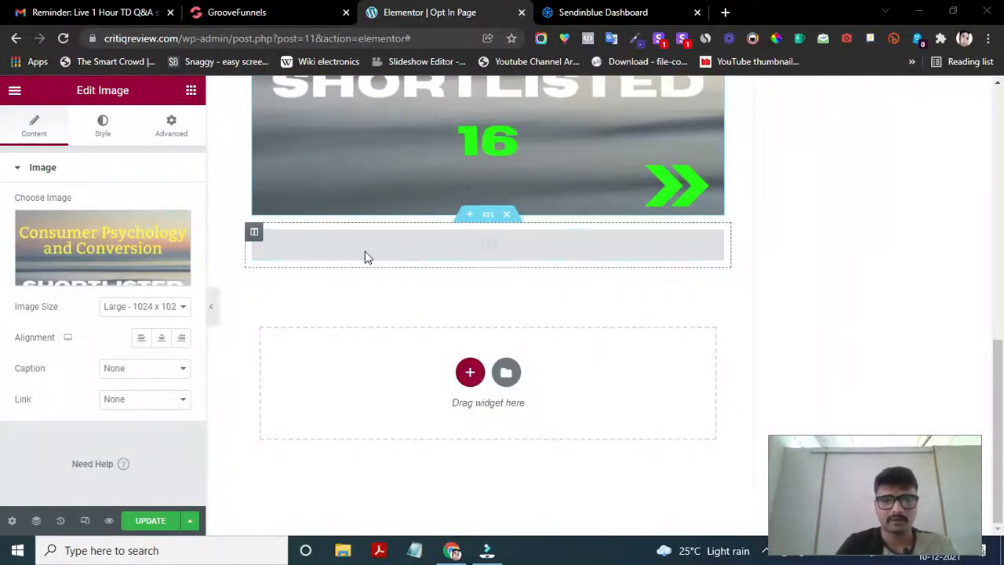
pyautogui.click(632, 12)
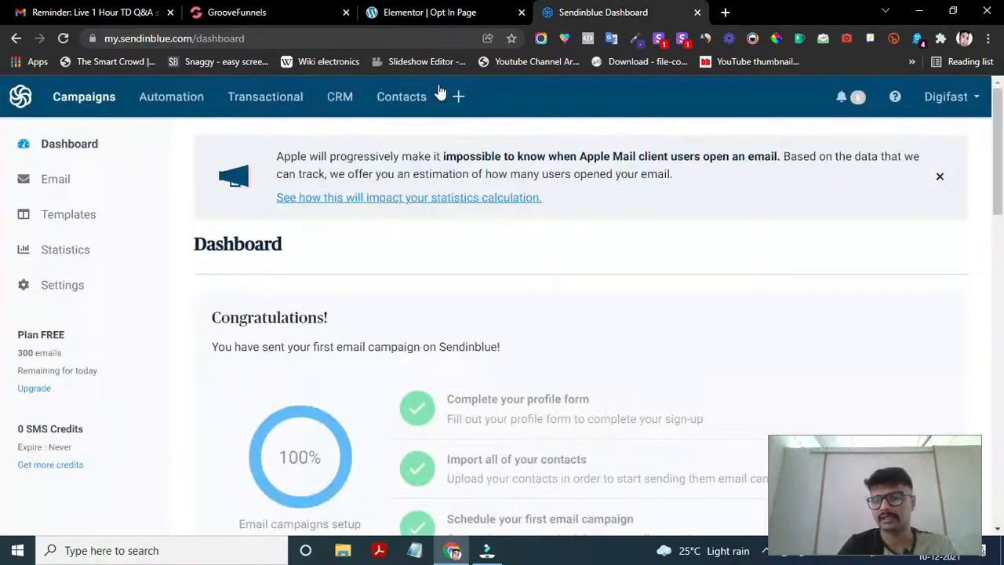
pyautogui.scroll(-1, 245, 329)
pyautogui.scroll(1, 245, 329)
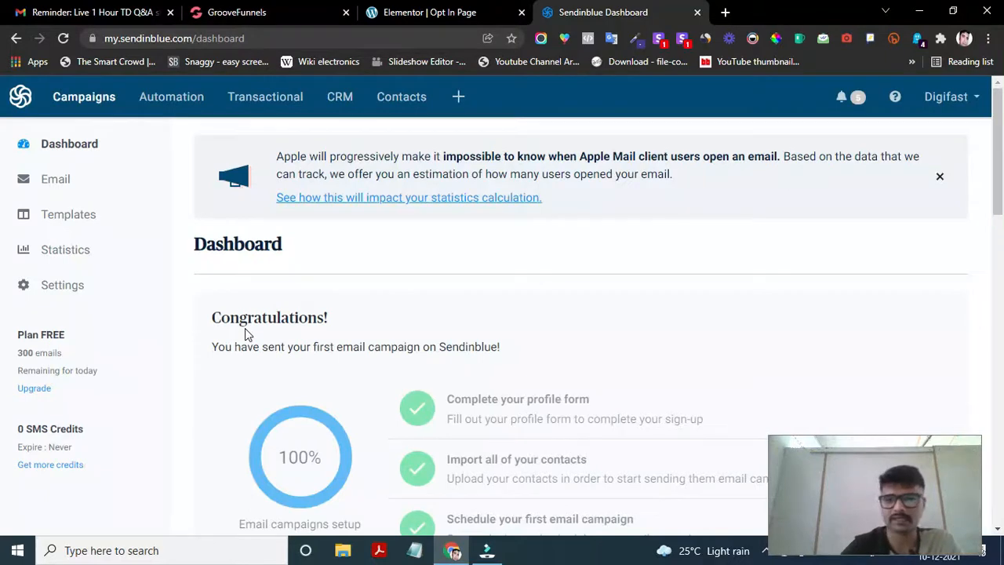
pyautogui.scroll(-6, 175, 411)
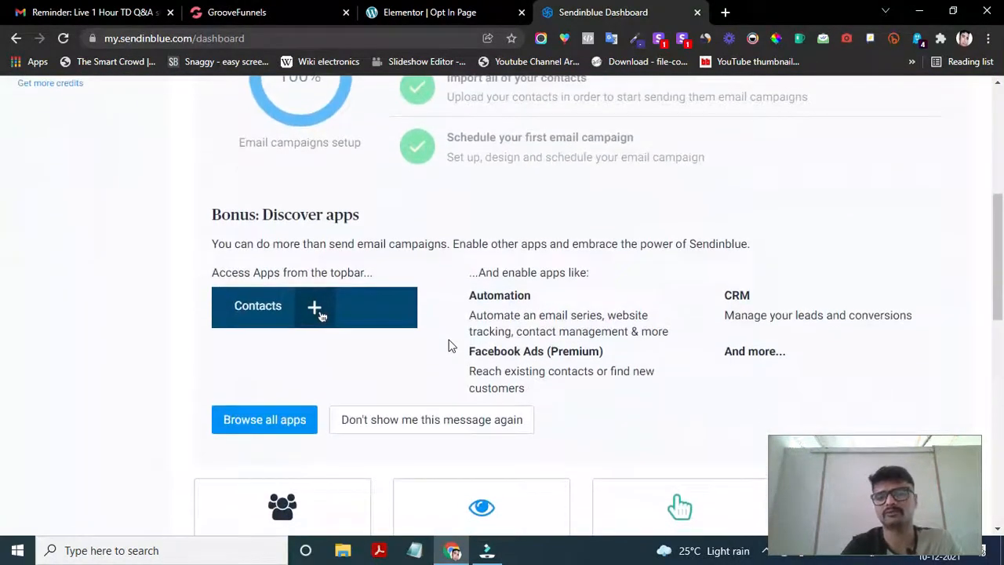
pyautogui.scroll(-5, 449, 345)
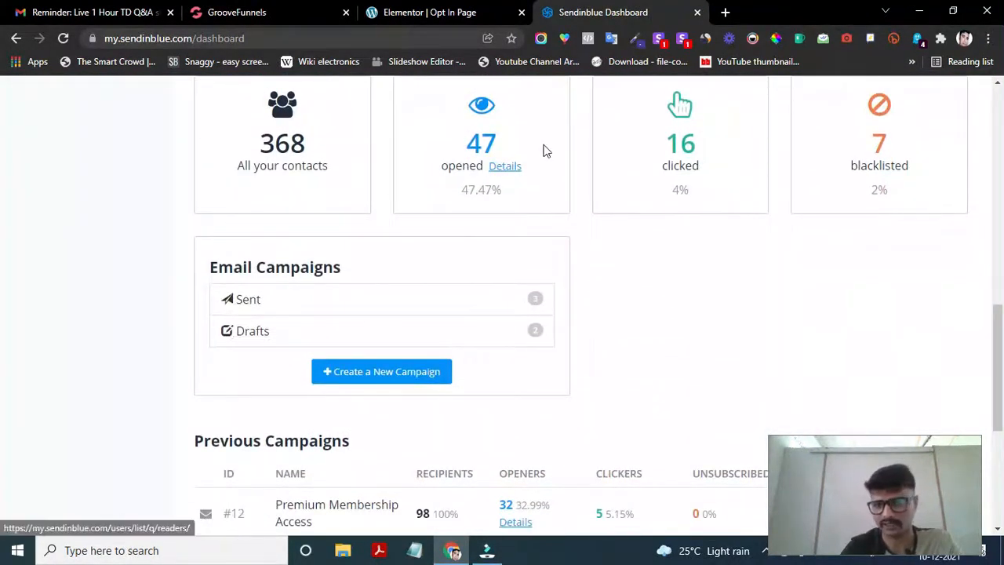
pyautogui.scroll(-3, 510, 312)
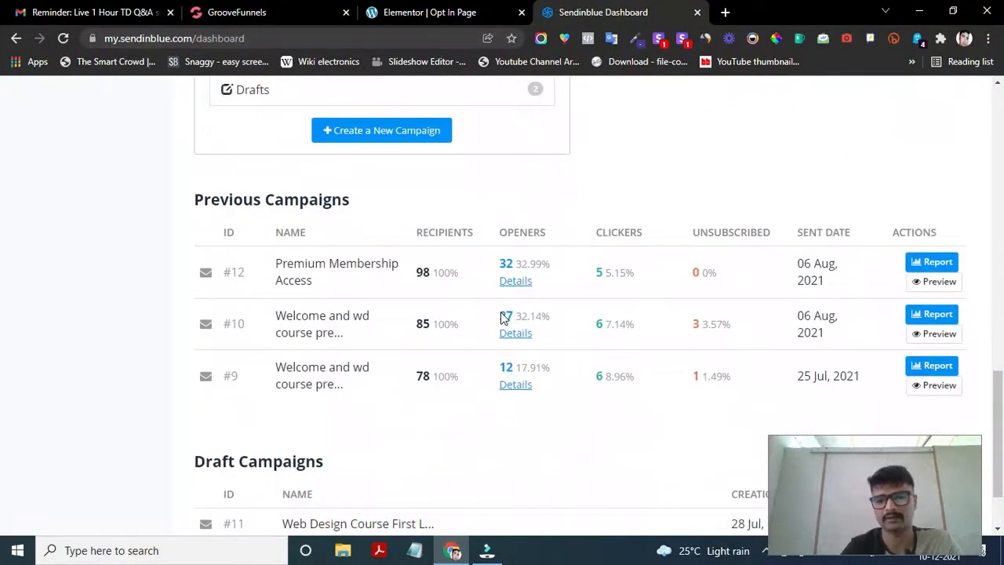
pyautogui.scroll(-1, 567, 416)
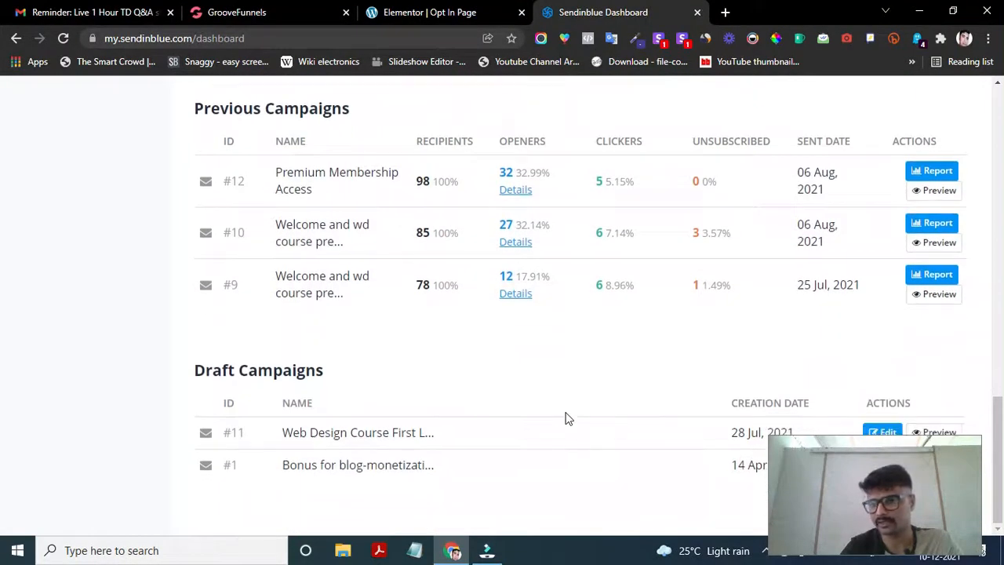
pyautogui.scroll(1, 567, 416)
pyautogui.scroll(1, 453, 260)
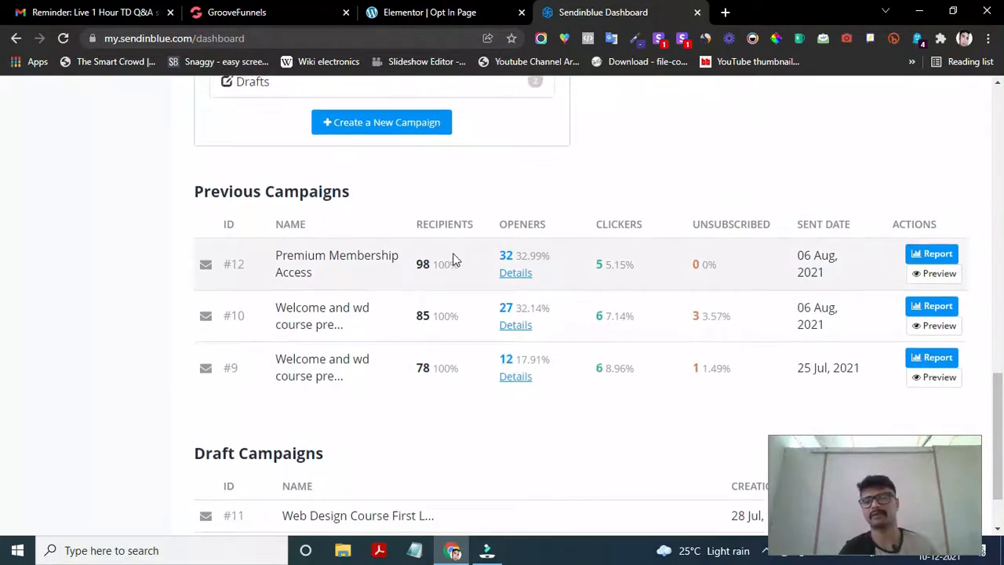
pyautogui.scroll(6, 454, 260)
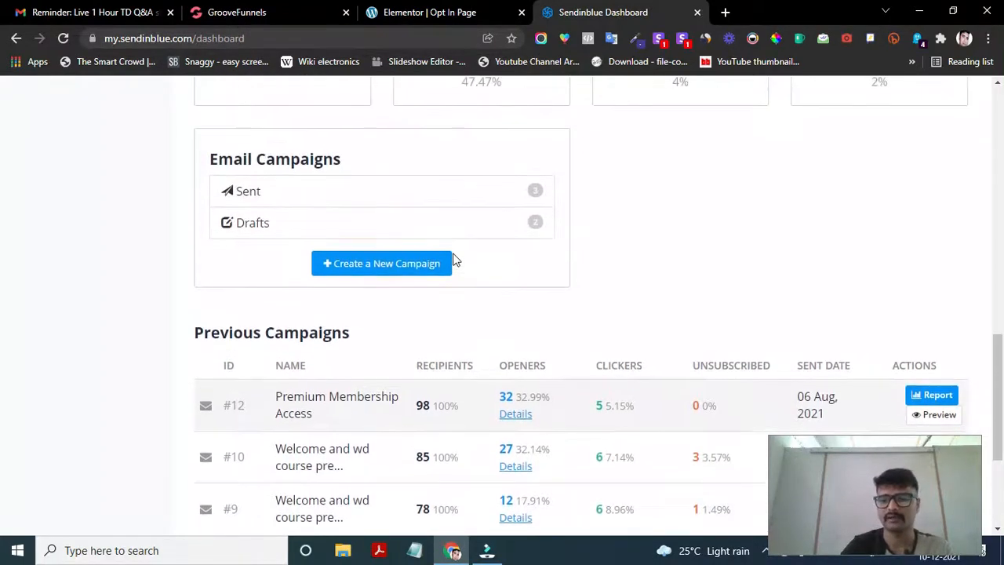
pyautogui.scroll(4, 454, 260)
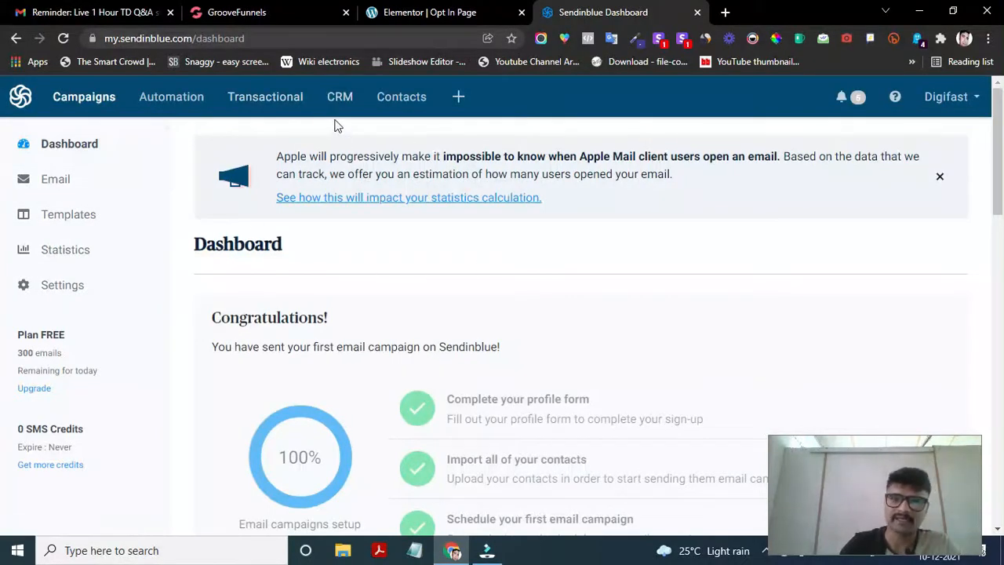
# - Go to Contacts and open the Lists page showing YouTube Audience and other lists
pyautogui.click(402, 100)
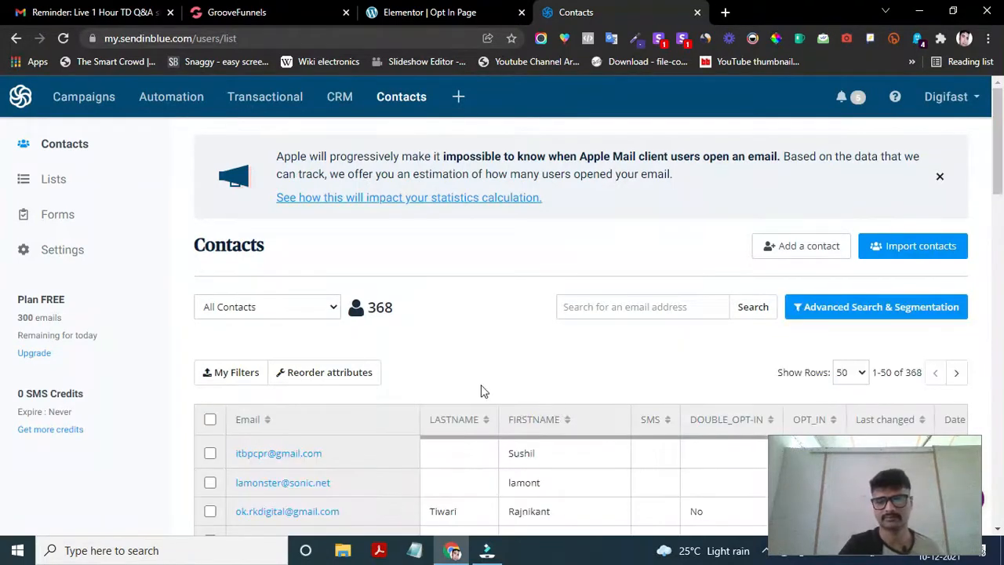
pyautogui.scroll(-1, 331, 463)
pyautogui.scroll(1, 331, 464)
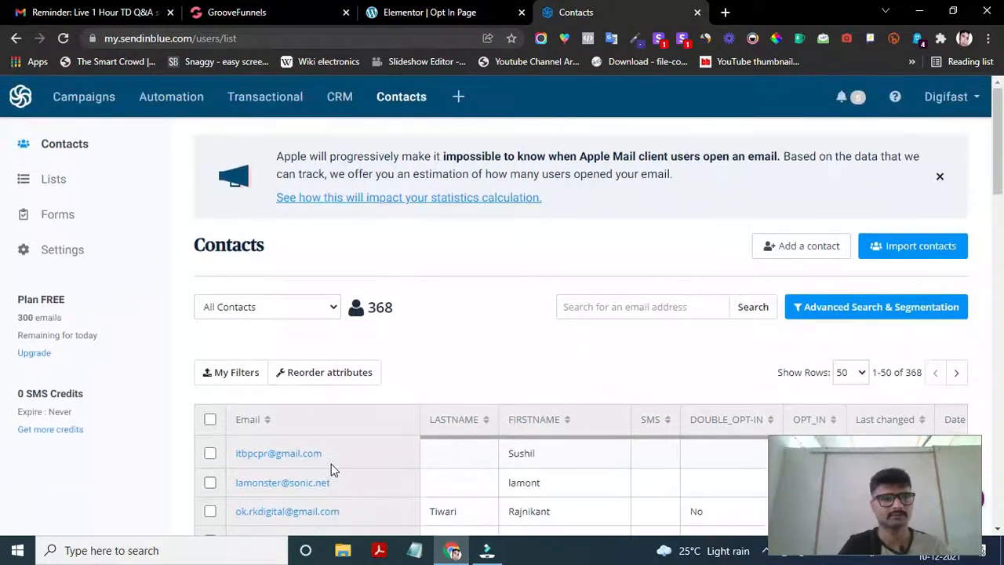
pyautogui.click(62, 183)
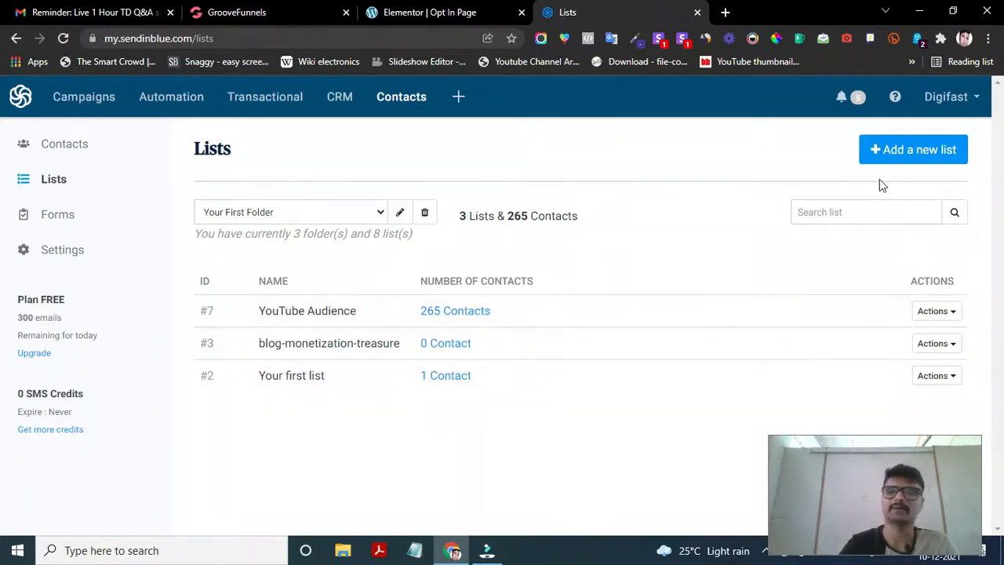
# - Add a new list named 'Youtube 2' and create it empty
pyautogui.click(927, 156)
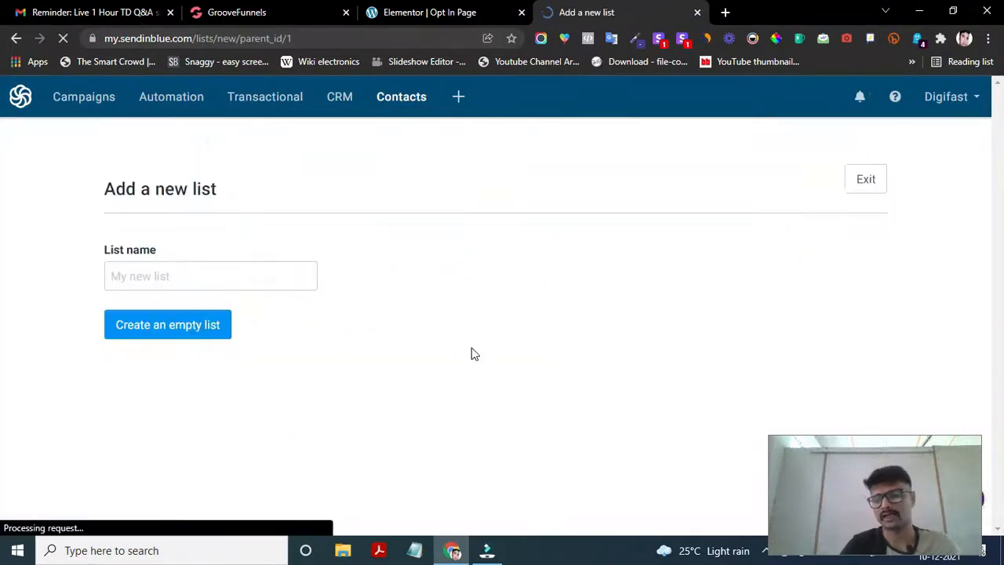
pyautogui.click(147, 275)
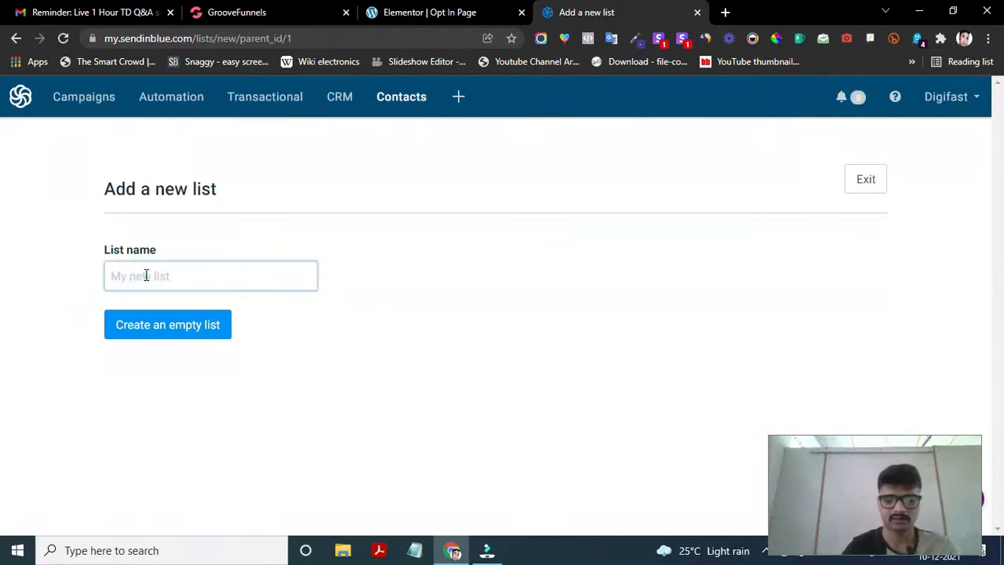
pyautogui.write('You')
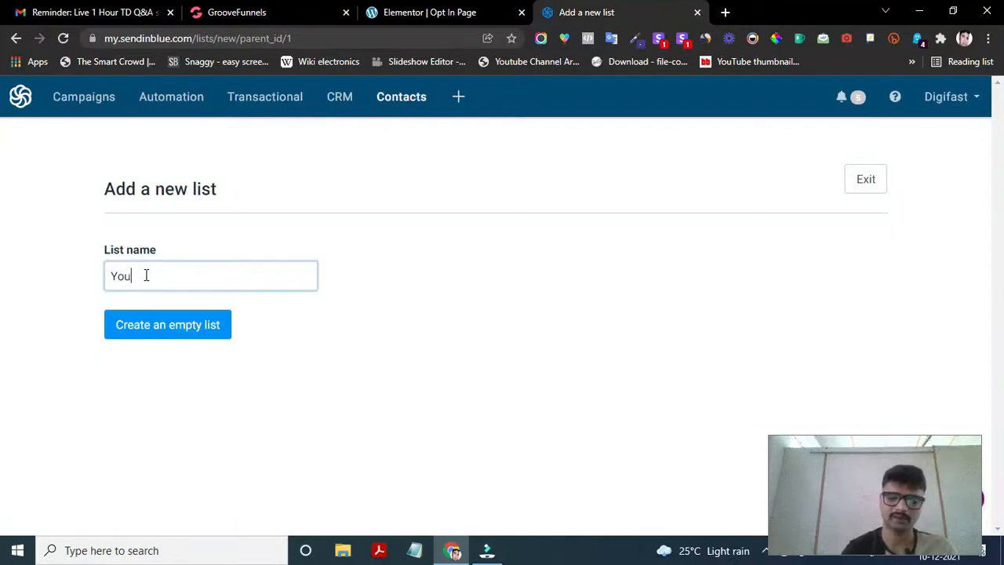
pyautogui.write('tube 2')
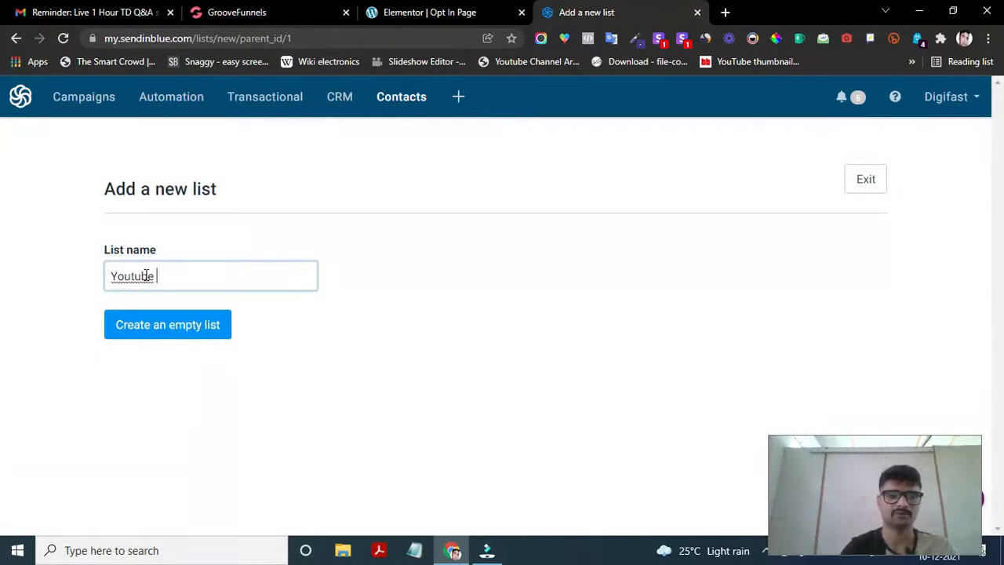
pyautogui.click(164, 338)
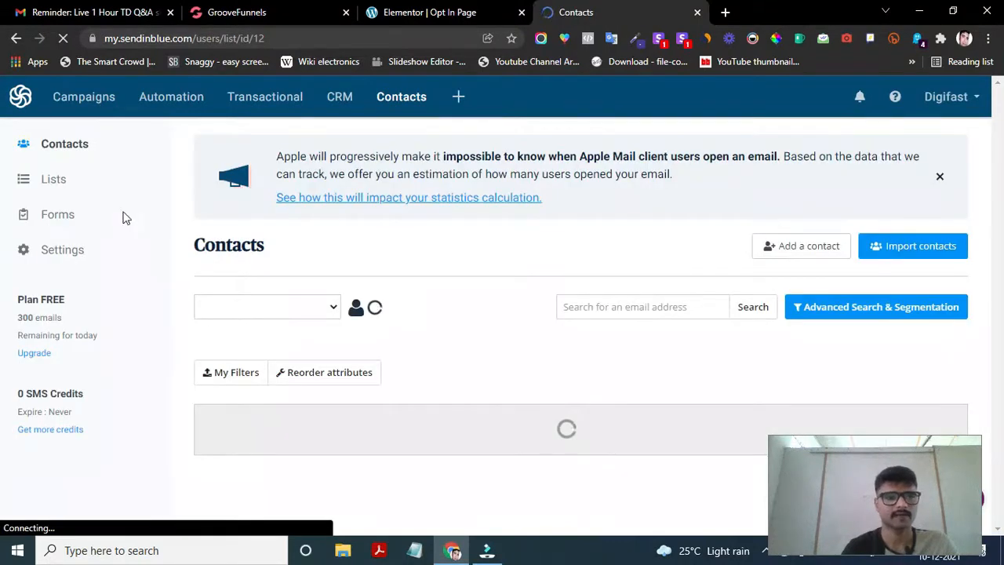
# - From the Forms page, start a new subscription form
pyautogui.click(57, 218)
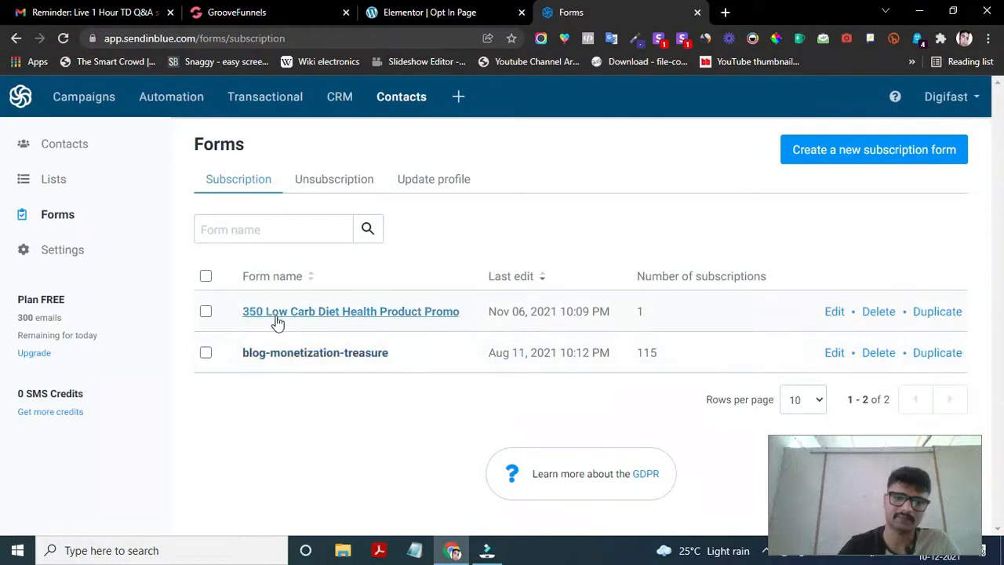
pyautogui.click(898, 151)
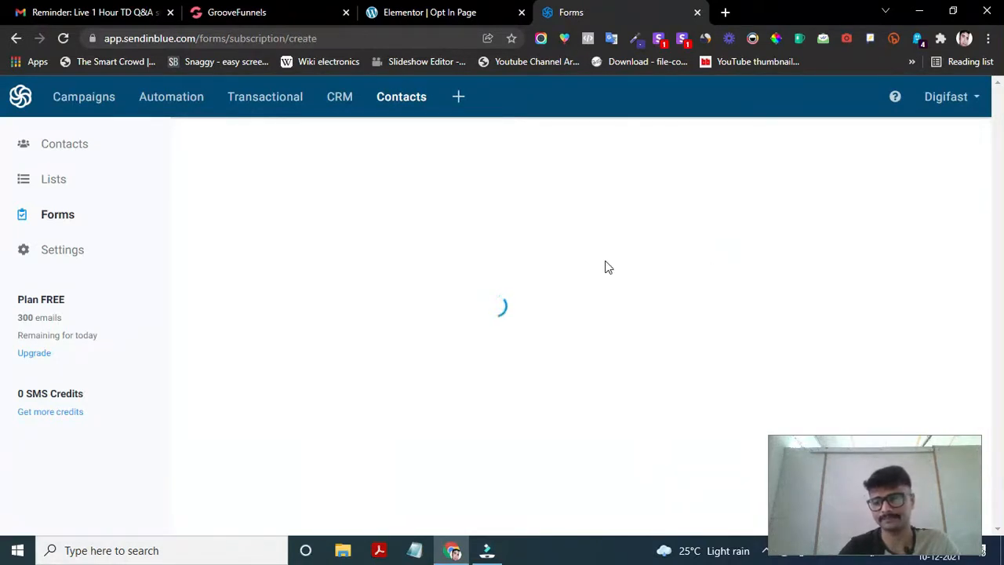
# - Name the form 'YouTube 2', enable GDPR fields, and continue to the Design step
pyautogui.click(370, 265)
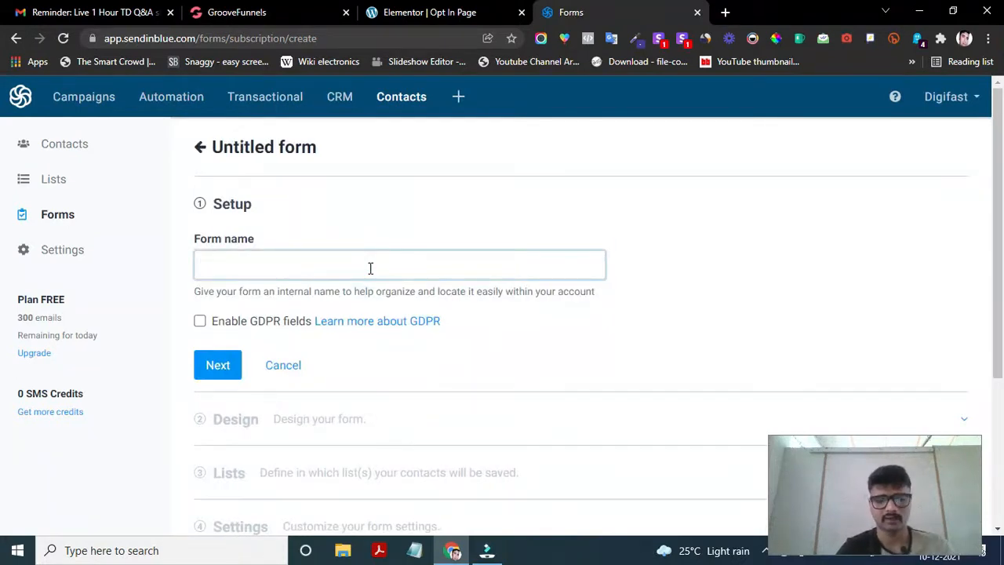
pyautogui.write('Demo Yo')
pyautogui.press('BackSpace')
pyautogui.press('BackSpace')
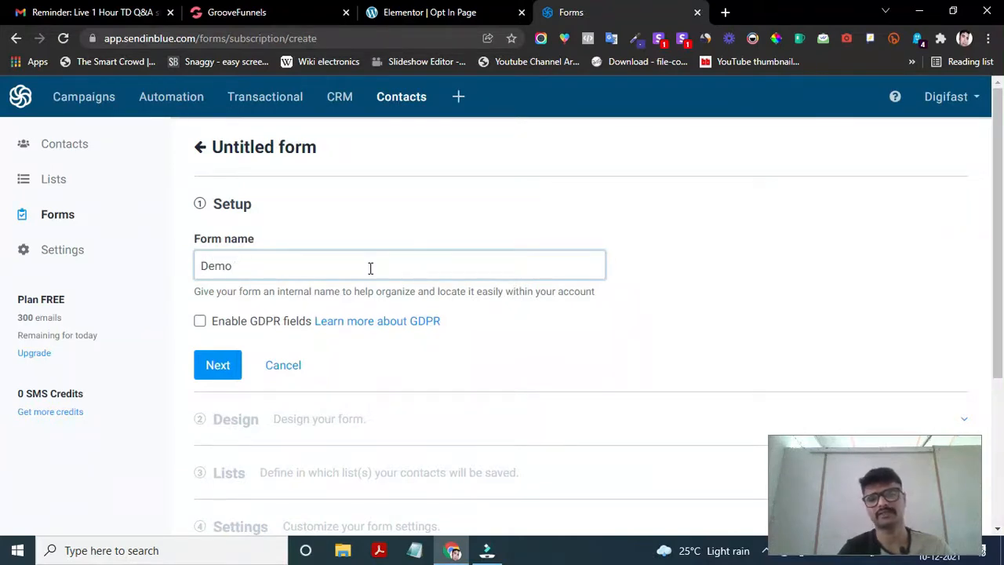
pyautogui.press('BackSpace')
pyautogui.press('BackSpace')
pyautogui.press('BackSpace')
pyautogui.press('BackSpace')
pyautogui.write('YouTube 2')
pyautogui.scroll(-1, 251, 348)
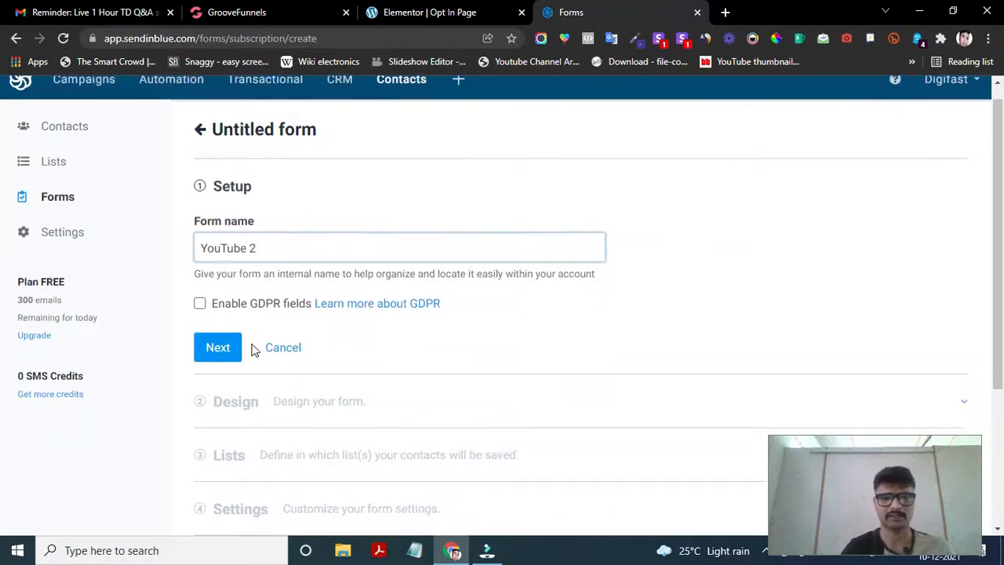
pyautogui.scroll(-1, 237, 309)
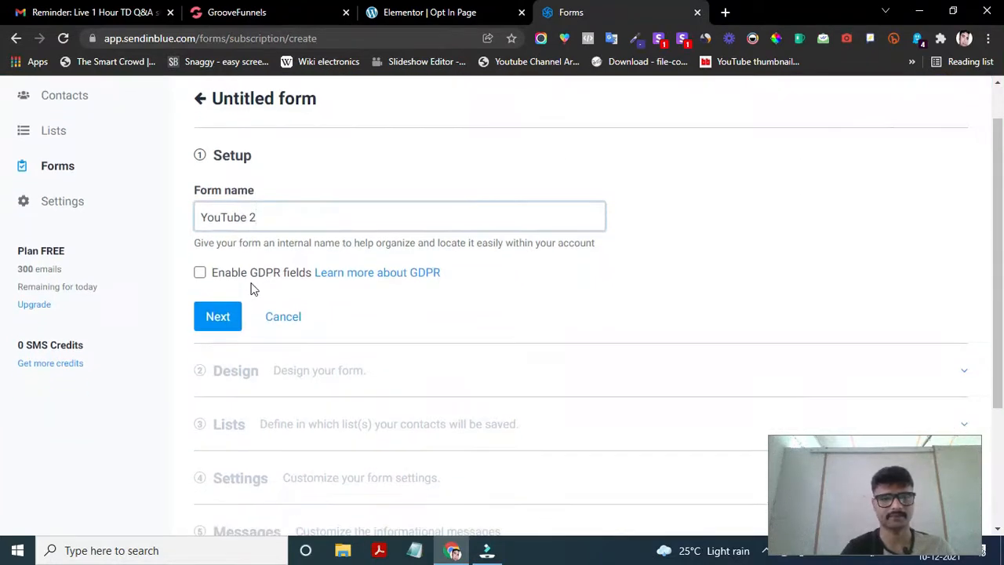
pyautogui.click(201, 273)
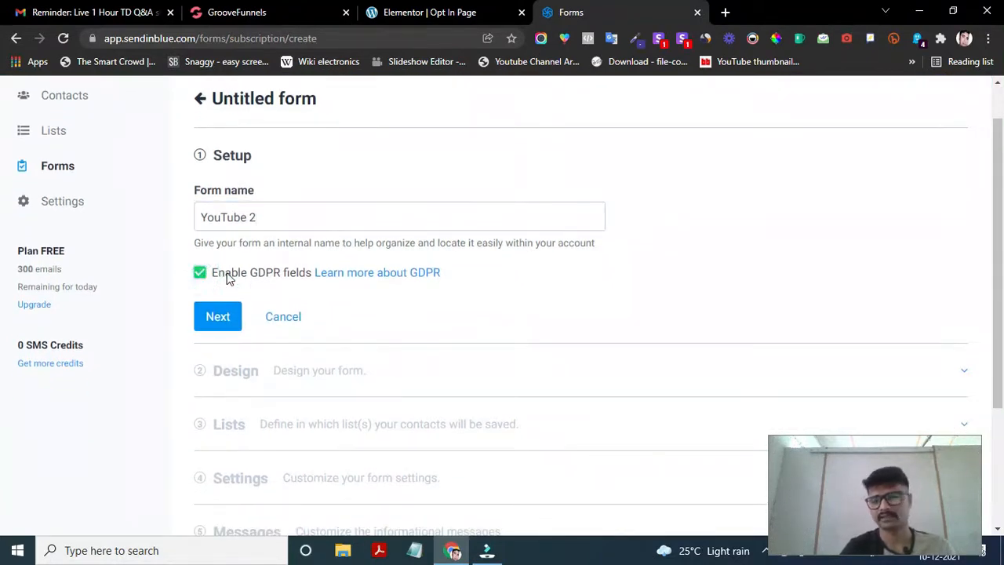
pyautogui.click(218, 321)
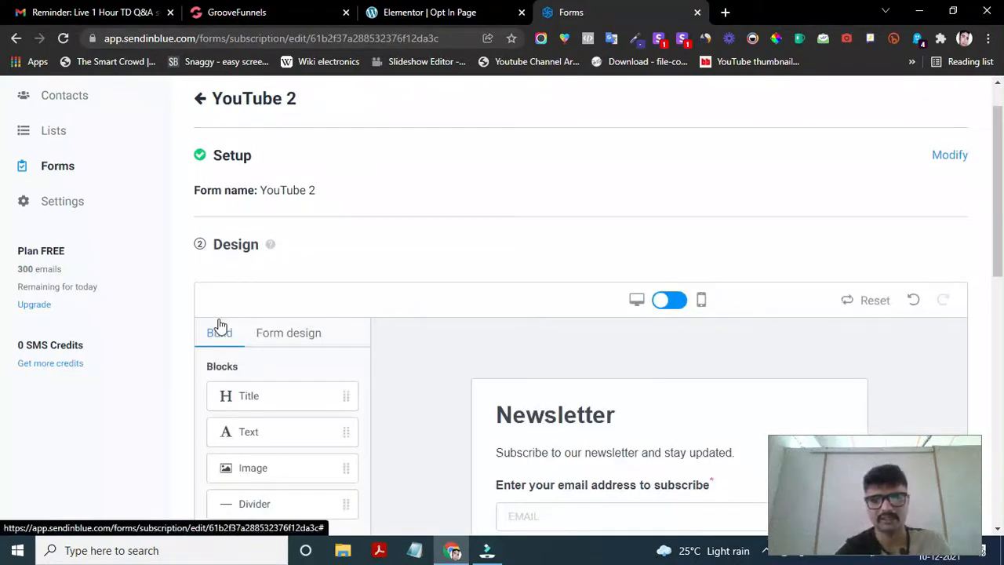
# - Scroll through the default Newsletter form design to review its blocks
pyautogui.scroll(-3, 442, 354)
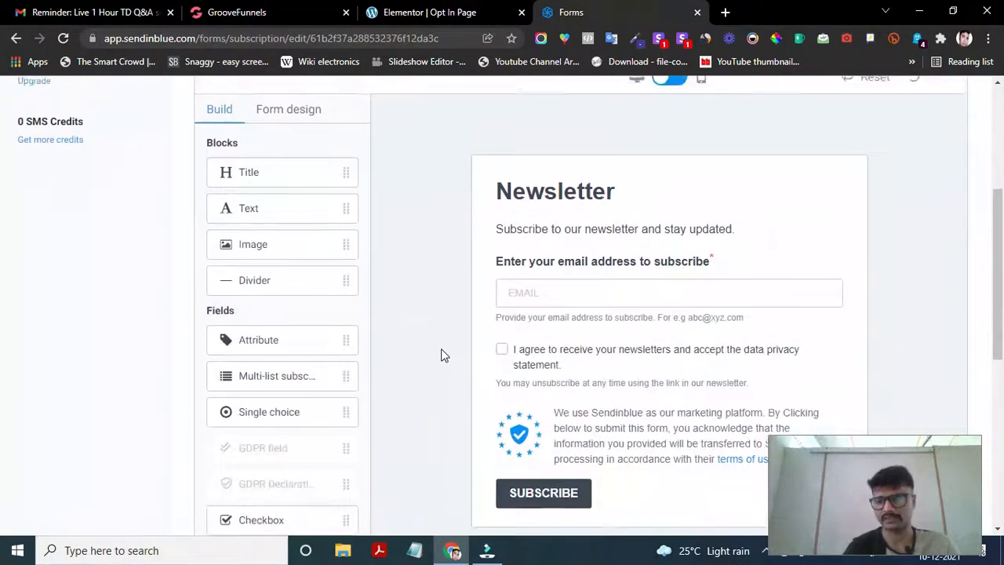
pyautogui.scroll(2, 441, 354)
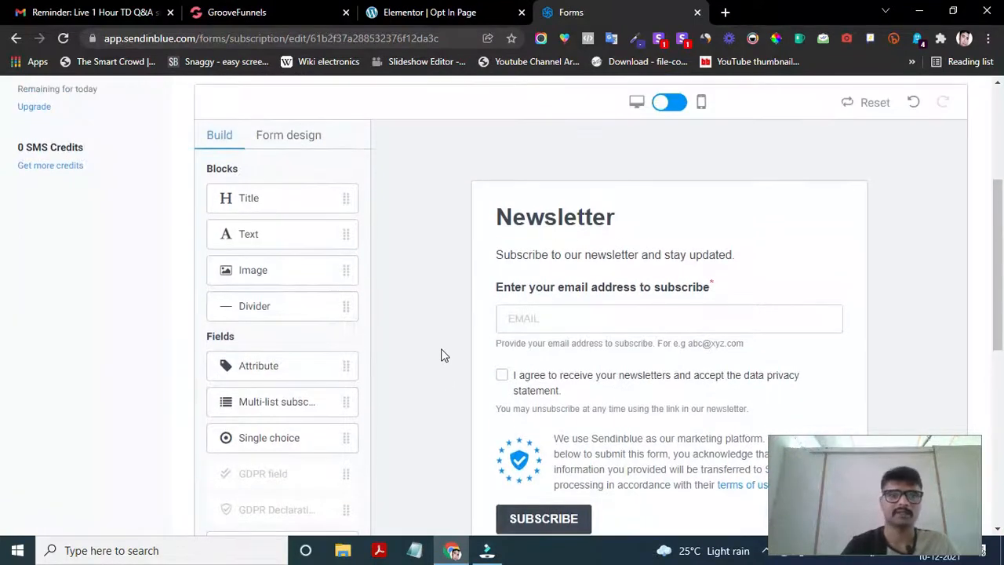
pyautogui.scroll(-2, 442, 354)
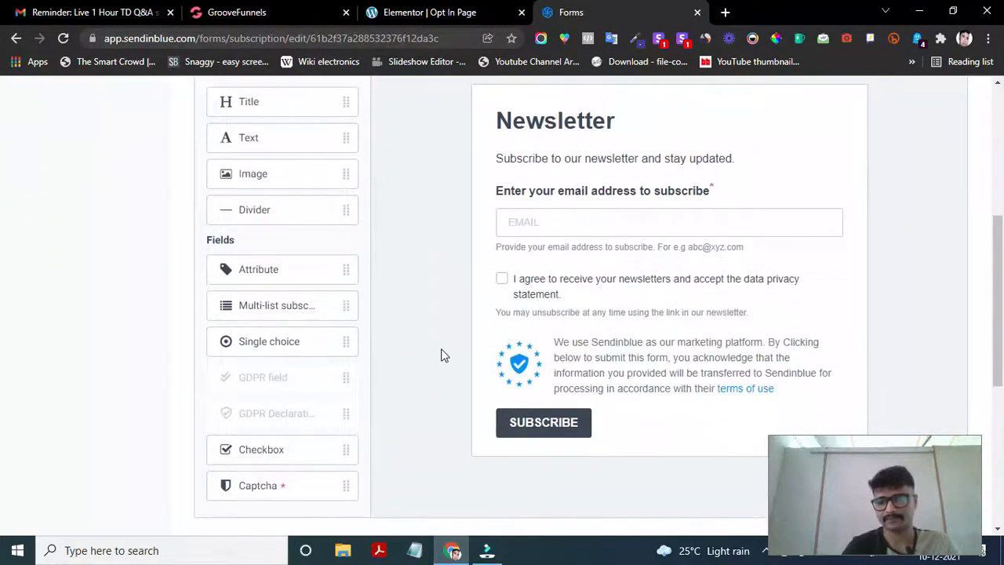
pyautogui.scroll(1, 442, 353)
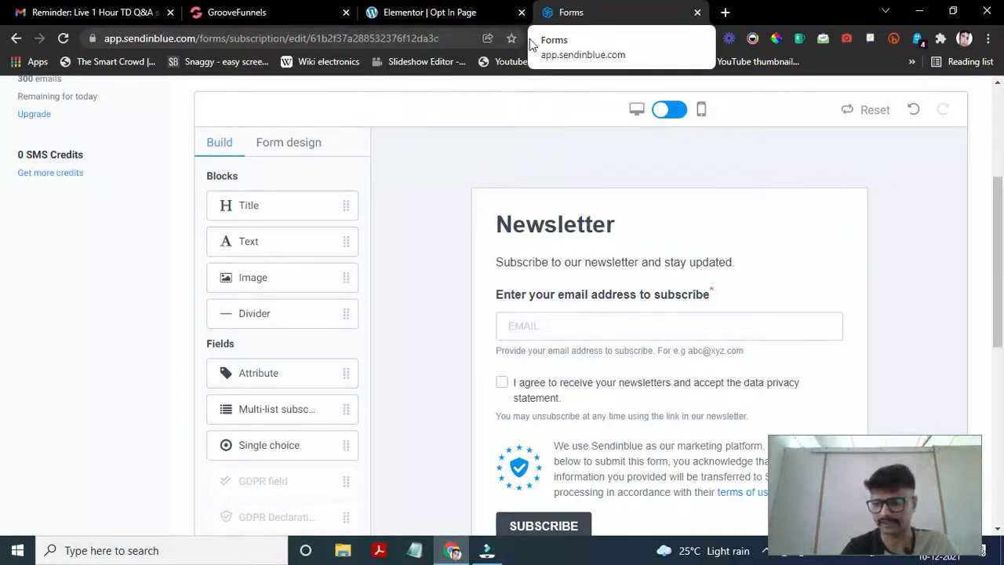
pyautogui.scroll(-1, 497, 274)
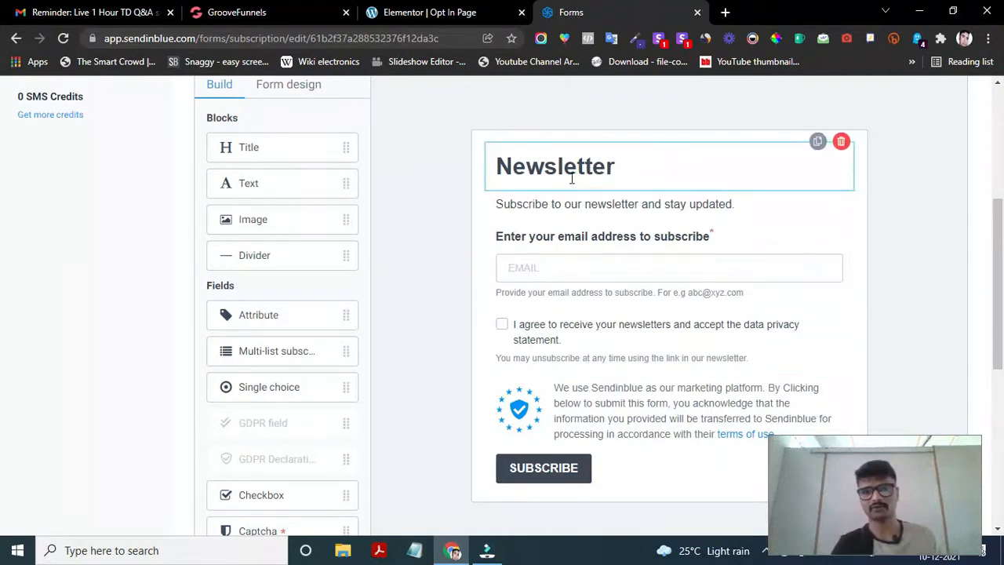
# - Replace the 'Newsletter' heading text with 'Download Ebook Now'
pyautogui.click(622, 167)
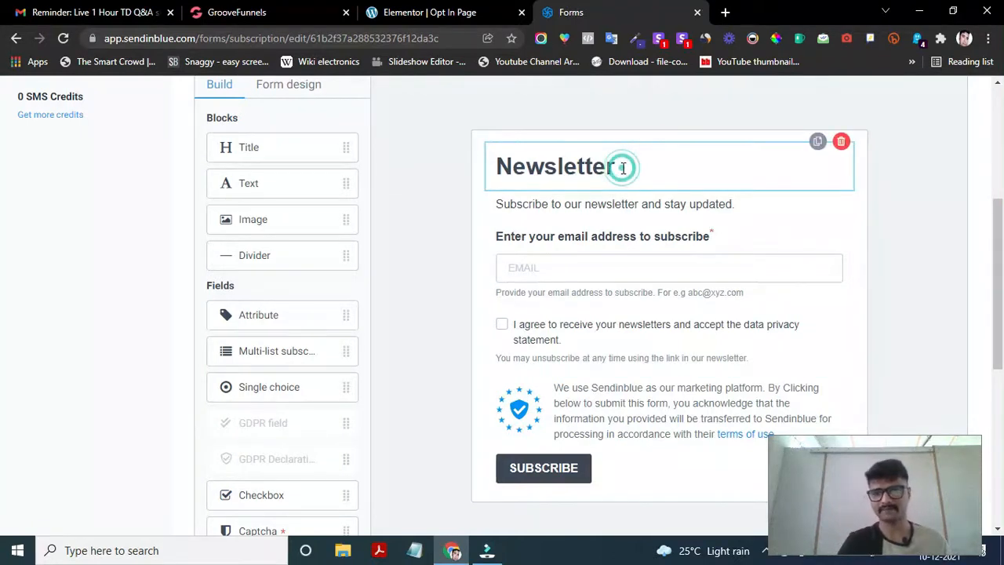
pyautogui.click(622, 167)
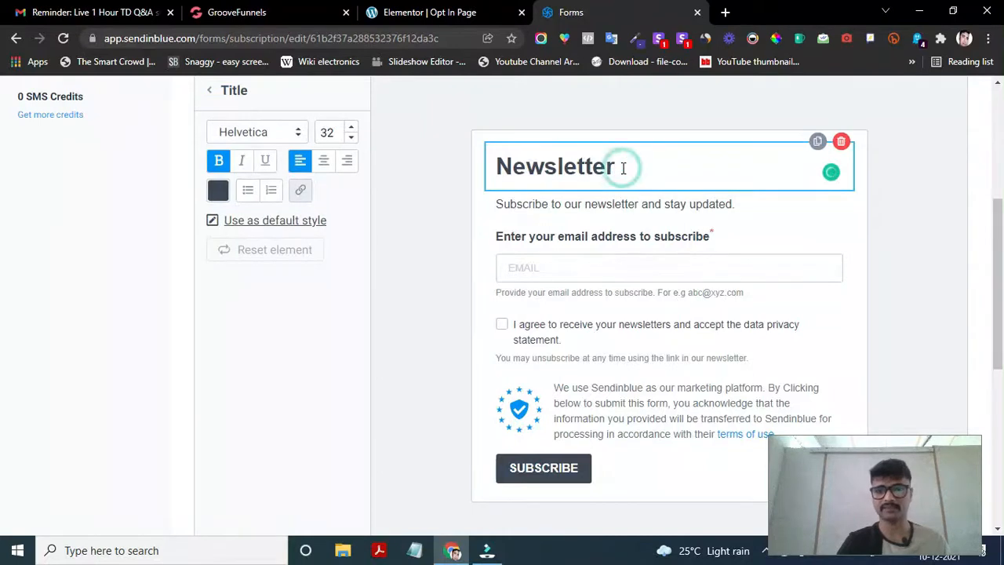
pyautogui.moveTo(621, 167); pyautogui.dragTo(487, 167)
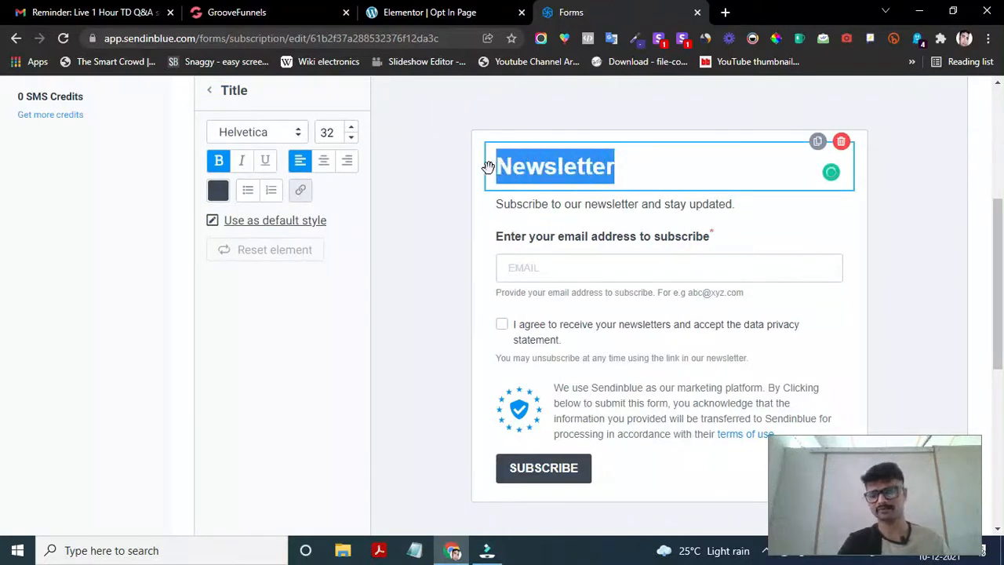
pyautogui.press('BackSpace')
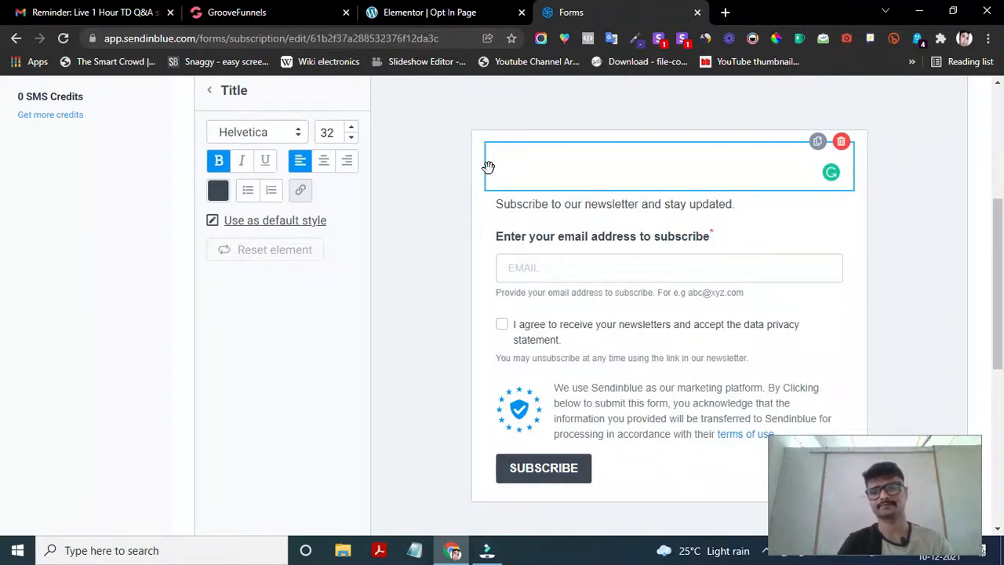
pyautogui.write('Down')
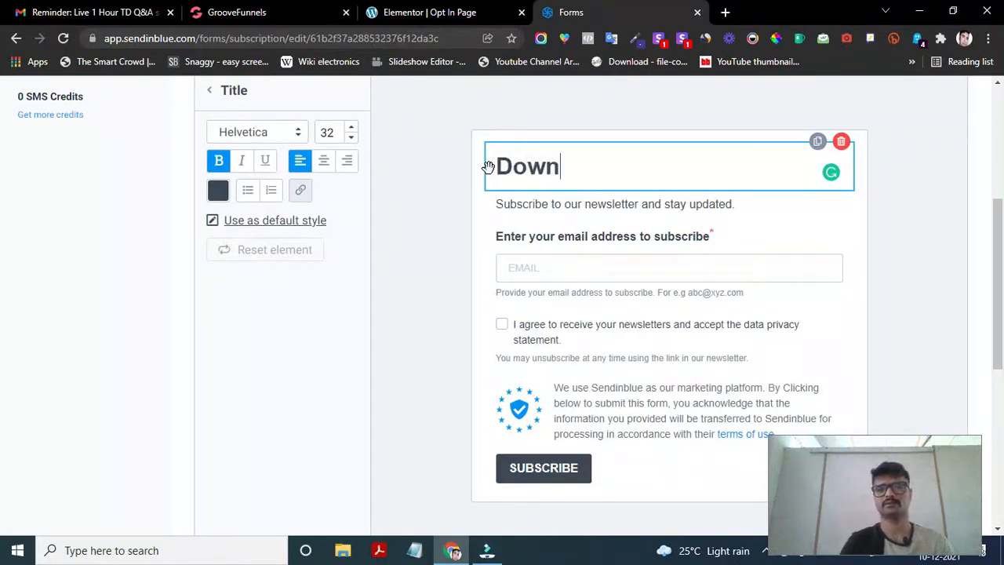
pyautogui.write('load E')
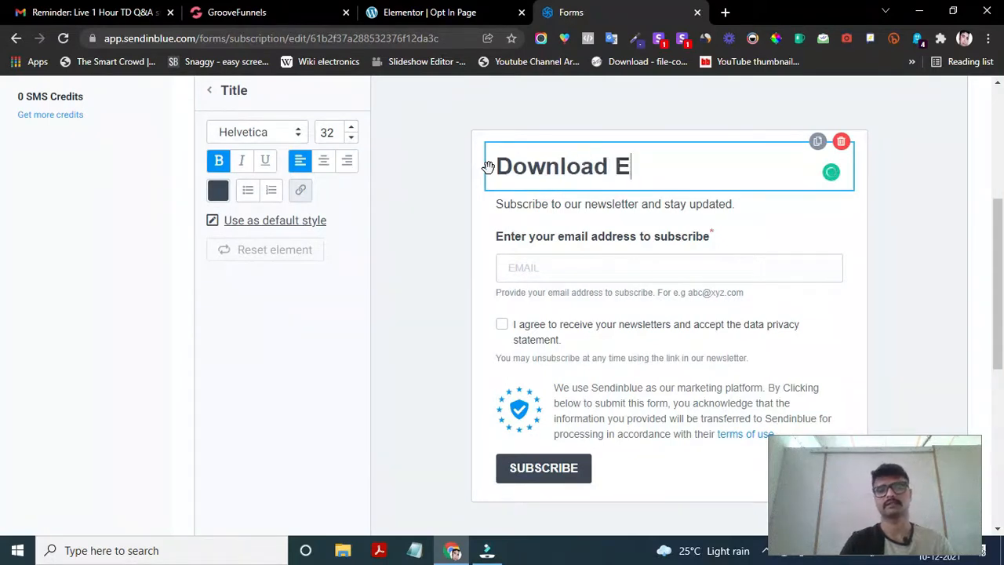
pyautogui.write('book Now')
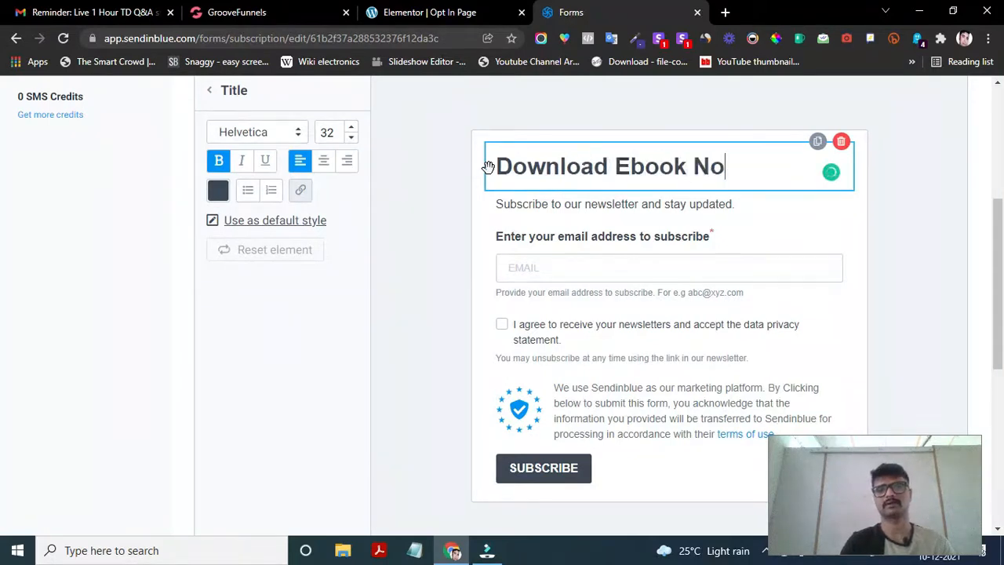
pyautogui.click(636, 204)
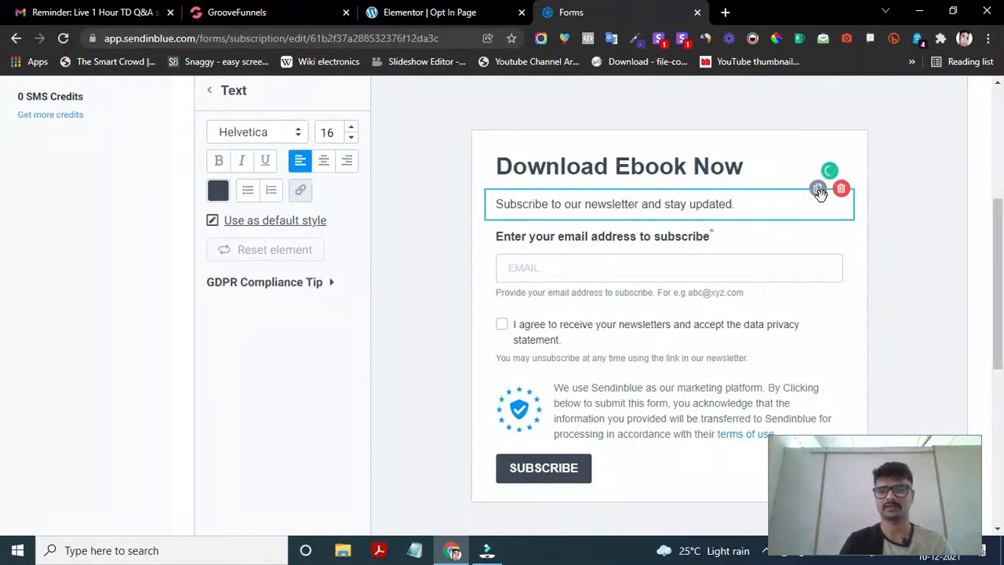
# - Erase the 'Enter your email address to subscribe' label above the email field
pyautogui.click(637, 246)
pyautogui.click(606, 238)
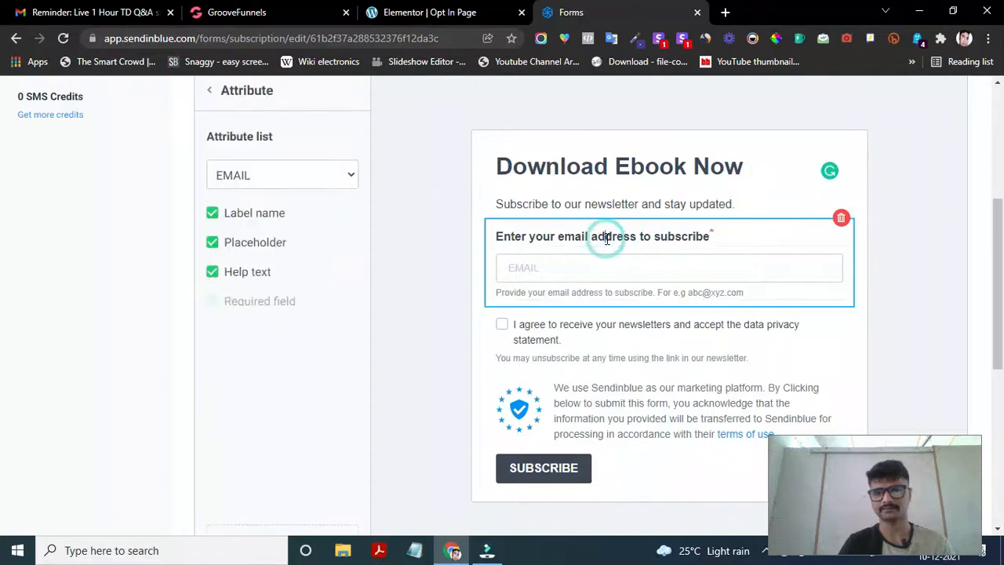
pyautogui.click(647, 237)
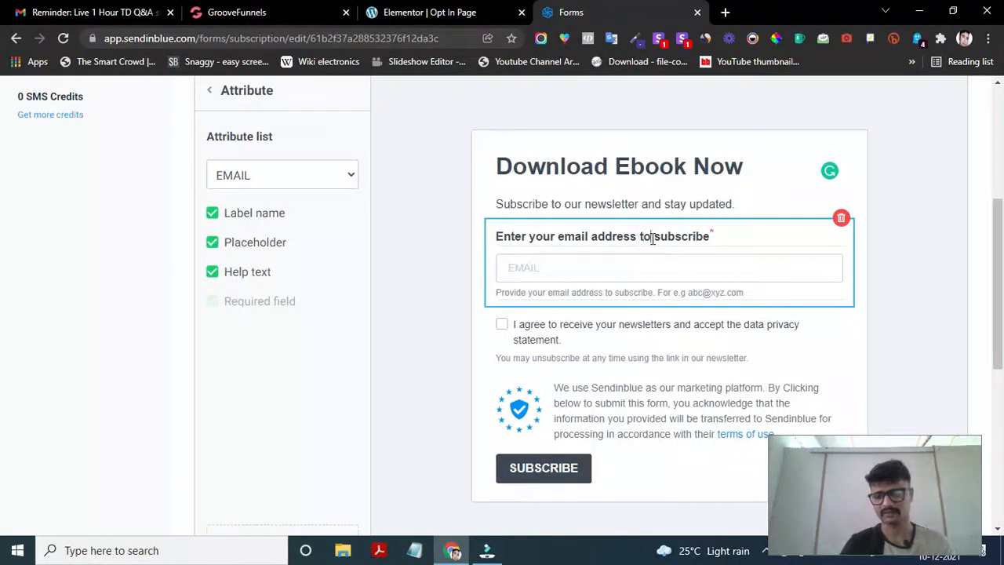
pyautogui.press('Right')
pyautogui.press('Right')
pyautogui.press('Right')
pyautogui.press('Right')
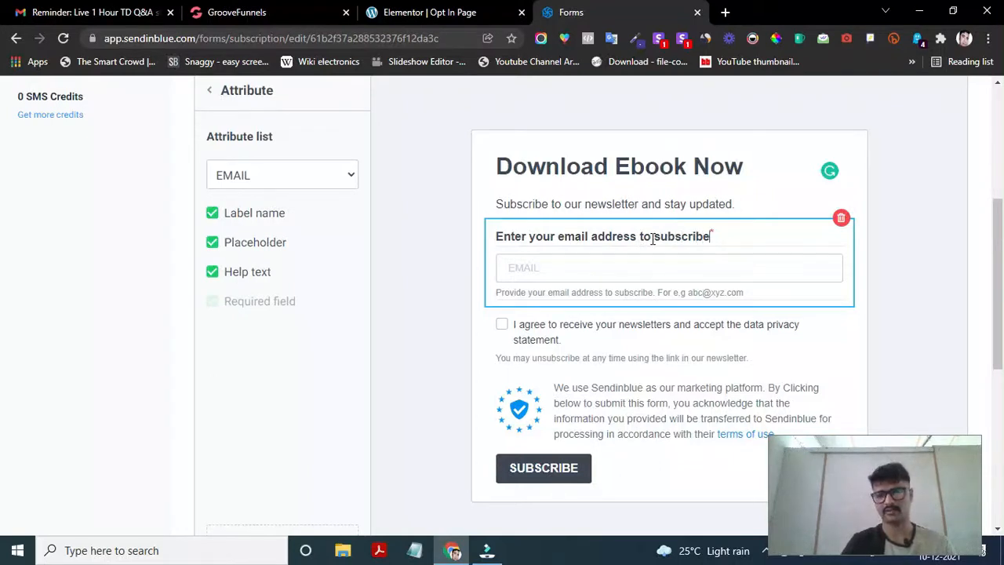
pyautogui.press('BackSpace')
pyautogui.press('BackSpace')
pyautogui.press('BackSpace')
pyautogui.press('BackSpace')
pyautogui.press('BackSpace')
pyautogui.press('BackSpace')
pyautogui.press('BackSpace')
pyautogui.press('BackSpace')
pyautogui.press('BackSpace')
pyautogui.press('BackSpace')
pyautogui.press('BackSpace')
pyautogui.press('BackSpace')
pyautogui.press('BackSpace')
pyautogui.press('BackSpace')
pyautogui.press('BackSpace')
pyautogui.press('BackSpace')
pyautogui.press('BackSpace')
pyautogui.press('BackSpace')
pyautogui.press('BackSpace')
pyautogui.press('BackSpace')
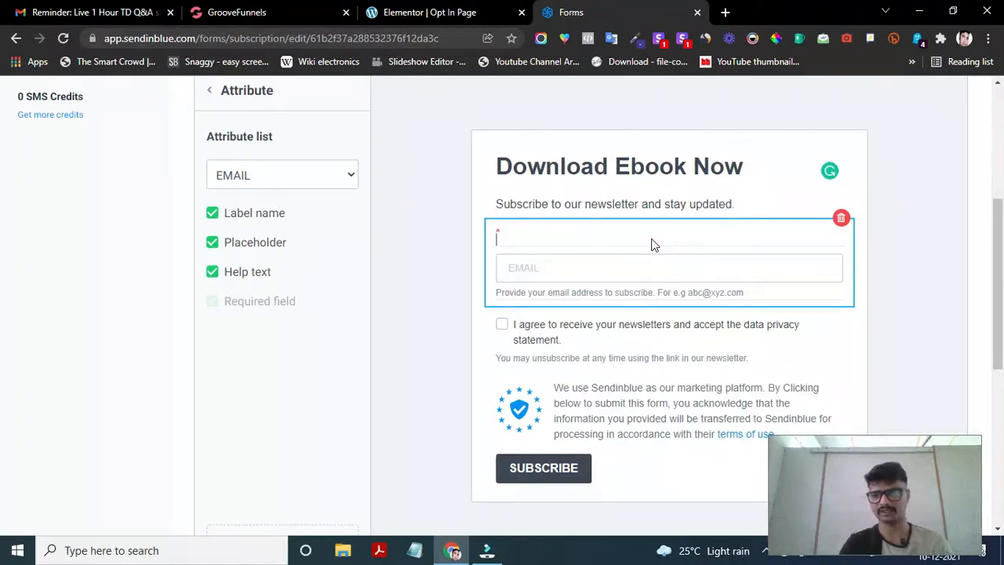
pyautogui.click(650, 206)
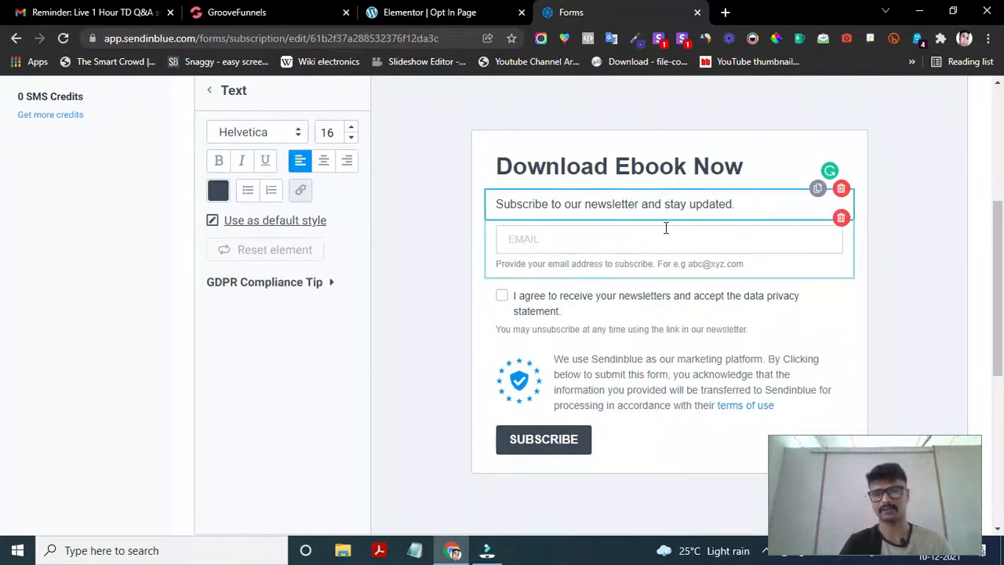
pyautogui.click(667, 329)
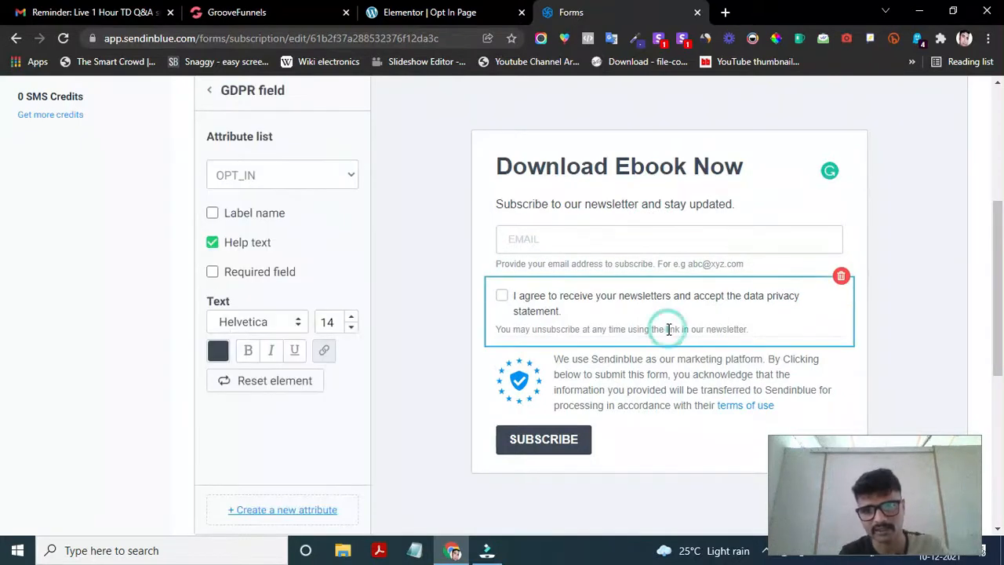
# - Replace the subtitle with 'Please enter the required information to download this eBook'
pyautogui.click(608, 208)
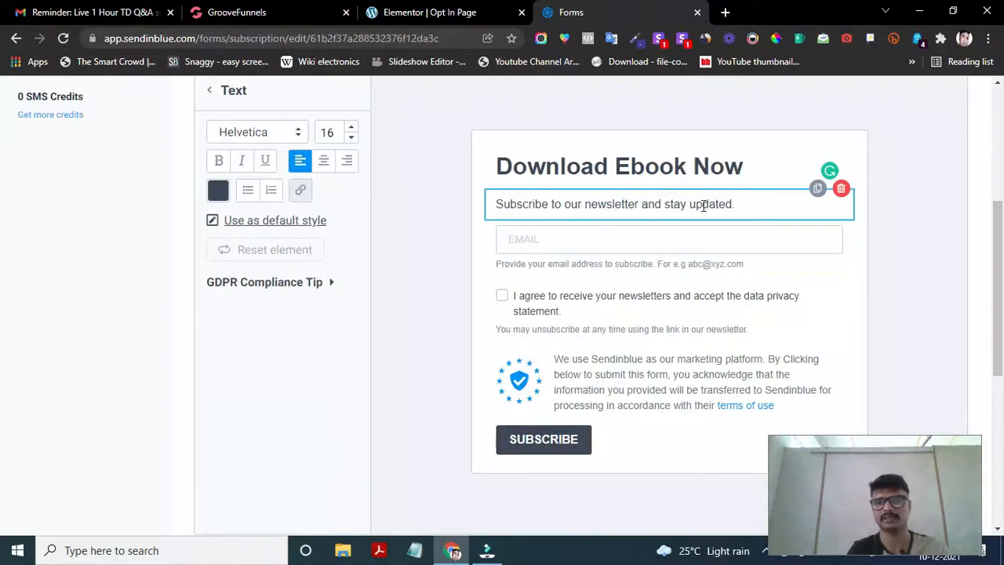
pyautogui.moveTo(738, 204); pyautogui.dragTo(497, 202)
pyautogui.press('BackSpace')
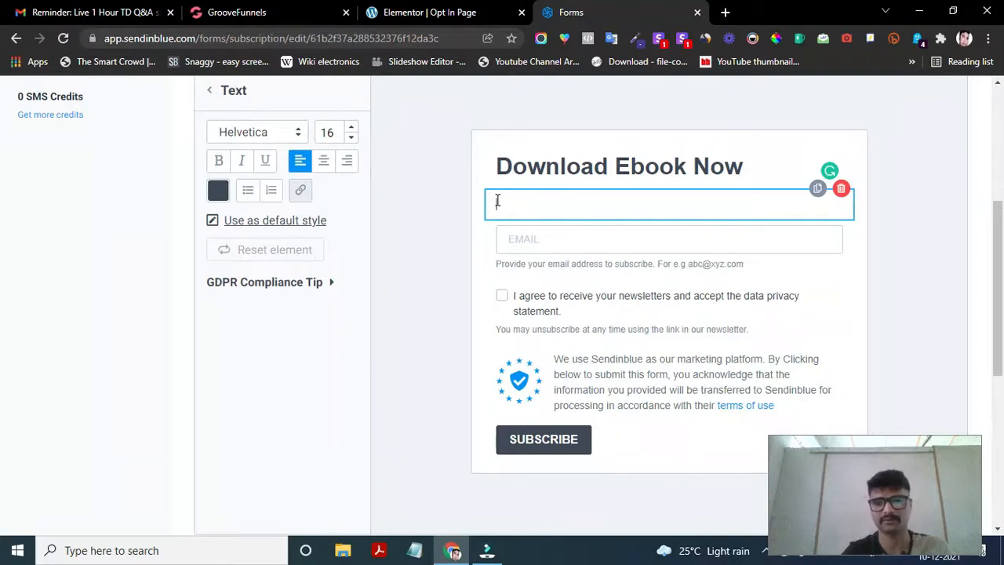
pyautogui.write('Please')
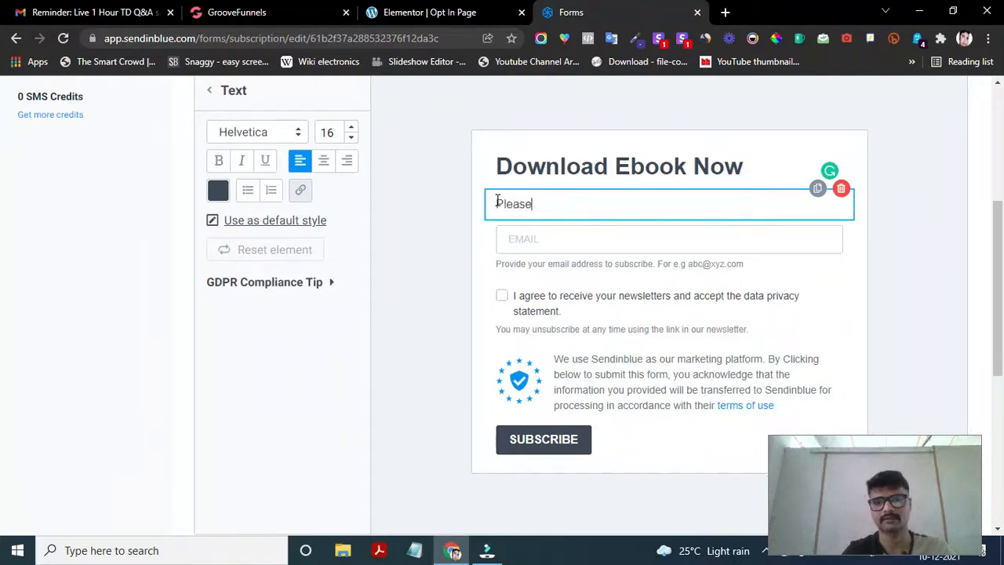
pyautogui.write(' enter the required information')
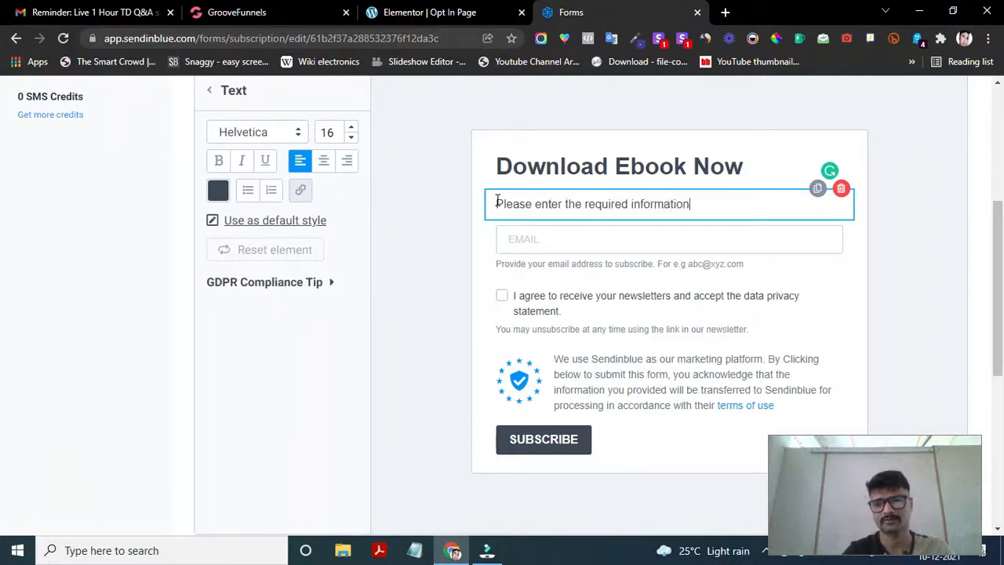
pyautogui.write(' to down')
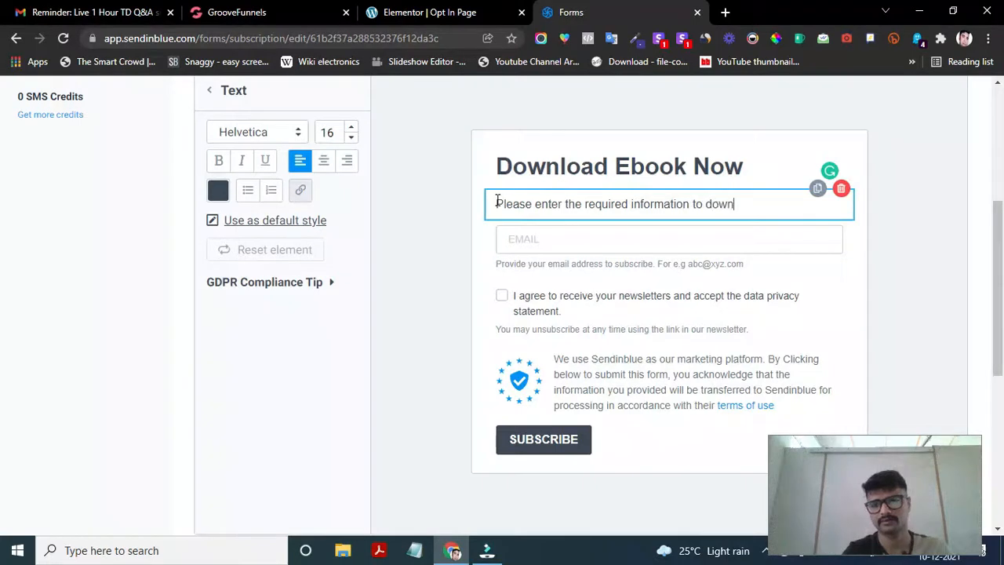
pyautogui.write('load th')
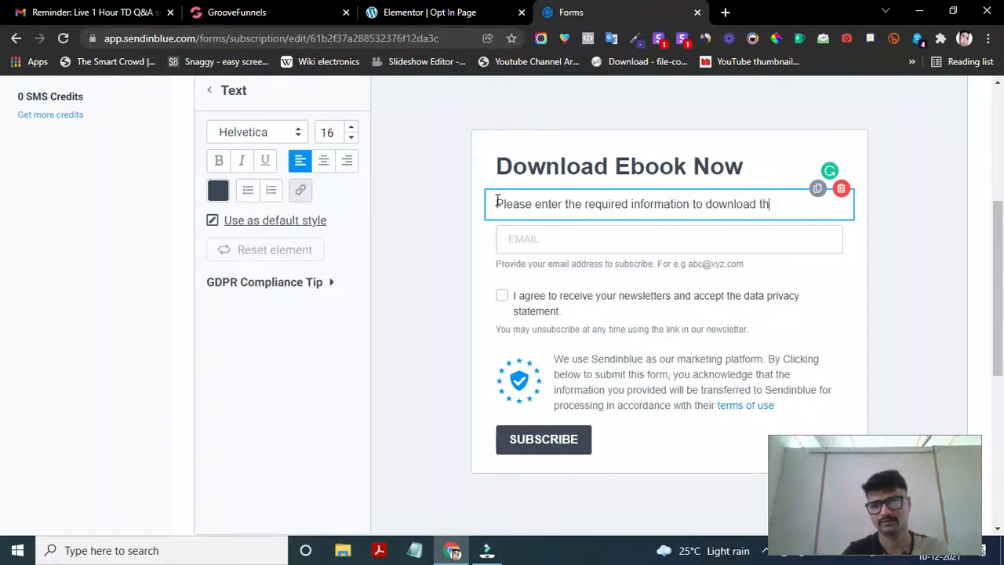
pyautogui.write('is eBook')
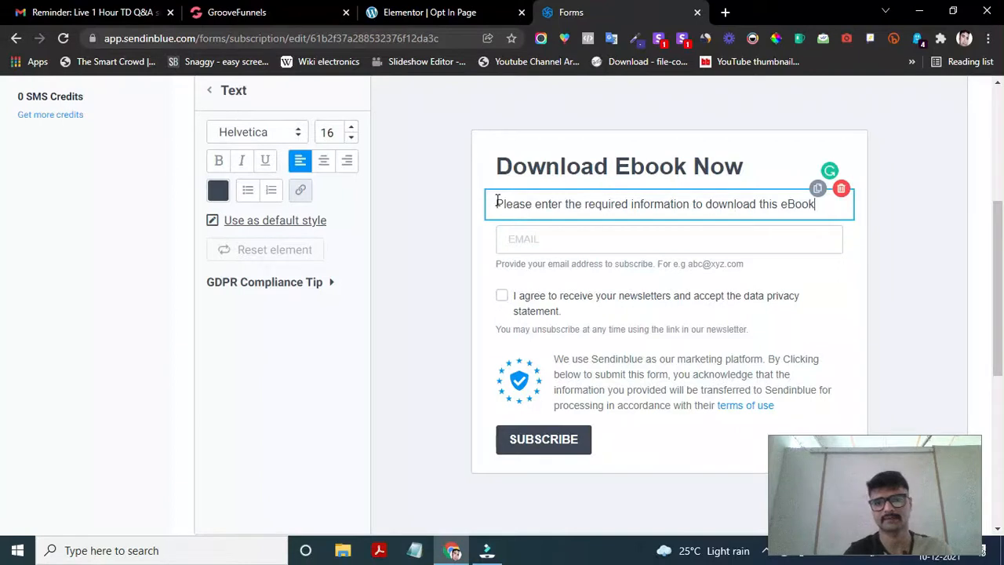
# - Change the email field placeholder from EMAIL to 'Please enter your email'
pyautogui.click(563, 245)
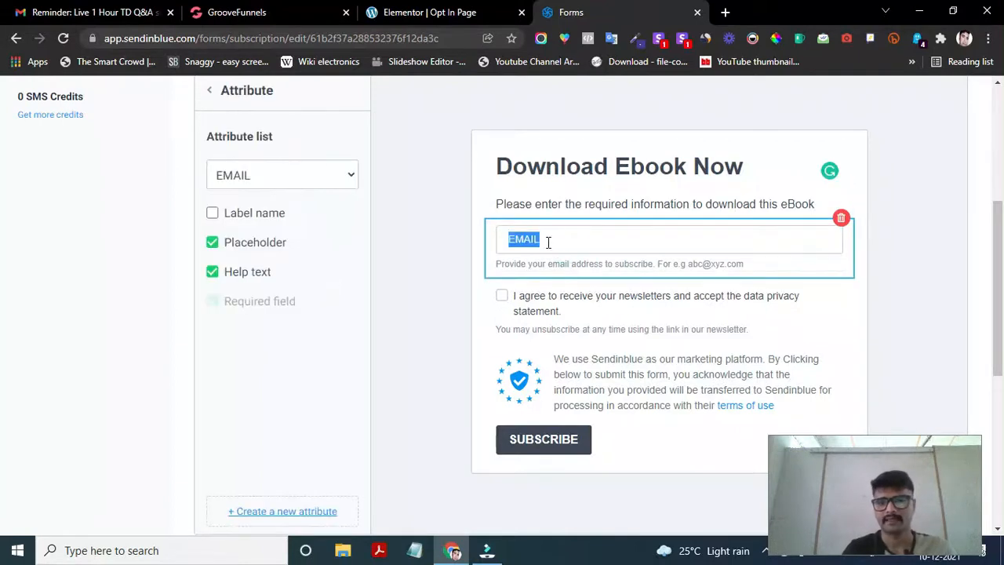
pyautogui.click(594, 244)
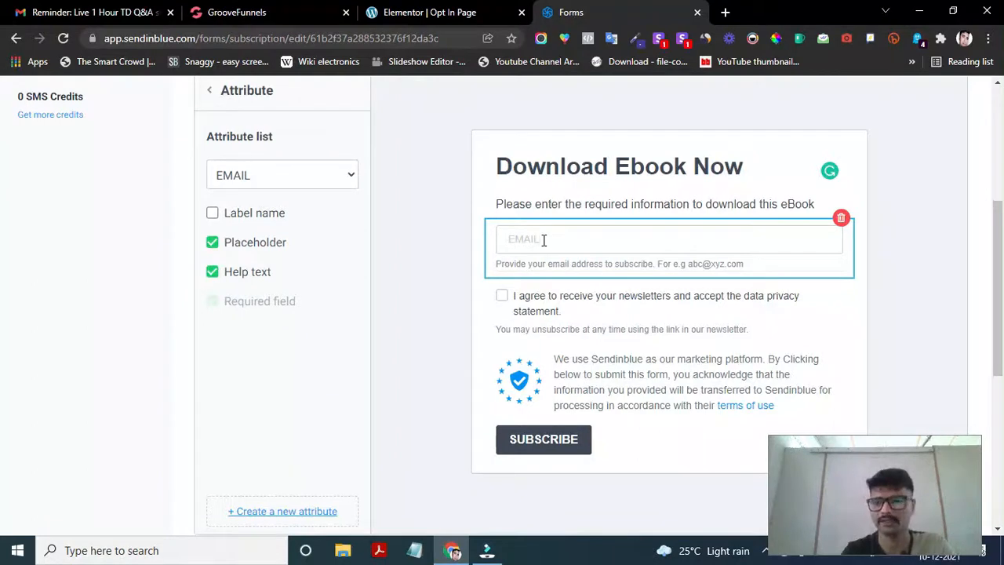
pyautogui.press('BackSpace')
pyautogui.press('BackSpace')
pyautogui.press('BackSpace')
pyautogui.press('BackSpace')
pyautogui.press('BackSpace')
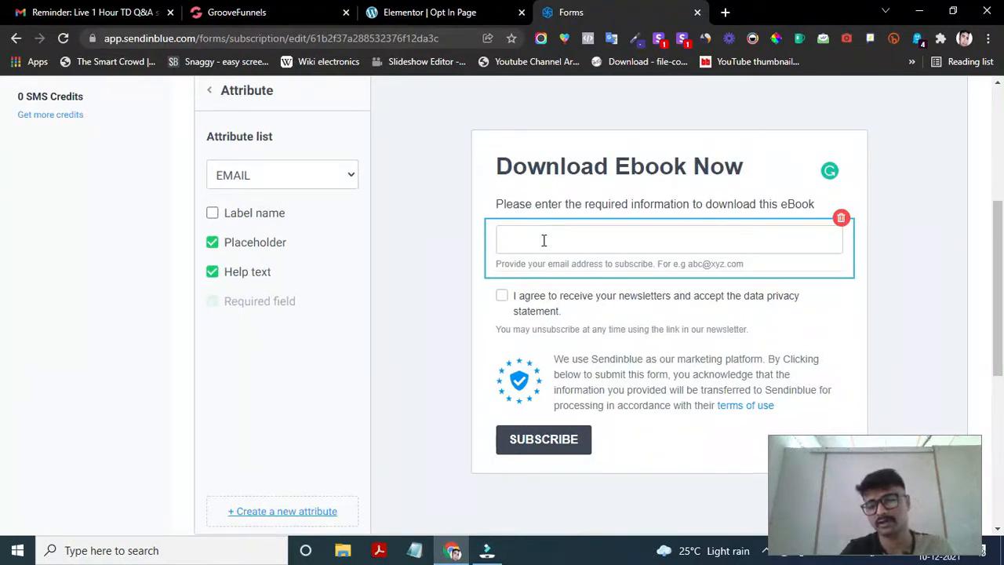
pyautogui.write('Pleas')
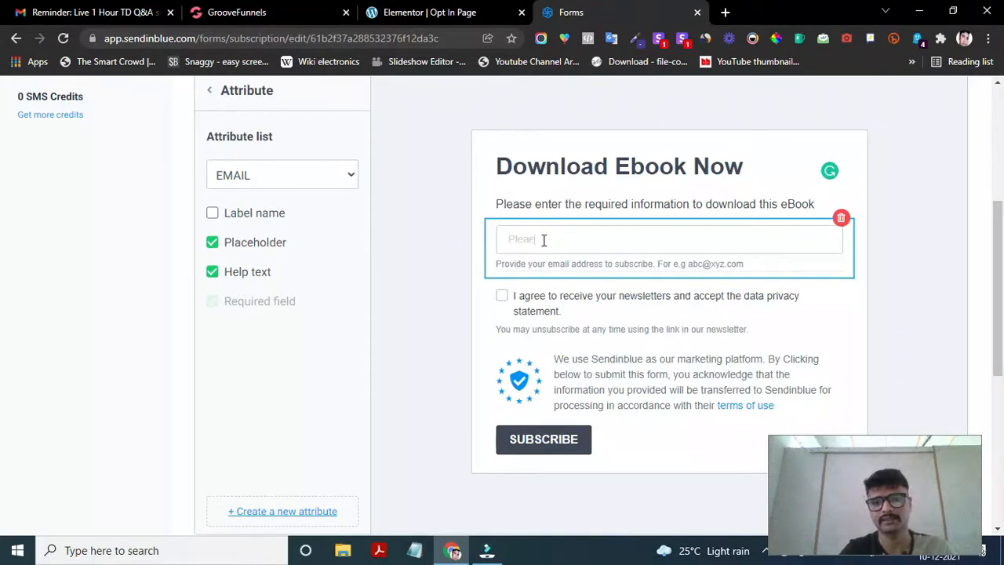
pyautogui.write('se enter you')
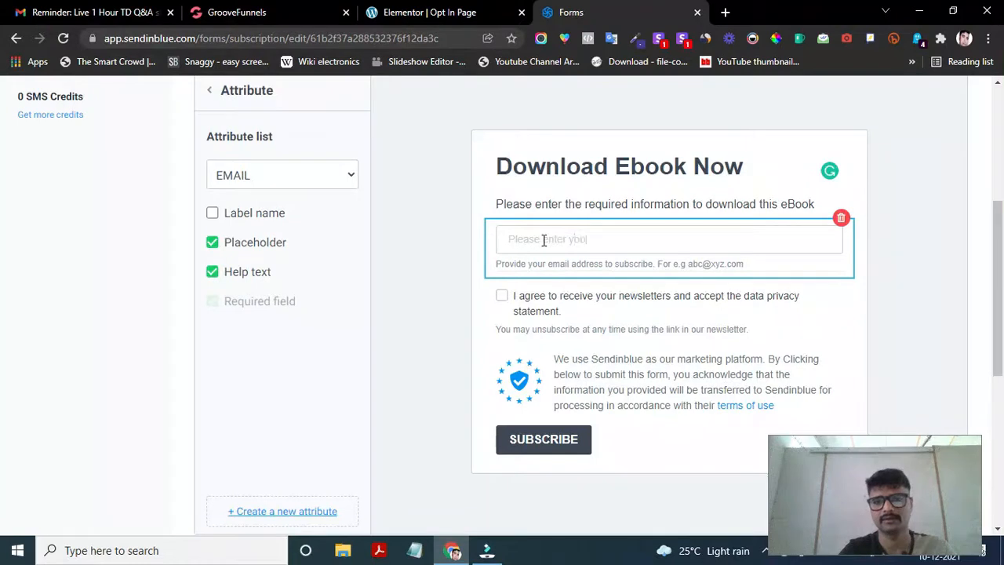
pyautogui.write('r email')
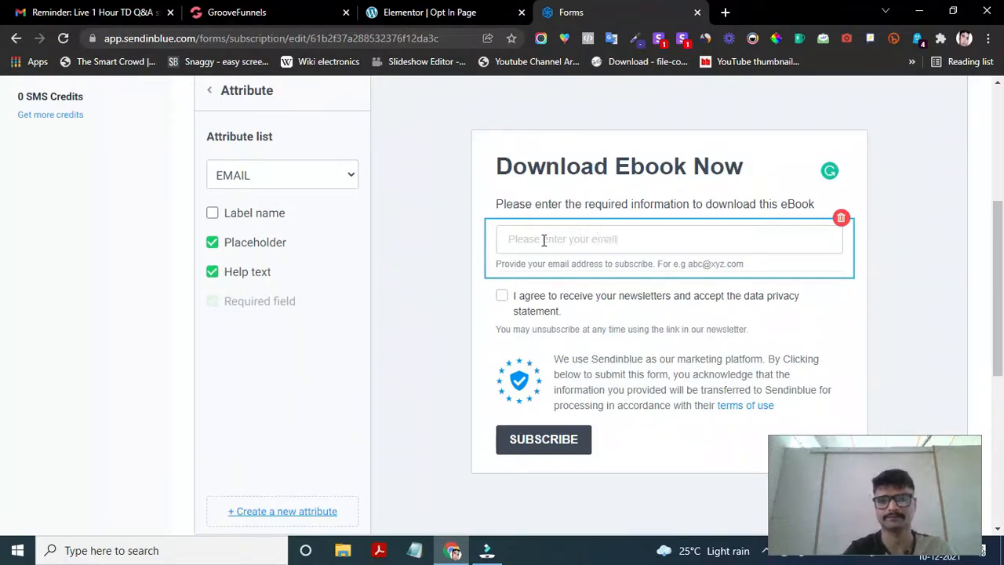
pyautogui.click(721, 169)
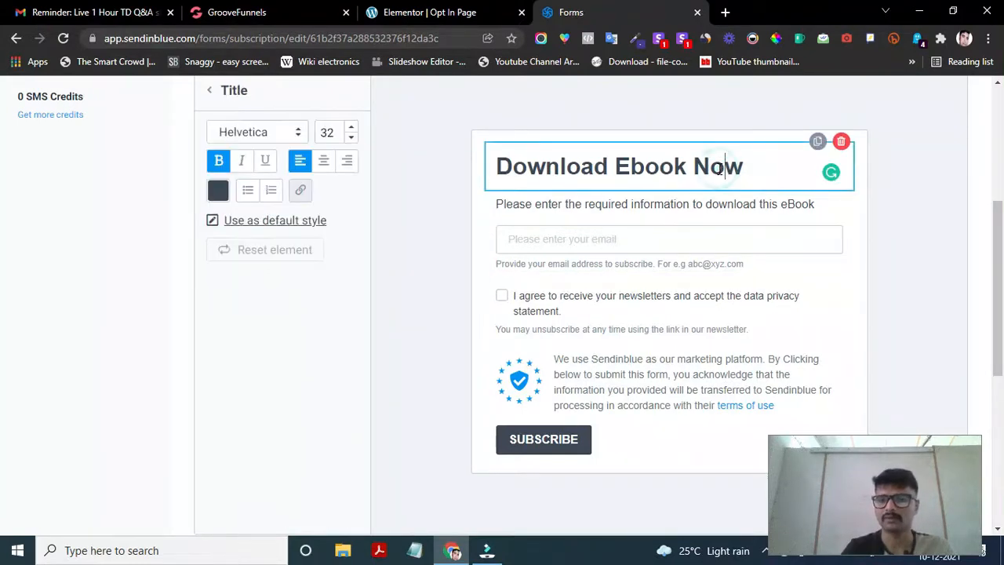
# - Leave the email field's settings and go back to the blocks and fields list
pyautogui.scroll(3, 251, 262)
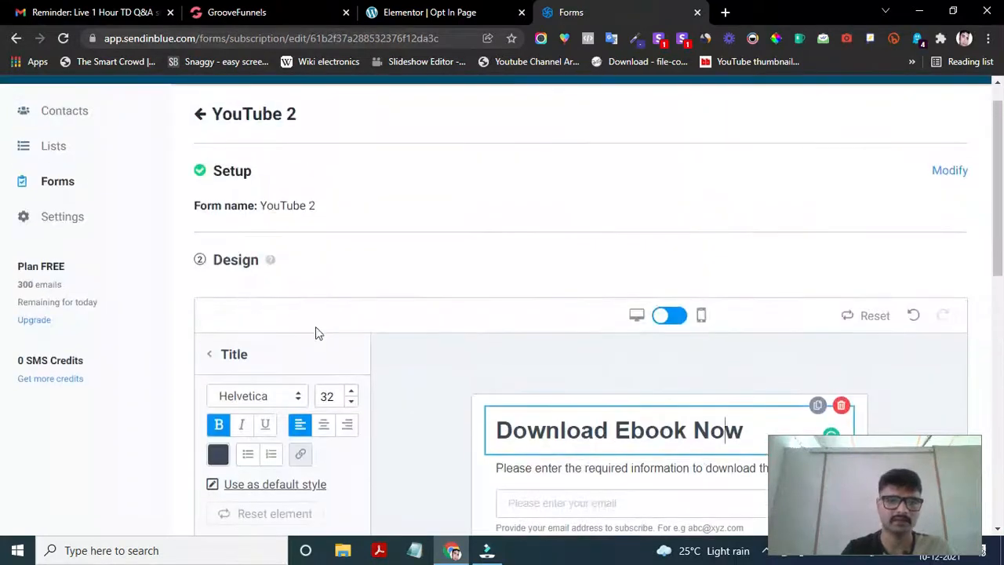
pyautogui.scroll(-3, 315, 333)
pyautogui.click(616, 329)
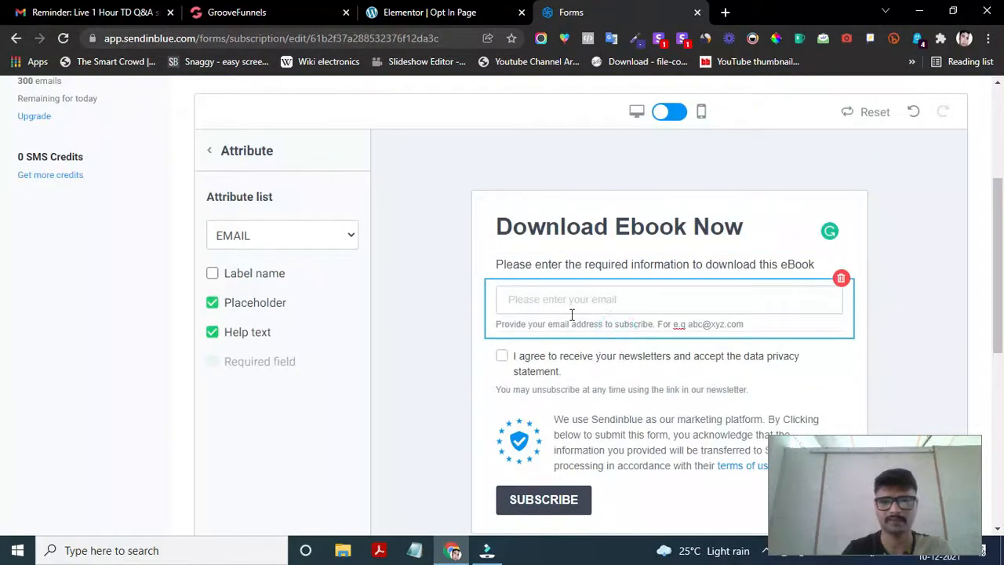
pyautogui.scroll(1, 538, 300)
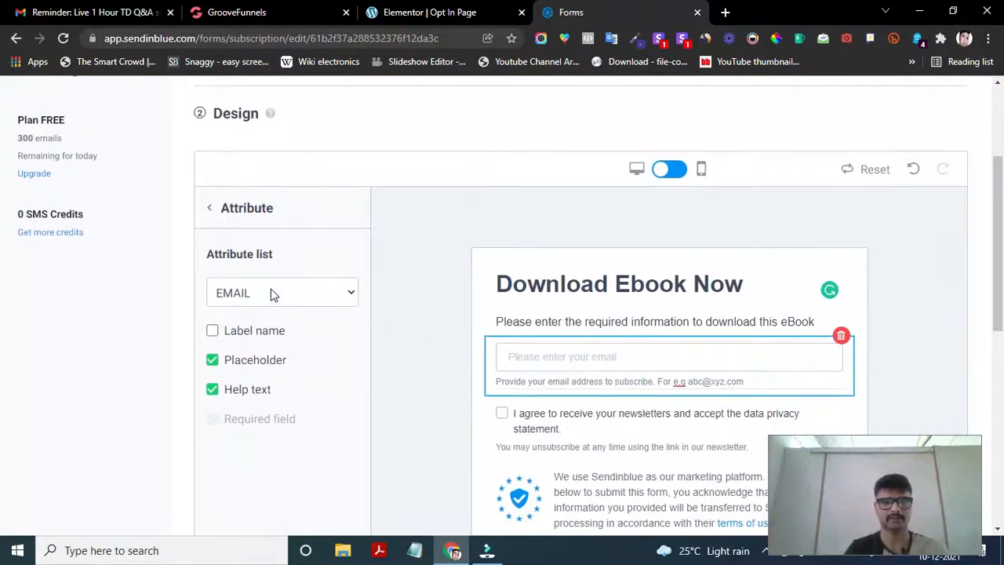
pyautogui.click(207, 210)
pyautogui.scroll(-2, 518, 342)
pyautogui.scroll(1, 527, 335)
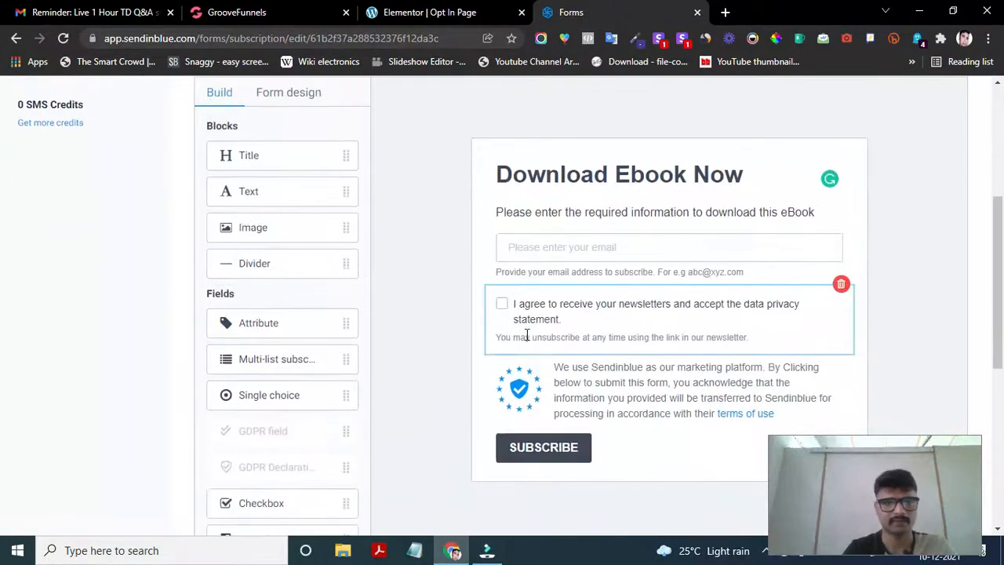
pyautogui.scroll(1, 315, 371)
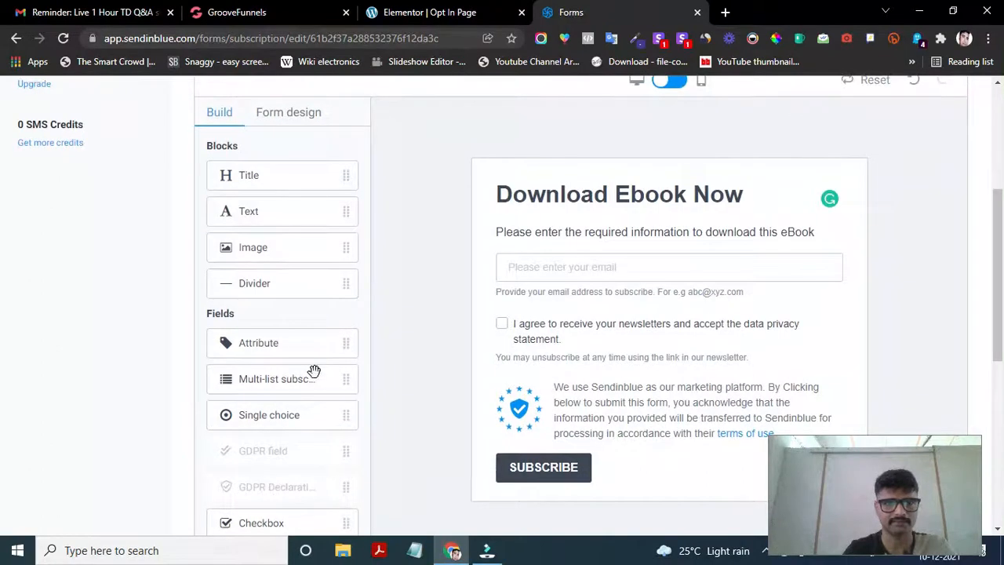
pyautogui.scroll(-1, 288, 270)
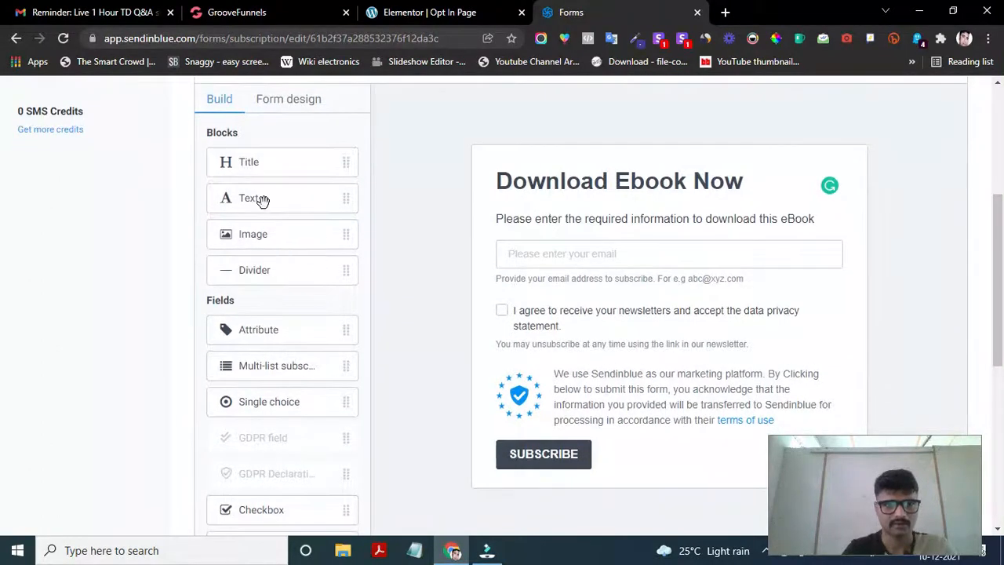
pyautogui.scroll(-3, 291, 353)
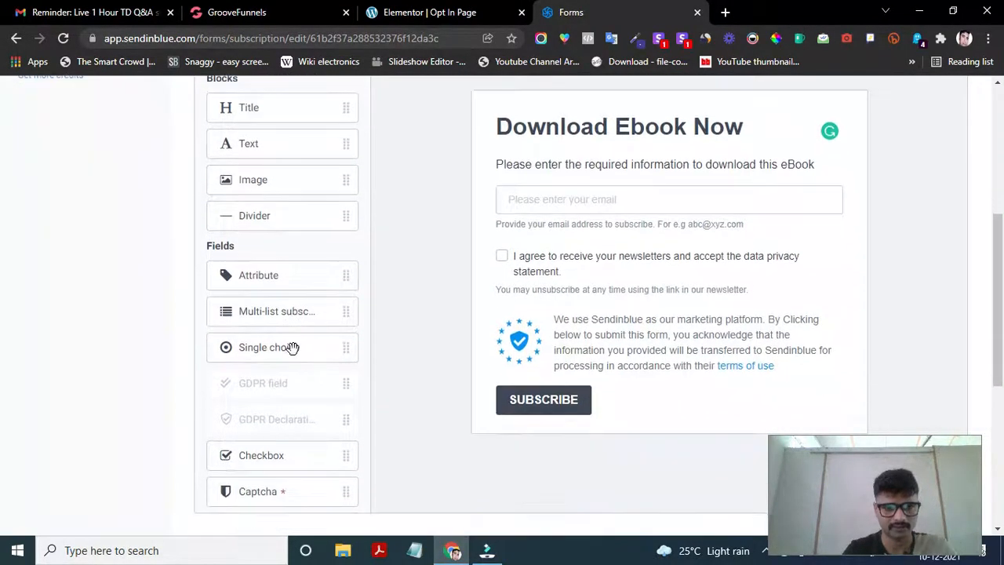
pyautogui.scroll(3, 291, 347)
pyautogui.scroll(2, 291, 348)
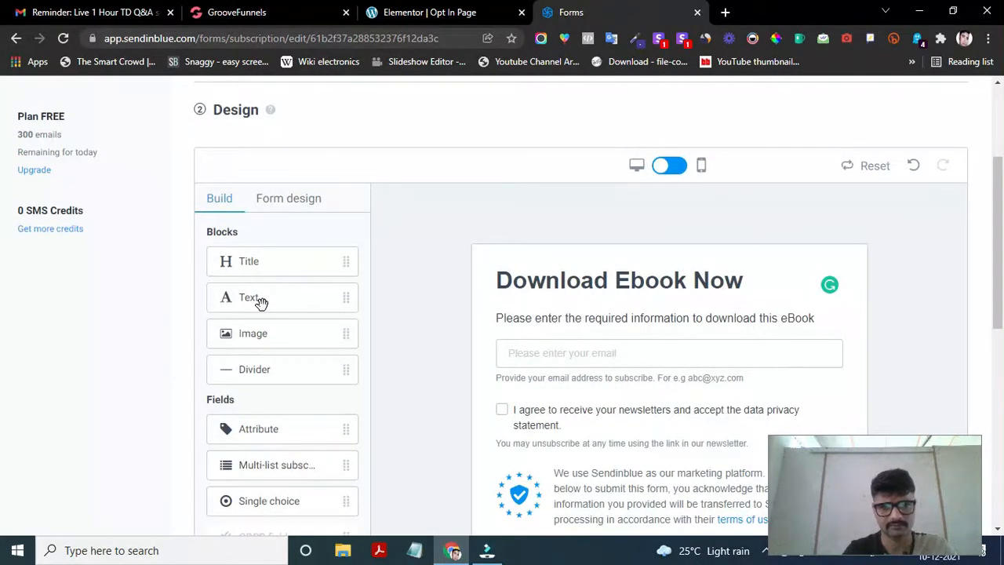
pyautogui.scroll(-1, 486, 359)
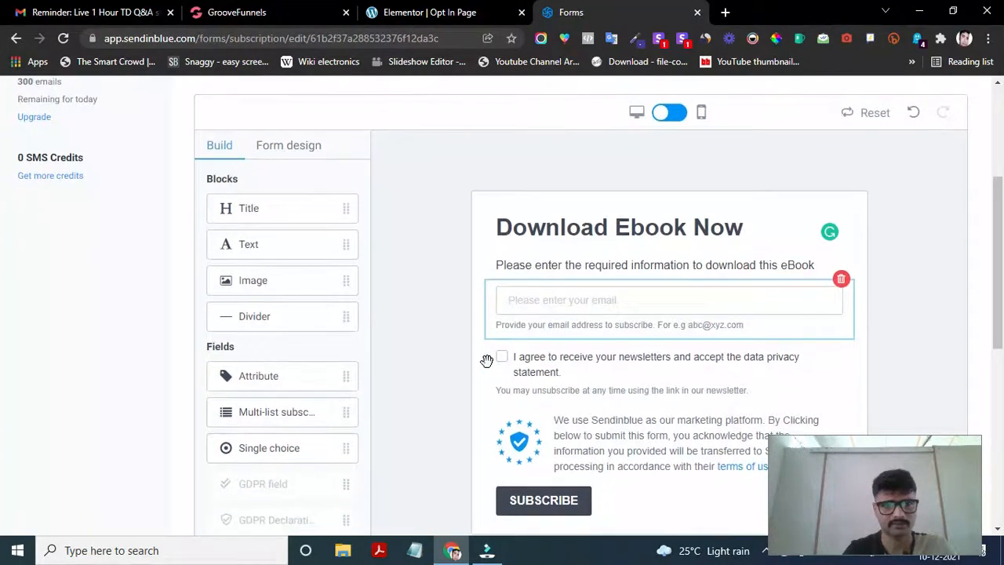
# - Glance at the Form design settings, then browse the Build blocks and fields list
pyautogui.click(288, 157)
pyautogui.click(216, 155)
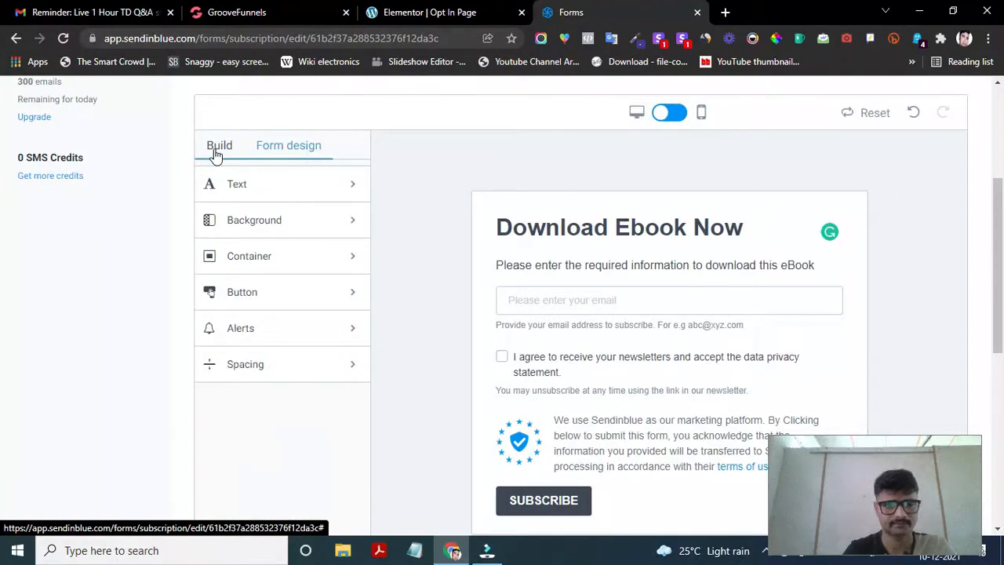
pyautogui.scroll(-3, 305, 385)
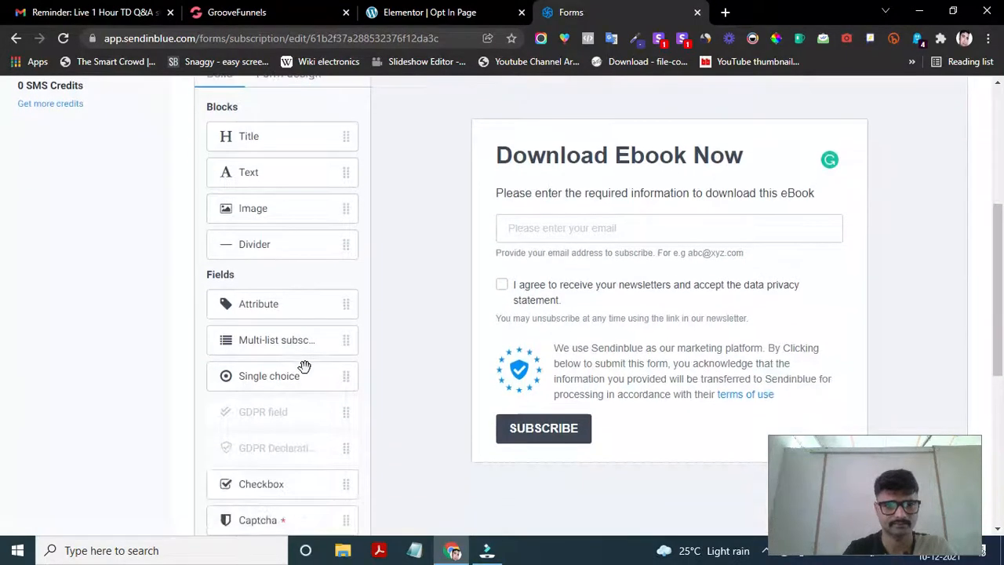
pyautogui.scroll(-2, 260, 417)
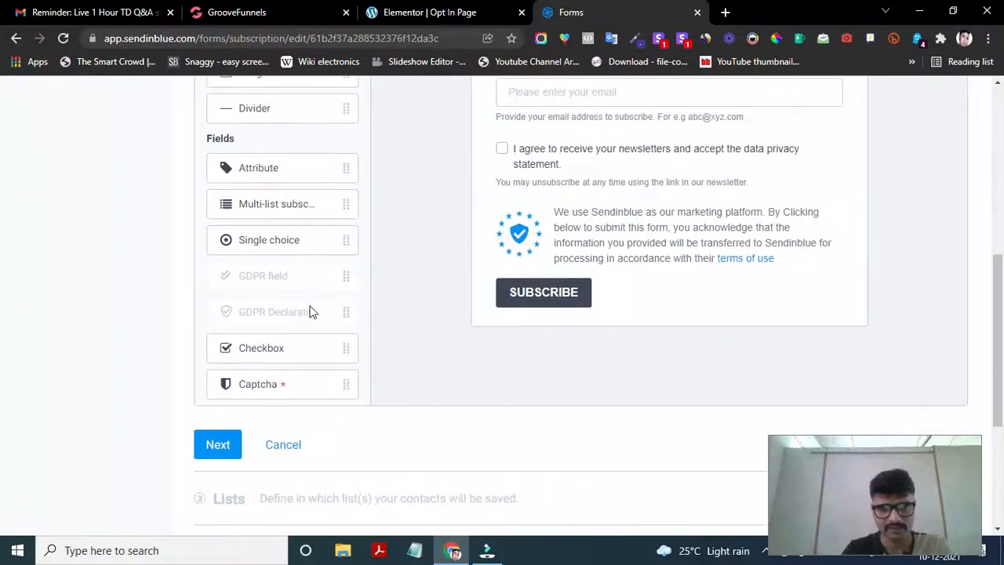
pyautogui.scroll(1, 311, 313)
pyautogui.scroll(-1, 278, 341)
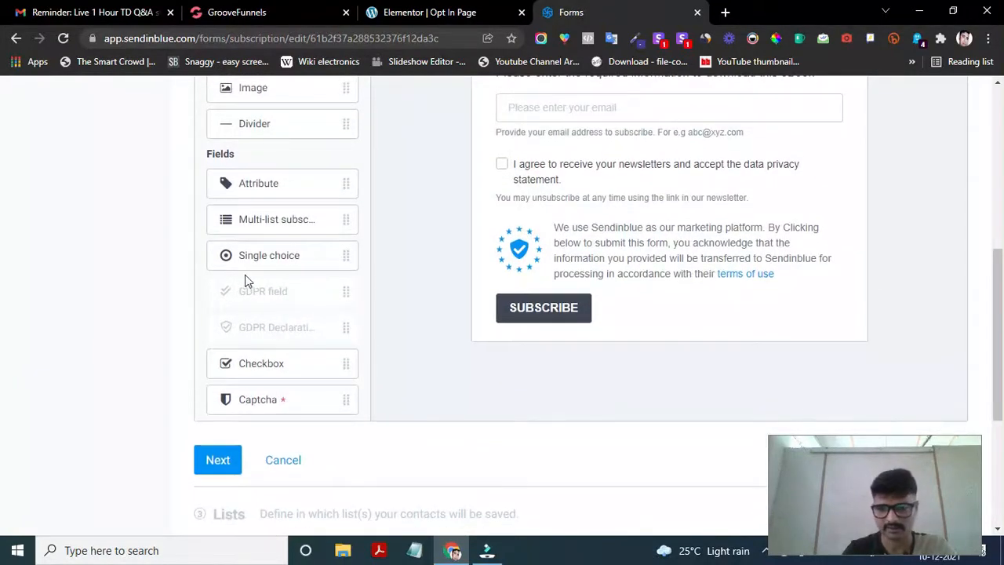
pyautogui.scroll(1, 246, 283)
pyautogui.scroll(-1, 248, 285)
pyautogui.scroll(4, 248, 285)
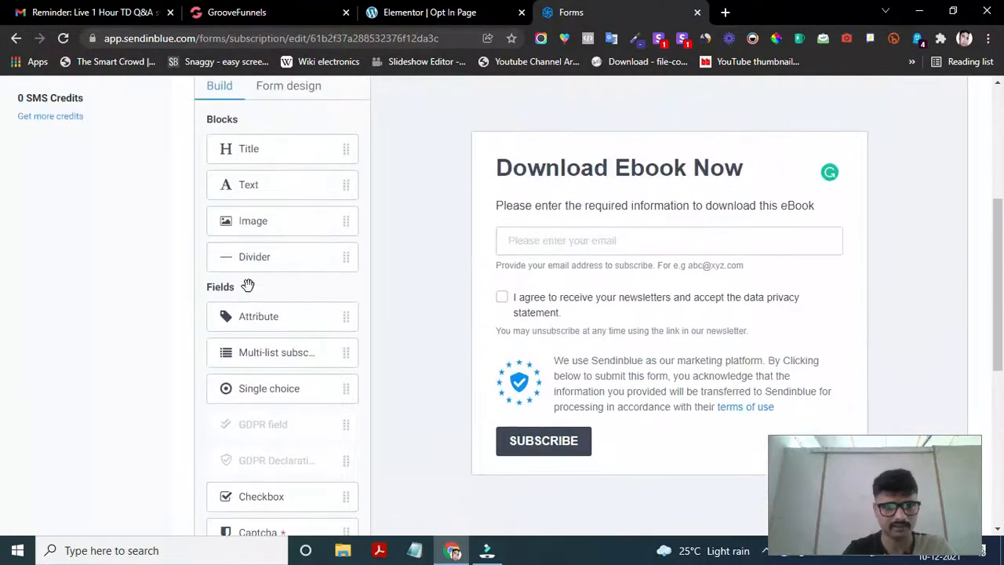
pyautogui.scroll(2, 249, 286)
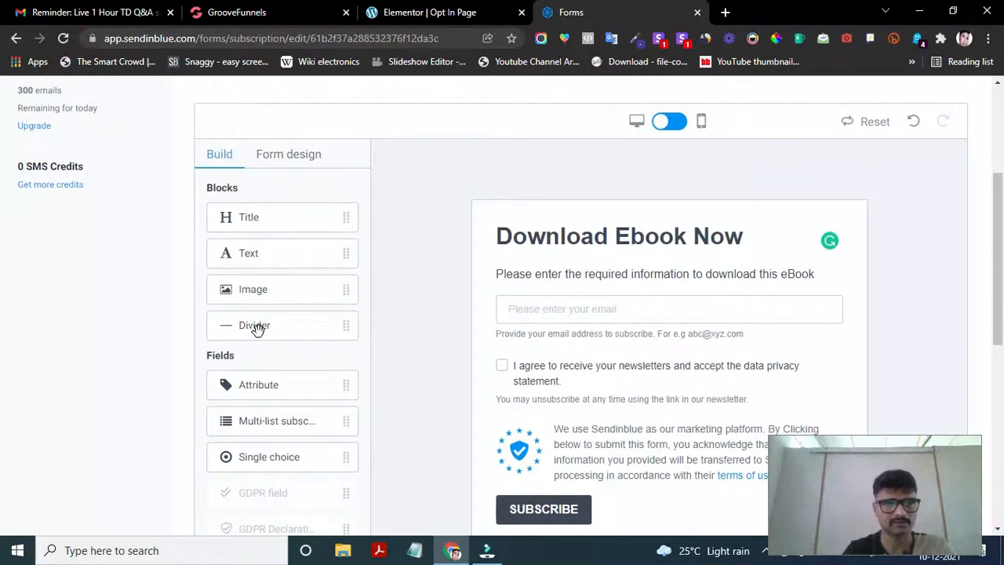
pyautogui.scroll(2, 256, 329)
pyautogui.scroll(-3, 258, 332)
pyautogui.scroll(-1, 263, 372)
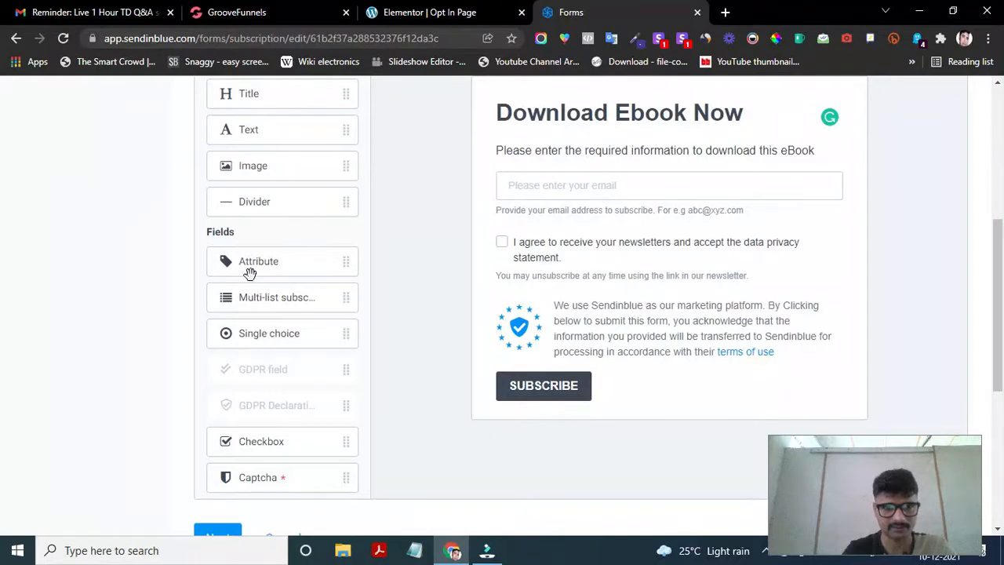
# - Drag an Attribute block to the top of the form, above the email field, and open its attribute list
pyautogui.moveTo(251, 262); pyautogui.dragTo(554, 262)
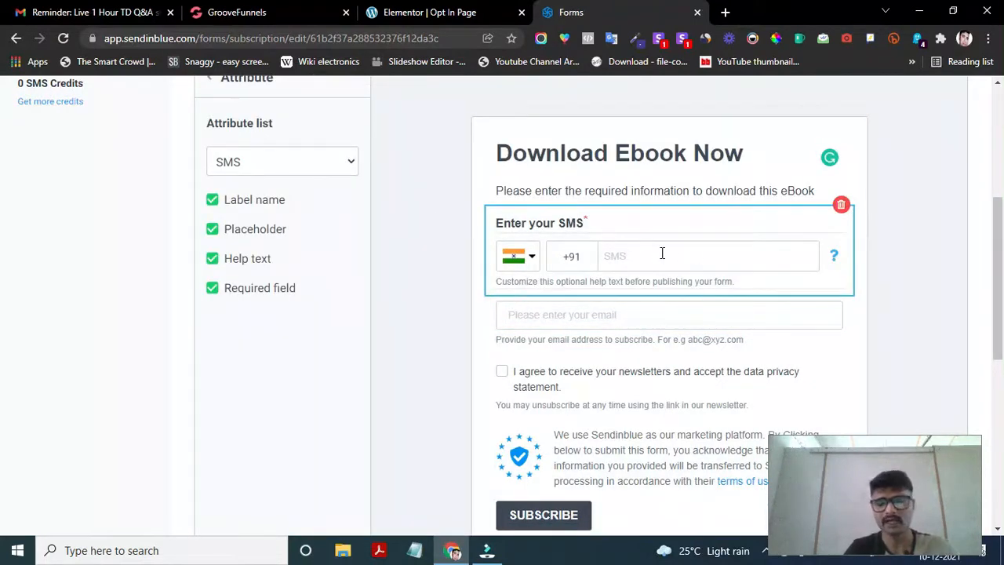
pyautogui.scroll(1, 265, 236)
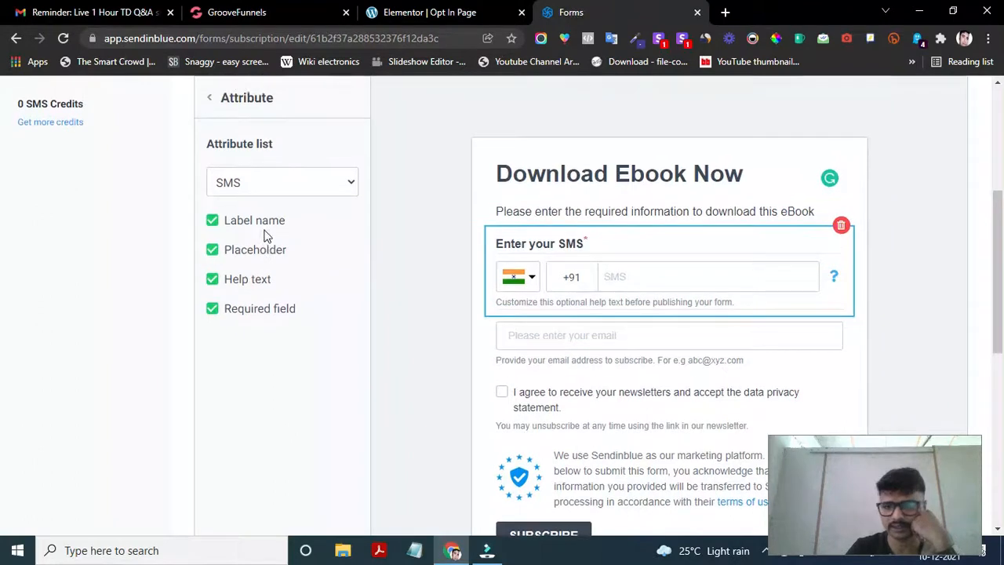
pyautogui.scroll(-1, 576, 301)
pyautogui.scroll(1, 553, 326)
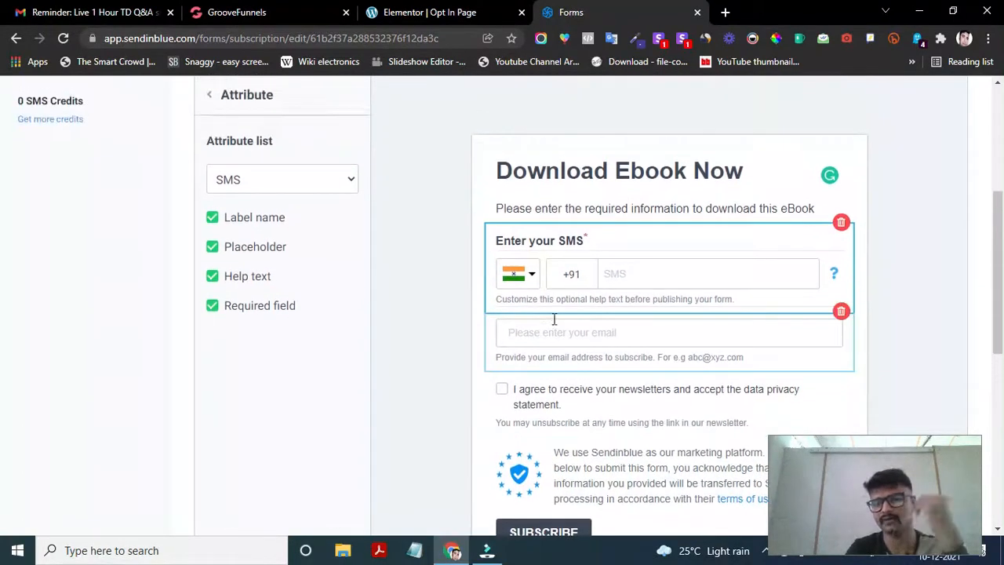
pyautogui.click(291, 186)
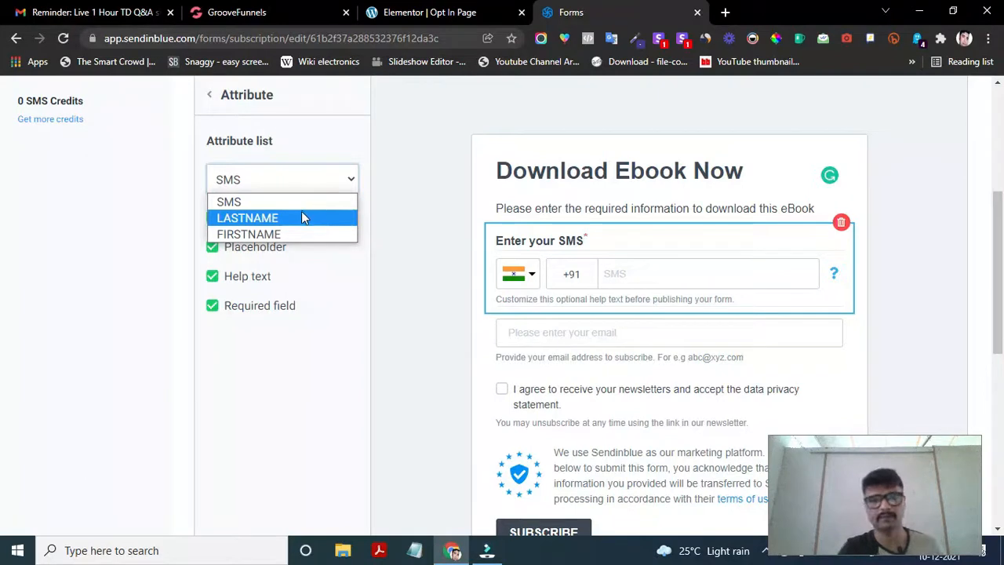
# - Switch the new field's attribute to FIRSTNAME and delete its 'Enter your FIRSTNAME' label
pyautogui.click(269, 233)
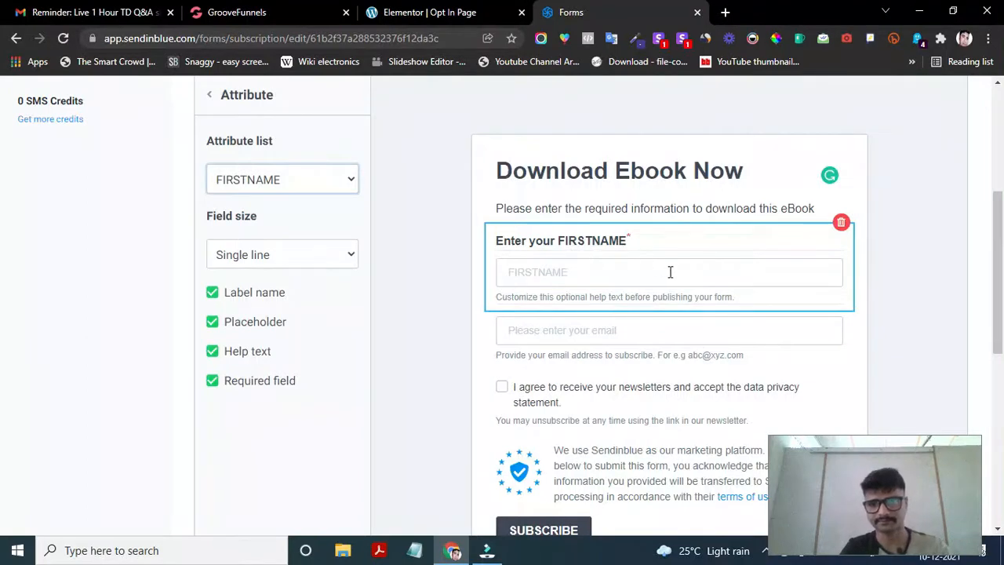
pyautogui.click(588, 239)
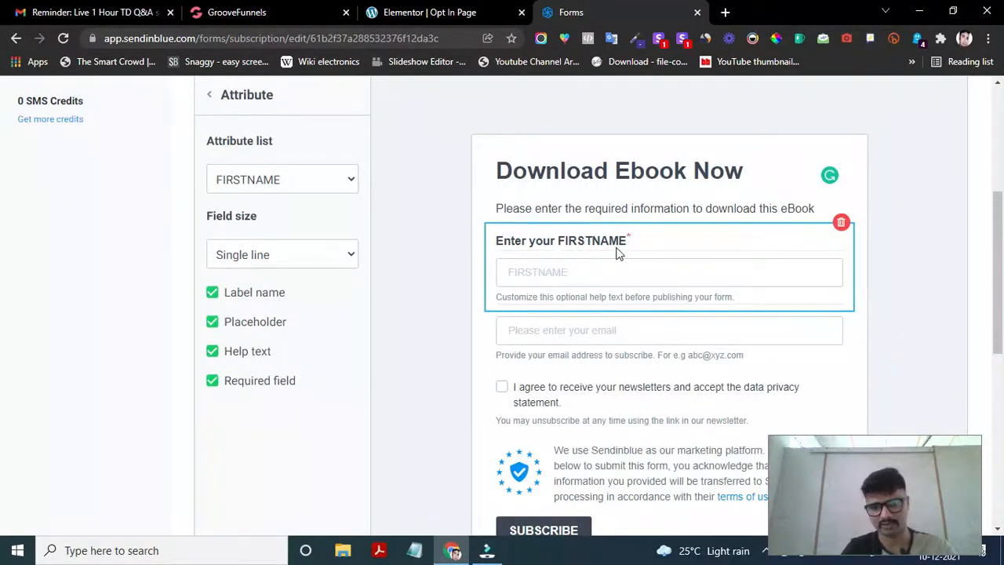
pyautogui.click(628, 241)
pyautogui.click(620, 238)
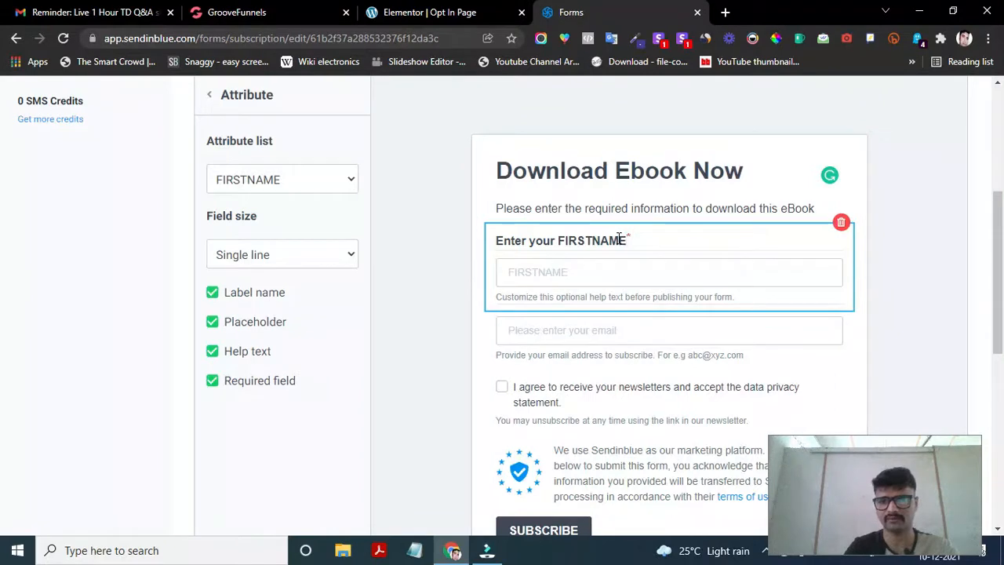
pyautogui.press('BackSpace')
pyautogui.press('BackSpace')
pyautogui.press('BackSpace')
pyautogui.press('BackSpace')
pyautogui.press('BackSpace')
pyautogui.press('BackSpace')
pyautogui.press('BackSpace')
pyautogui.press('BackSpace')
pyautogui.press('BackSpace')
pyautogui.press('BackSpace')
pyautogui.press('BackSpace')
pyautogui.press('BackSpace')
pyautogui.press('BackSpace')
pyautogui.press('BackSpace')
pyautogui.press('BackSpace')
pyautogui.press('BackSpace')
pyautogui.press('BackSpace')
pyautogui.press('BackSpace')
pyautogui.press('BackSpace')
pyautogui.press('BackSpace')
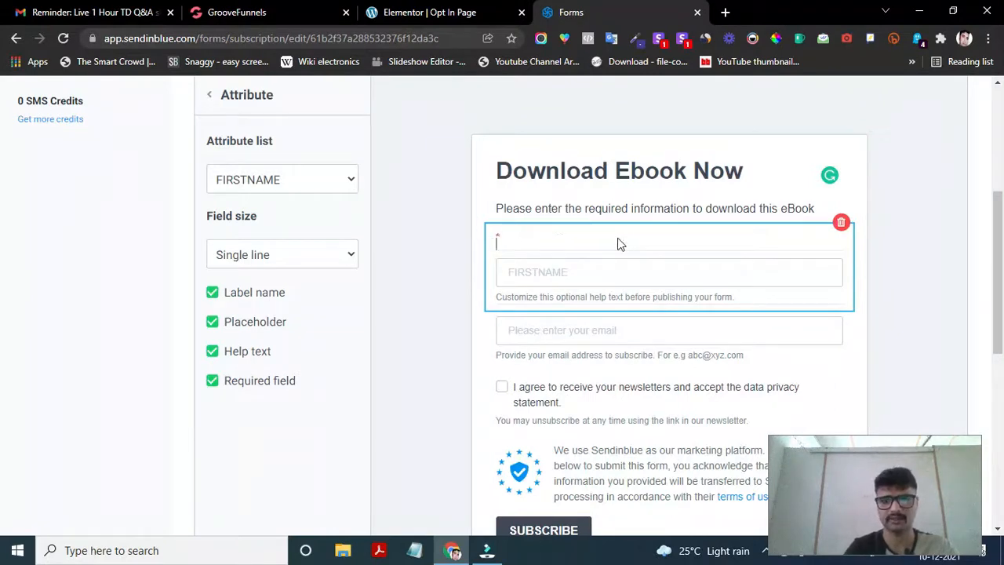
pyautogui.click(644, 295)
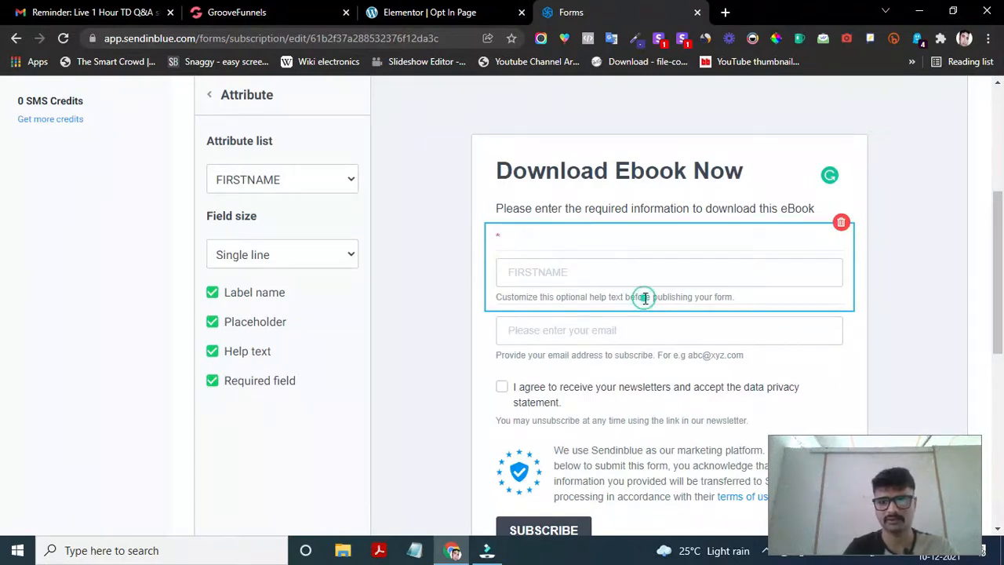
pyautogui.click(643, 188)
pyautogui.scroll(-1, 610, 266)
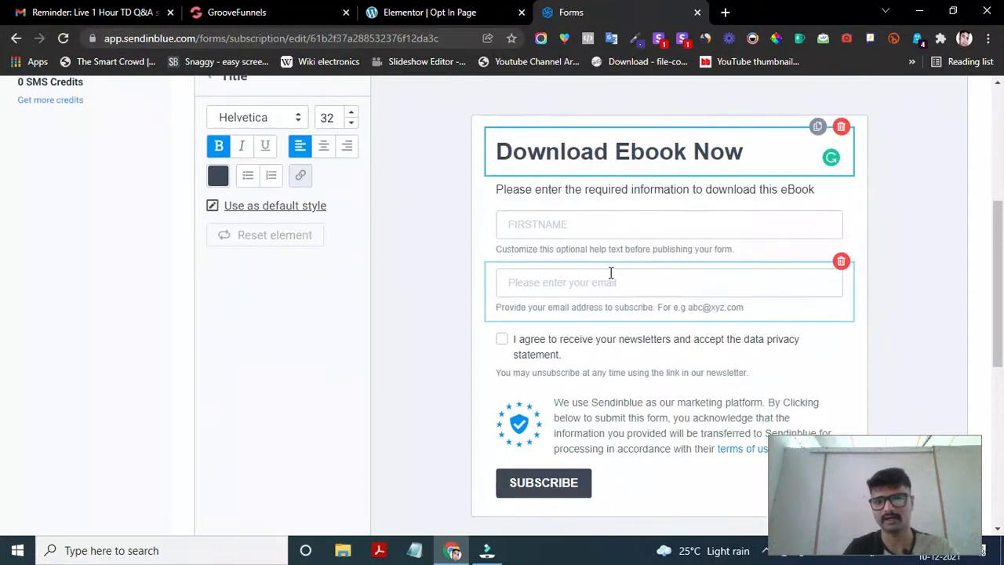
# - Replace the first-name field's placeholder with 'Please enter your first name'
pyautogui.doubleClick(573, 225)
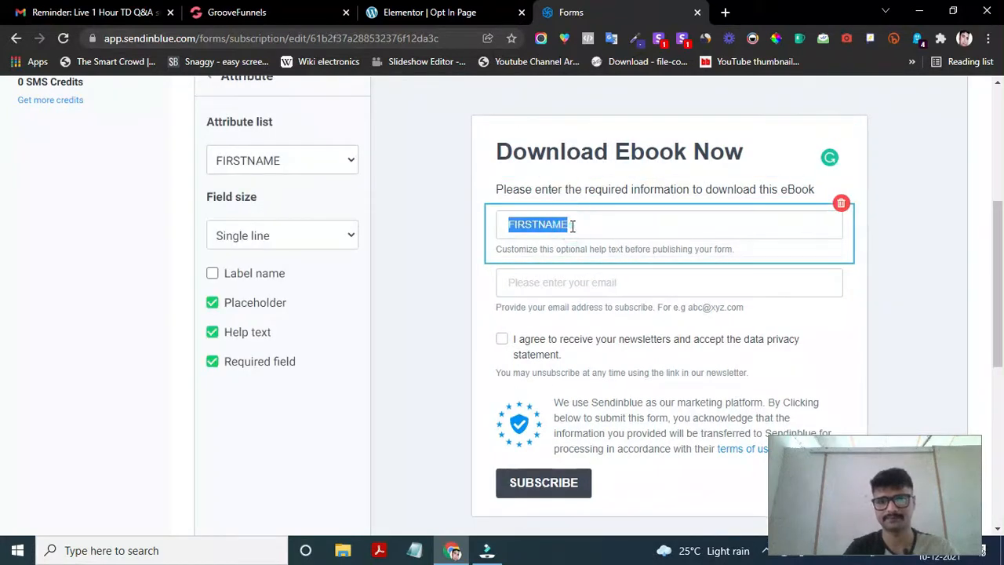
pyautogui.write('Please enter your firs')
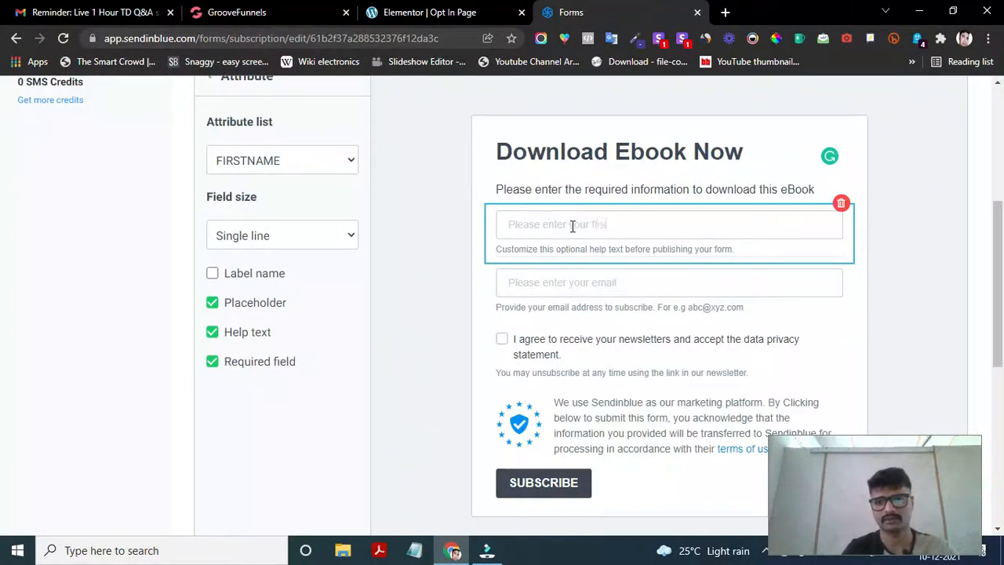
pyautogui.write('t name')
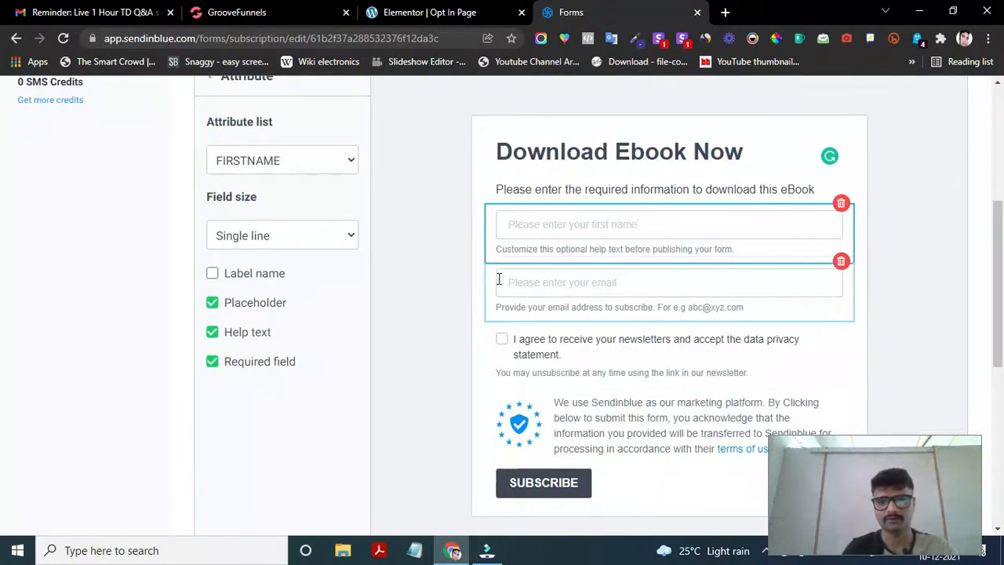
pyautogui.scroll(-1, 518, 325)
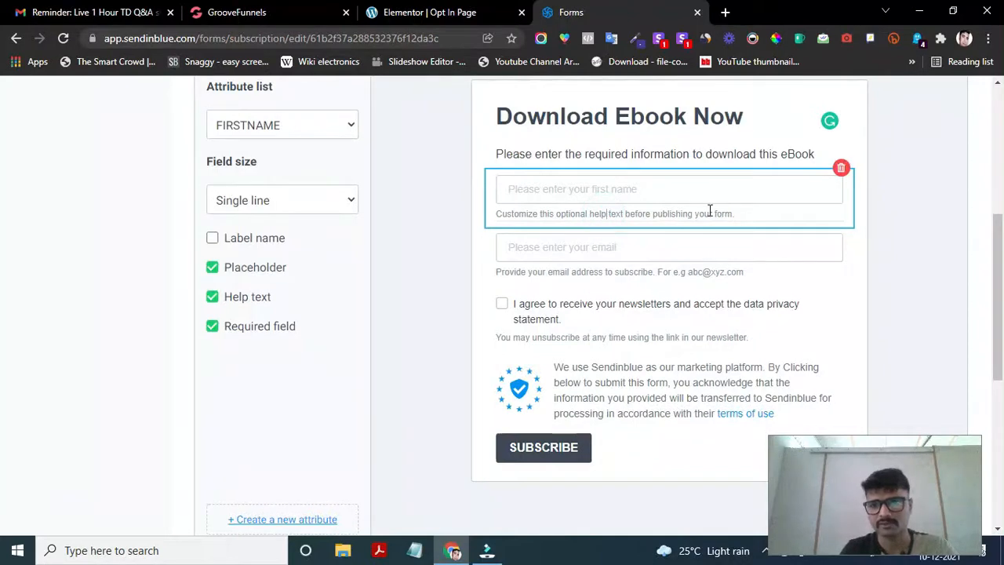
# - Delete the help text under the first-name and email fields
pyautogui.moveTo(734, 214); pyautogui.dragTo(497, 212)
pyautogui.press('BackSpace')
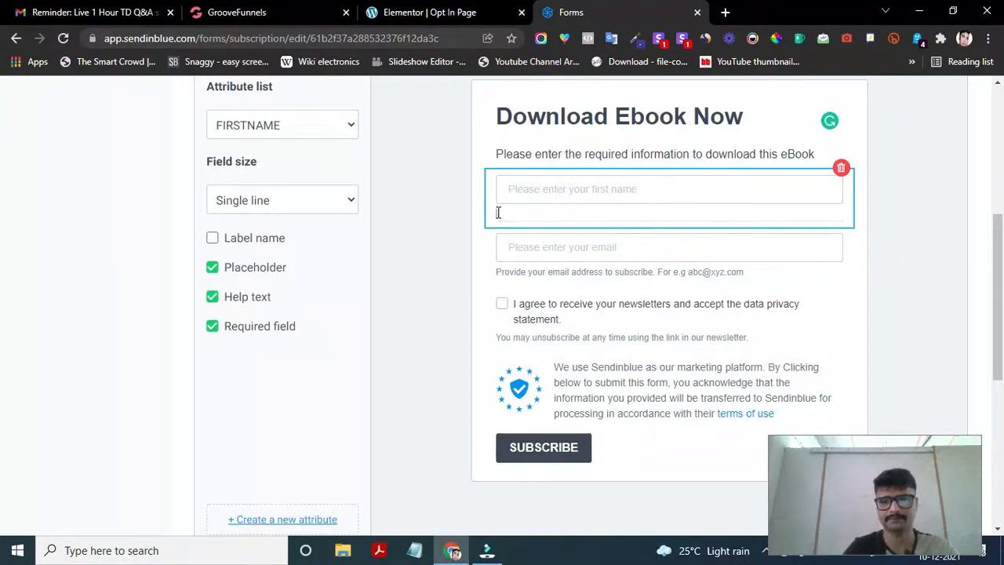
pyautogui.click(680, 276)
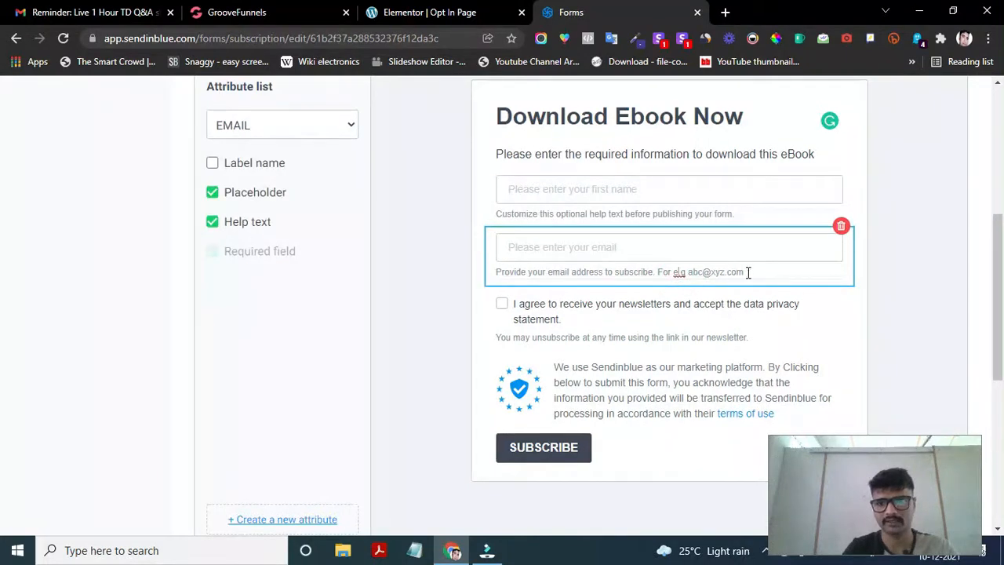
pyautogui.moveTo(745, 273); pyautogui.dragTo(498, 270)
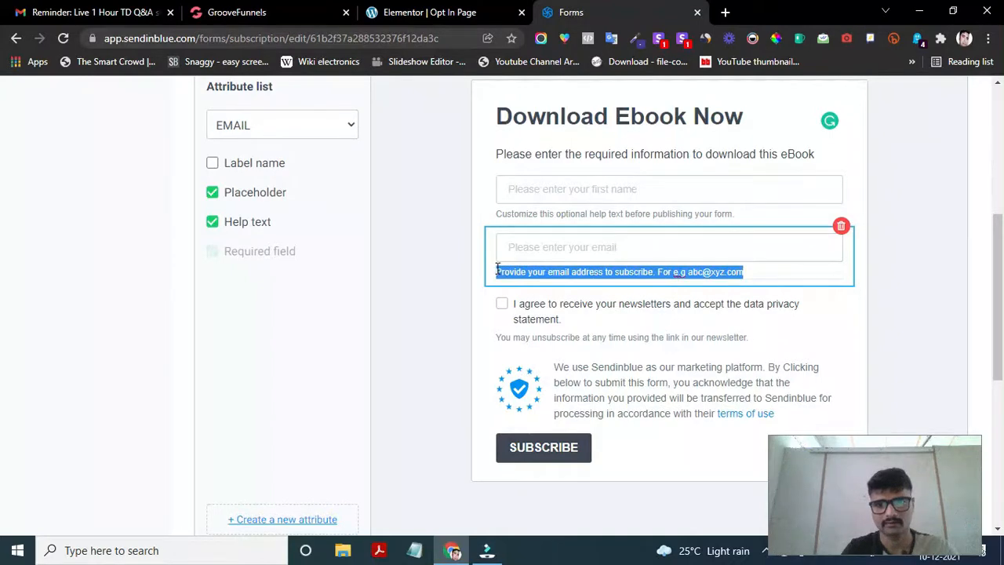
pyautogui.press('BackSpace')
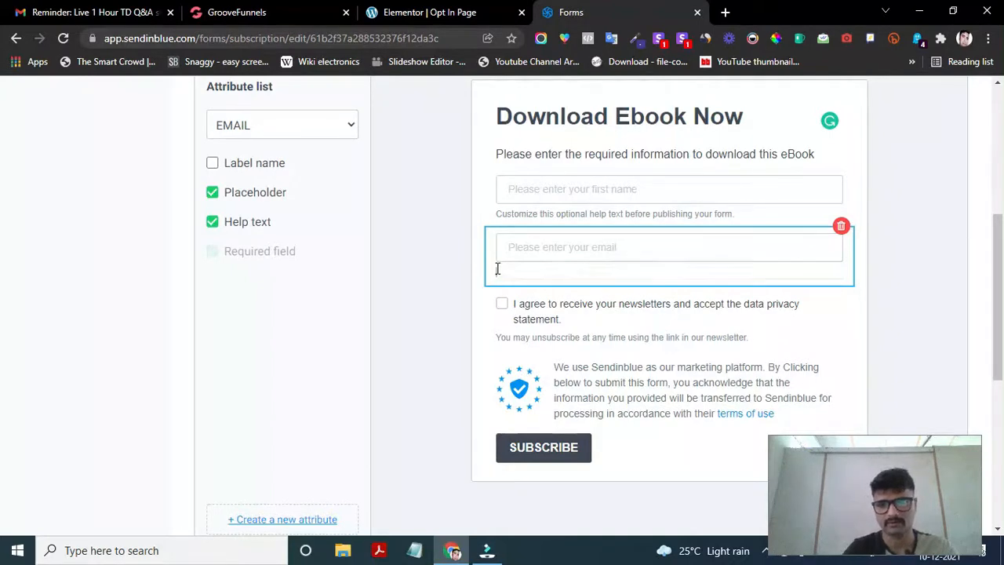
# - Reselect each field and clear the remaining first-name and email help text
pyautogui.click(637, 221)
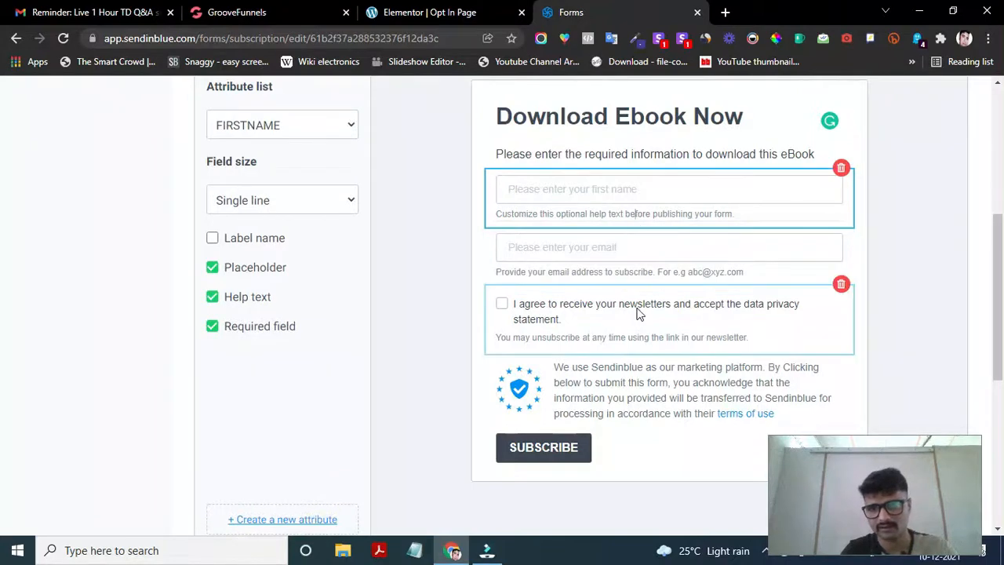
pyautogui.click(650, 226)
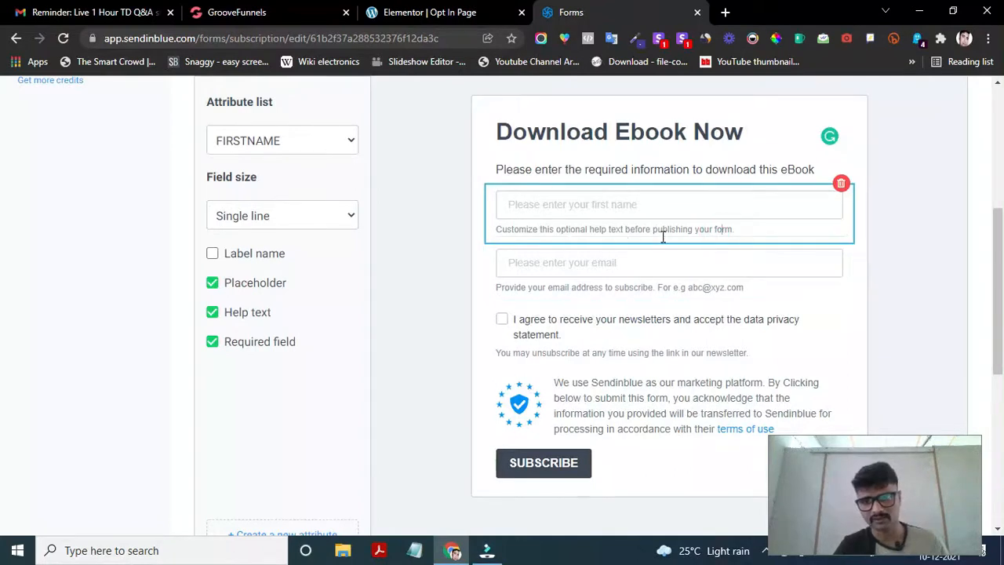
pyautogui.moveTo(738, 233); pyautogui.dragTo(505, 229)
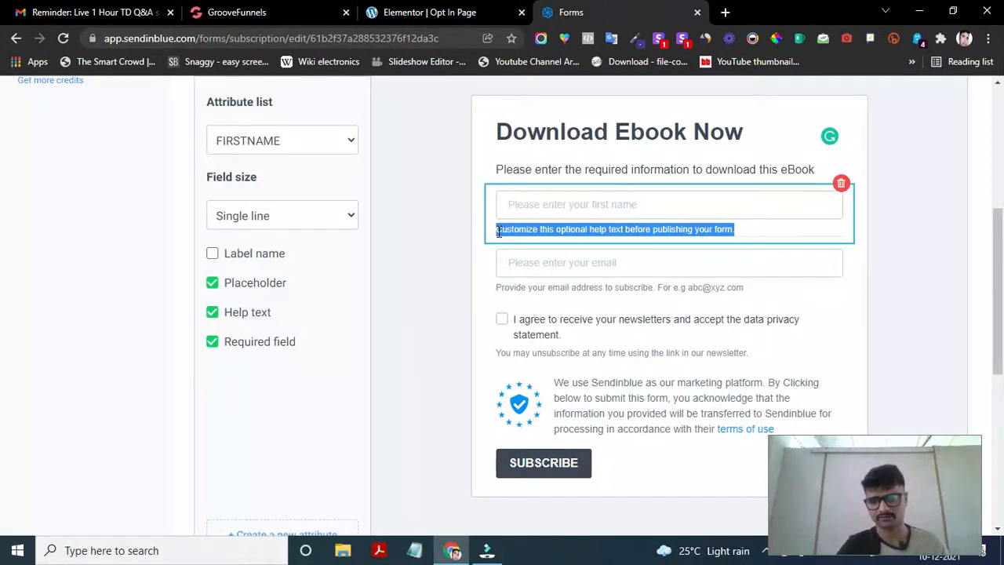
pyautogui.press('BackSpace')
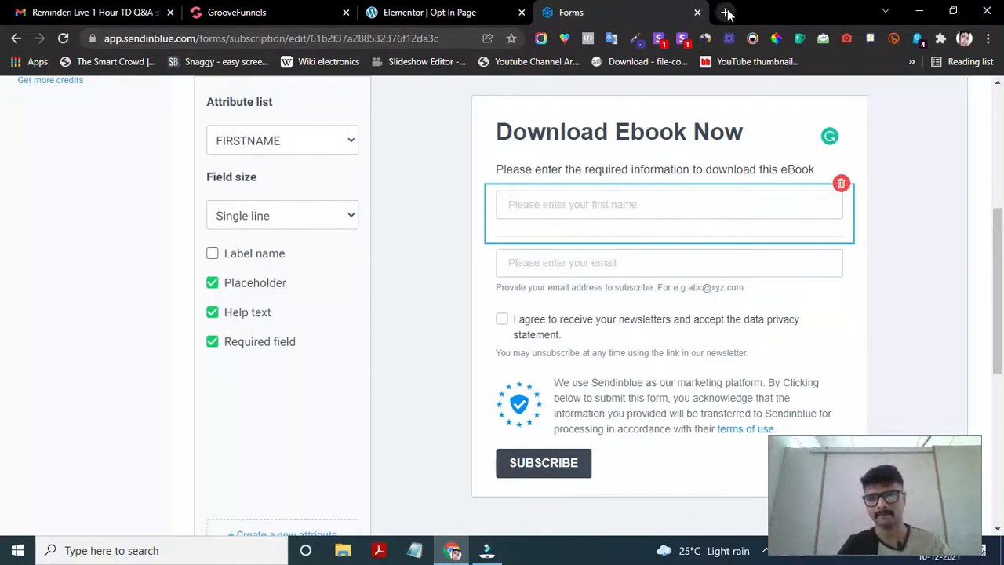
pyautogui.scroll(-1, 629, 262)
pyautogui.scroll(1, 629, 265)
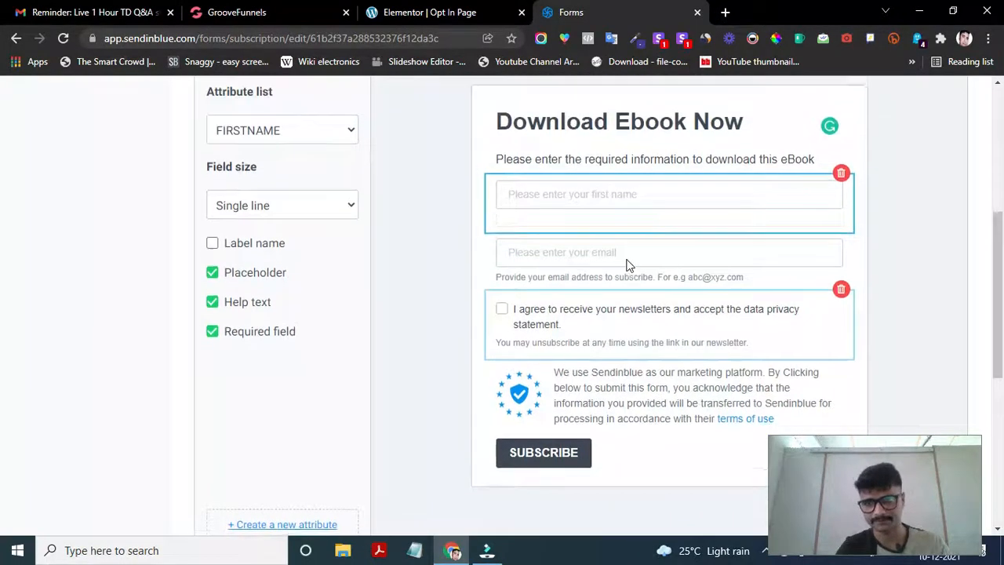
pyautogui.scroll(-1, 628, 265)
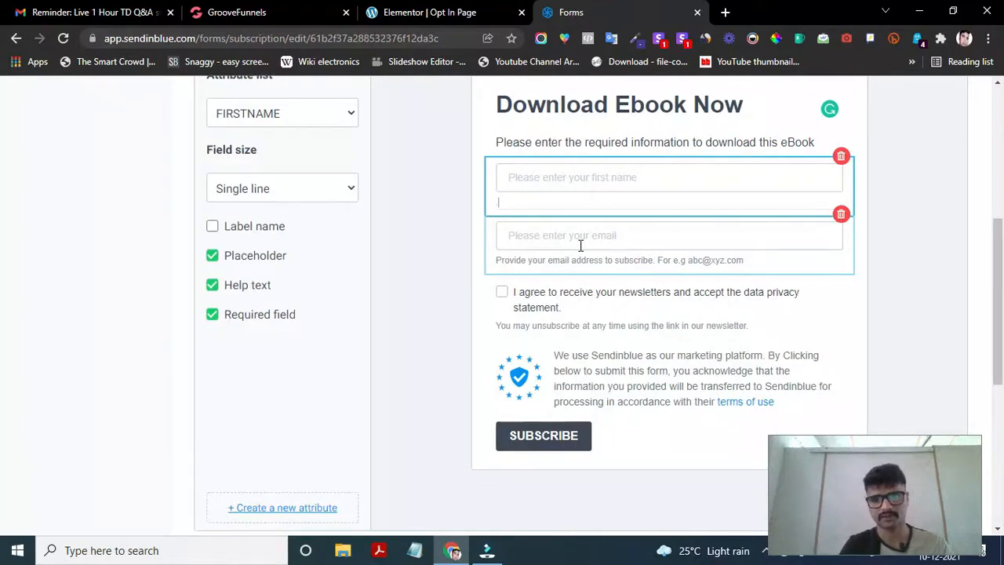
pyautogui.click(599, 324)
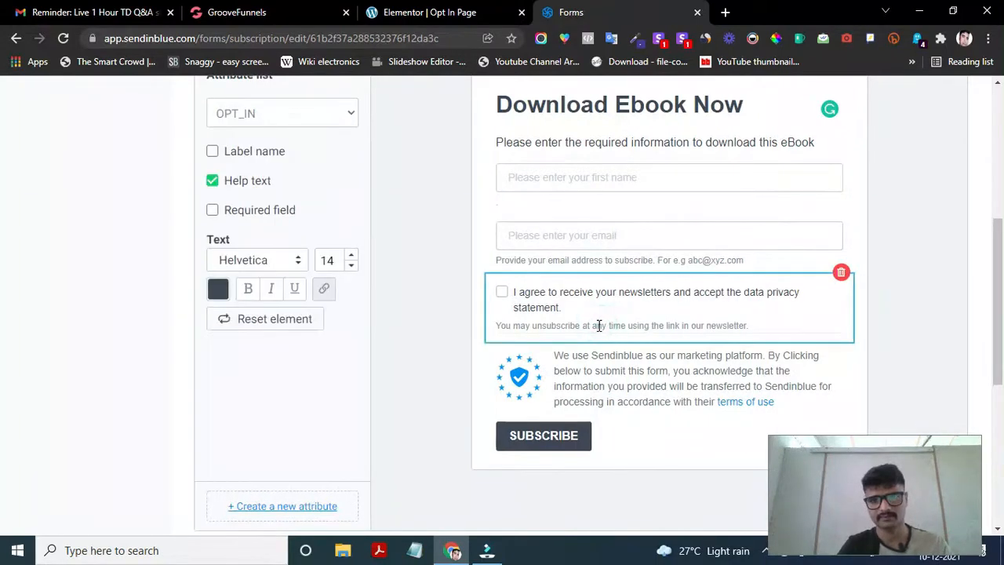
pyautogui.click(608, 267)
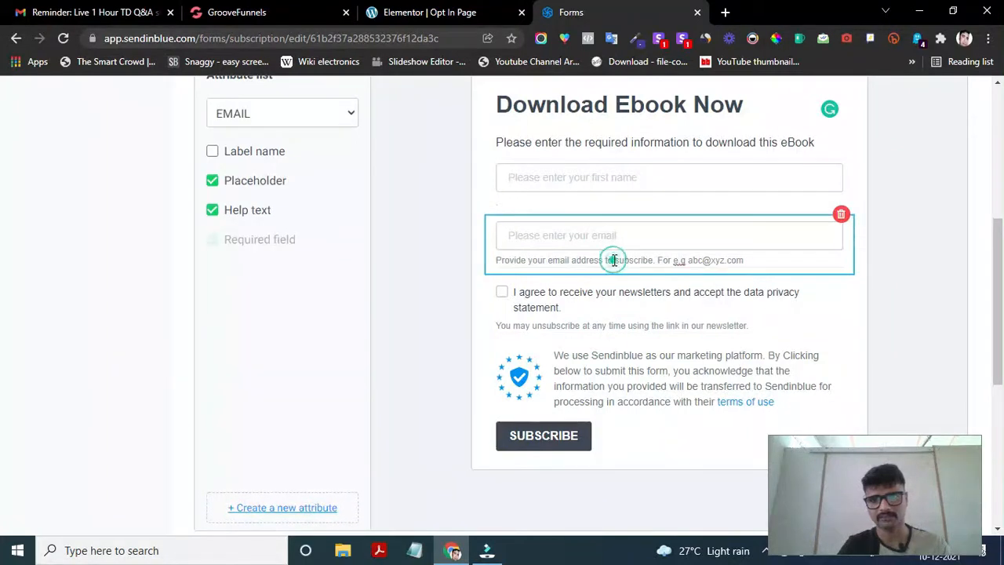
pyautogui.moveTo(750, 260); pyautogui.dragTo(497, 259)
pyautogui.press('BackSpace')
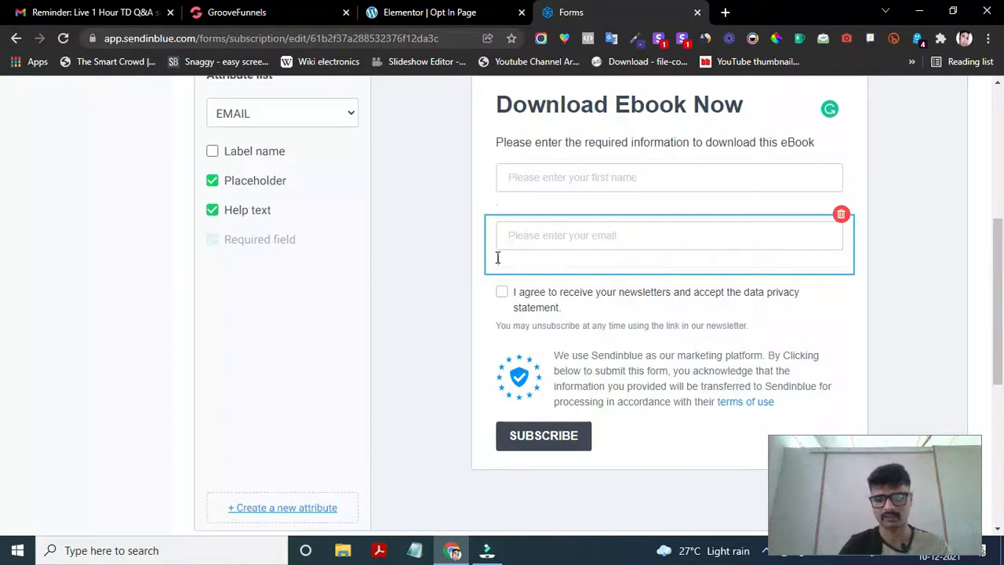
pyautogui.click(662, 357)
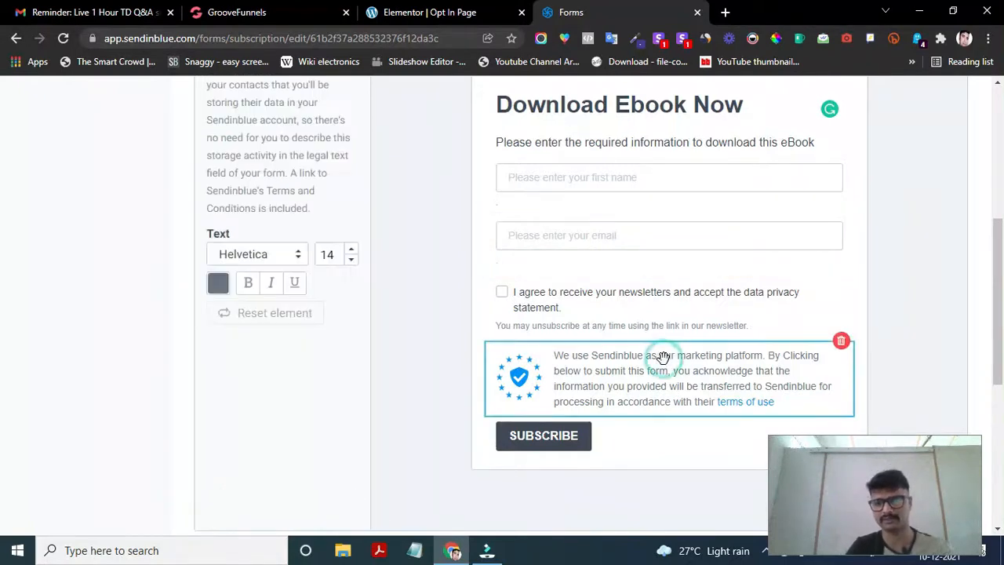
# - Centre-align the 'Download Ebook Now' title and set its font size to 29
pyautogui.scroll(1, 654, 157)
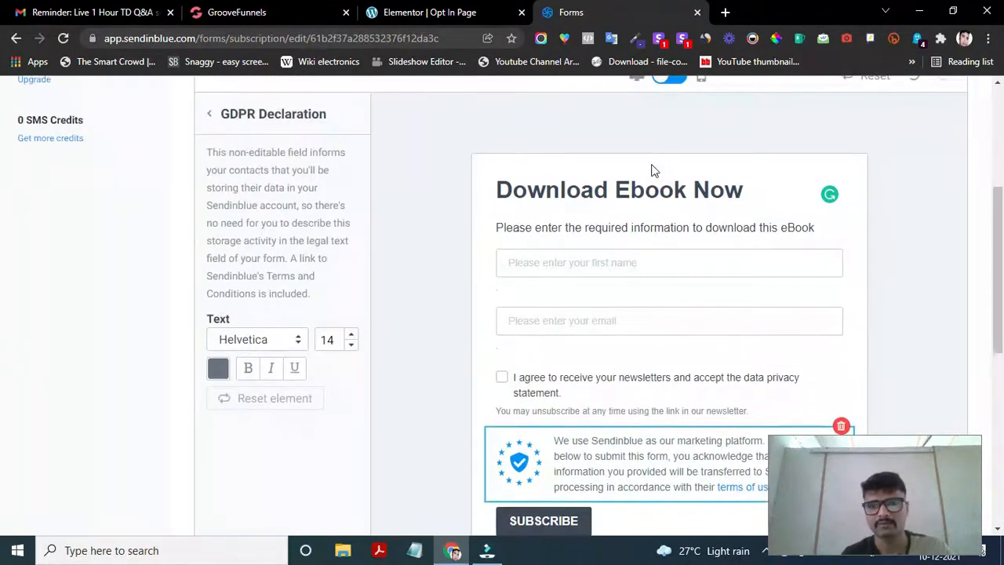
pyautogui.click(580, 194)
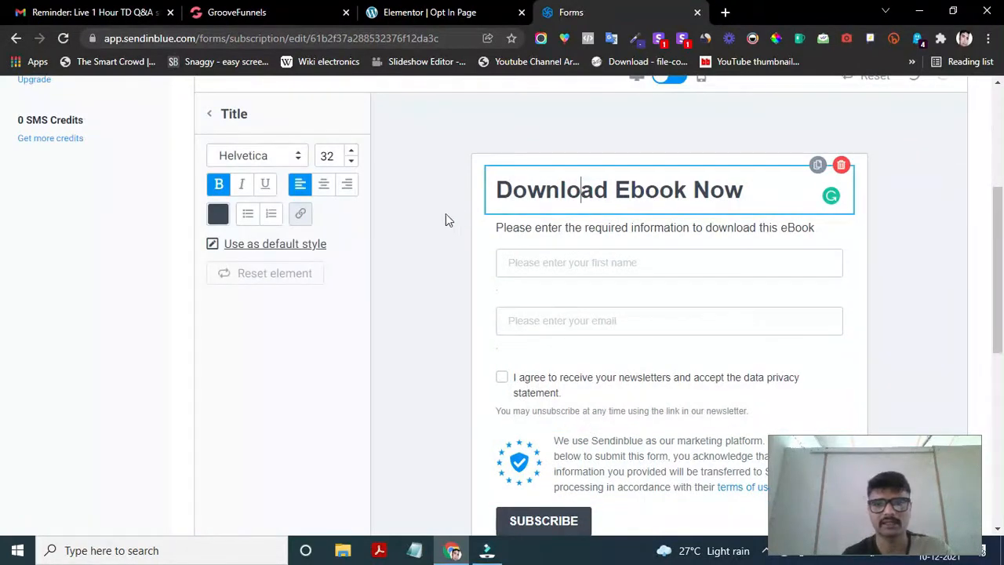
pyautogui.click(326, 187)
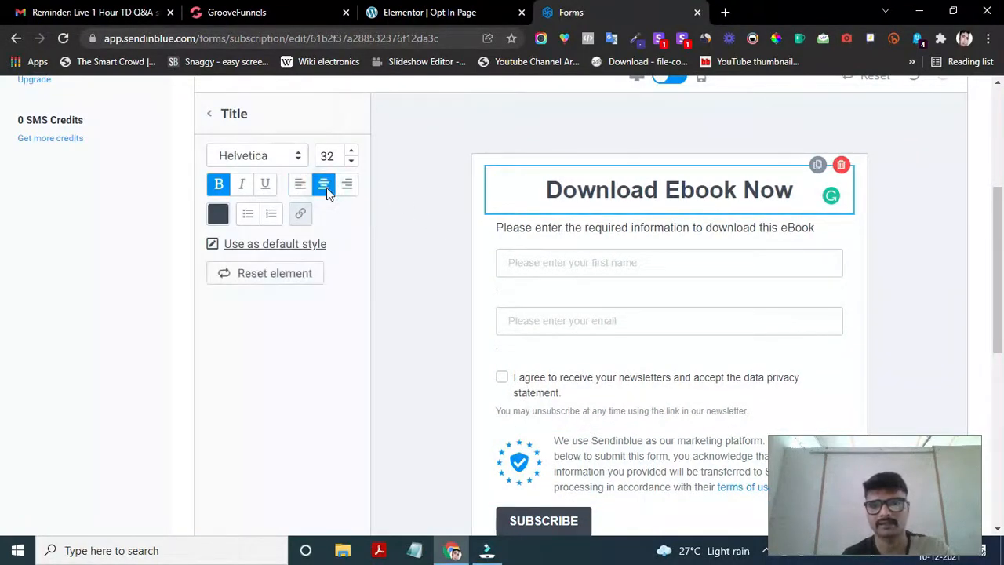
pyautogui.click(352, 162)
pyautogui.click(351, 163)
pyautogui.click(351, 163)
pyautogui.click(352, 162)
pyautogui.click(351, 162)
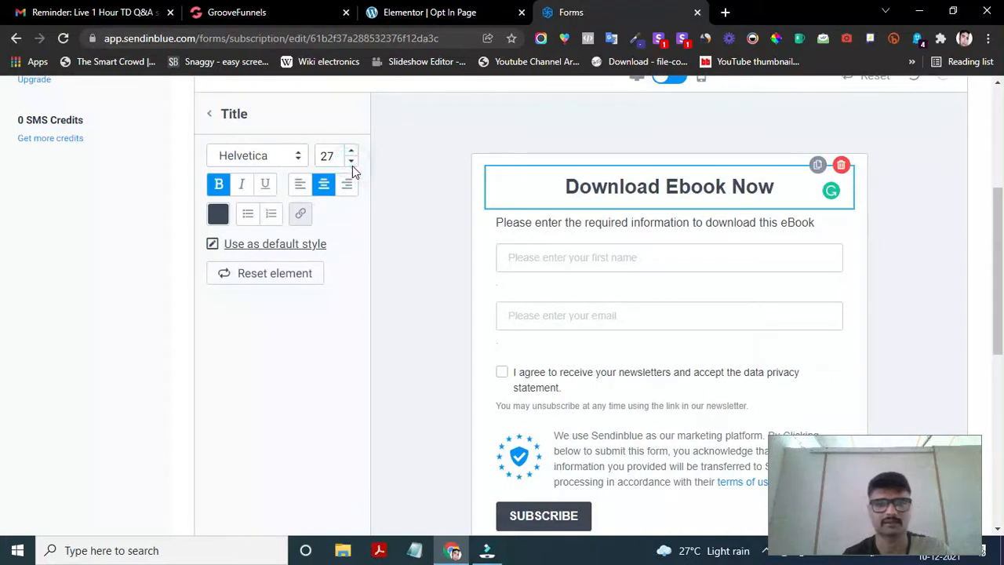
pyautogui.click(352, 151)
pyautogui.click(352, 151)
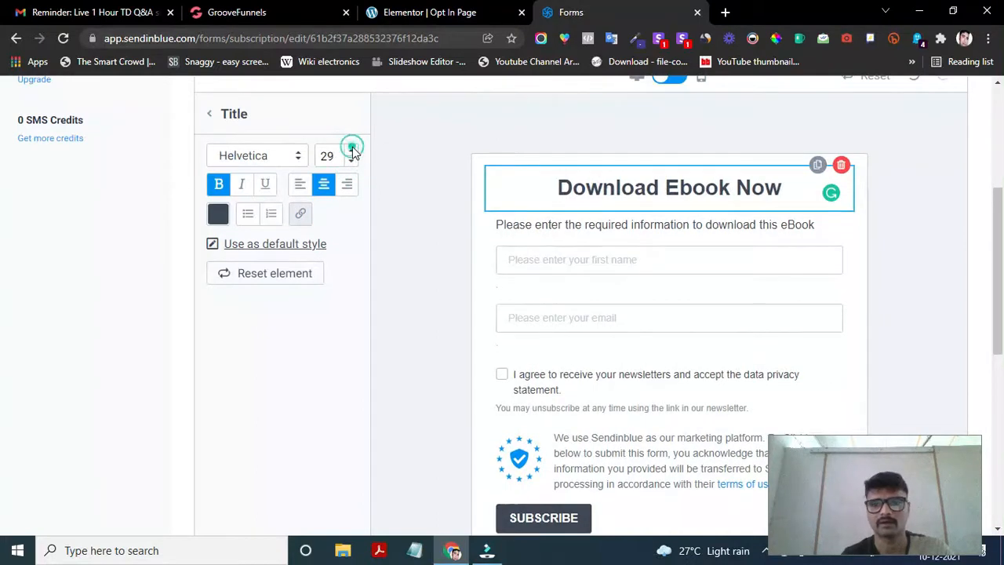
pyautogui.click(659, 226)
pyautogui.scroll(-1, 545, 341)
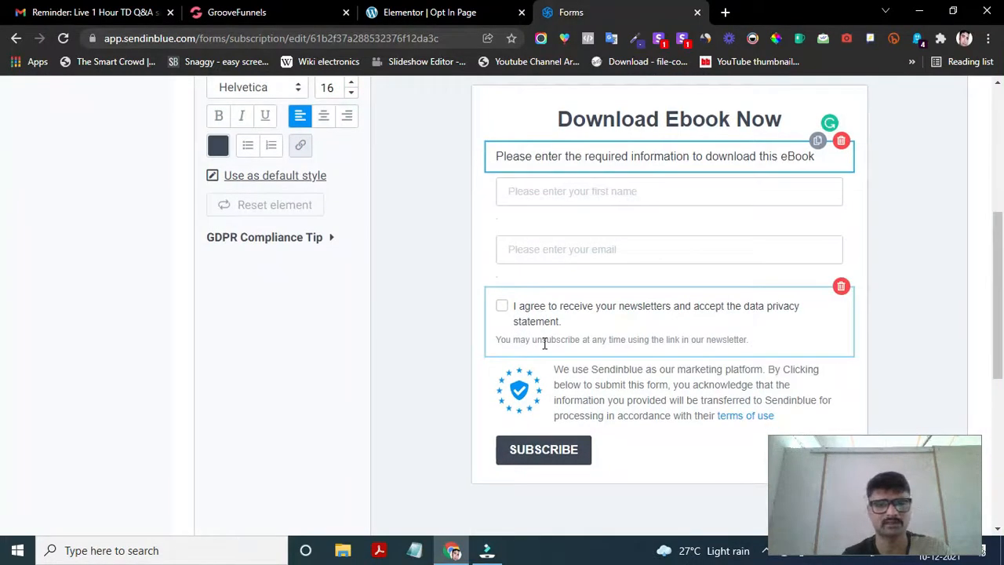
pyautogui.scroll(1, 542, 340)
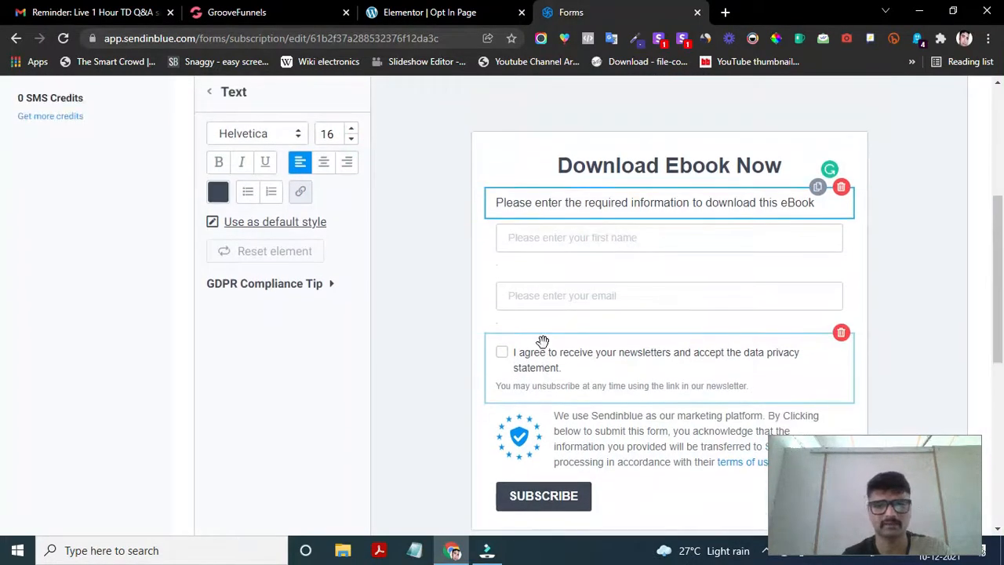
pyautogui.click(479, 149)
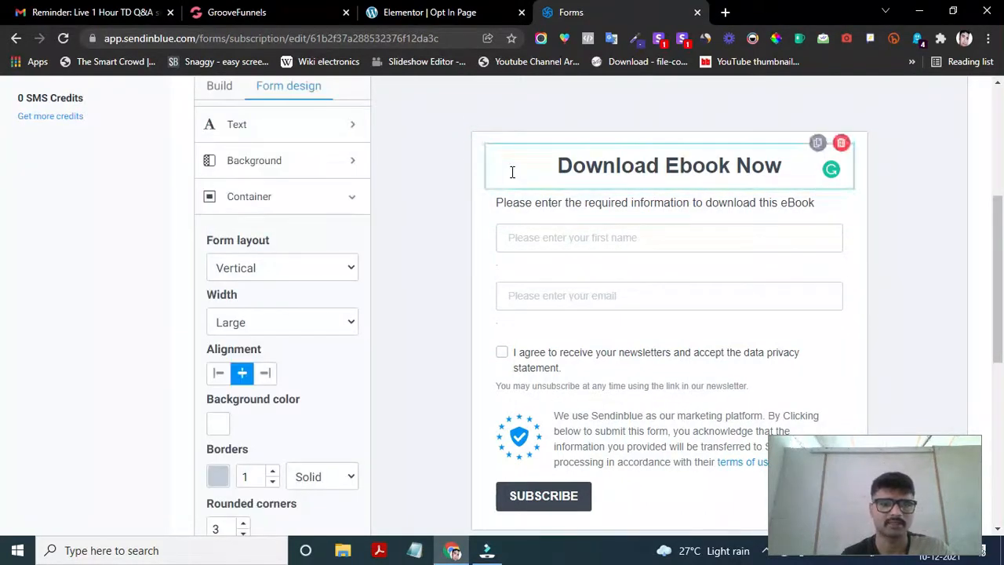
# - Set the form container's border colour to deep blue #0C52E4
pyautogui.click(218, 477)
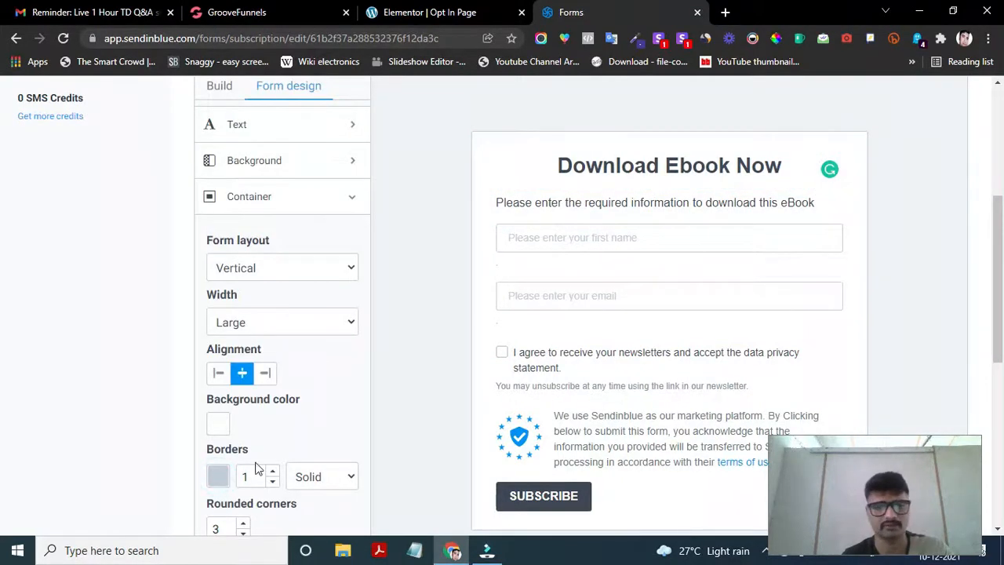
pyautogui.scroll(-2, 298, 356)
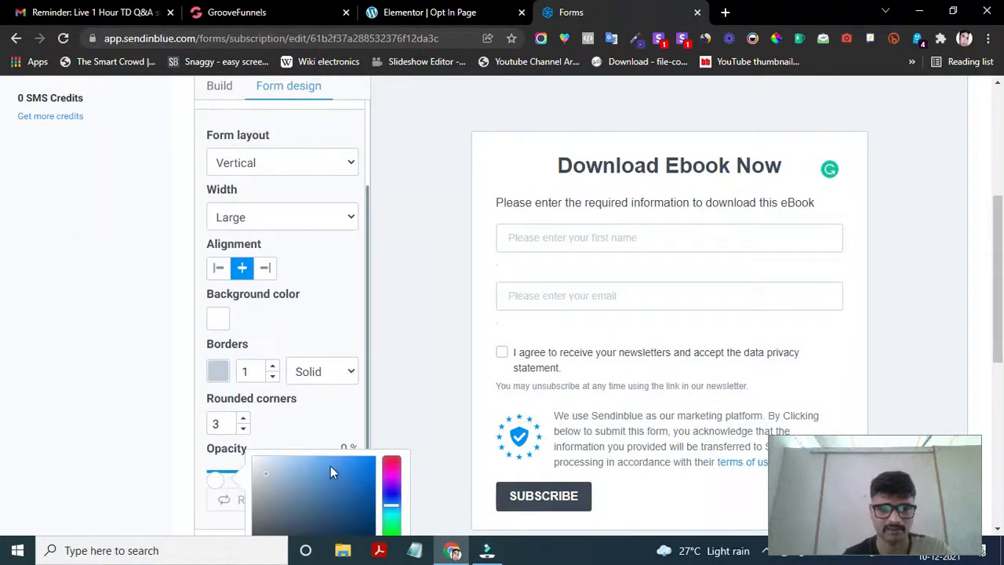
pyautogui.click(371, 475)
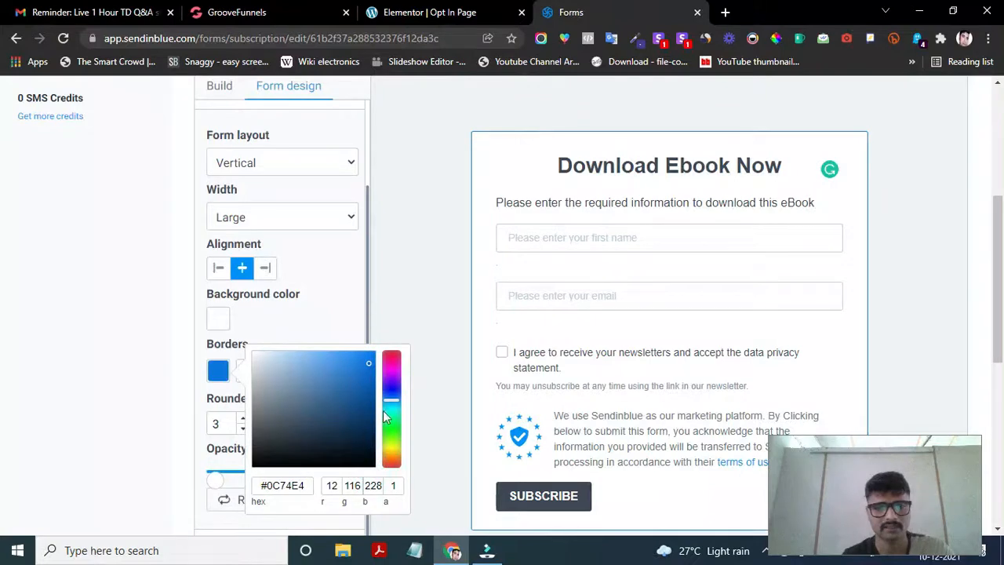
pyautogui.moveTo(392, 404); pyautogui.dragTo(392, 395)
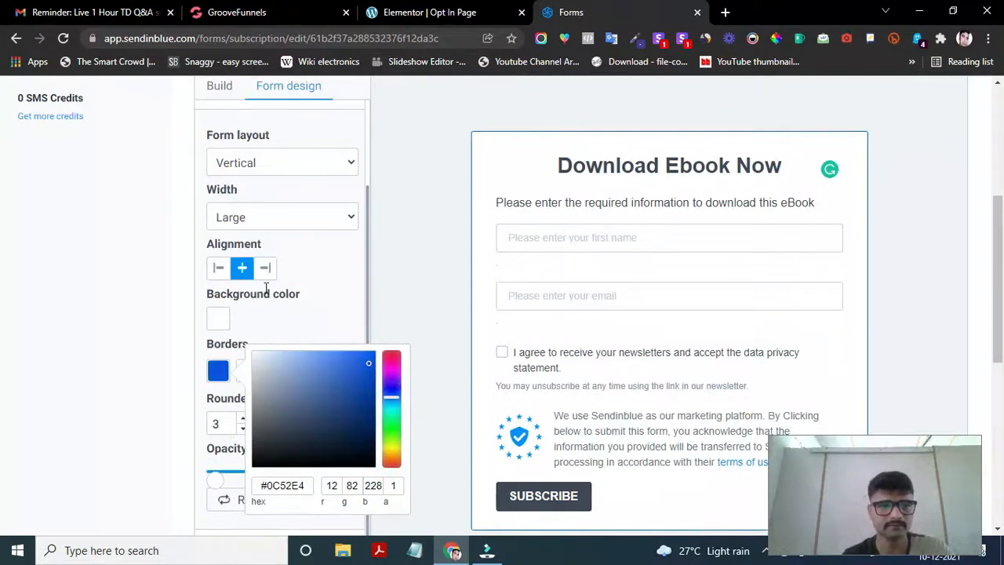
pyautogui.click(224, 317)
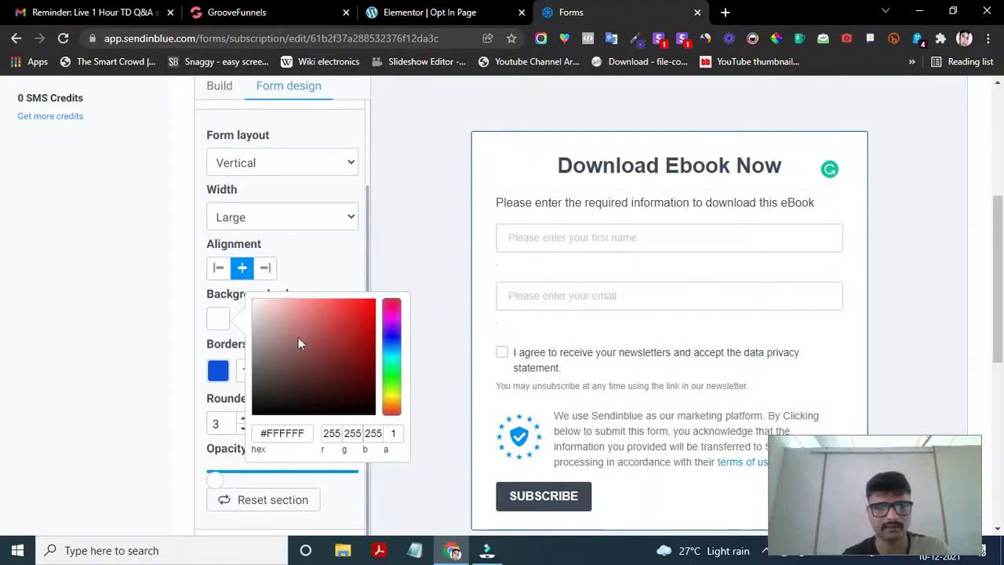
# - Try red, teal, slate, grey and green hues for the form background
pyautogui.click(346, 357)
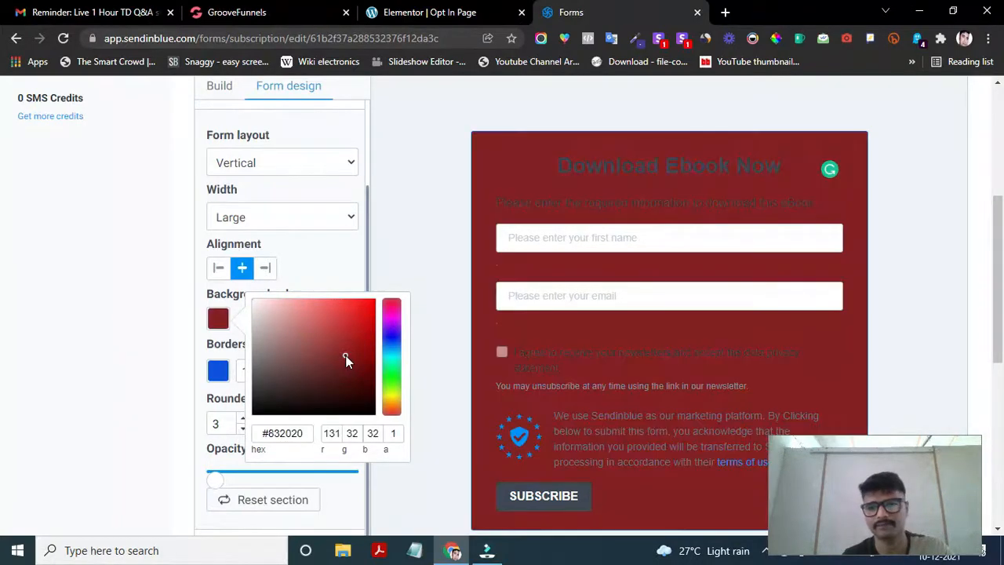
pyautogui.click(392, 339)
pyautogui.click(392, 353)
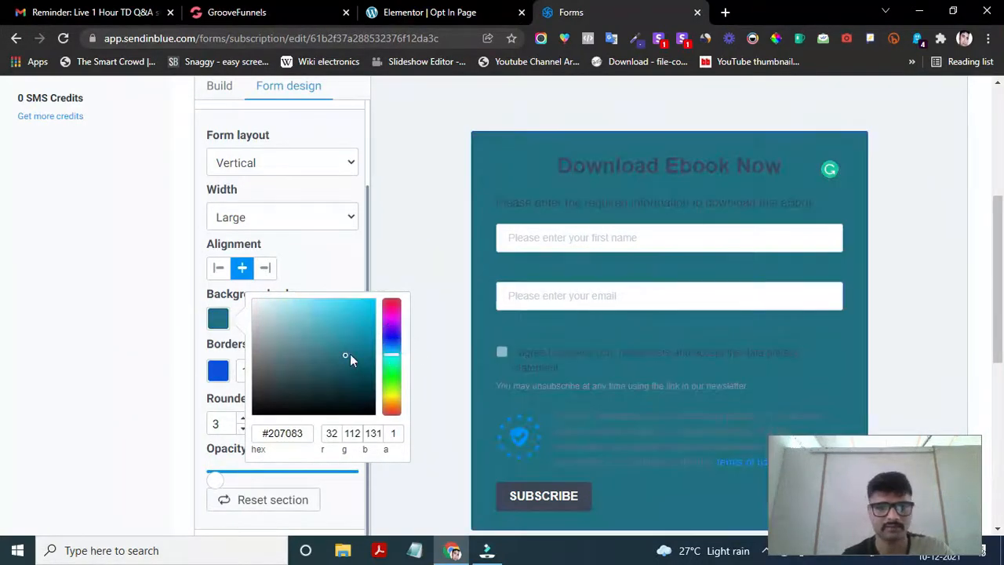
pyautogui.click(298, 374)
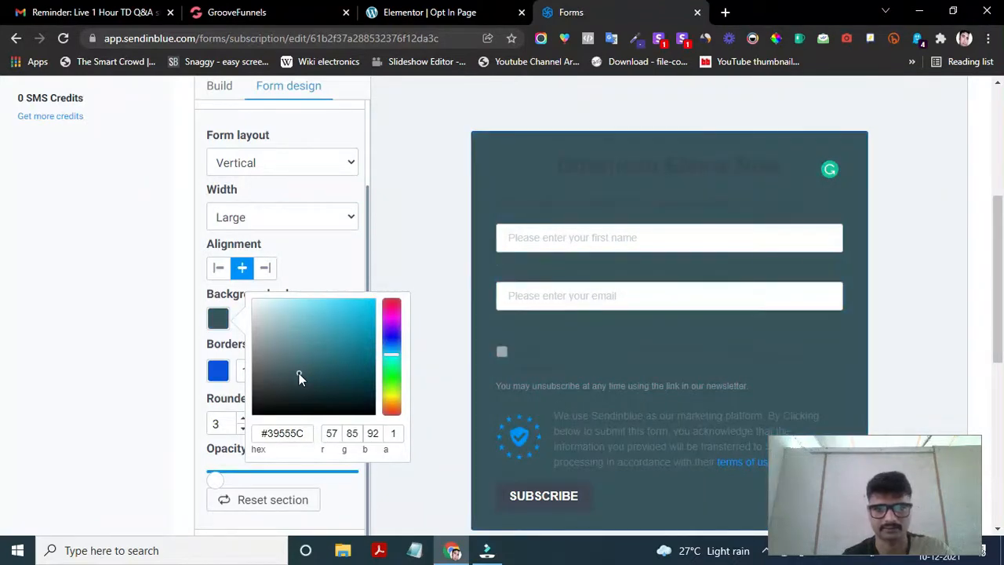
pyautogui.click(283, 345)
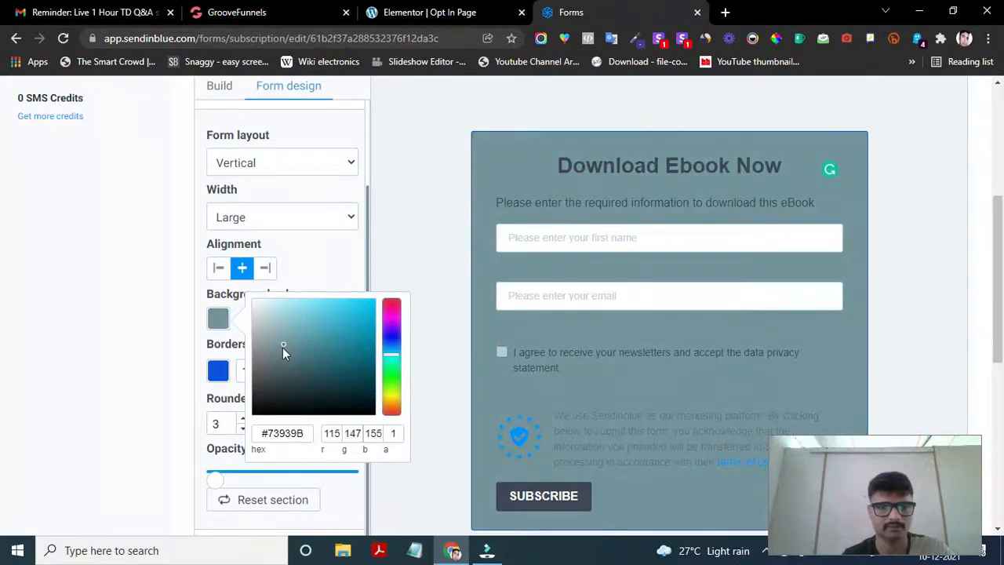
pyautogui.click(264, 354)
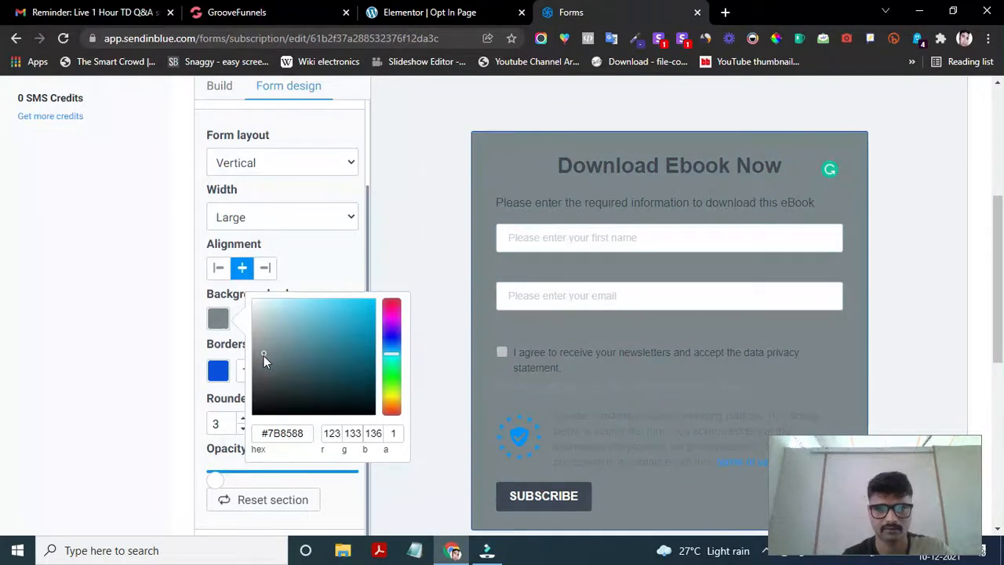
pyautogui.moveTo(260, 371); pyautogui.dragTo(272, 372)
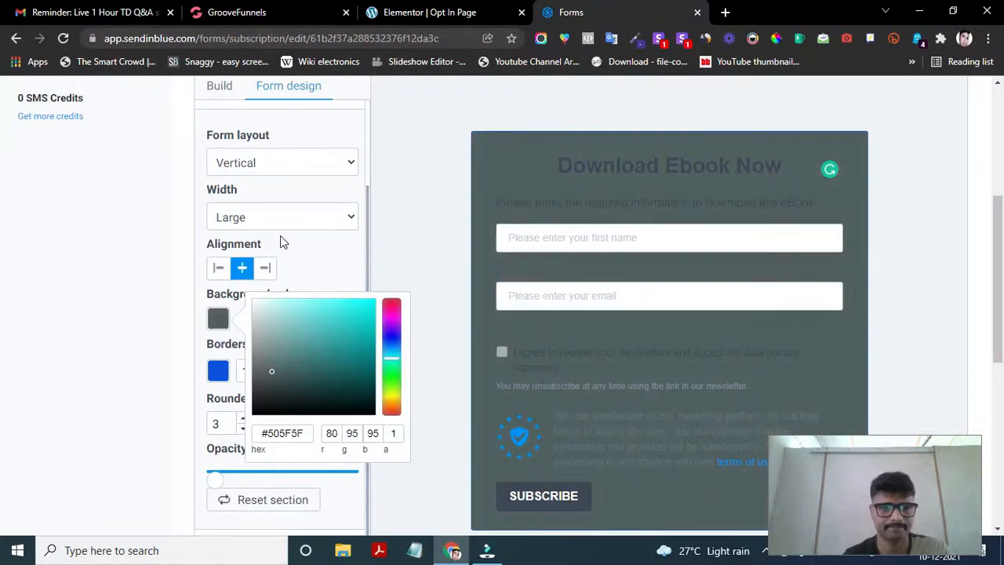
pyautogui.scroll(-1, 280, 226)
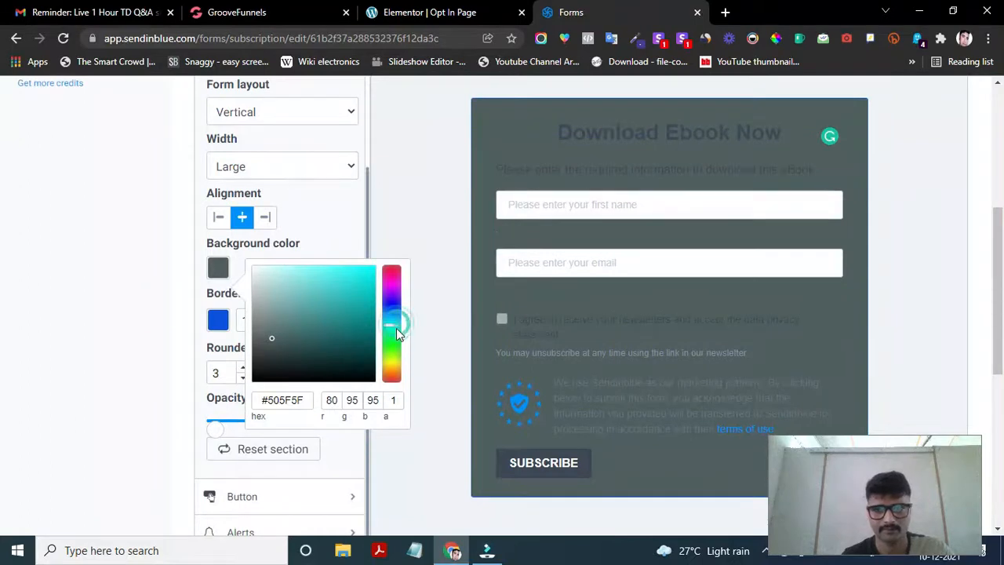
pyautogui.click(396, 346)
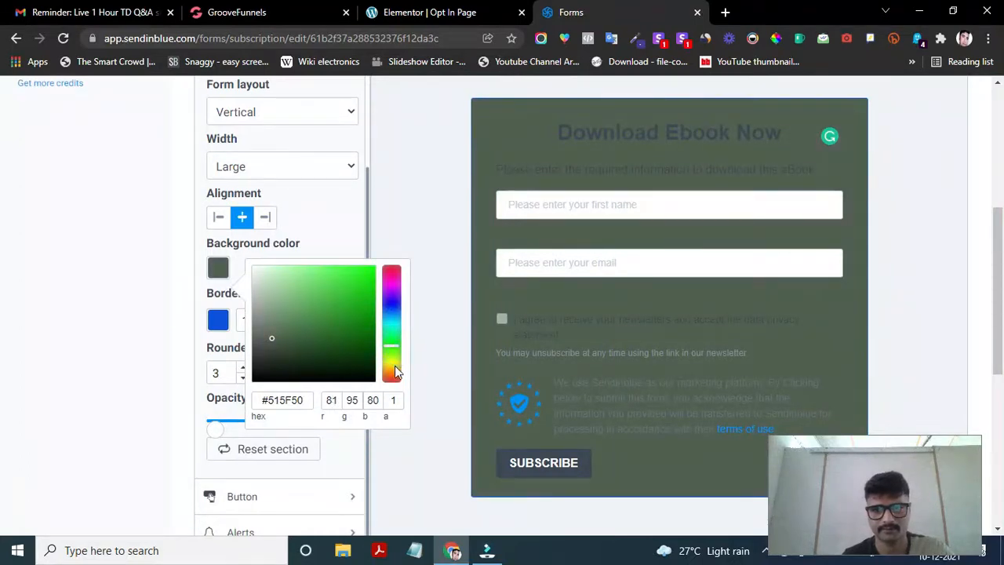
pyautogui.click(395, 367)
pyautogui.click(392, 335)
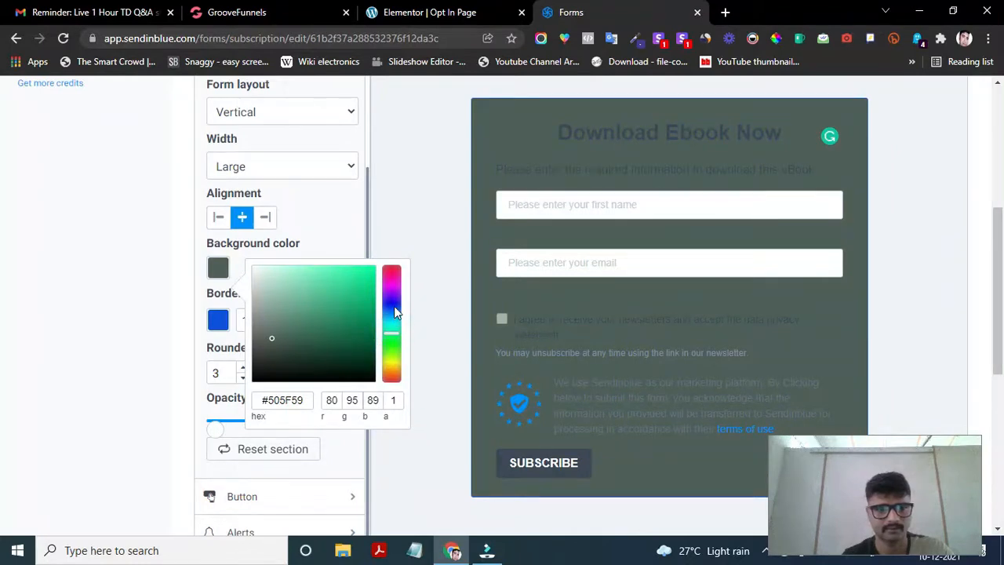
# - Refine the background from steel-blue to light grey #9FA8AE and close the picker
pyautogui.click(392, 306)
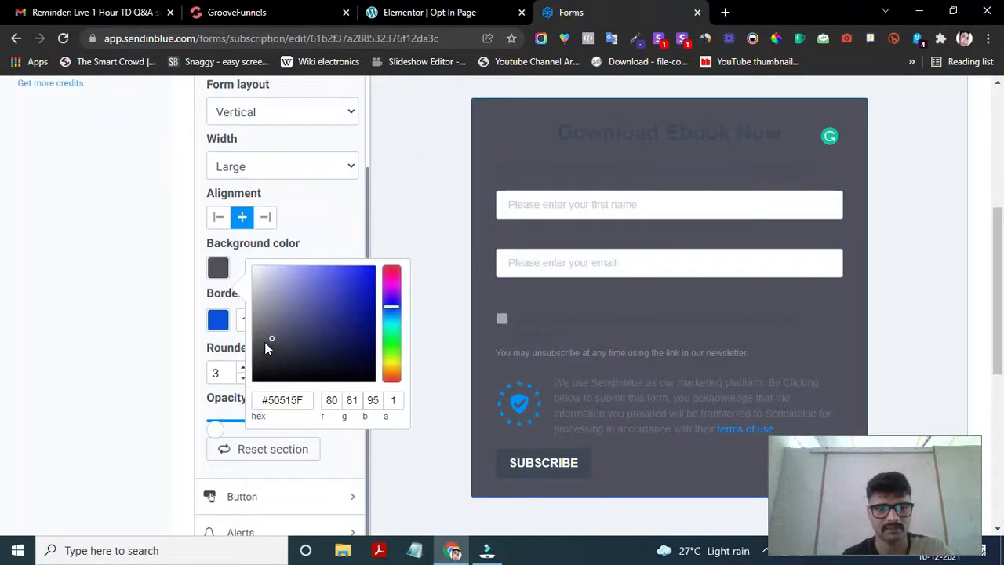
pyautogui.moveTo(274, 335); pyautogui.dragTo(265, 331)
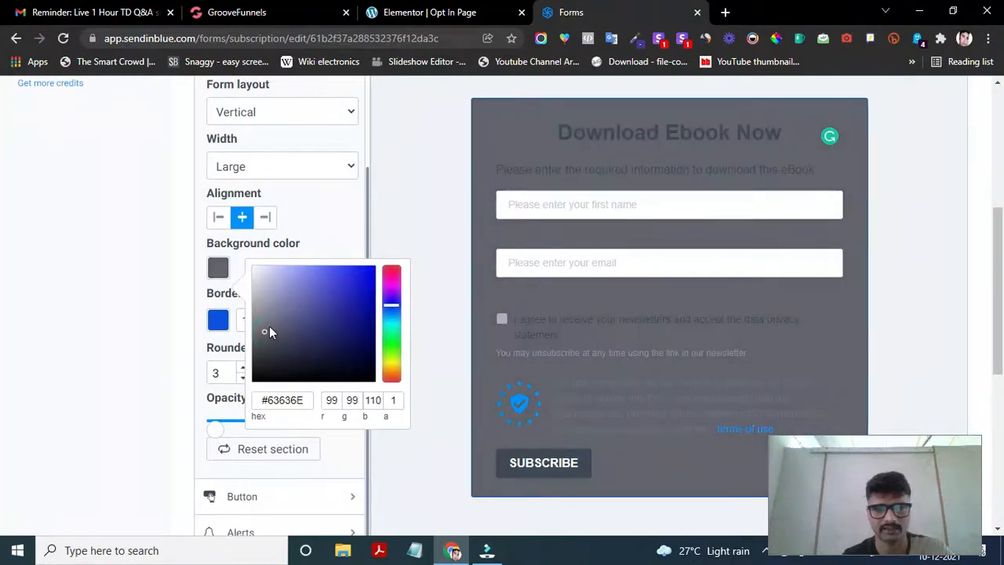
pyautogui.click(298, 308)
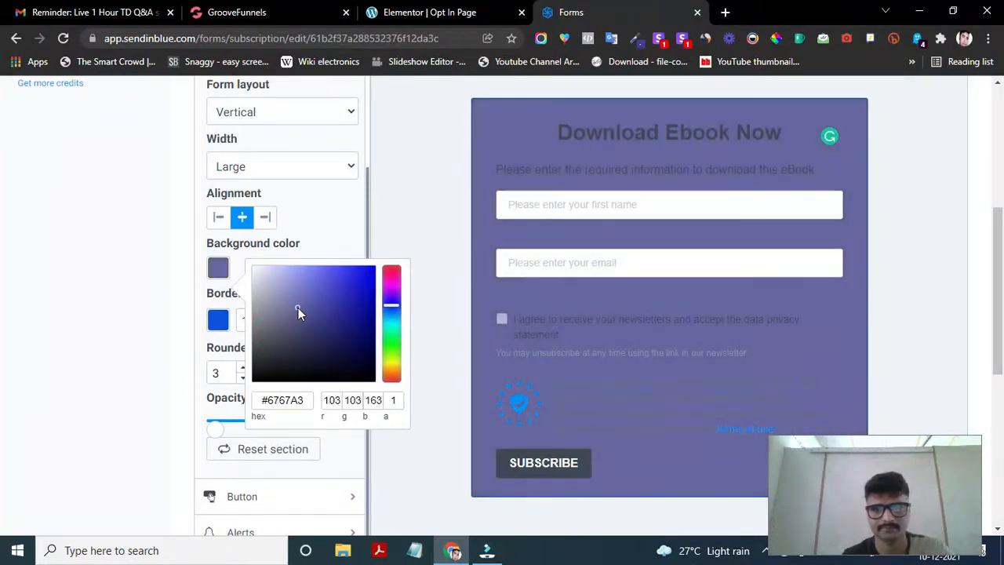
pyautogui.click(310, 309)
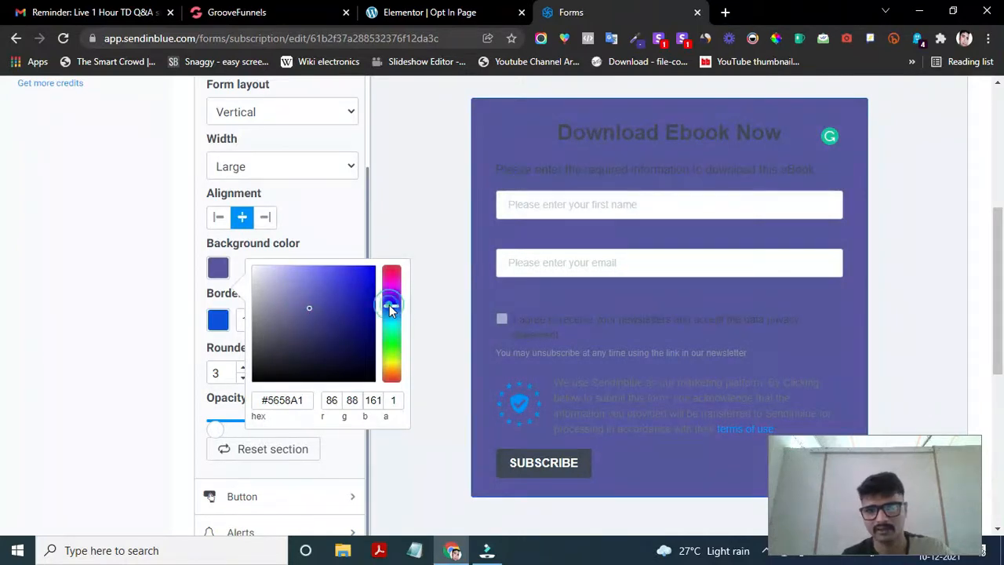
pyautogui.moveTo(389, 304); pyautogui.dragTo(386, 315)
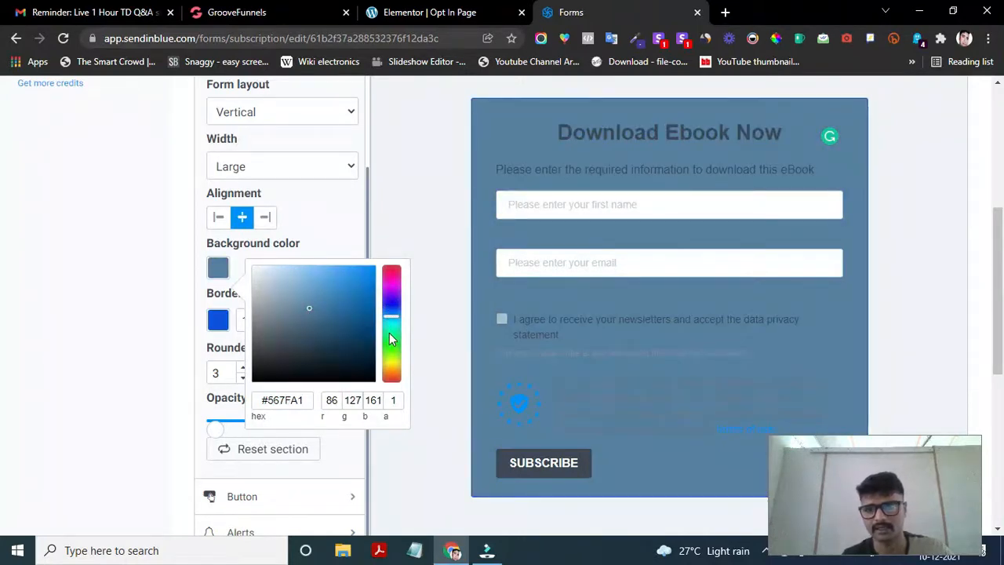
pyautogui.click(389, 332)
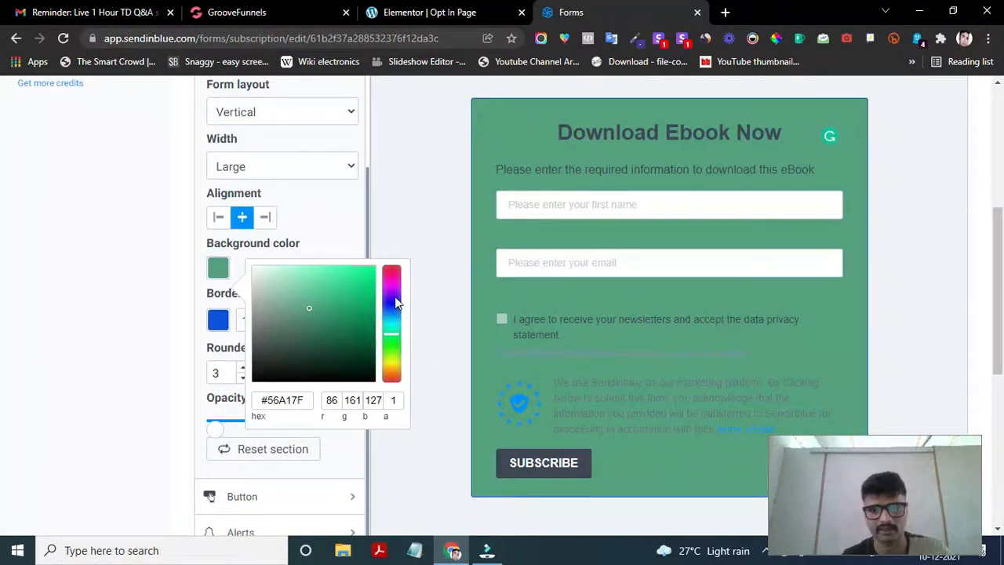
pyautogui.click(395, 297)
pyautogui.click(395, 317)
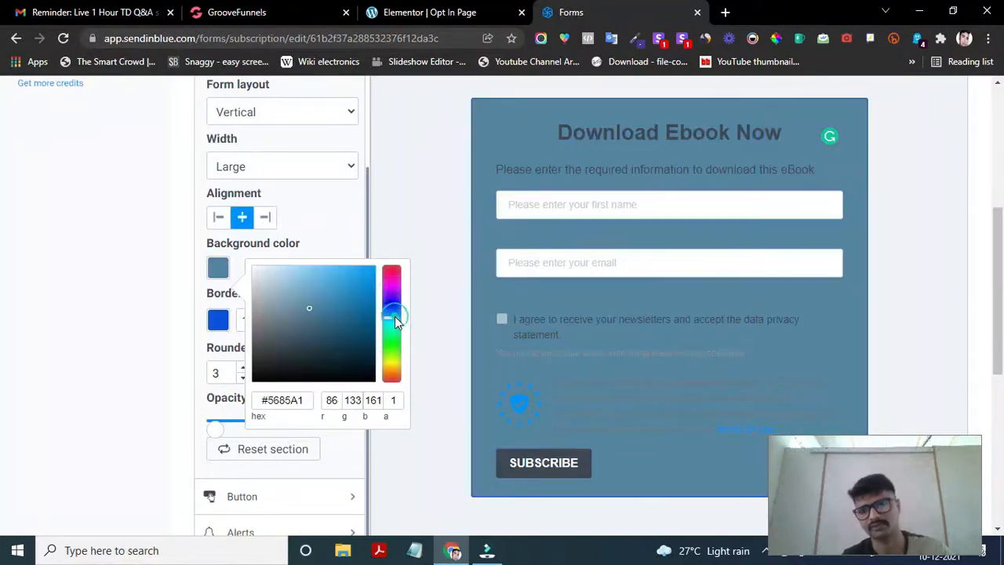
pyautogui.moveTo(310, 305); pyautogui.dragTo(309, 307)
pyautogui.click(290, 302)
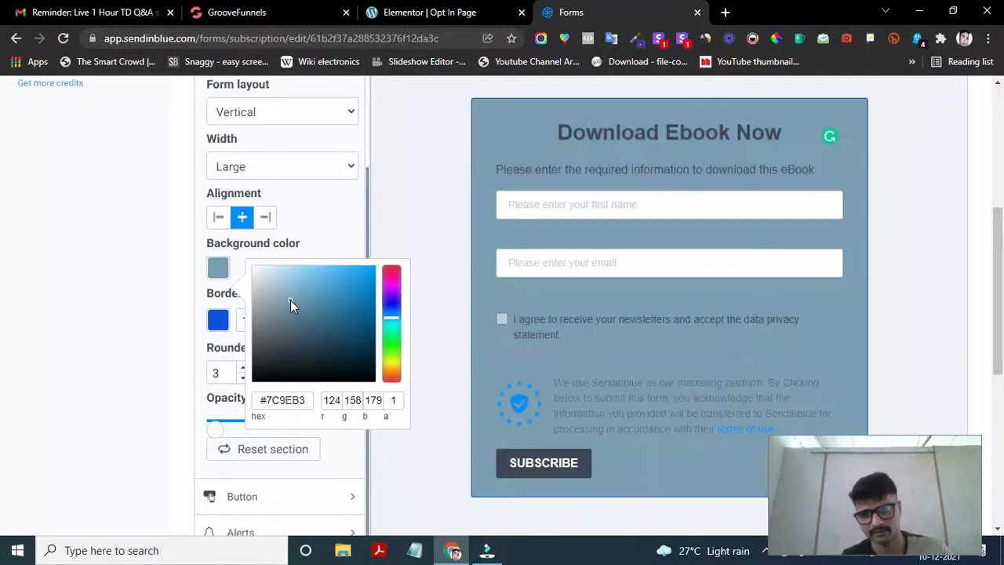
pyautogui.click(277, 301)
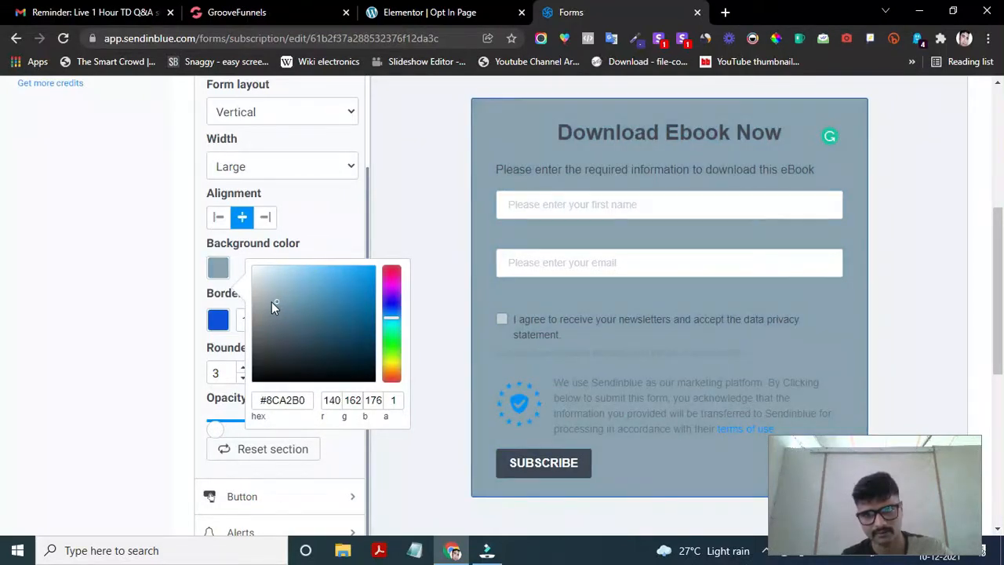
pyautogui.click(264, 303)
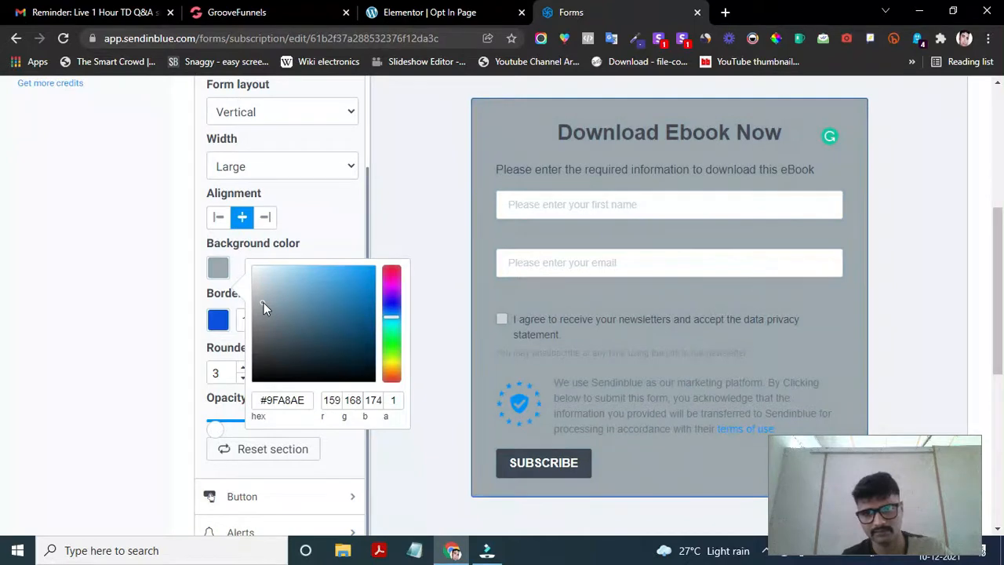
pyautogui.scroll(-1, 594, 345)
pyautogui.click(350, 178)
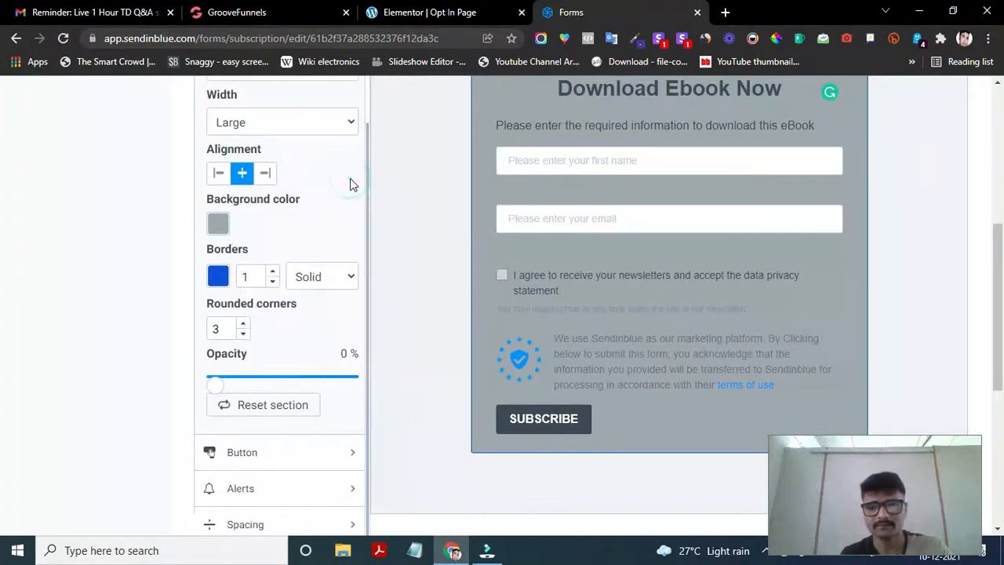
pyautogui.scroll(1, 563, 256)
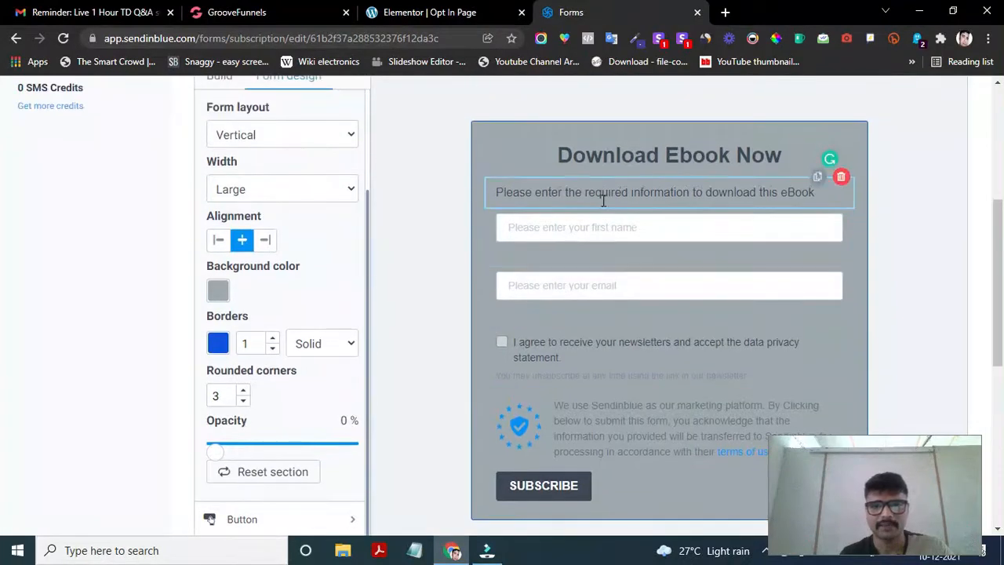
# - Look at the title's text colour without changing it, then select the newsletter consent checkbox block
pyautogui.click(616, 154)
pyautogui.scroll(2, 364, 288)
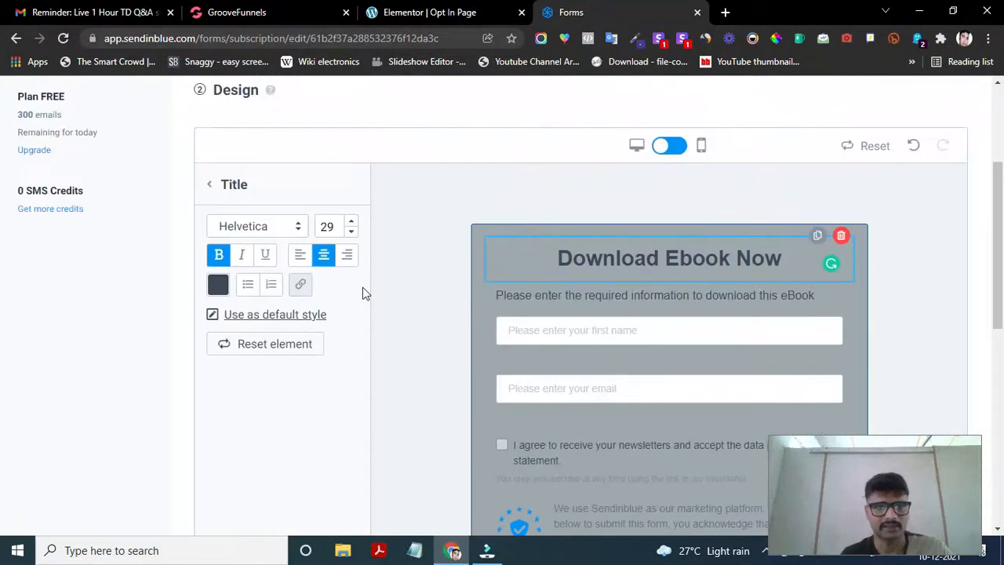
pyautogui.scroll(-1, 643, 271)
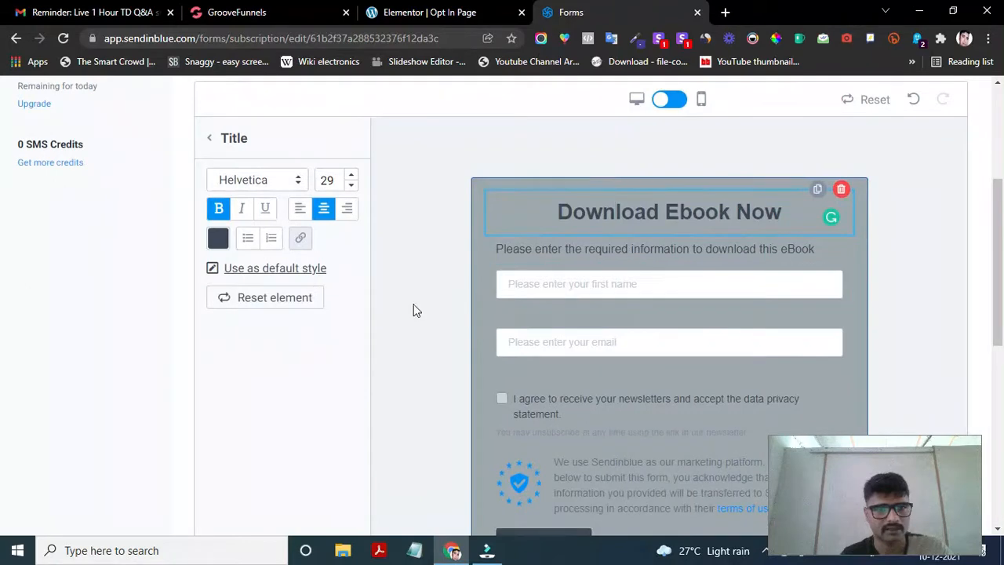
pyautogui.scroll(1, 398, 312)
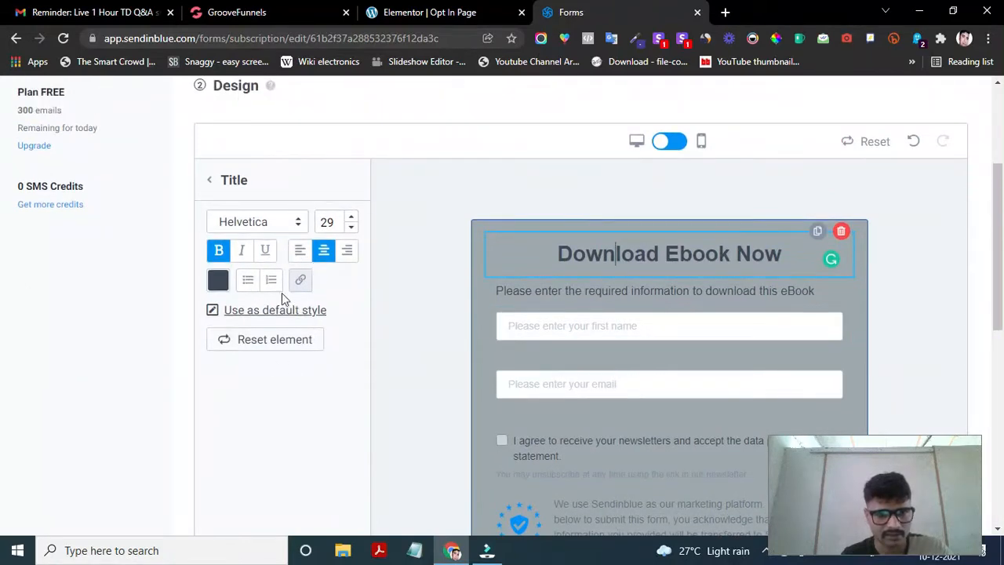
pyautogui.click(219, 281)
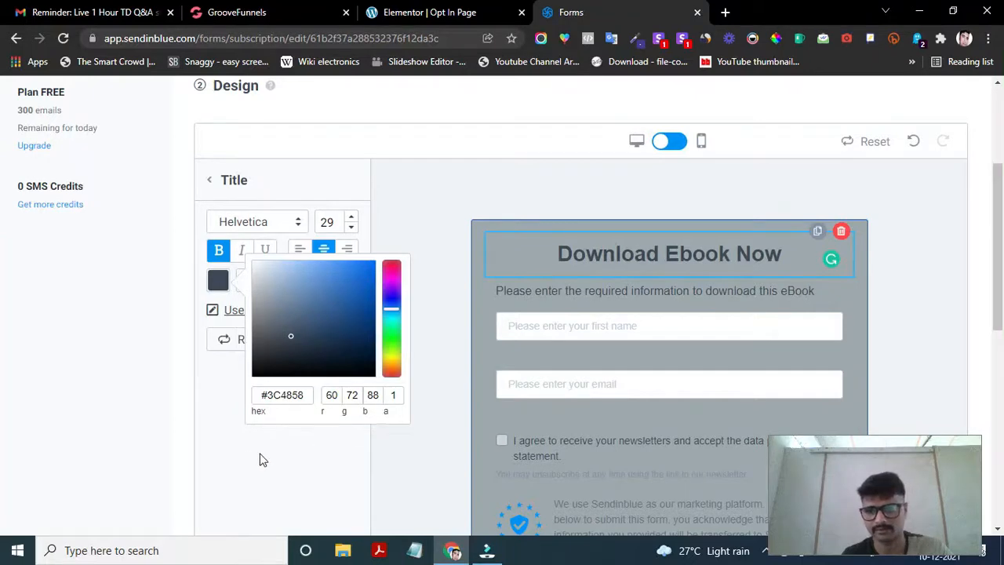
pyautogui.click(212, 405)
pyautogui.scroll(-3, 545, 353)
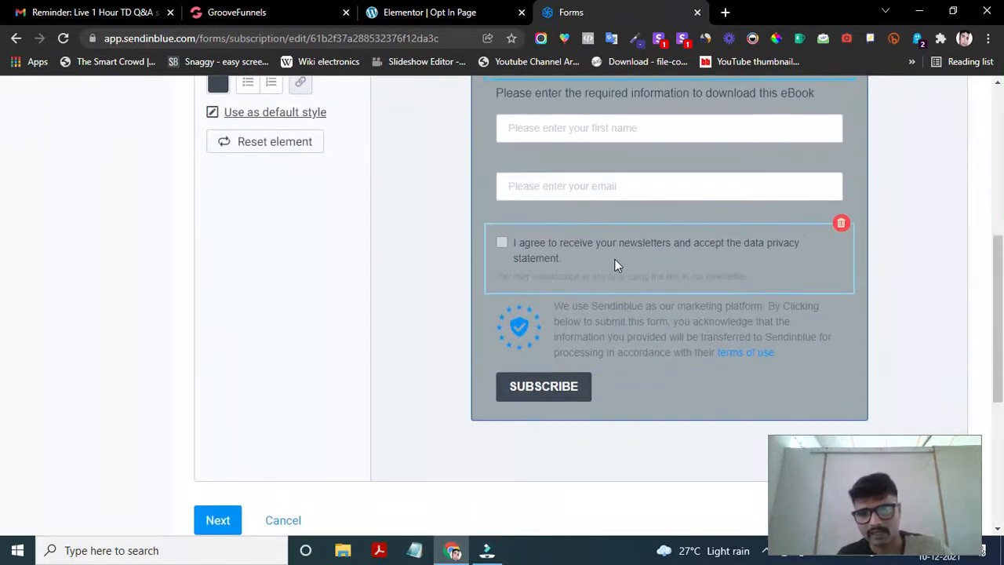
pyautogui.click(511, 245)
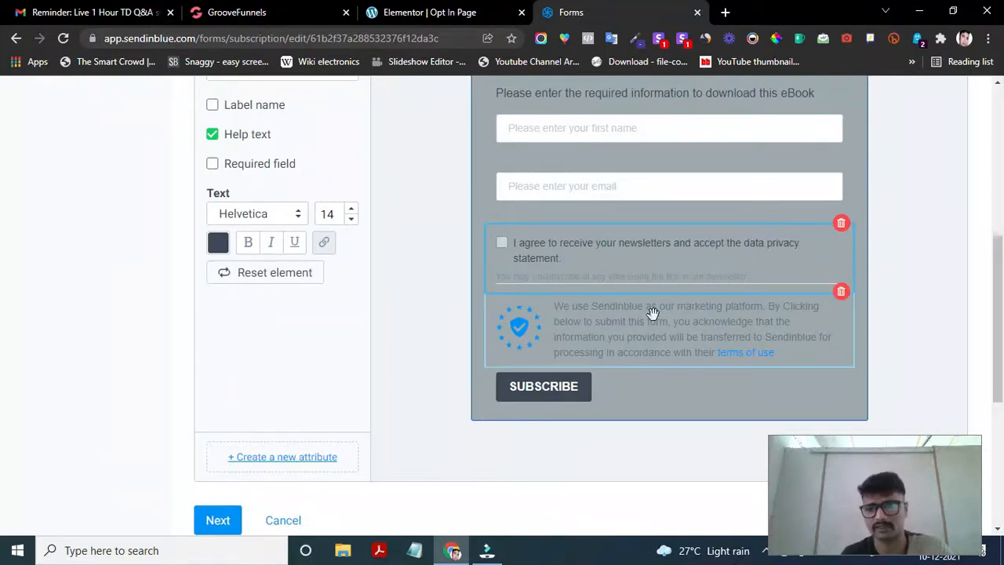
# - Delete the Sendinblue privacy statement (GDPR) block, confirming 'Yes, delete it'
pyautogui.scroll(-1, 661, 348)
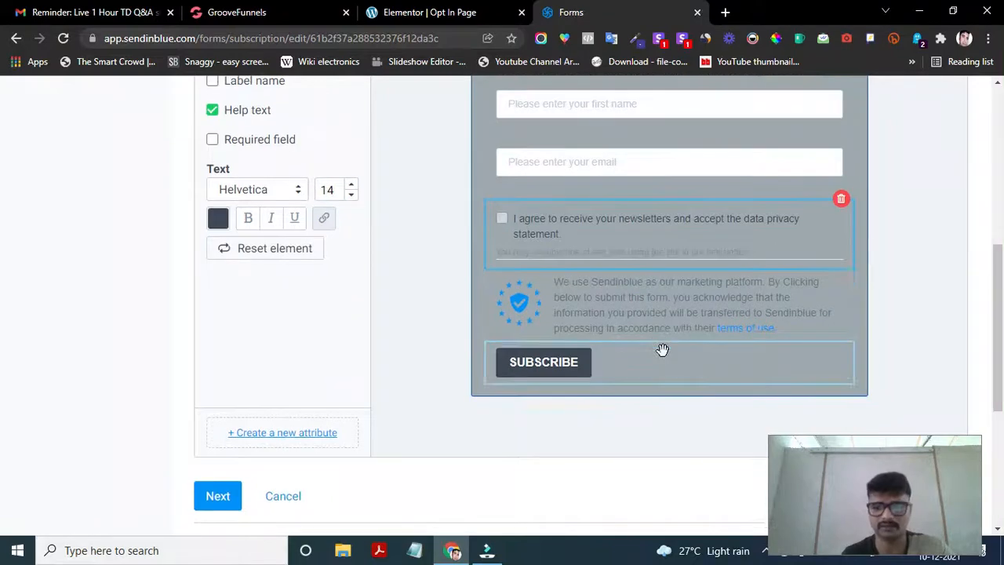
pyautogui.click(590, 308)
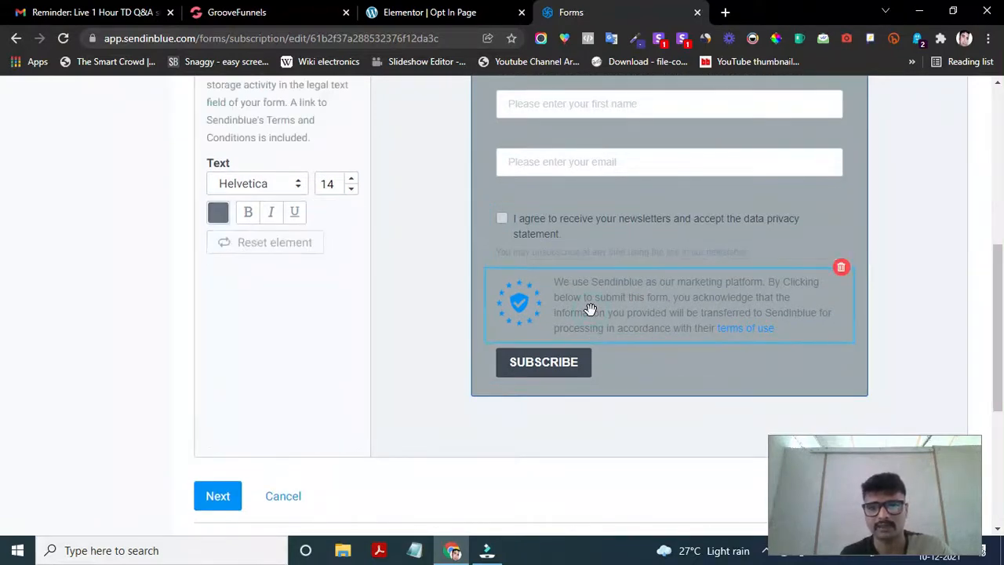
pyautogui.click(841, 269)
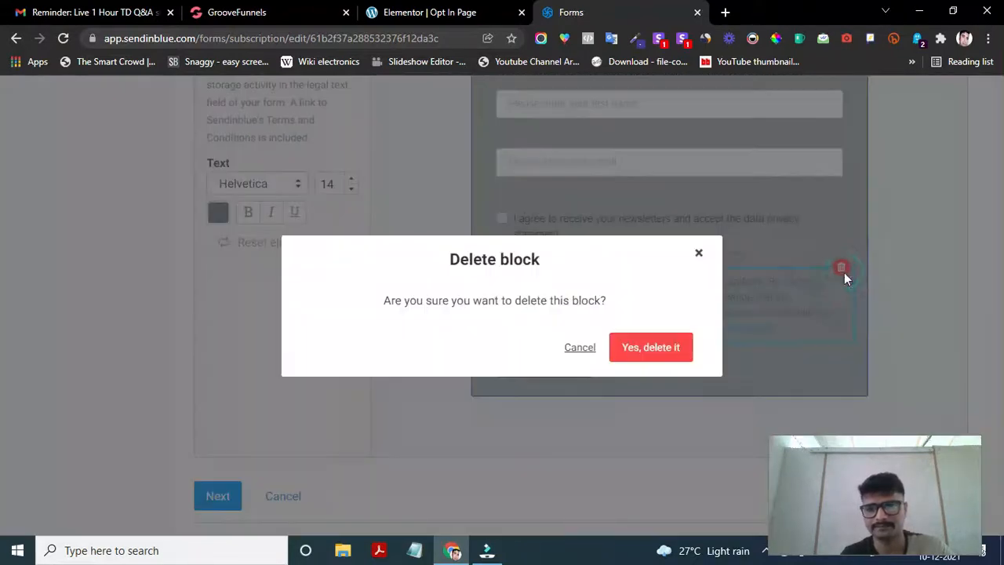
pyautogui.click(666, 345)
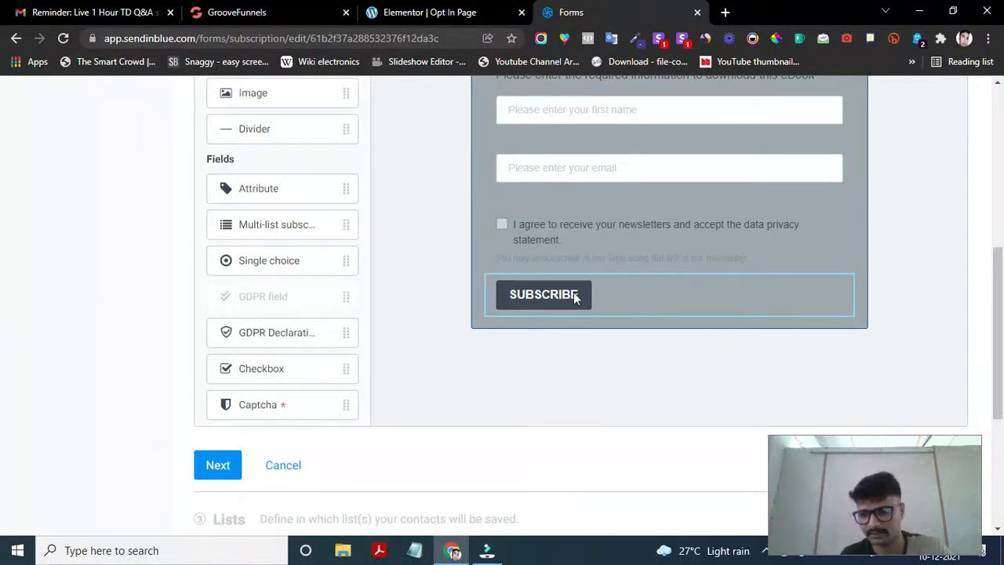
# - Rename the SUBSCRIBE button to 'DOWNLOAD NOW' and centre it in the form
pyautogui.click(500, 302)
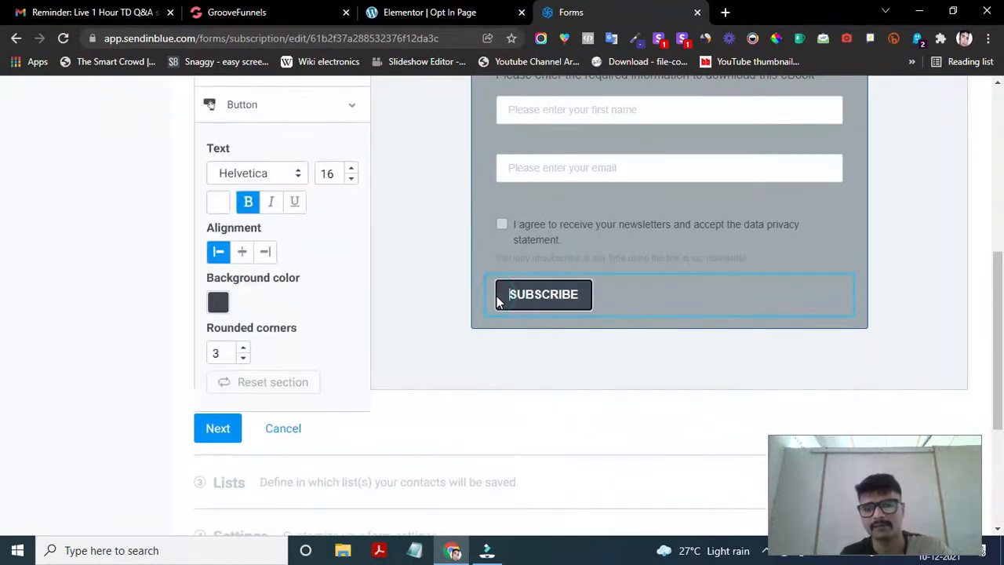
pyautogui.click(546, 297)
pyautogui.press('BackSpace')
pyautogui.press('BackSpace')
pyautogui.press('BackSpace')
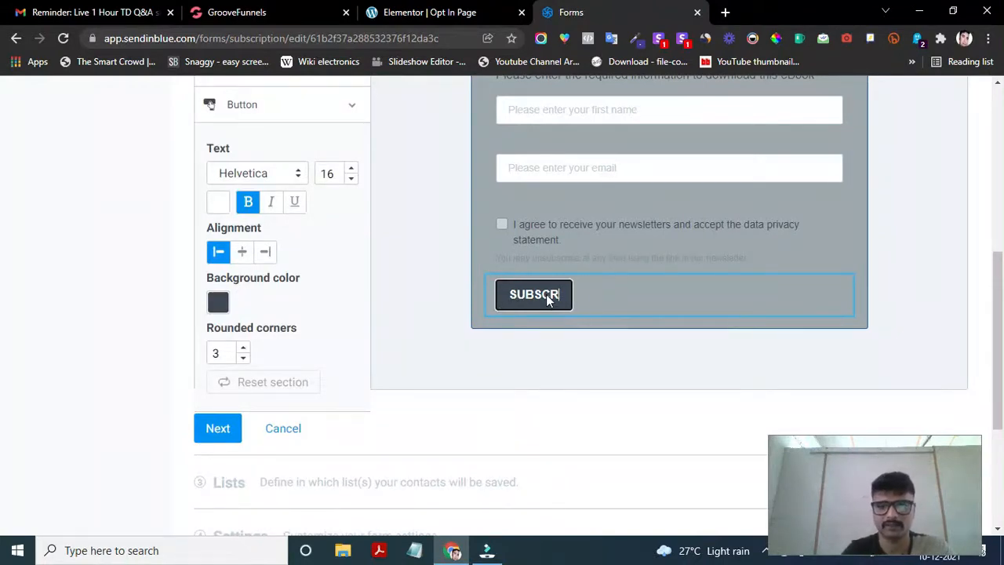
pyautogui.press('BackSpace')
pyautogui.press('BackSpace')
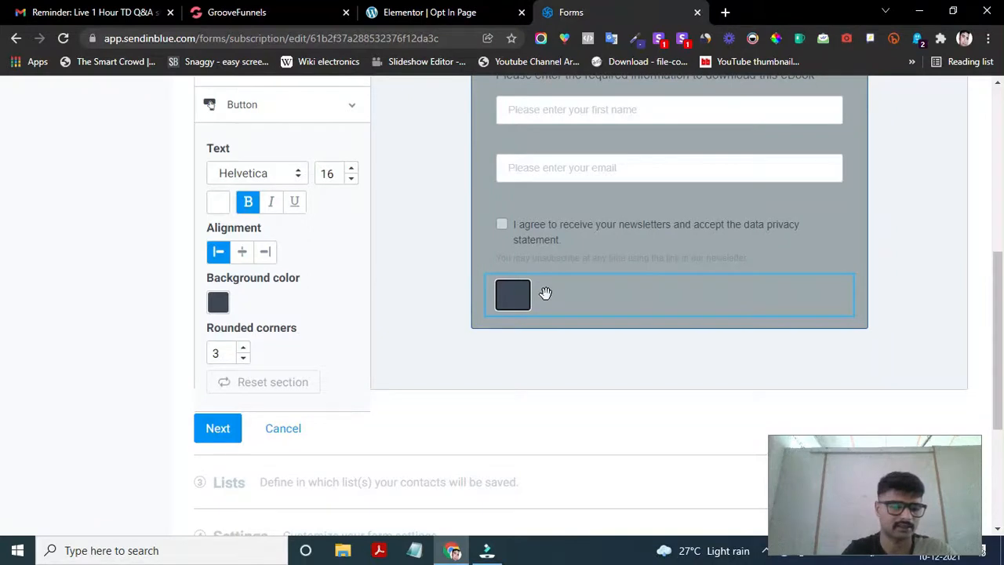
pyautogui.write('DOWNLOAD ')
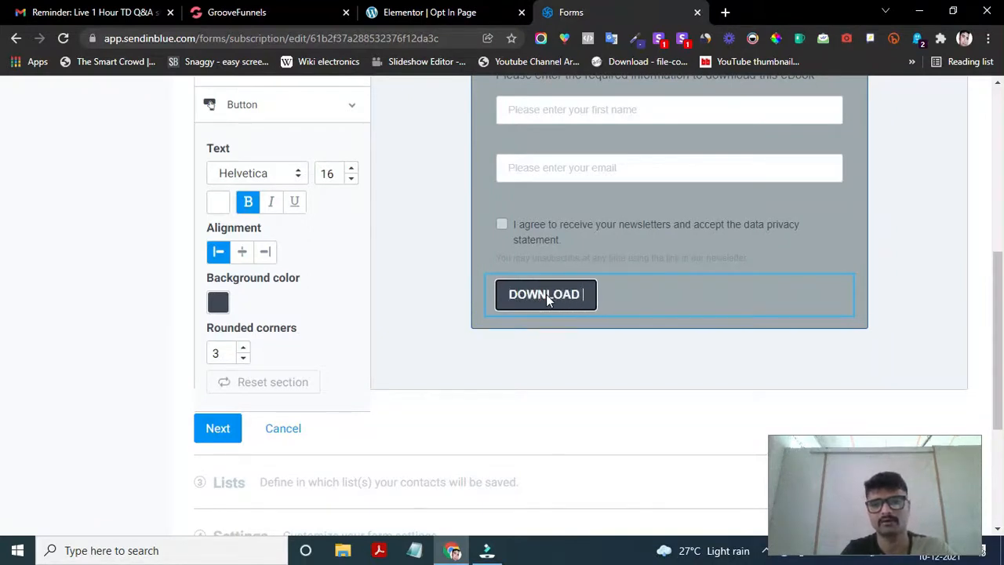
pyautogui.write('NOW>>')
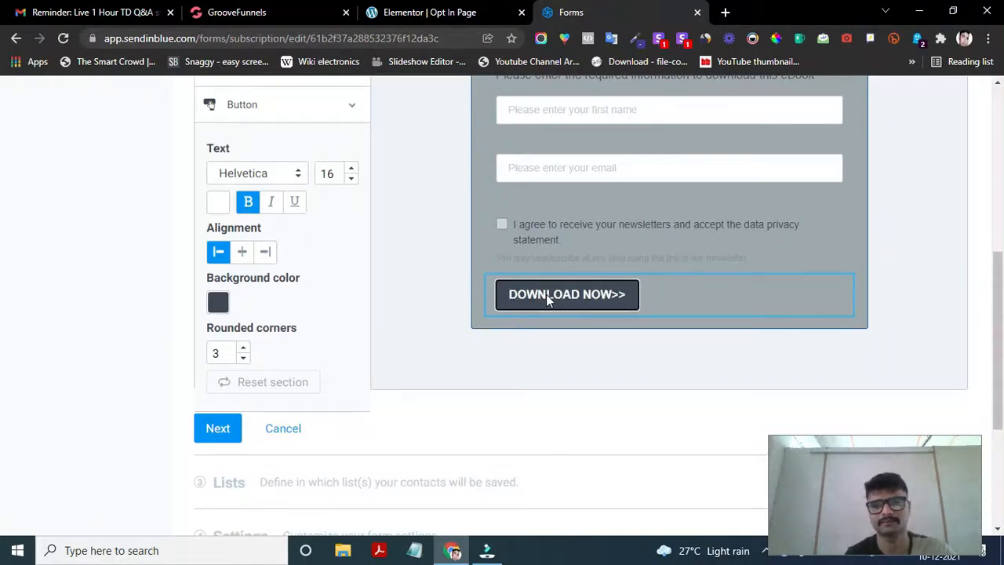
pyautogui.press('BackSpace')
pyautogui.press('BackSpace')
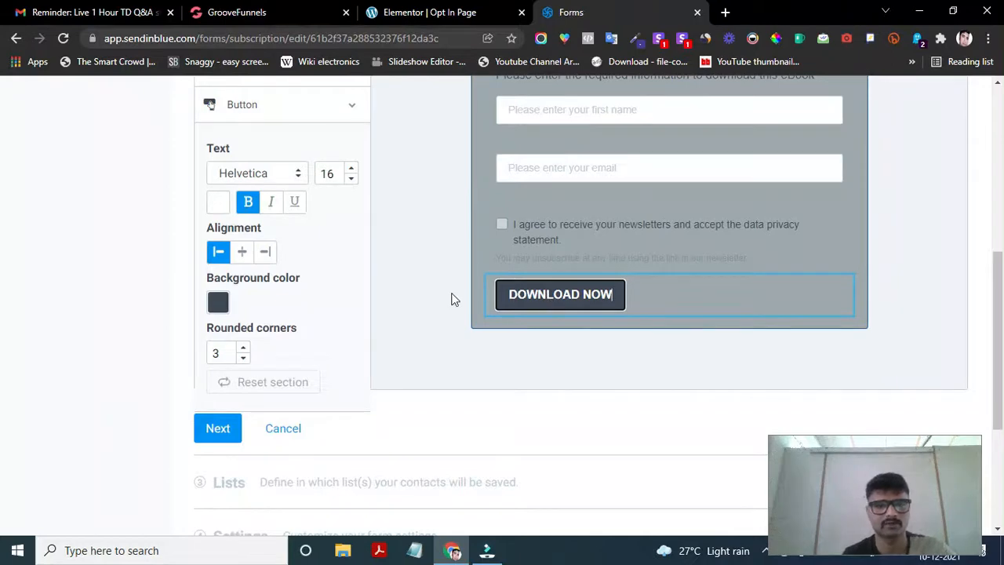
pyautogui.click(246, 253)
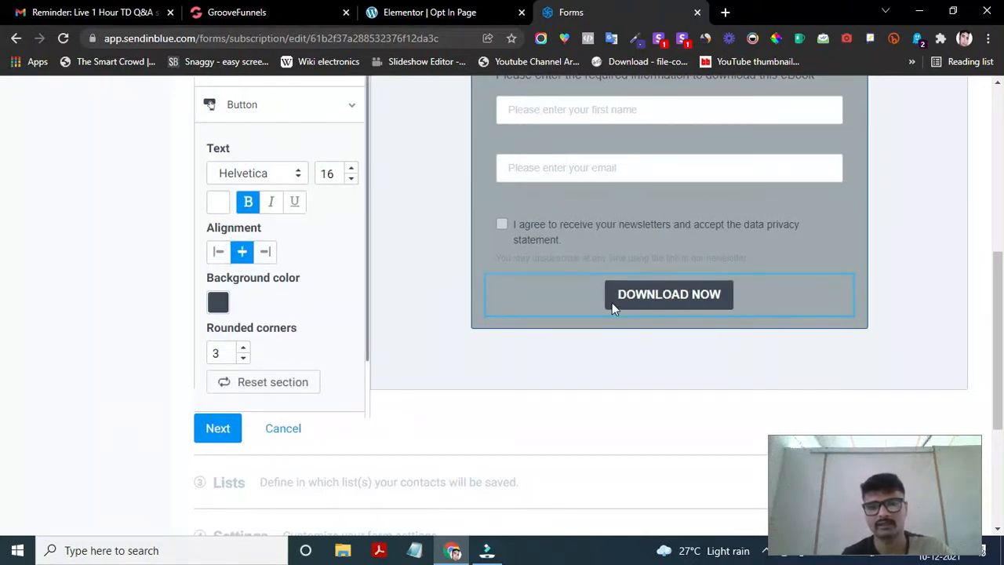
# - Give the button a bright green background (#36A647)
pyautogui.click(216, 305)
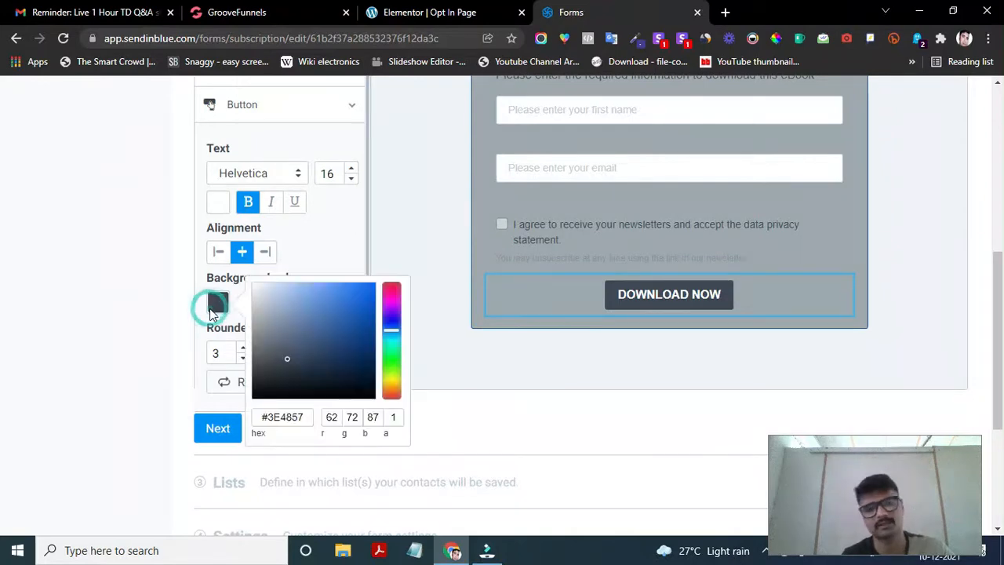
pyautogui.click(398, 354)
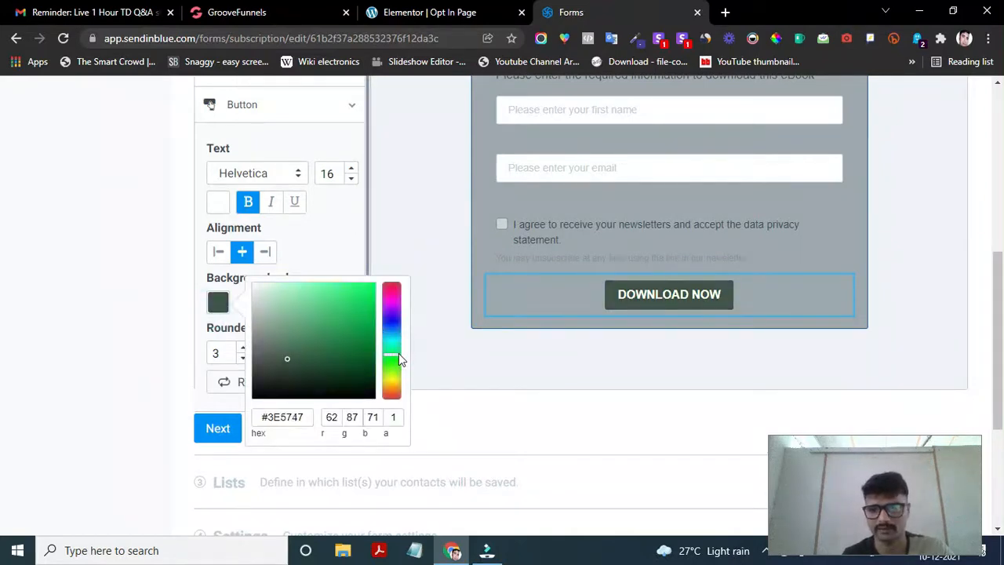
pyautogui.moveTo(394, 357); pyautogui.dragTo(392, 363)
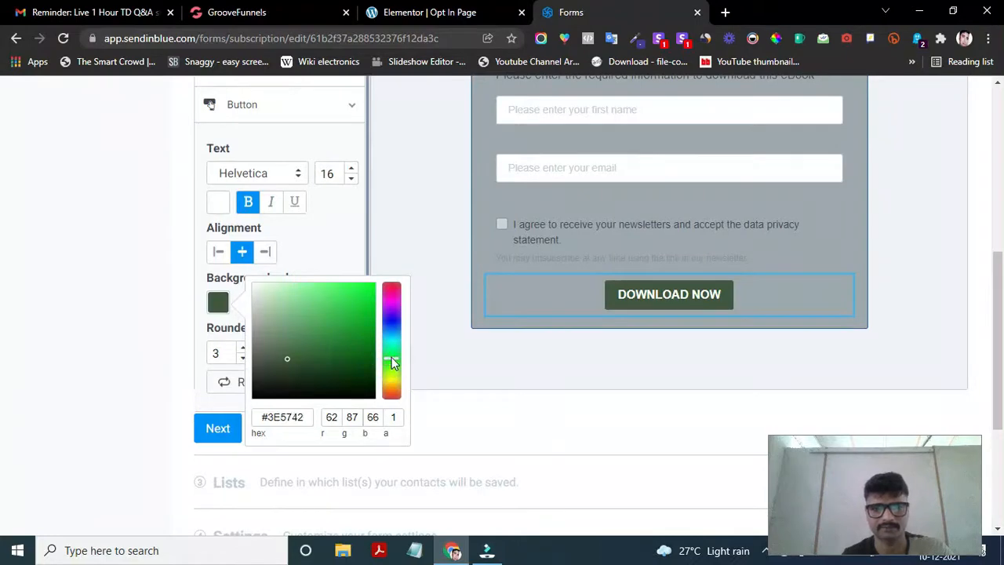
pyautogui.click(341, 308)
pyautogui.click(335, 314)
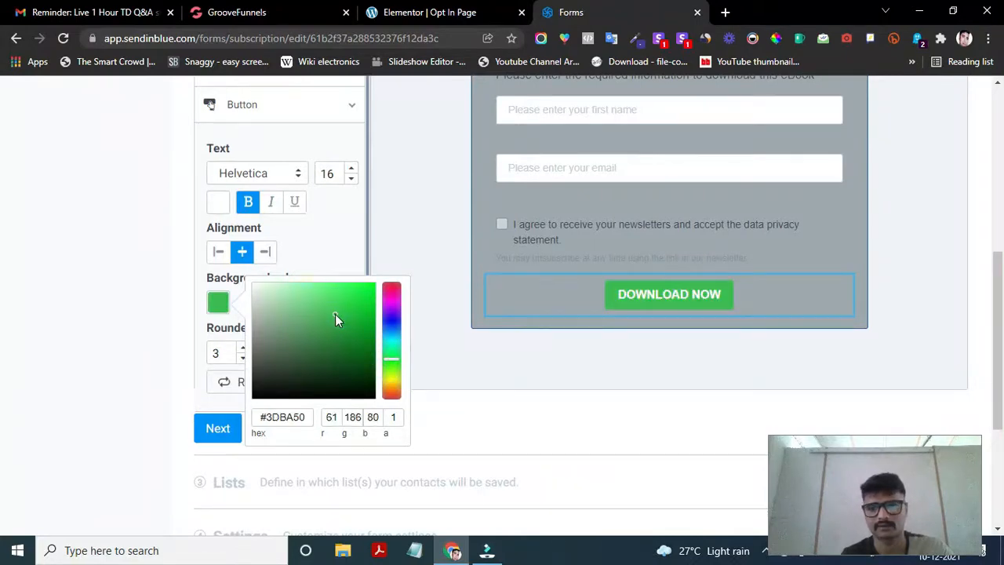
pyautogui.click(335, 322)
pyautogui.click(730, 305)
pyautogui.scroll(5, 815, 298)
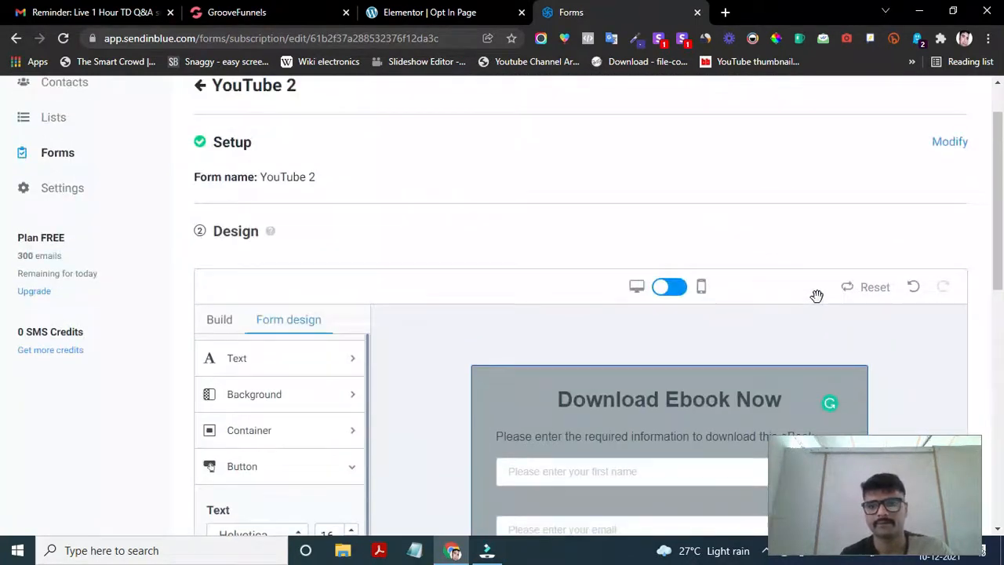
pyautogui.scroll(-8, 817, 298)
pyautogui.scroll(4, 818, 297)
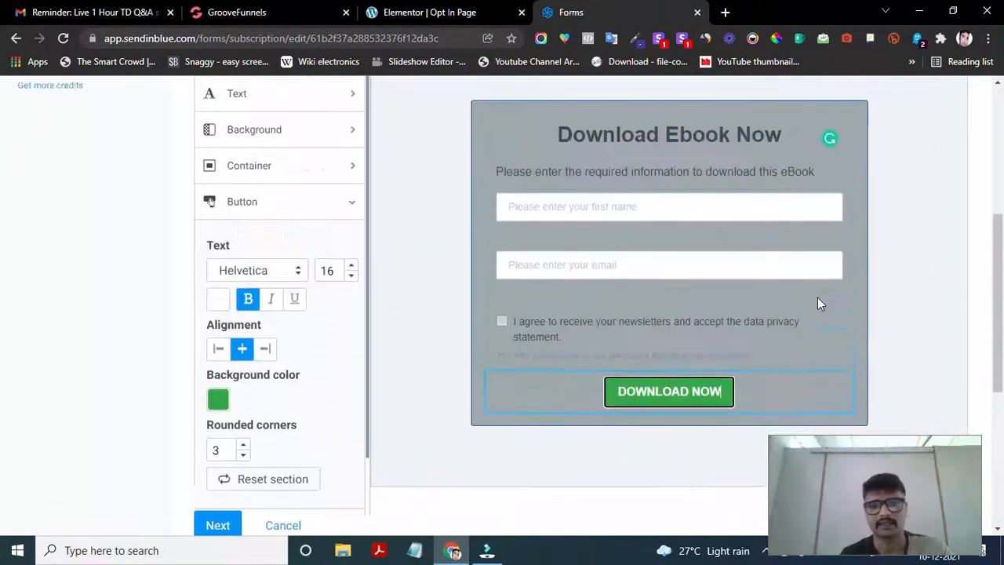
pyautogui.scroll(-1, 817, 297)
pyautogui.scroll(2, 817, 297)
pyautogui.scroll(-4, 817, 297)
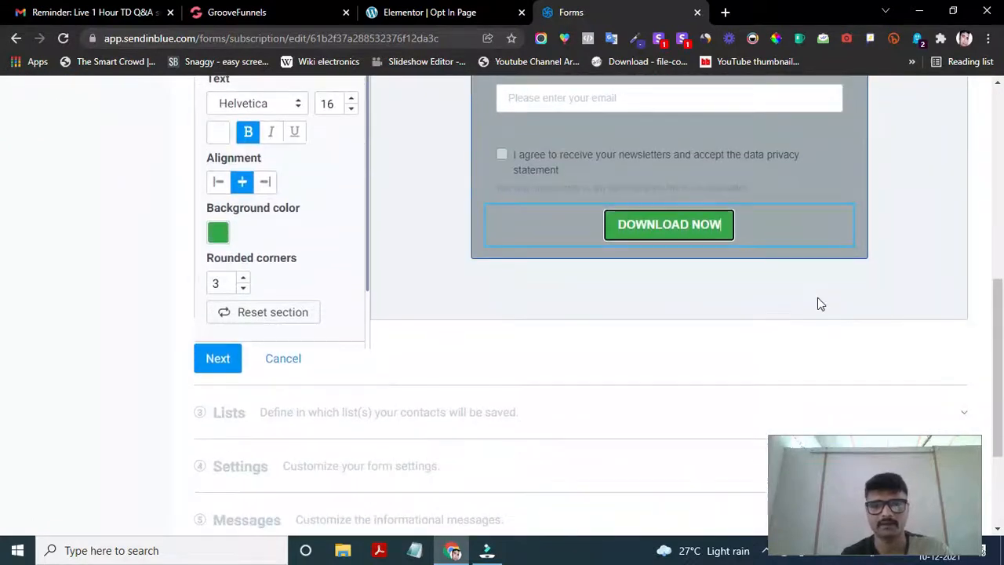
pyautogui.scroll(-2, 818, 304)
# - Save the form design with Next and scroll through the Lists step's contact lists
pyautogui.click(219, 243)
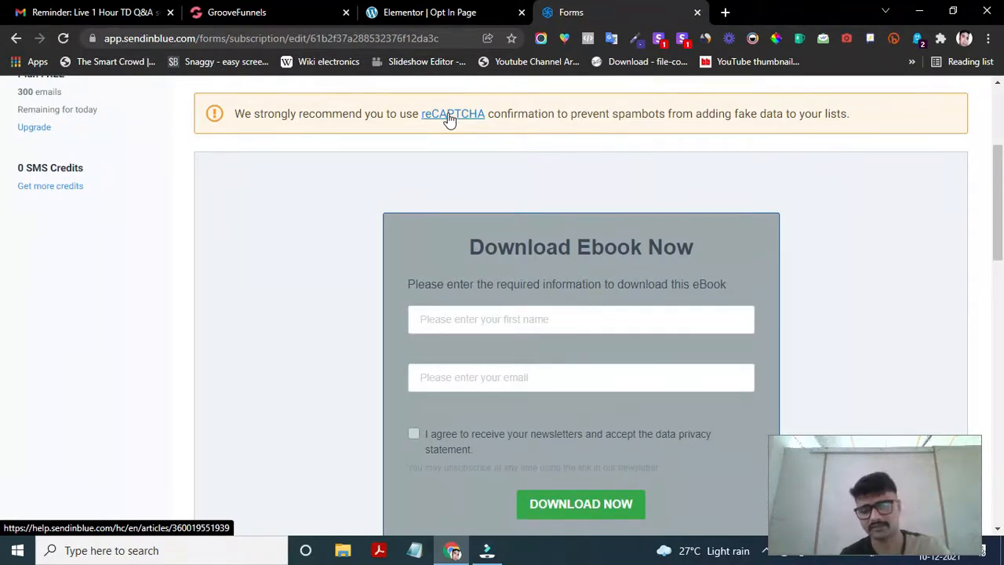
pyautogui.scroll(-1, 442, 166)
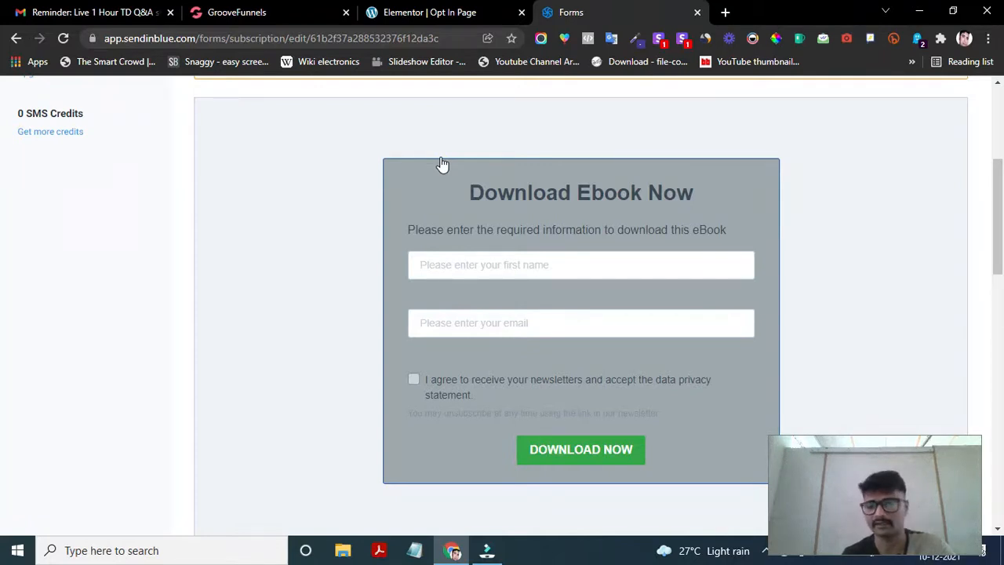
pyautogui.scroll(-1, 525, 303)
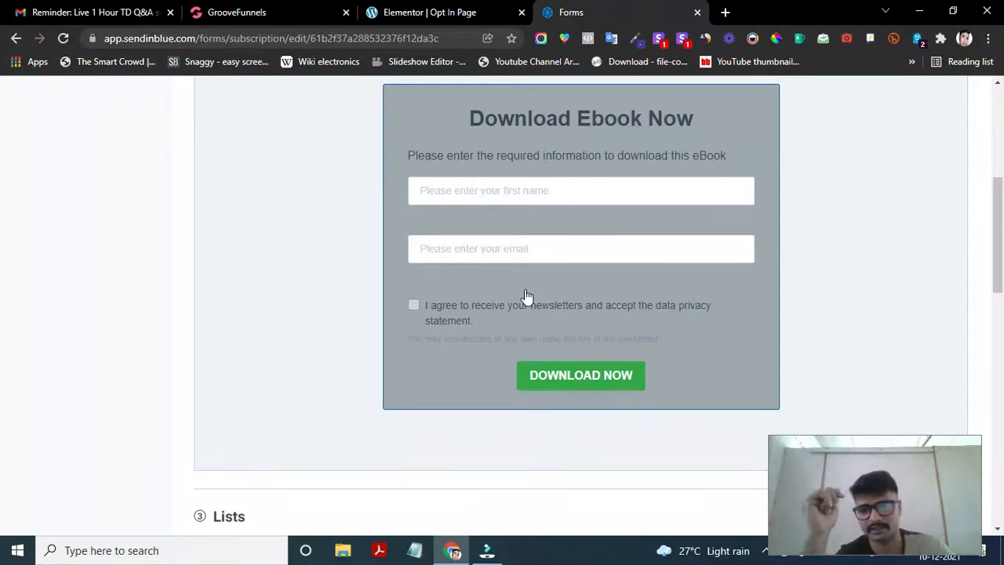
pyautogui.scroll(2, 526, 296)
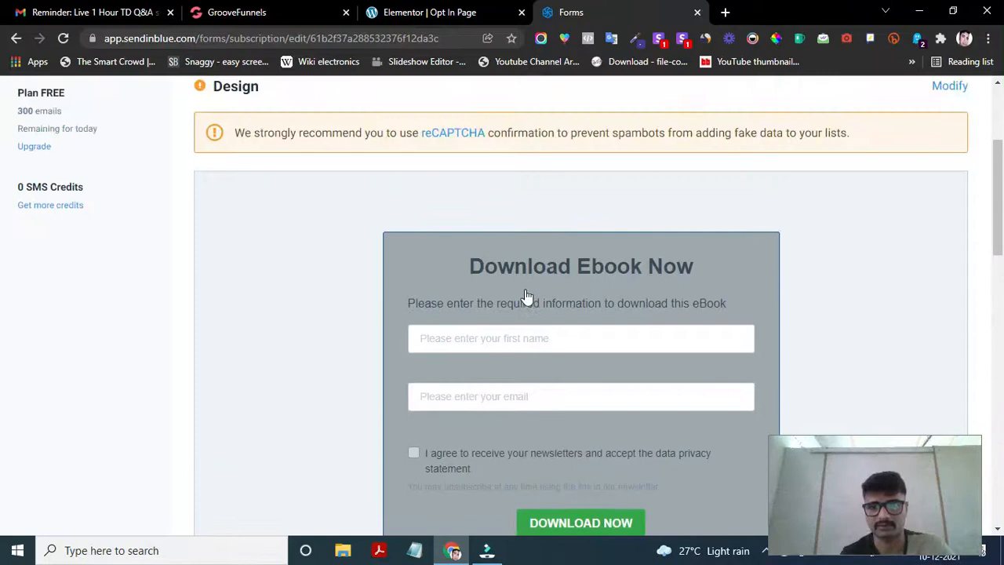
pyautogui.scroll(-3, 526, 296)
pyautogui.scroll(-3, 417, 385)
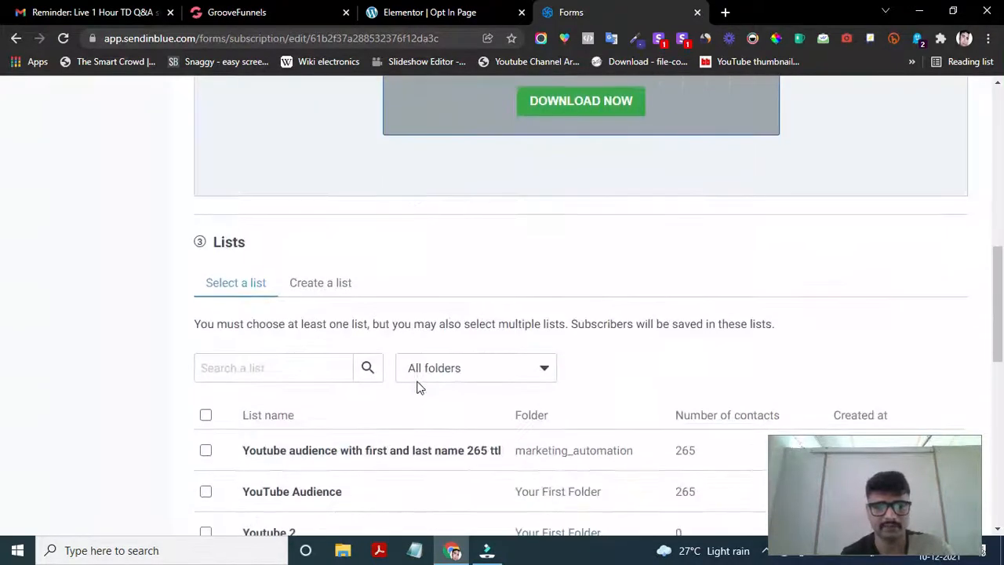
# - Tick Youtube 2 in the Select a list table as the form's subscriber list
pyautogui.scroll(3, 416, 387)
pyautogui.scroll(3, 417, 387)
pyautogui.scroll(-1, 417, 381)
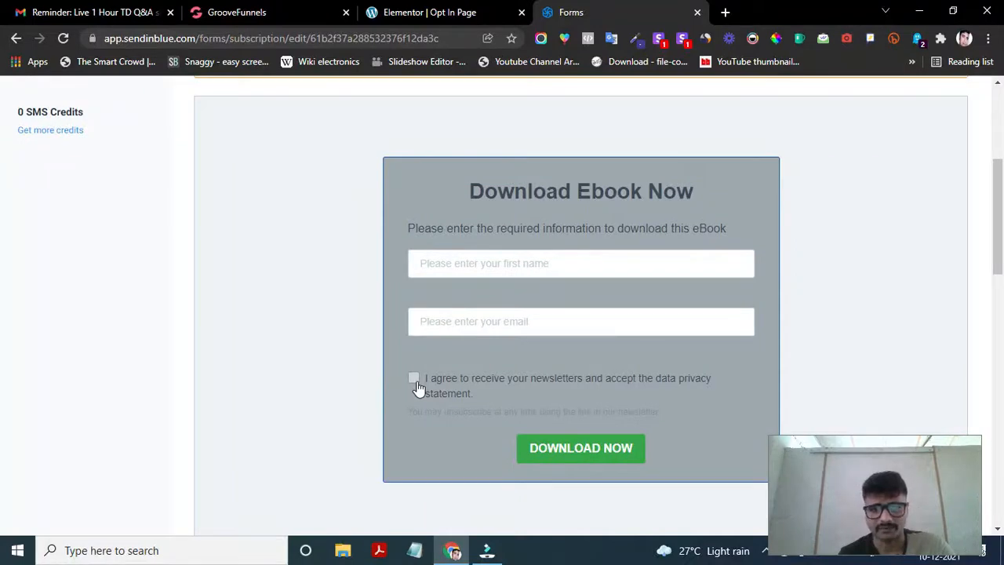
pyautogui.scroll(-1, 418, 388)
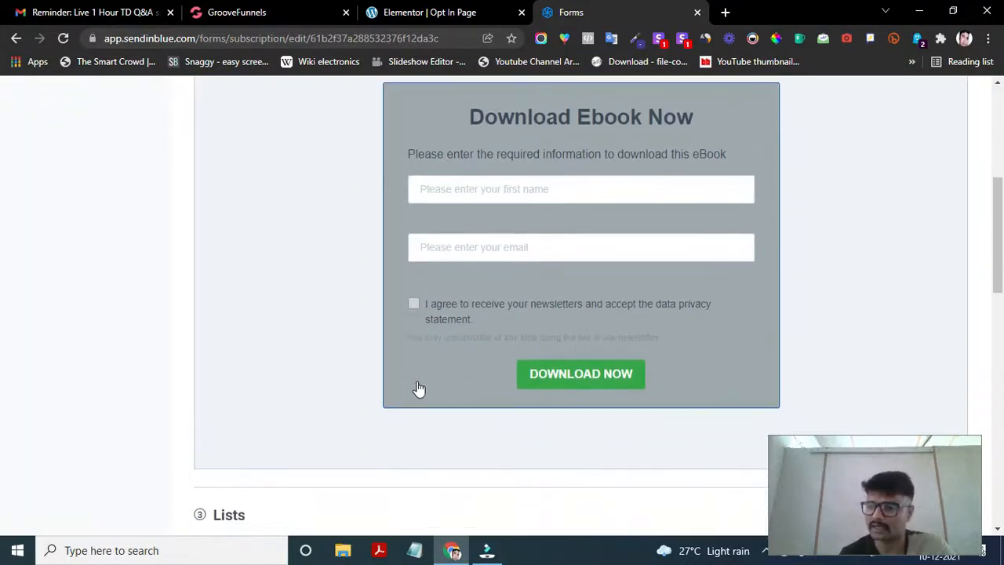
pyautogui.scroll(-1, 418, 388)
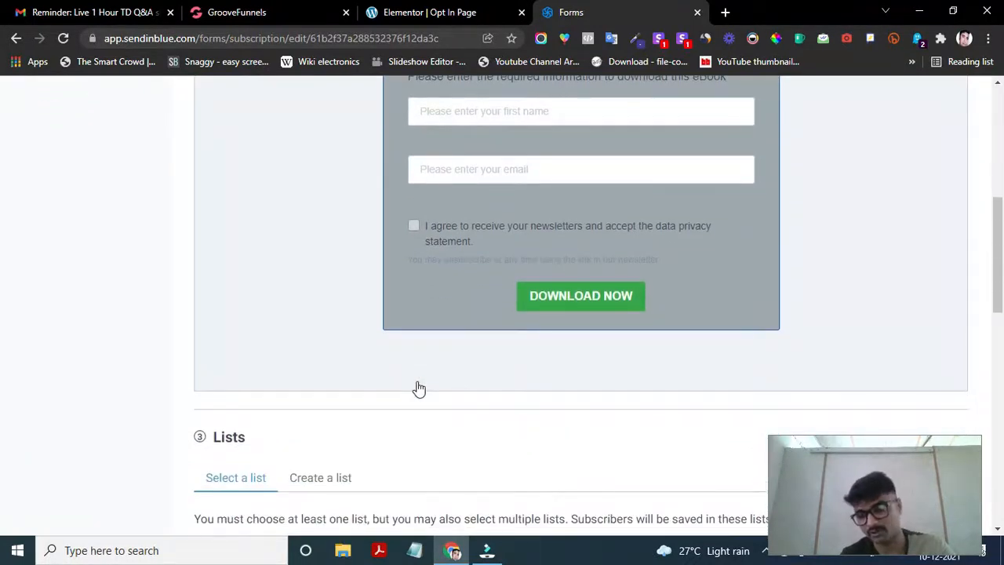
pyautogui.scroll(-5, 418, 387)
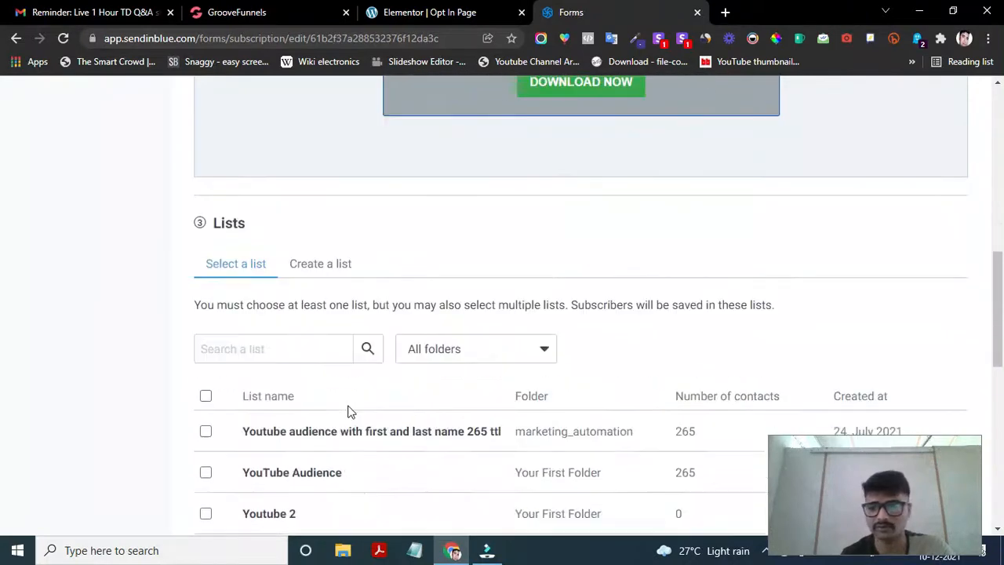
pyautogui.scroll(-2, 351, 412)
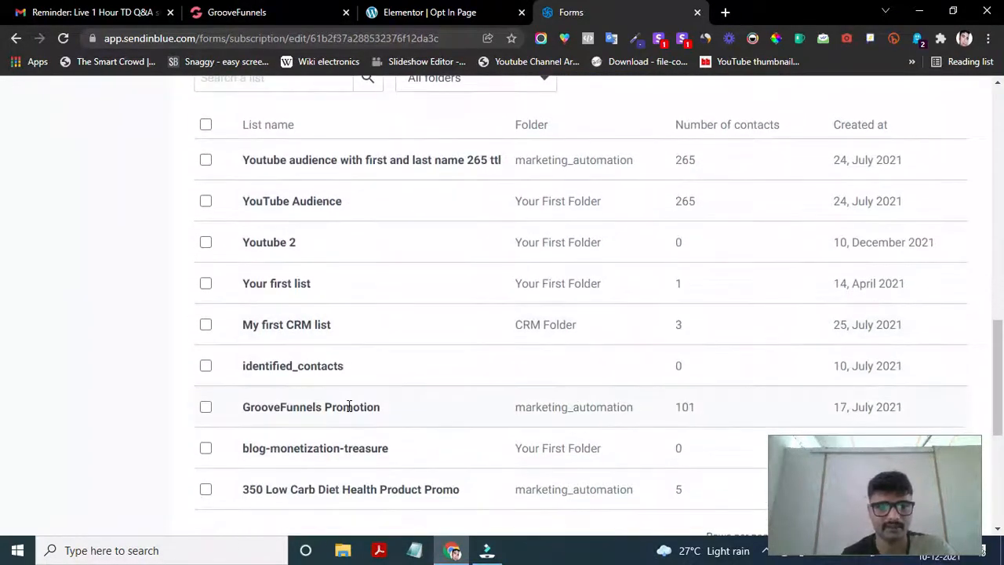
pyautogui.scroll(2, 349, 406)
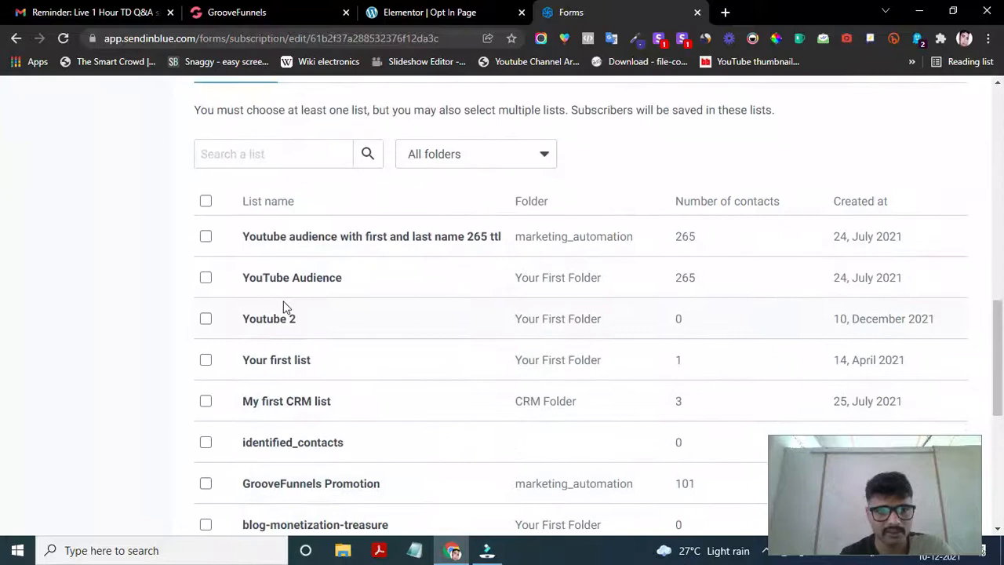
pyautogui.scroll(-1, 220, 237)
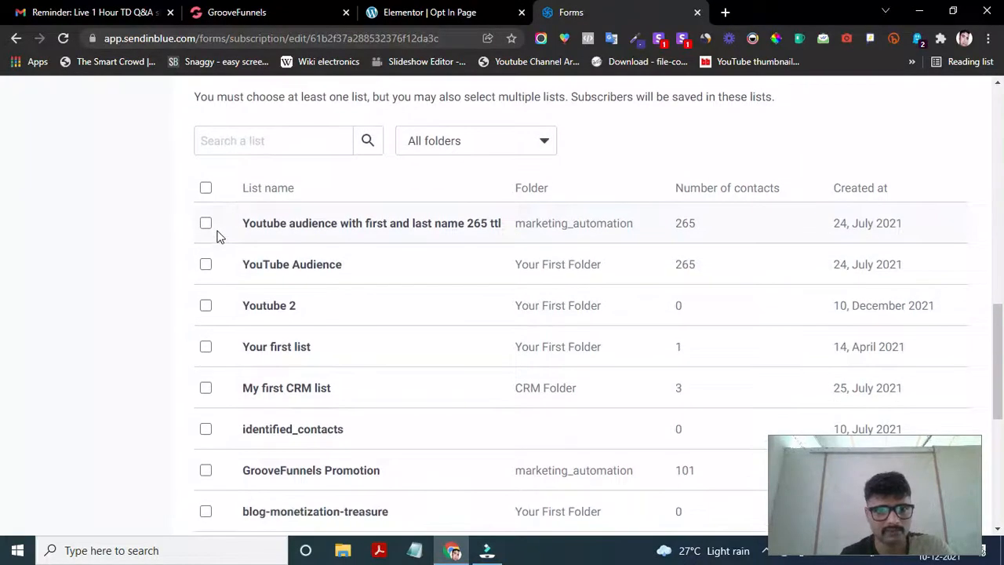
pyautogui.scroll(-1, 217, 296)
pyautogui.click(205, 270)
pyautogui.scroll(-3, 325, 318)
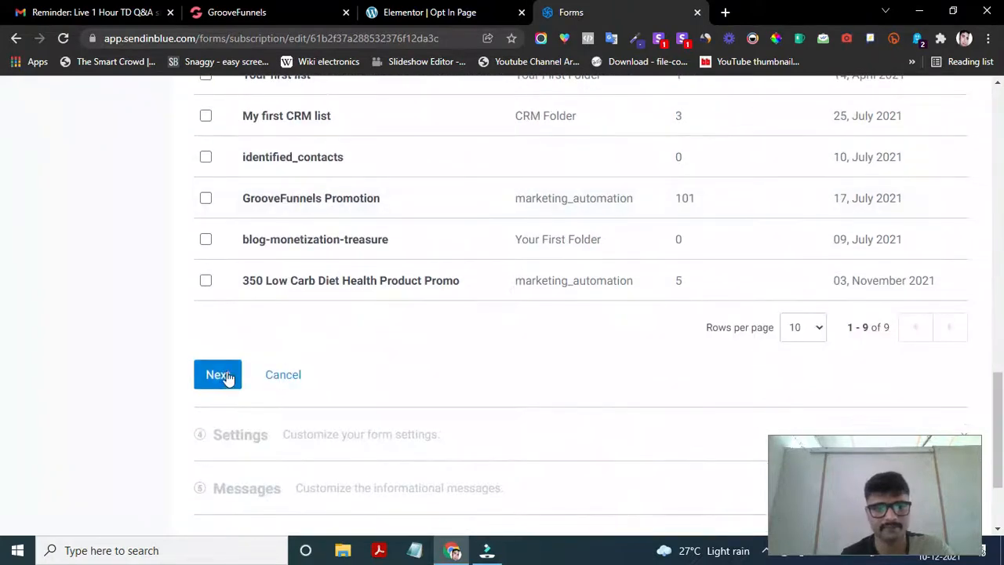
pyautogui.scroll(6, 306, 316)
pyautogui.scroll(-6, 308, 317)
# - Confirm the Youtube 2 list and move on to Settings, showing double confirmation email
pyautogui.click(218, 265)
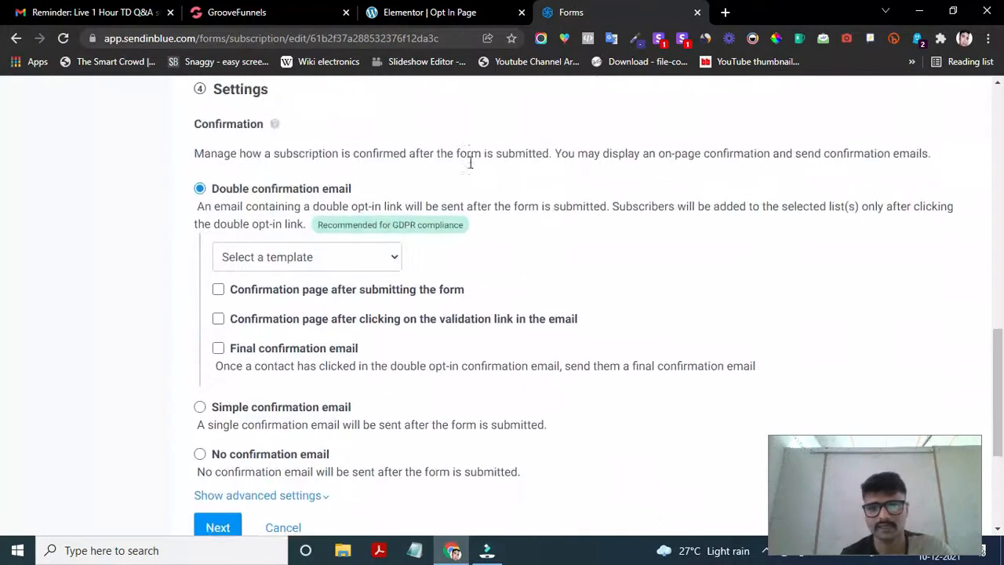
pyautogui.scroll(-1, 415, 335)
pyautogui.scroll(1, 415, 335)
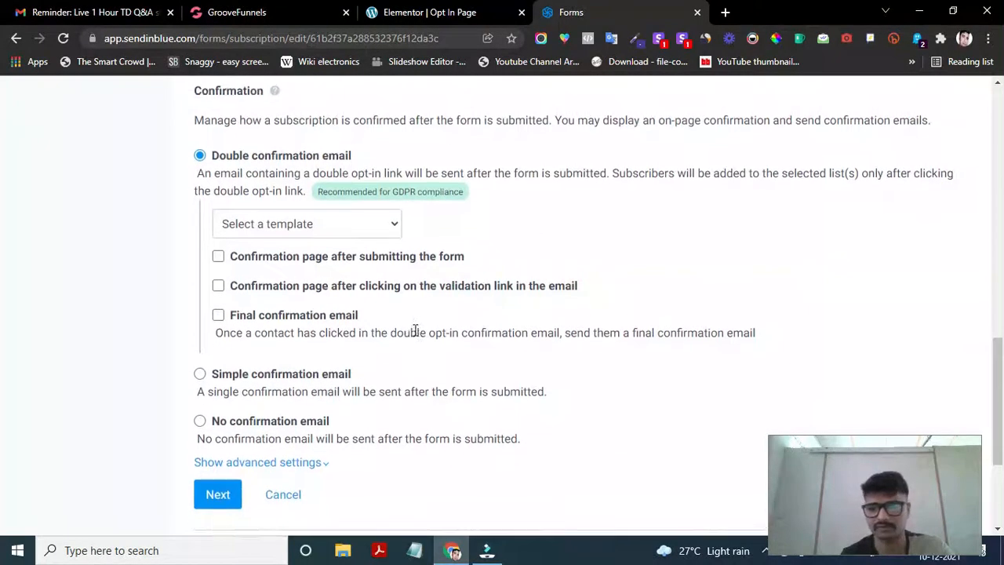
pyautogui.scroll(1, 336, 281)
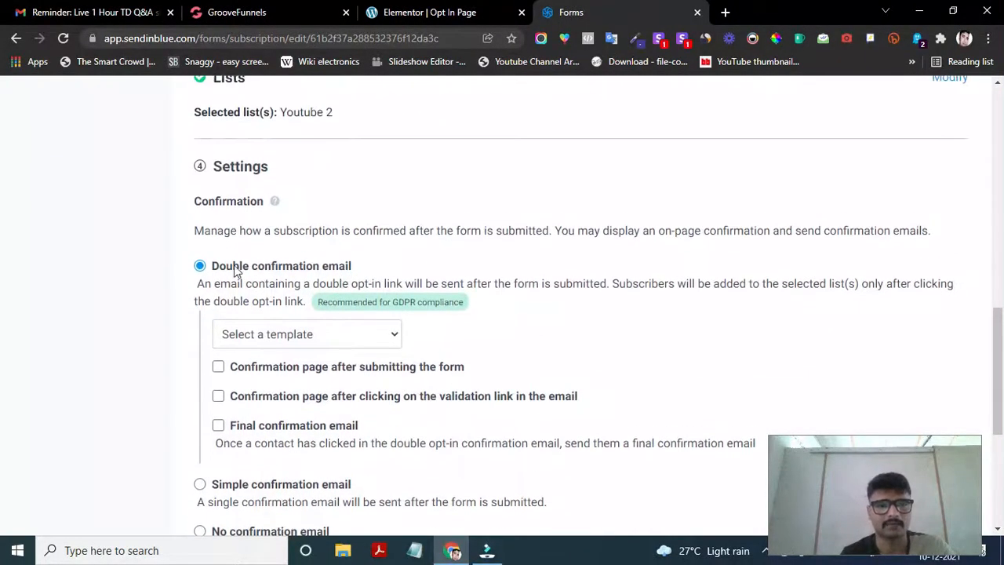
pyautogui.scroll(-1, 238, 270)
pyautogui.scroll(-1, 236, 343)
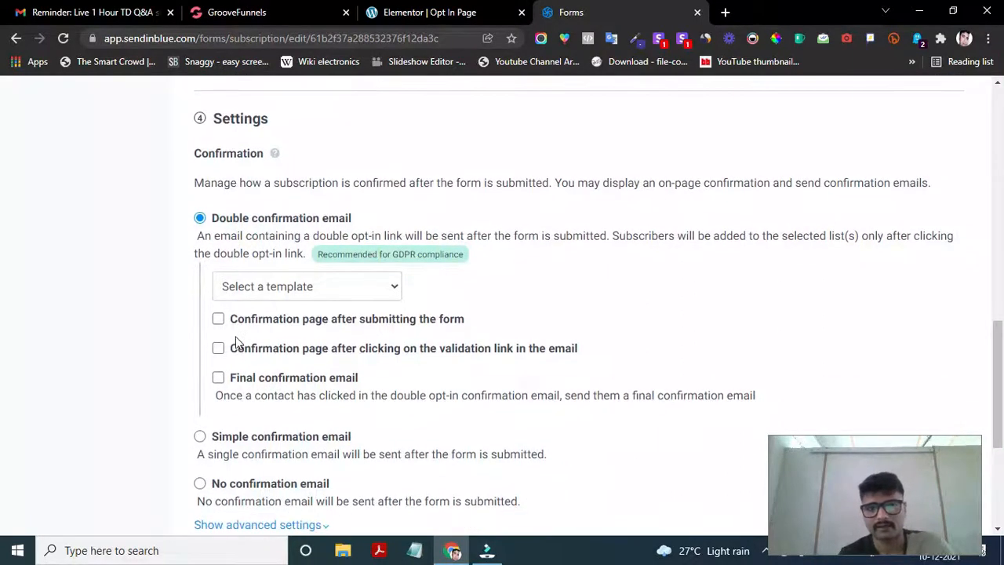
pyautogui.scroll(1, 307, 224)
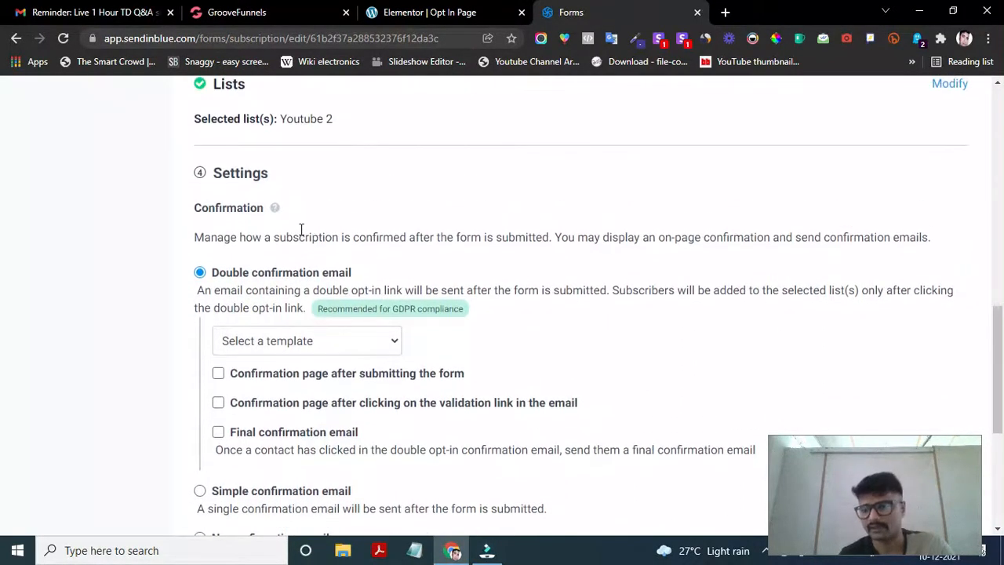
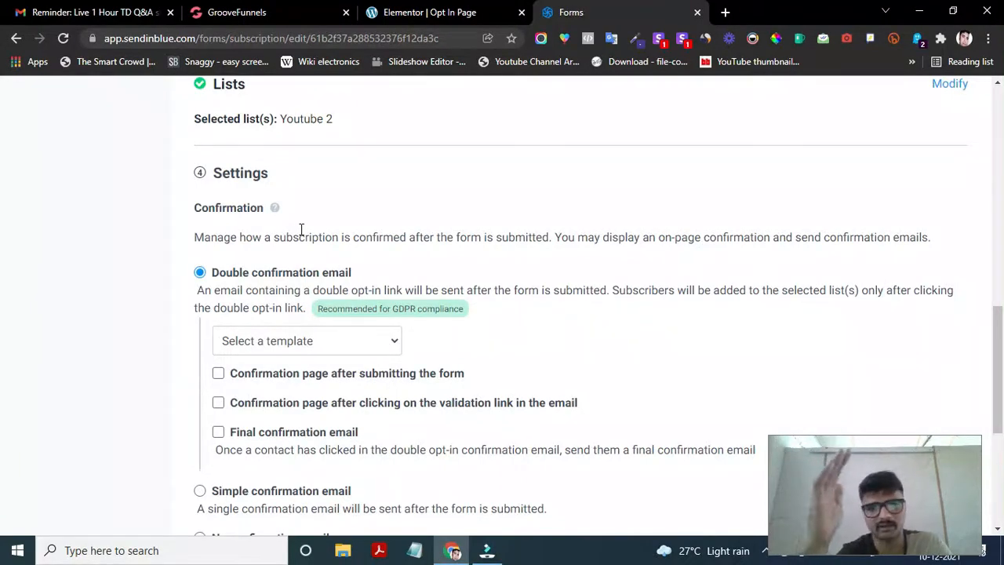
# - Look through the available confirmation email templates without choosing one
pyautogui.scroll(-2, 271, 369)
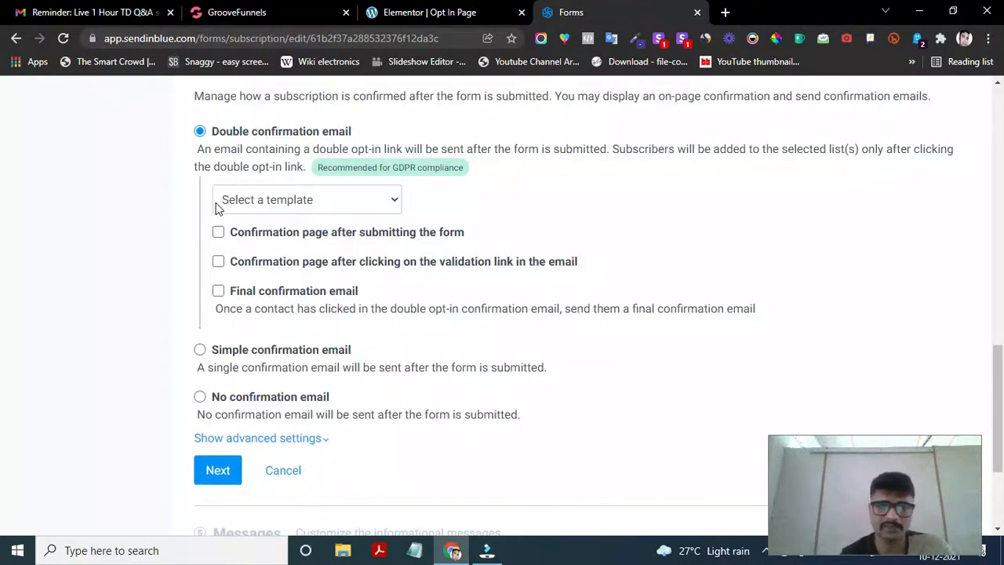
pyautogui.scroll(-1, 216, 207)
pyautogui.click(302, 180)
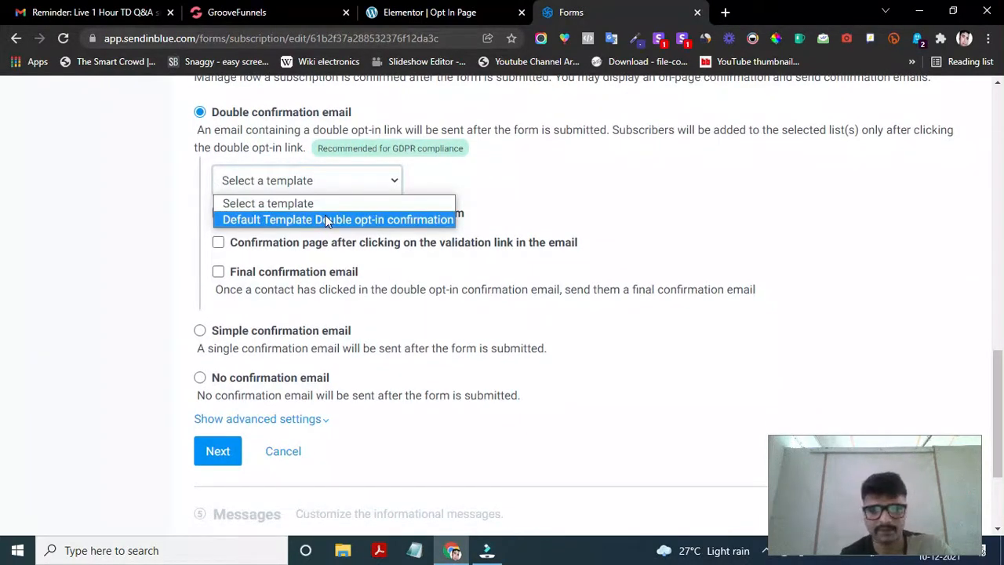
pyautogui.click(492, 170)
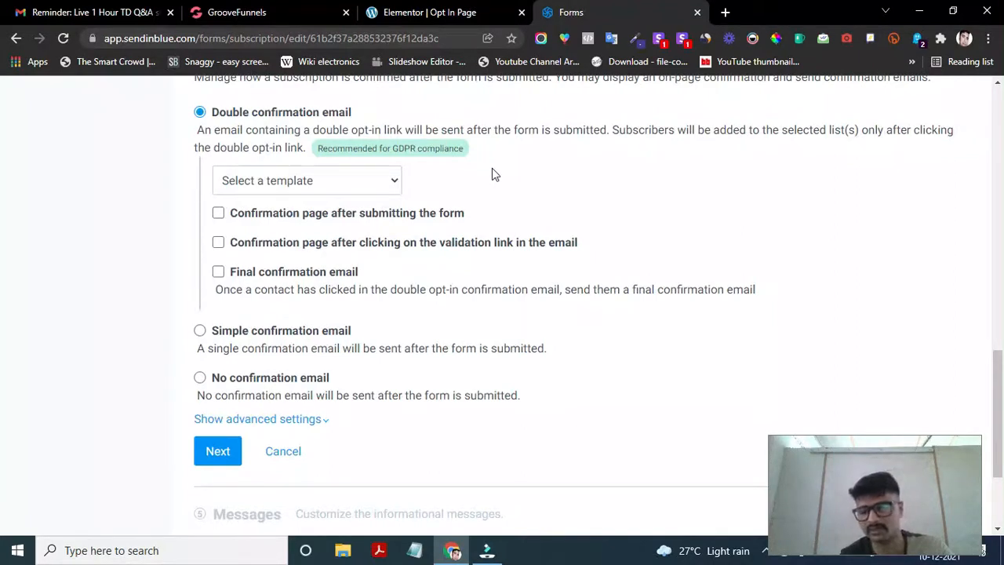
# - Switch the form's confirmation option from double to No confirmation email
pyautogui.scroll(-1, 269, 310)
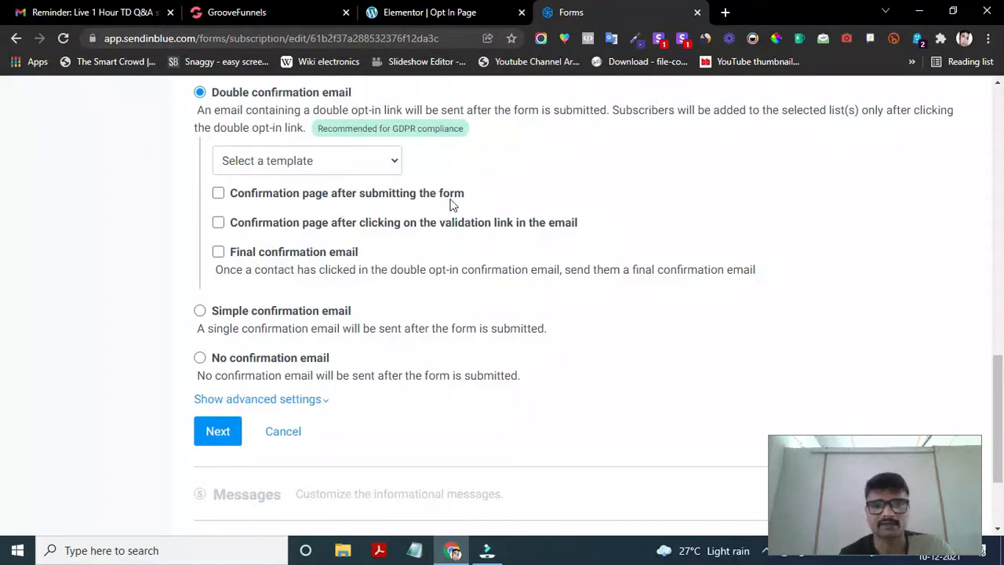
pyautogui.scroll(-1, 440, 202)
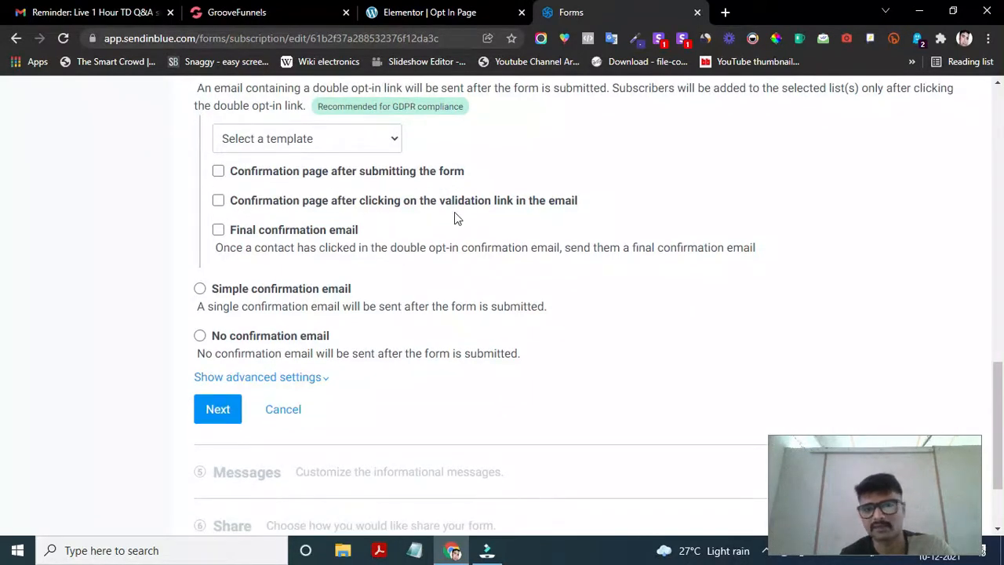
pyautogui.scroll(-1, 539, 188)
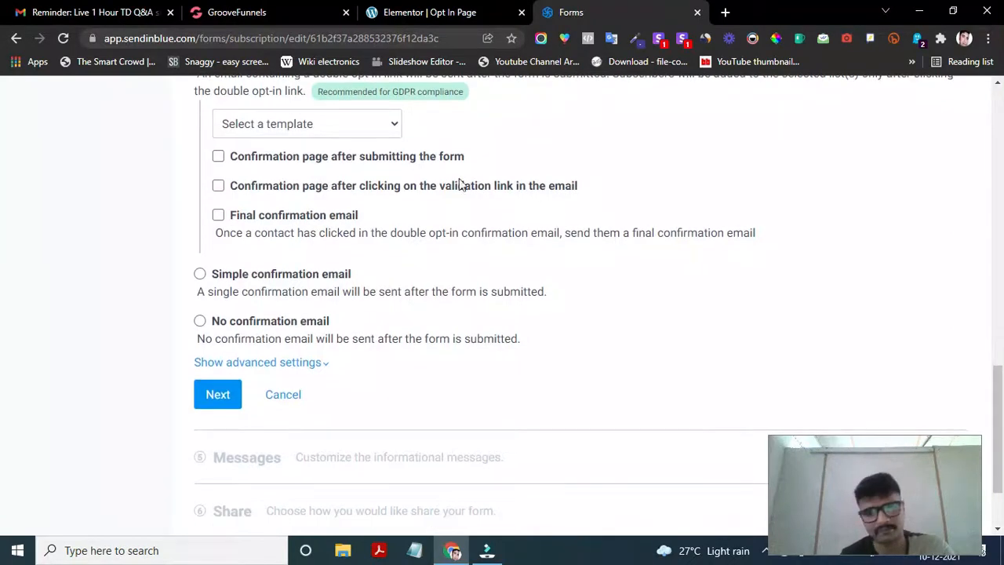
pyautogui.scroll(-1, 350, 249)
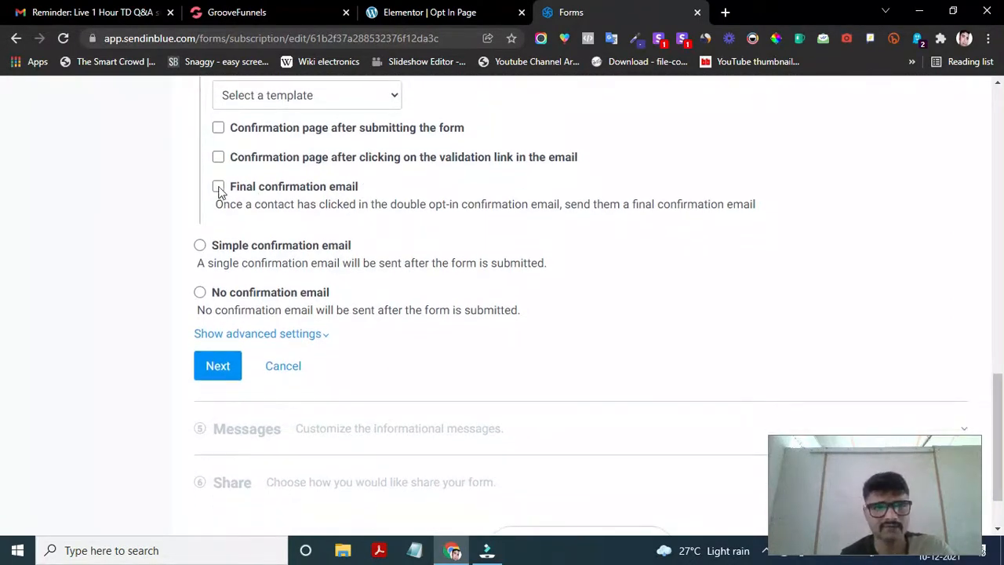
pyautogui.scroll(2, 329, 205)
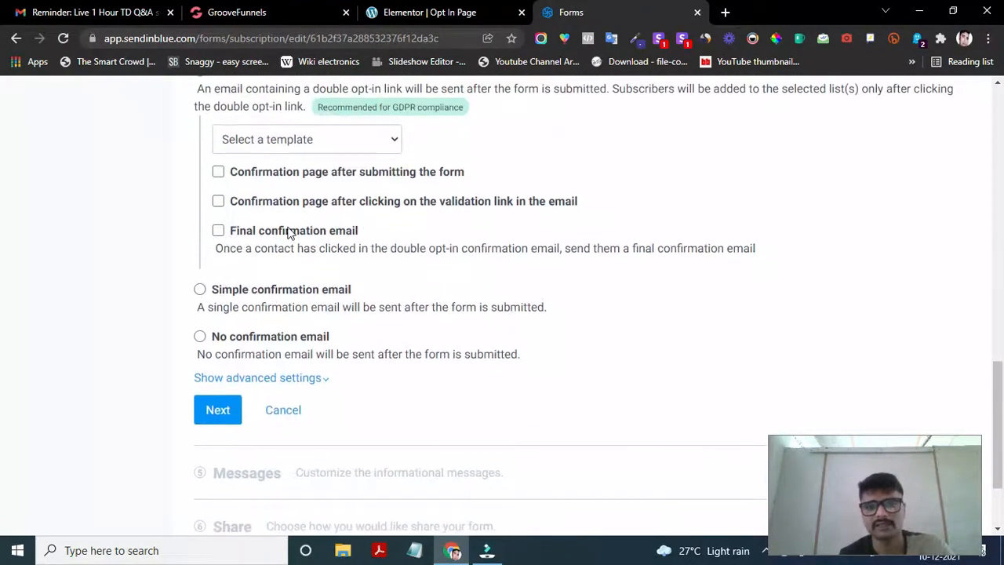
pyautogui.scroll(-1, 337, 239)
pyautogui.scroll(1, 369, 235)
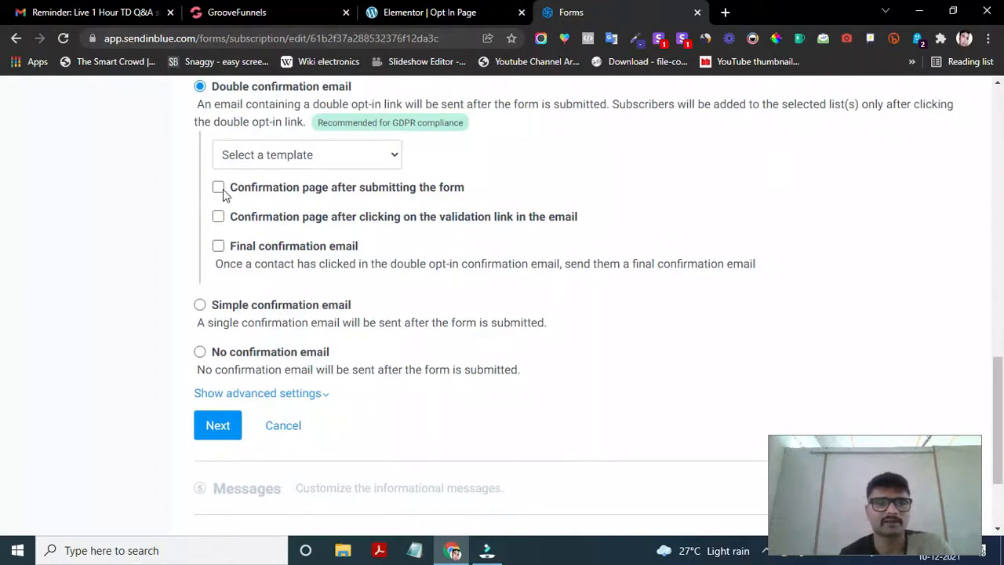
pyautogui.scroll(1, 223, 192)
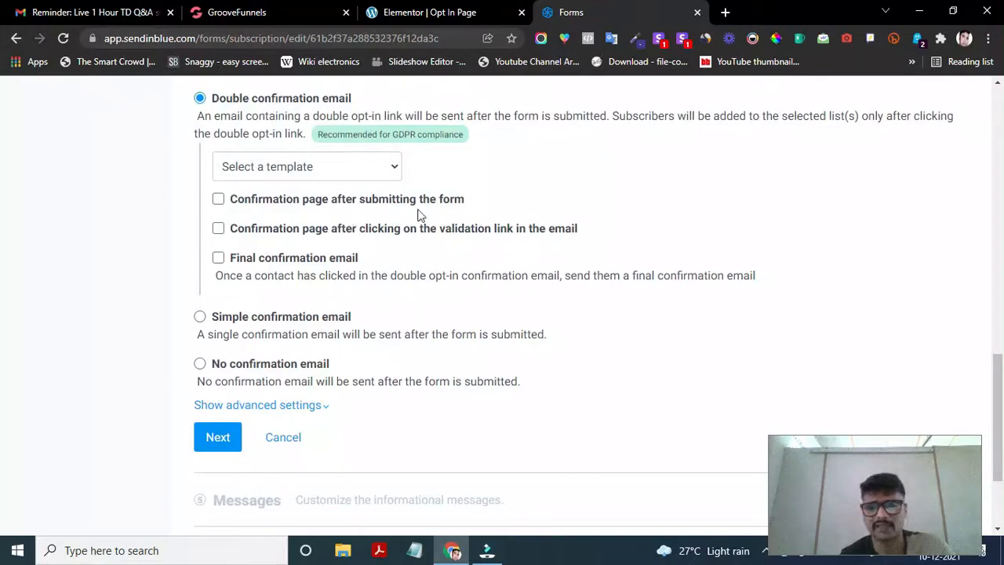
pyautogui.scroll(-1, 367, 193)
pyautogui.scroll(2, 261, 223)
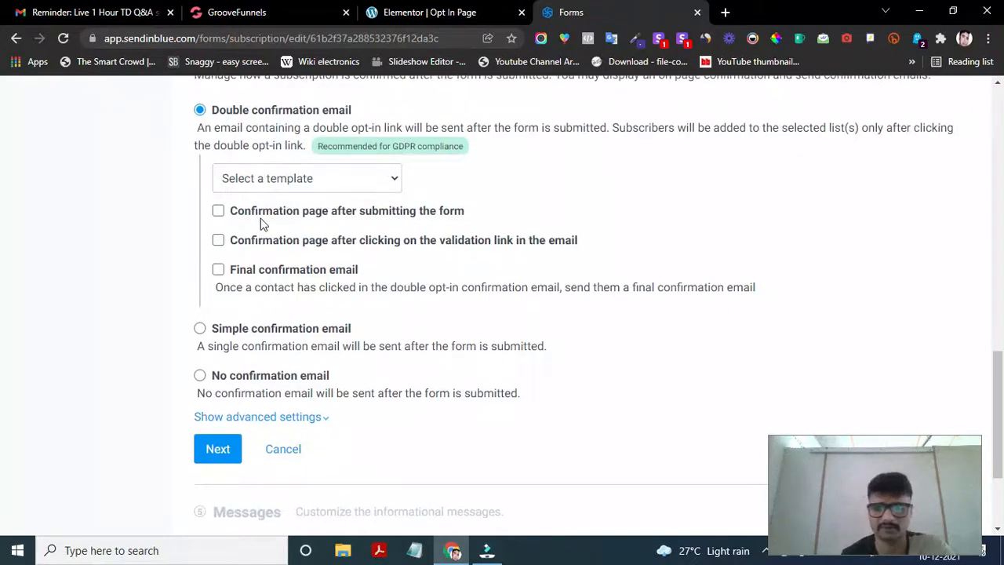
pyautogui.scroll(-1, 242, 255)
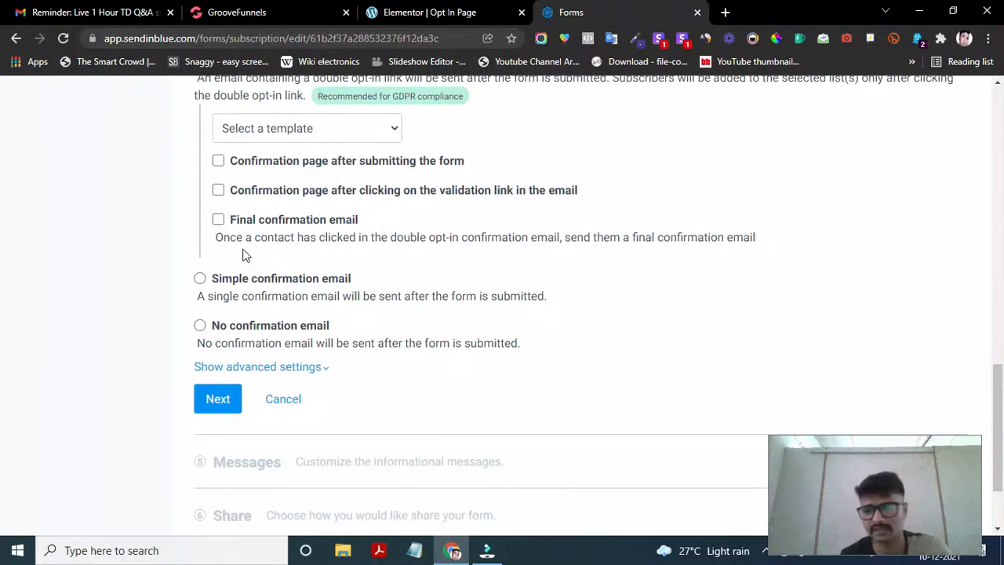
pyautogui.scroll(-1, 296, 267)
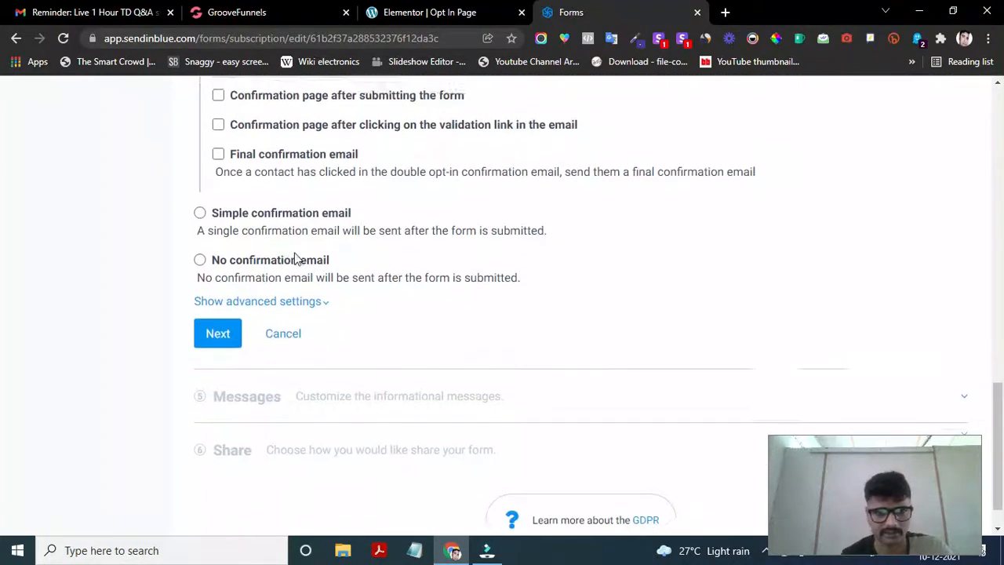
pyautogui.scroll(1, 294, 257)
pyautogui.scroll(-1, 263, 318)
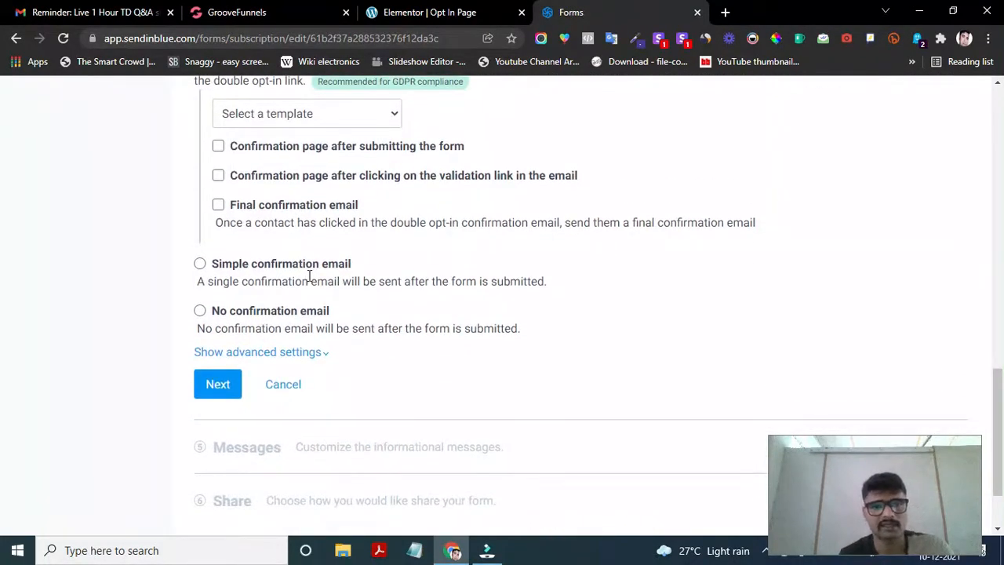
pyautogui.scroll(1, 233, 269)
pyautogui.scroll(-1, 208, 264)
pyautogui.click(200, 264)
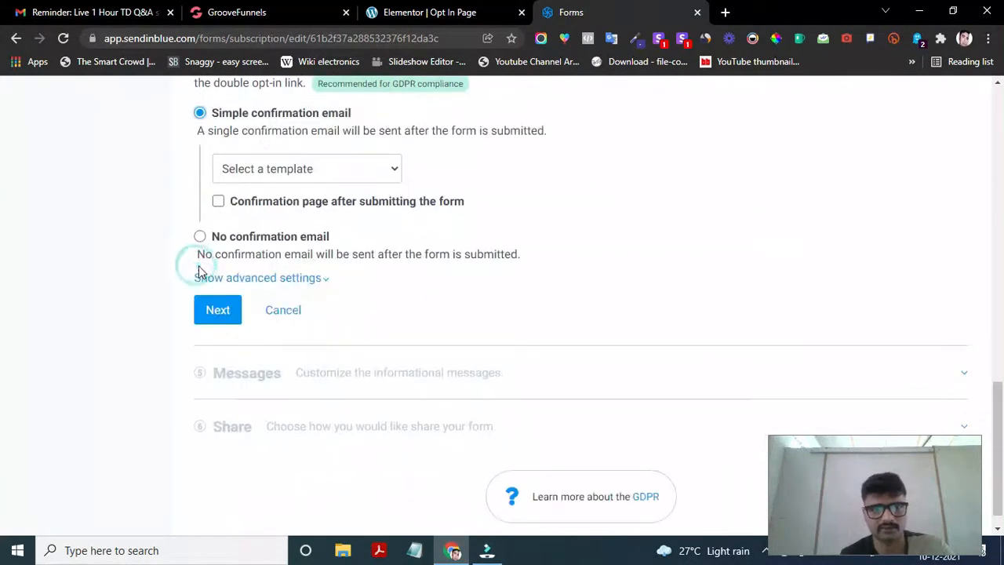
pyautogui.click(201, 244)
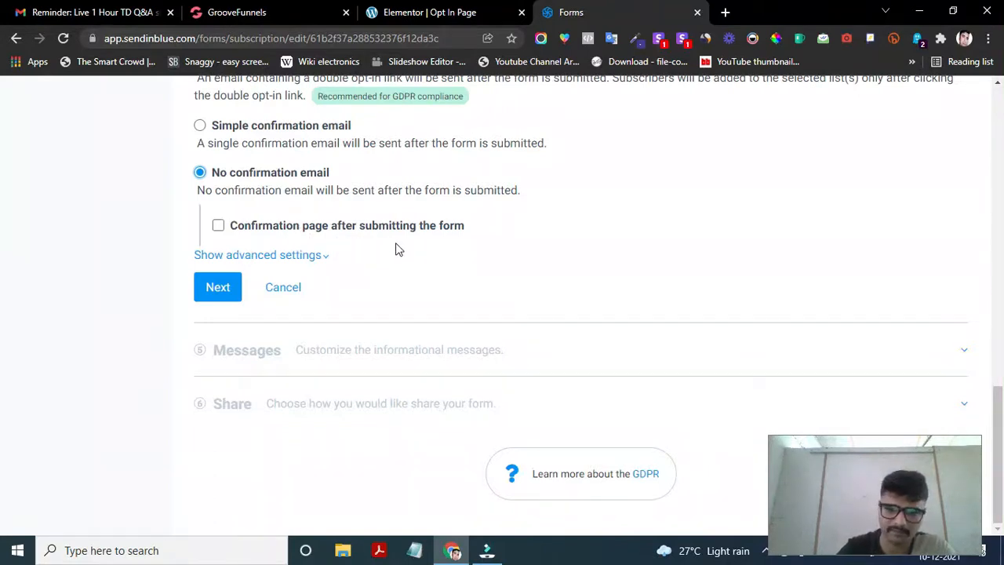
# - Expand the advanced settings and review the temporary email provider examples
pyautogui.click(310, 259)
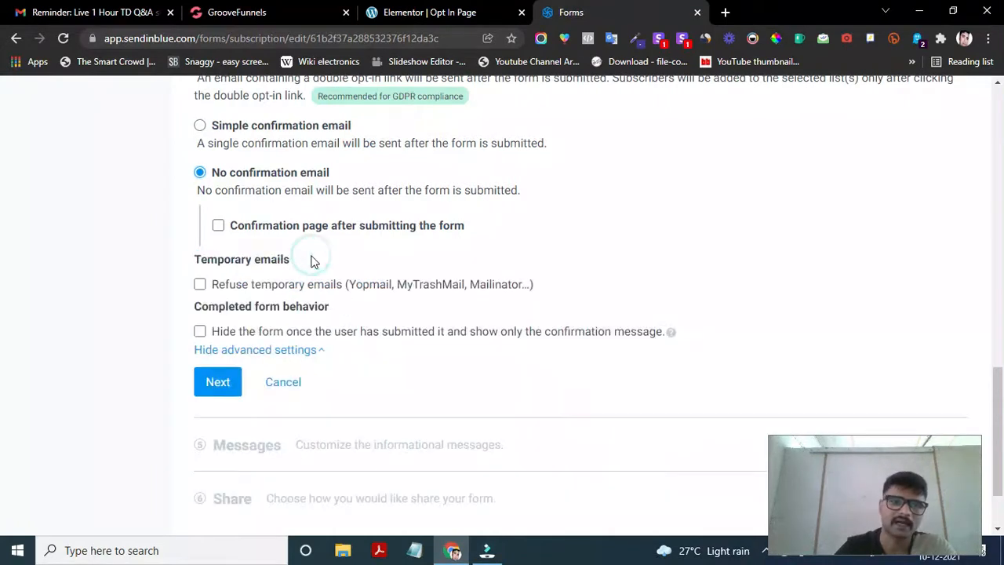
pyautogui.scroll(-1, 349, 336)
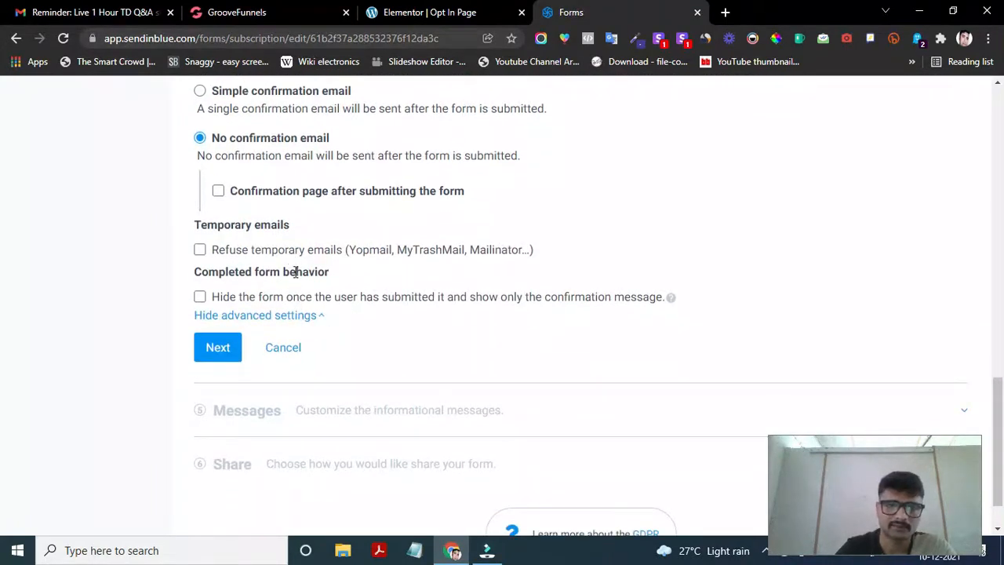
pyautogui.scroll(-1, 290, 263)
pyautogui.scroll(-1, 353, 302)
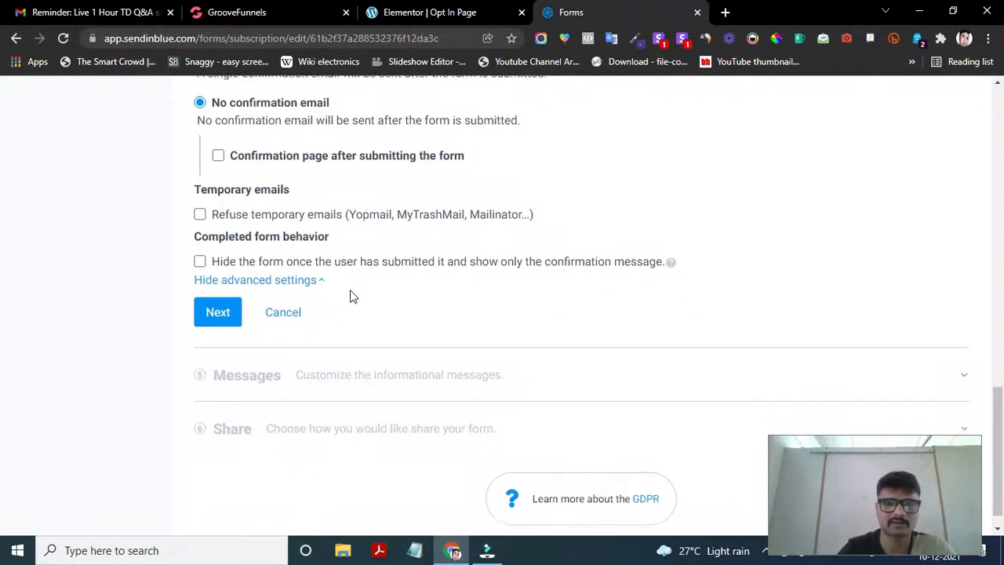
pyautogui.moveTo(352, 202); pyautogui.dragTo(519, 209)
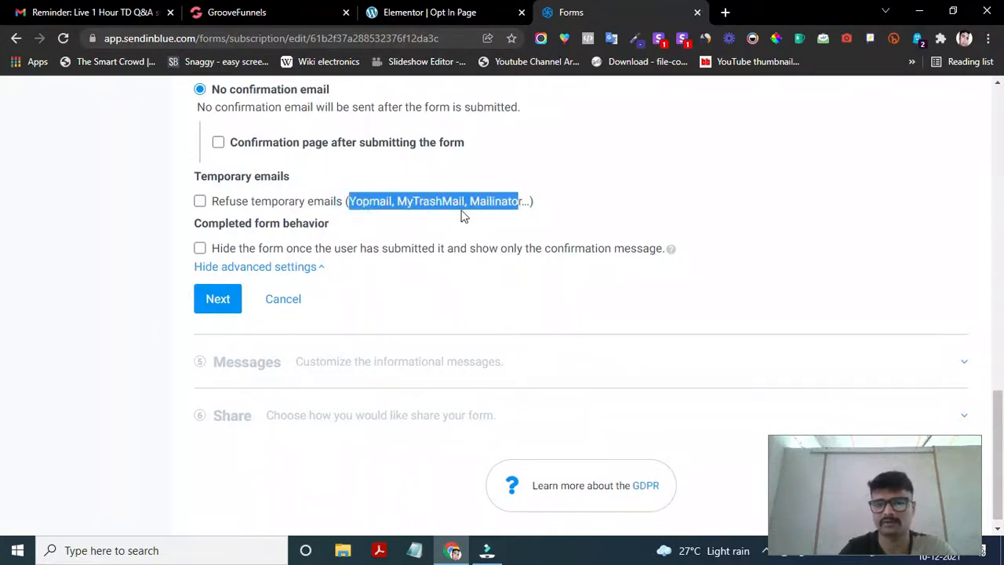
pyautogui.scroll(-1, 328, 267)
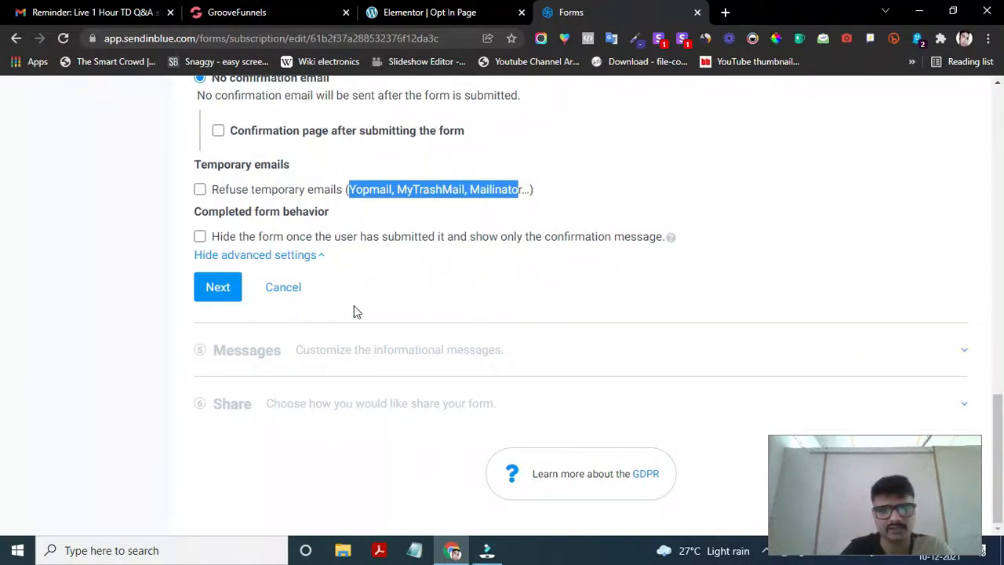
pyautogui.scroll(1, 251, 258)
pyautogui.scroll(-1, 251, 257)
# - Save the confirmation settings and continue to the Messages step
pyautogui.click(217, 287)
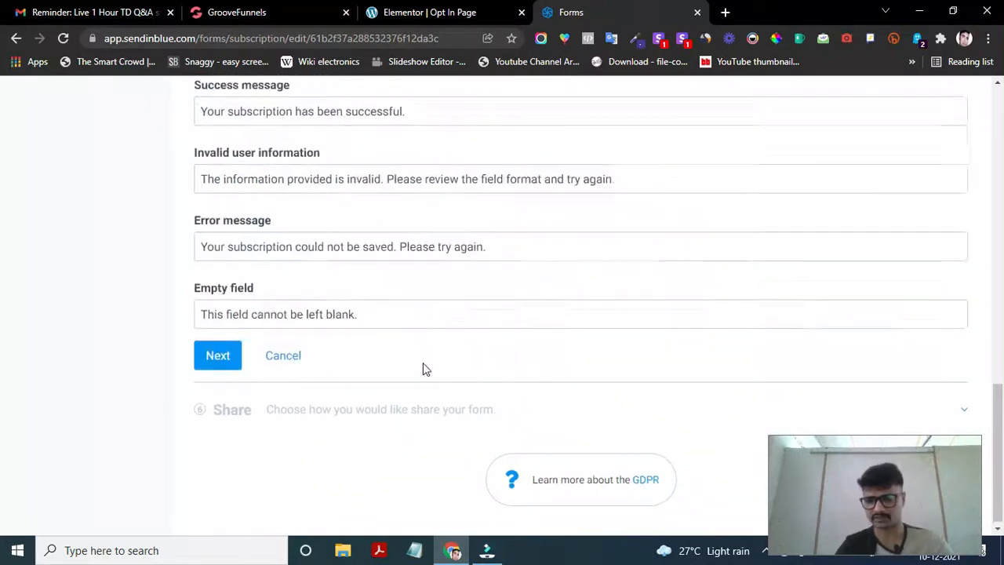
pyautogui.scroll(2, 398, 303)
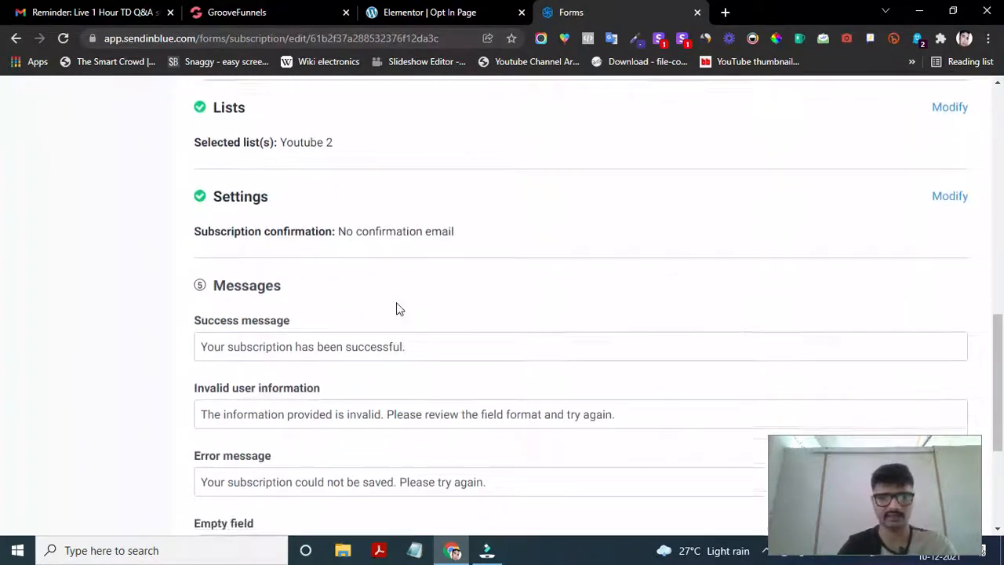
pyautogui.scroll(2, 398, 303)
pyautogui.scroll(-1, 396, 302)
pyautogui.scroll(3, 396, 306)
pyautogui.scroll(2, 396, 308)
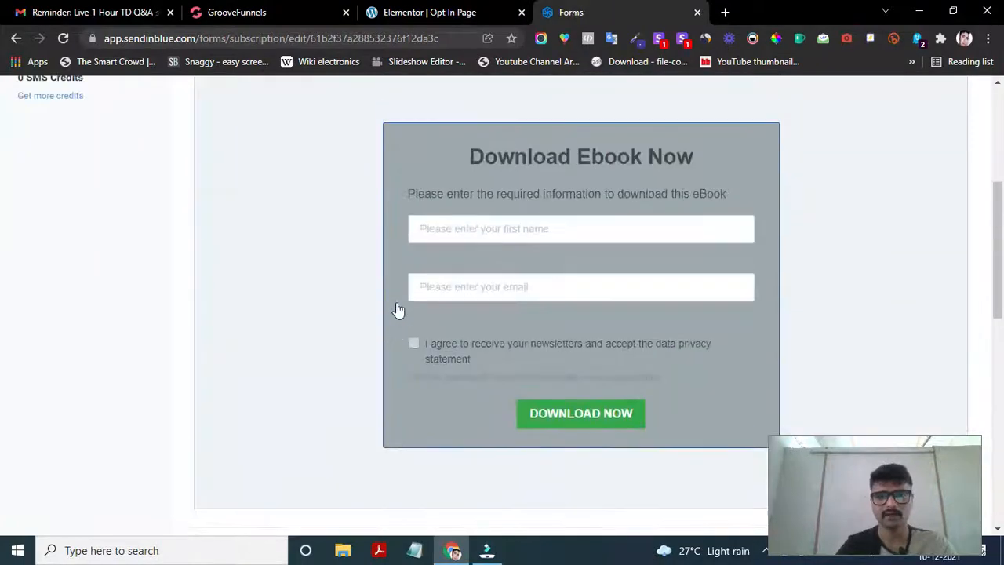
pyautogui.scroll(-6, 397, 308)
pyautogui.scroll(1, 396, 308)
pyautogui.scroll(-2, 396, 308)
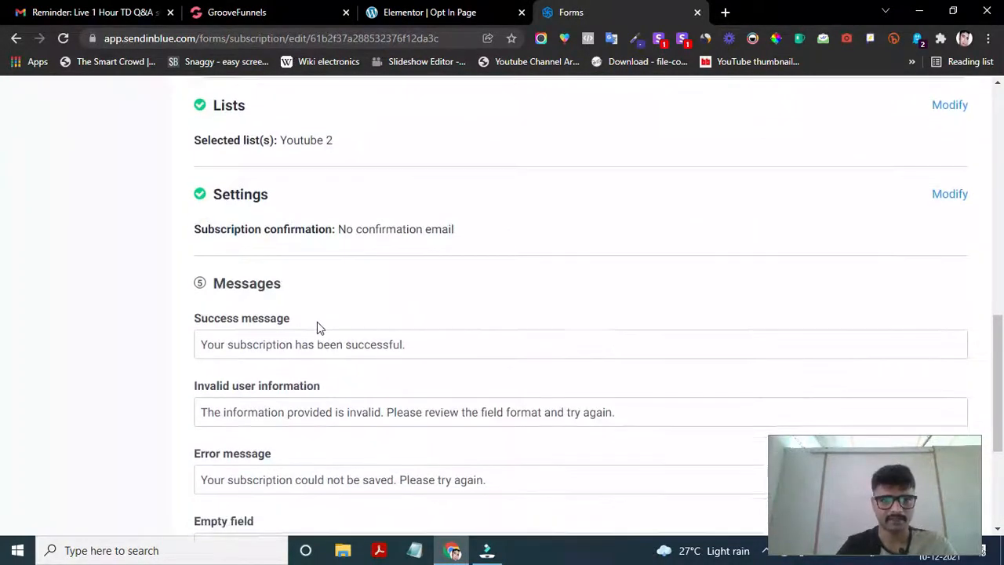
pyautogui.scroll(-1, 383, 313)
pyautogui.scroll(-1, 259, 284)
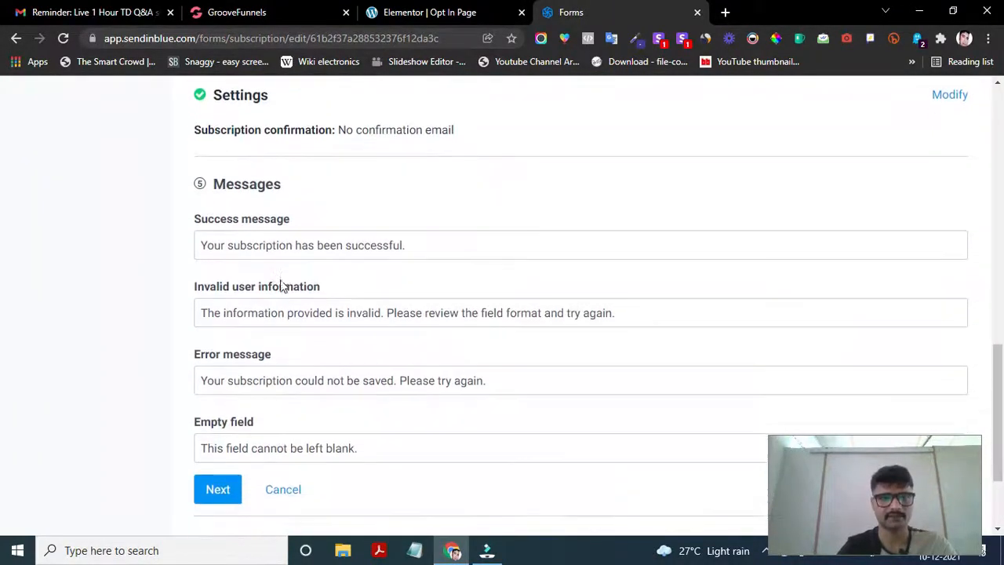
# - Review the default success, invalid information and error message texts
pyautogui.click(437, 241)
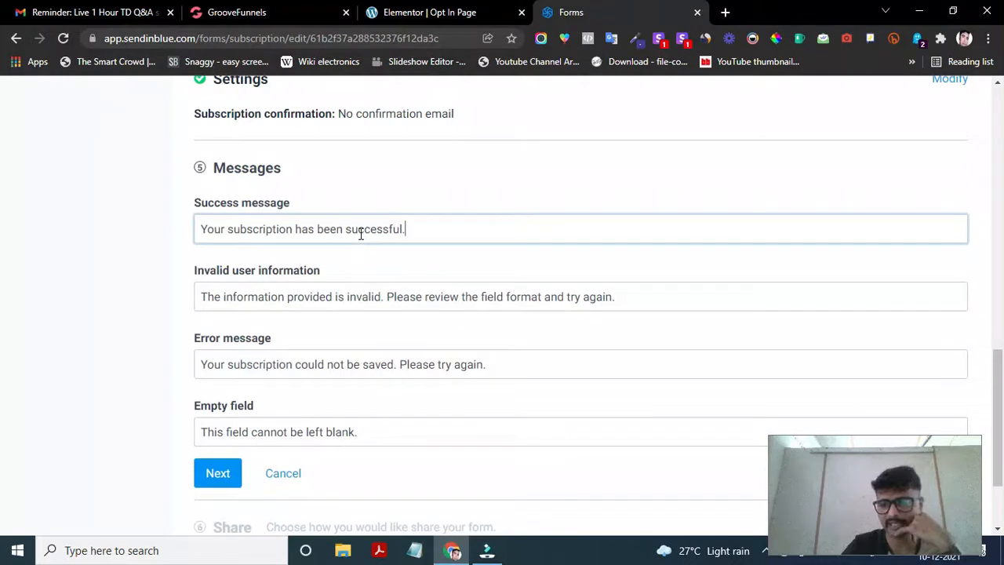
pyautogui.moveTo(439, 229); pyautogui.dragTo(199, 222)
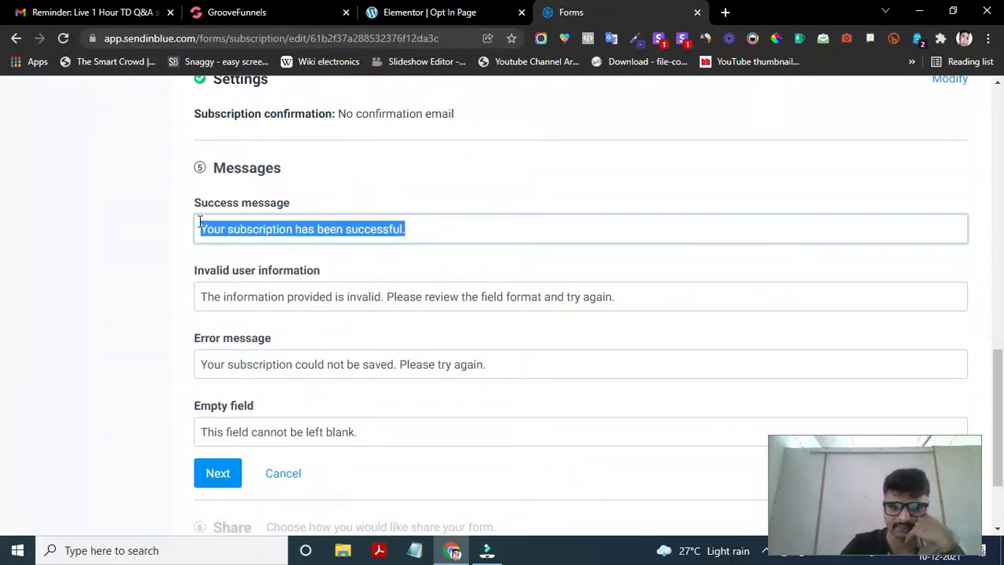
pyautogui.click(472, 228)
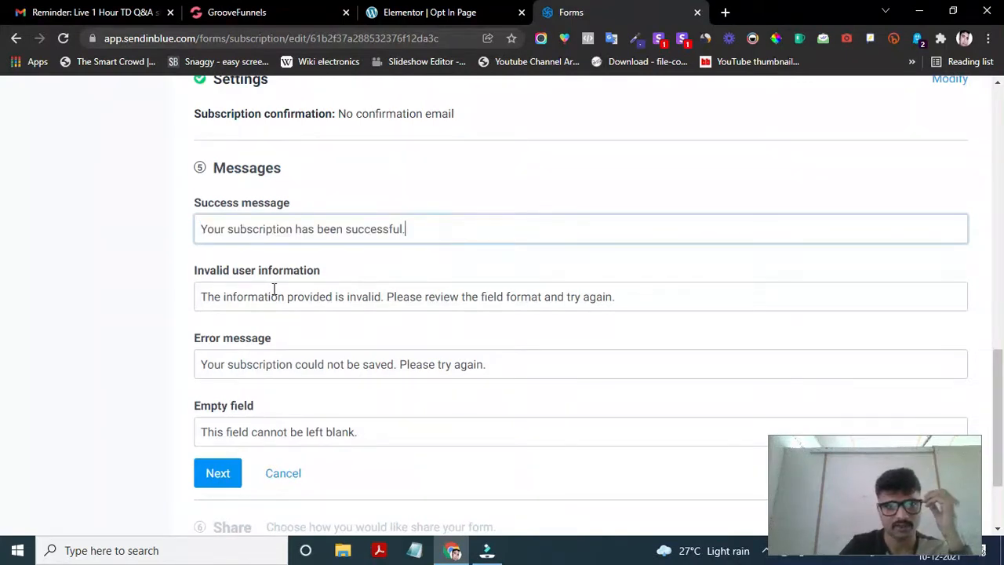
pyautogui.click(428, 297)
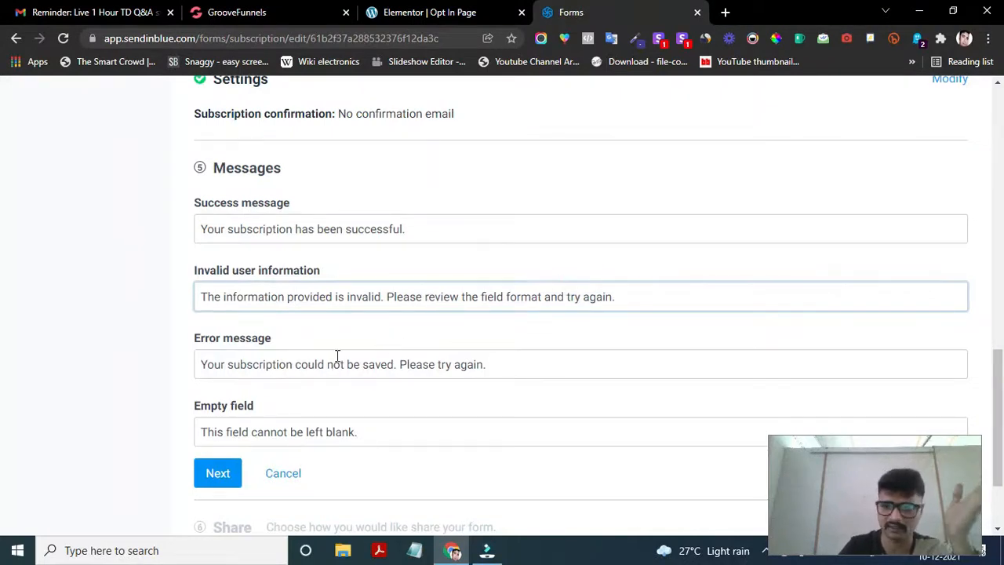
pyautogui.scroll(-1, 338, 355)
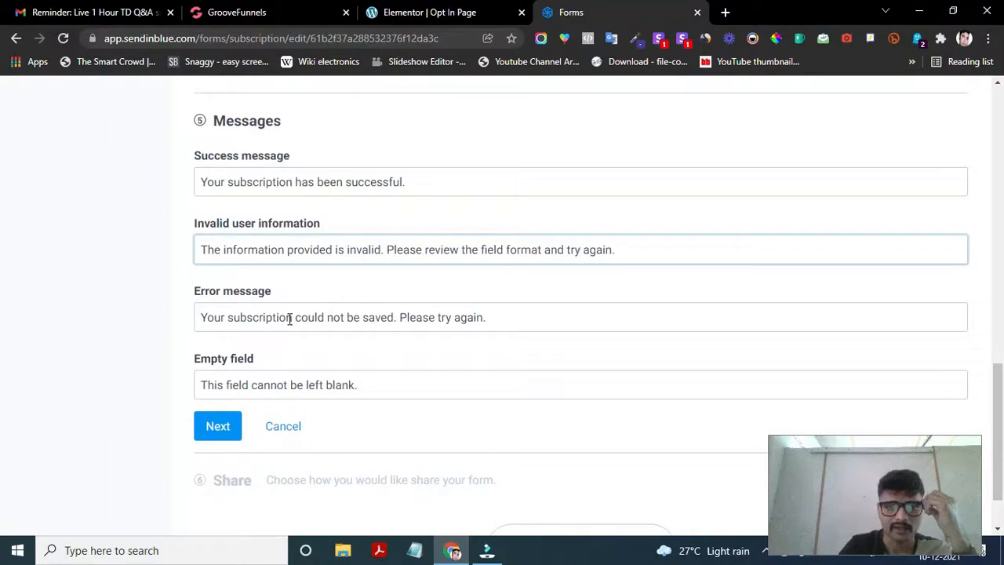
pyautogui.click(360, 240)
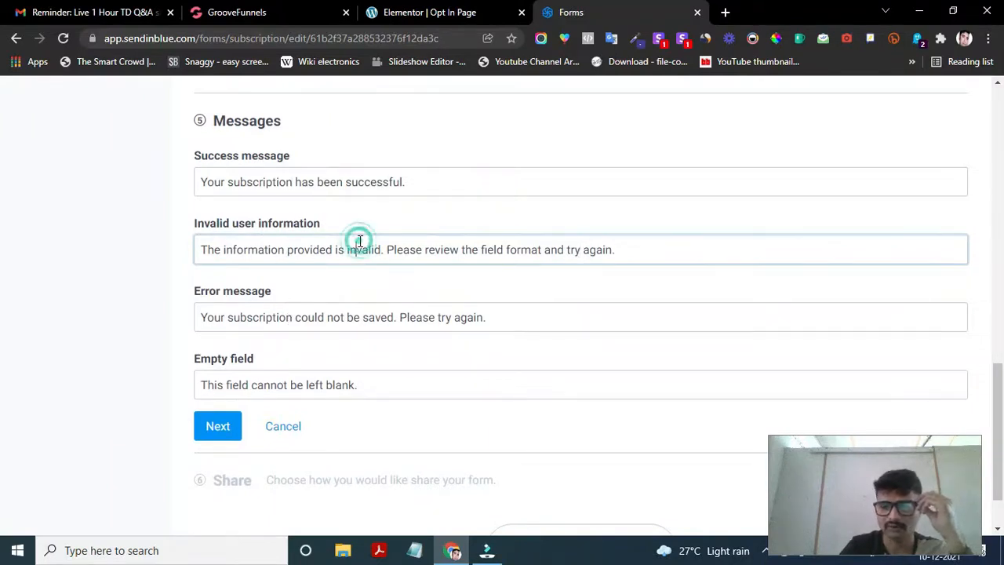
pyautogui.click(276, 322)
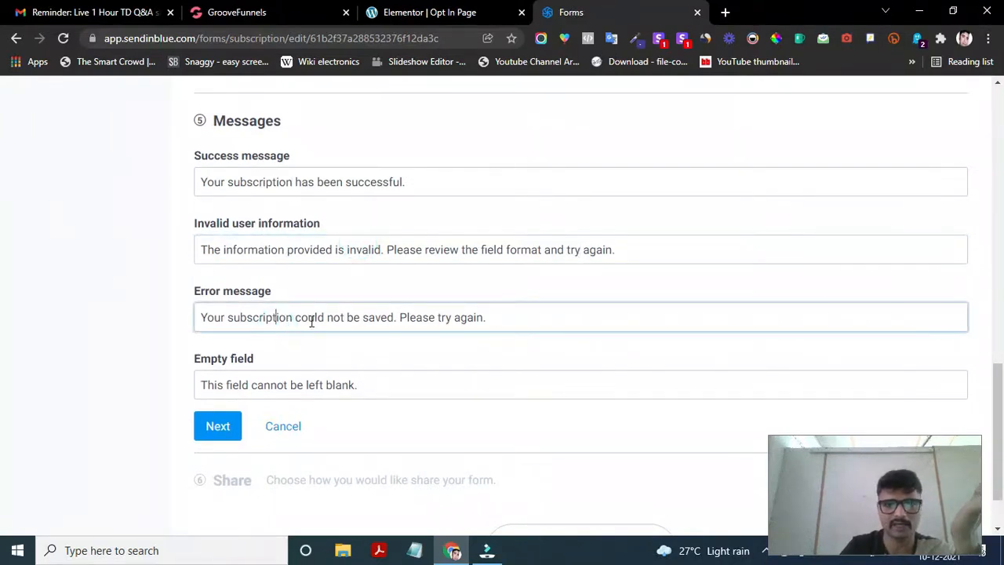
pyautogui.click(500, 318)
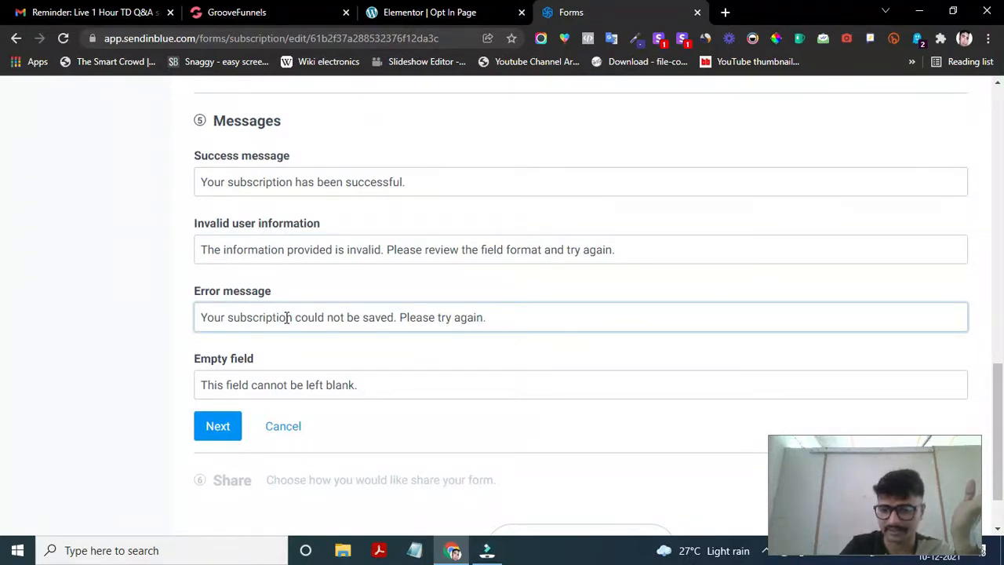
# - Check the empty field message, then save the default messages and continue to Share
pyautogui.scroll(-1, 294, 342)
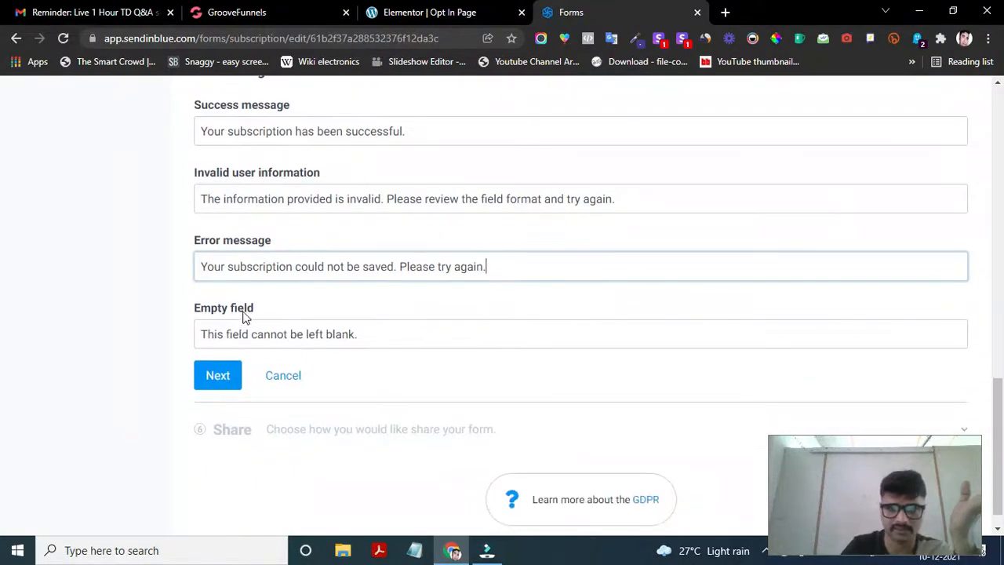
pyautogui.click(395, 333)
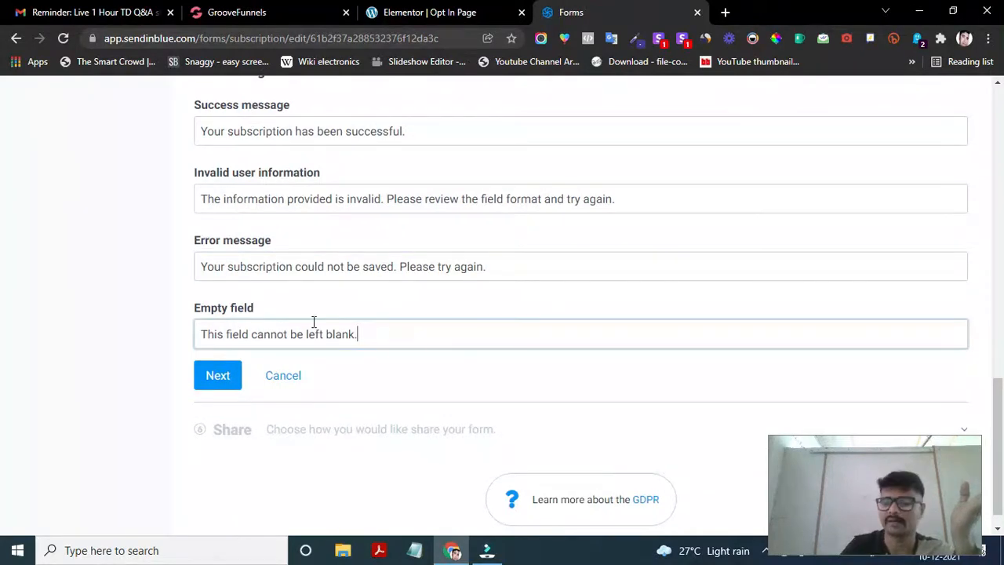
pyautogui.scroll(-1, 429, 332)
pyautogui.scroll(1, 423, 344)
pyautogui.scroll(-1, 421, 348)
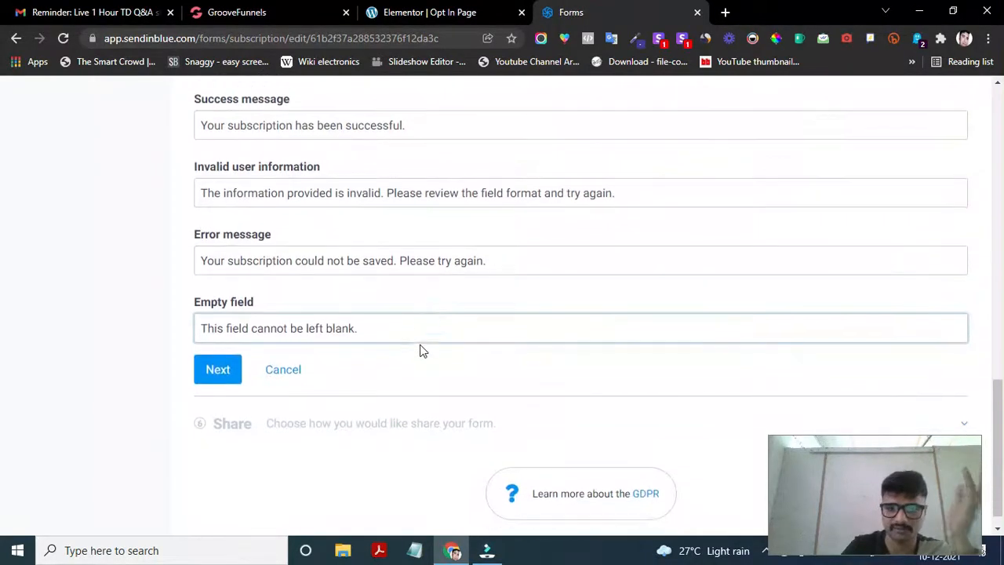
pyautogui.scroll(4, 419, 351)
pyautogui.scroll(1, 419, 351)
pyautogui.scroll(-2, 420, 350)
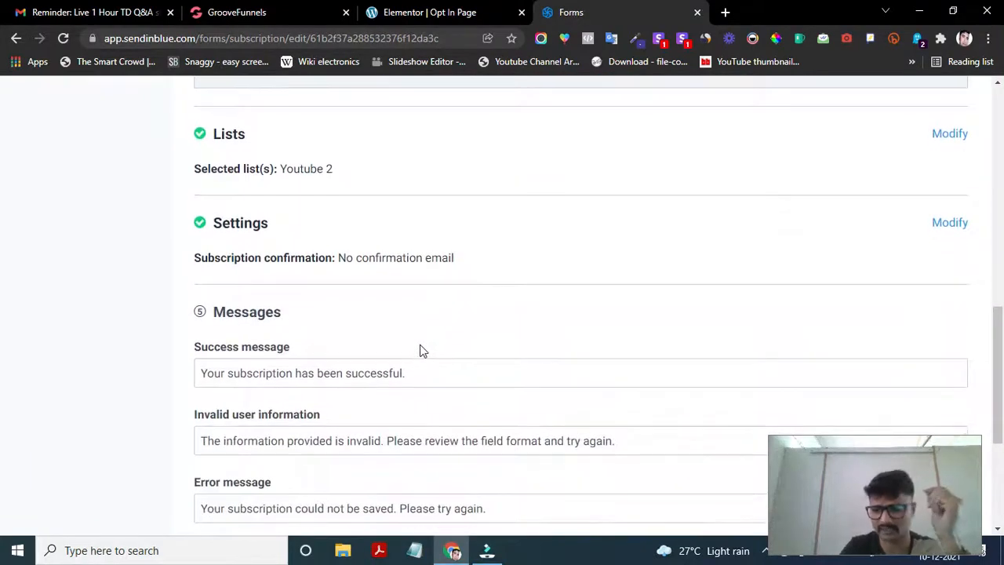
pyautogui.scroll(-2, 420, 350)
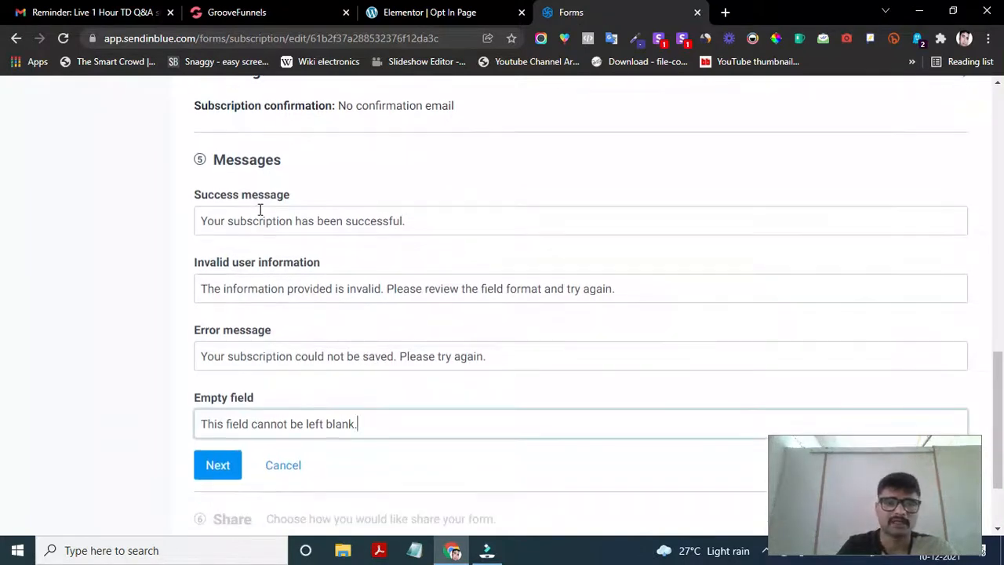
pyautogui.click(437, 225)
pyautogui.scroll(-2, 382, 311)
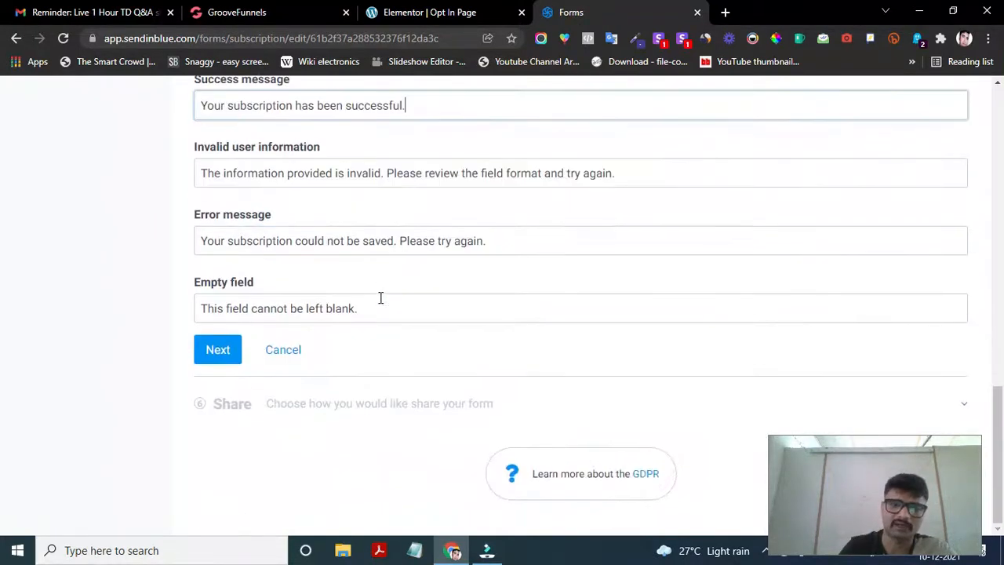
pyautogui.click(232, 354)
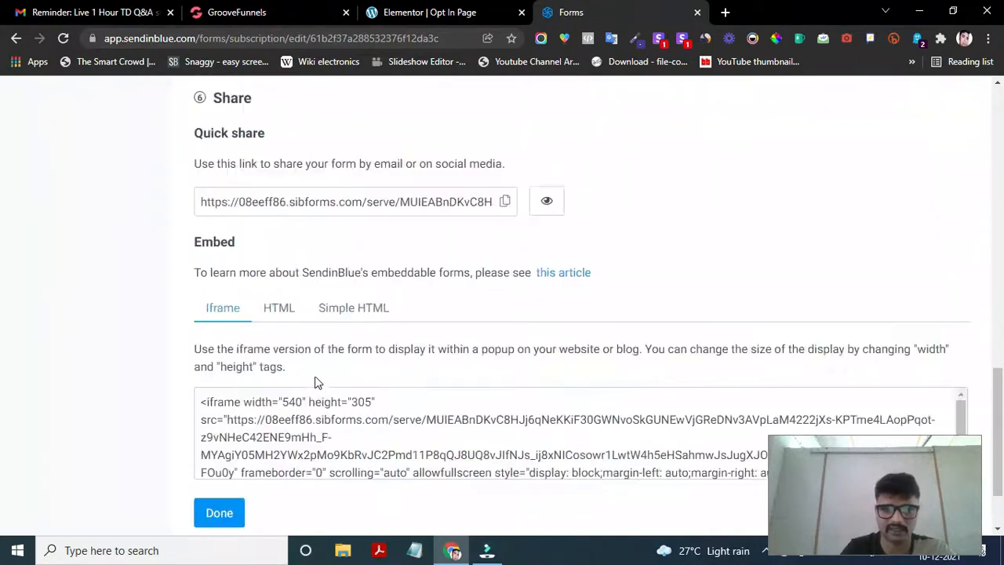
# - Review the Share step's embed code, then reopen the confirmation Settings for editing
pyautogui.scroll(4, 309, 378)
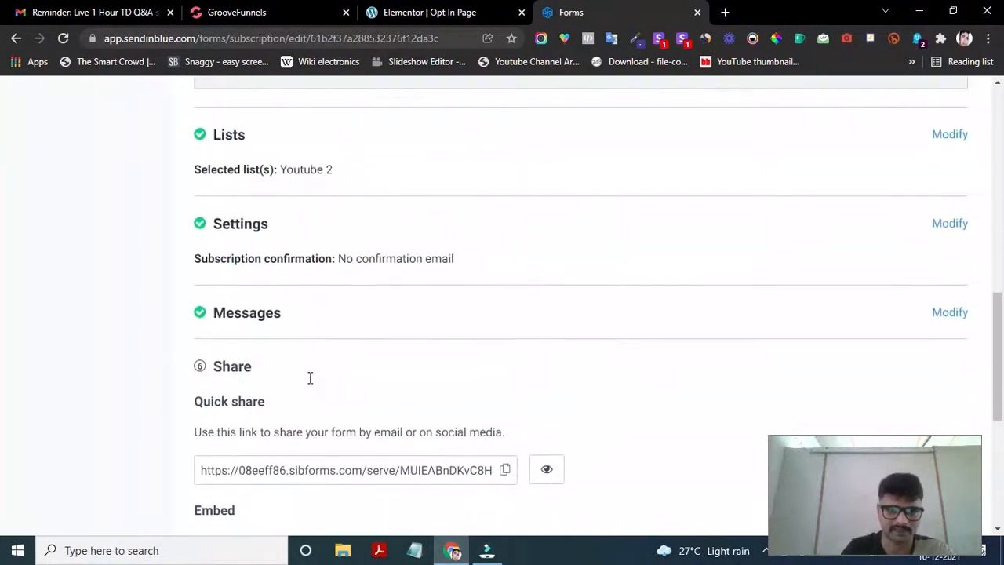
pyautogui.scroll(-2, 310, 377)
pyautogui.scroll(-2, 309, 384)
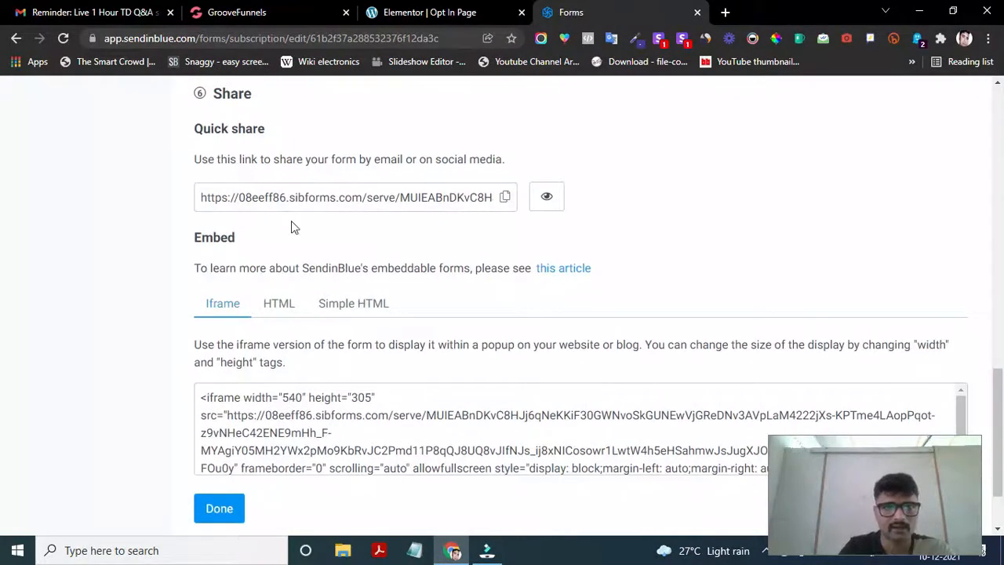
pyautogui.scroll(1, 291, 220)
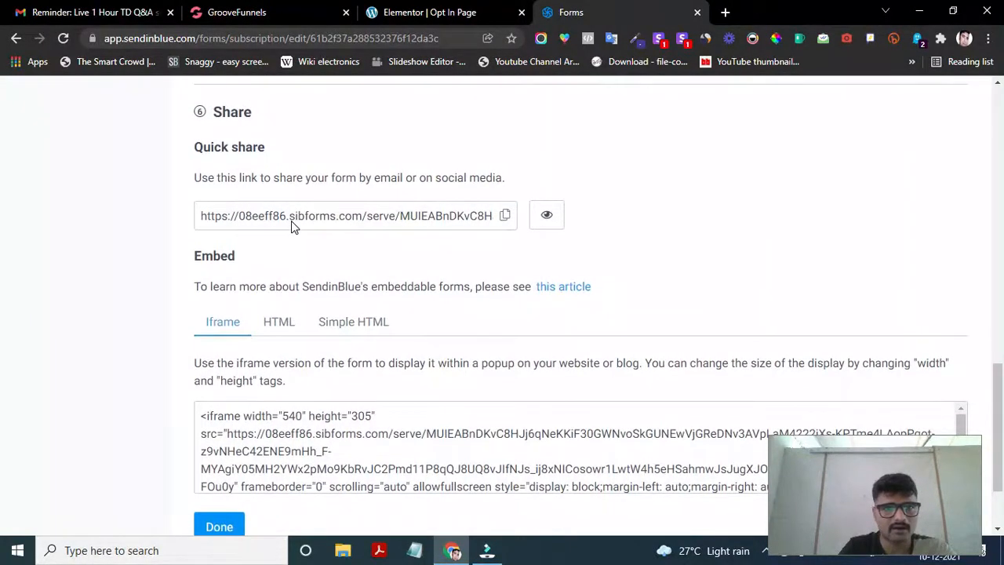
pyautogui.scroll(1, 291, 225)
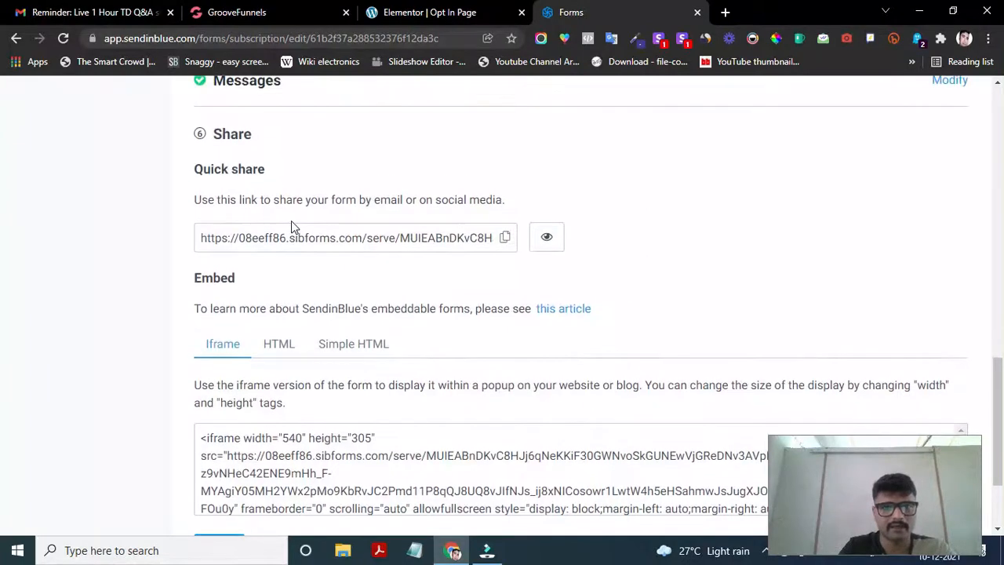
pyautogui.scroll(2, 291, 226)
pyautogui.scroll(-2, 291, 226)
pyautogui.scroll(2, 291, 226)
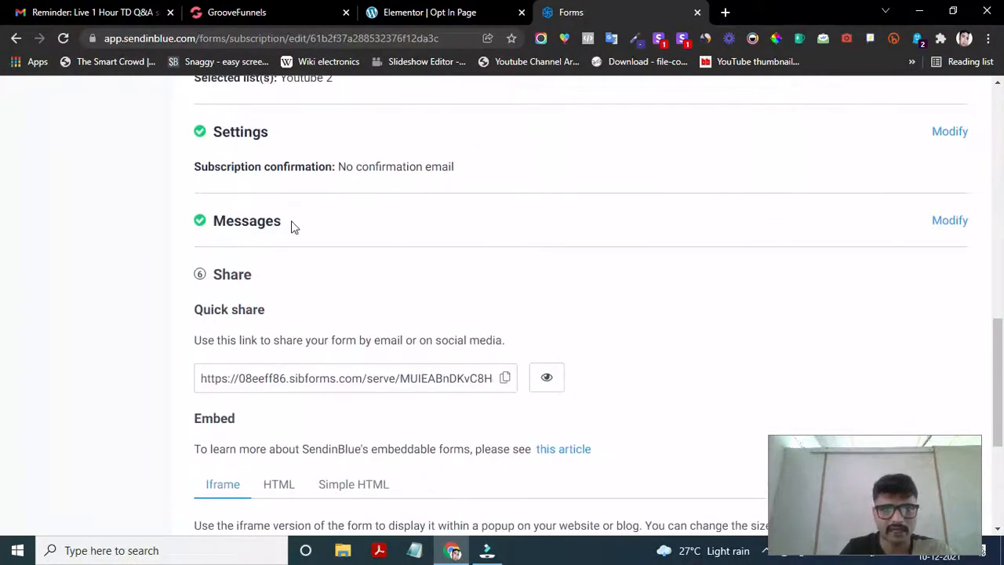
pyautogui.scroll(-3, 509, 278)
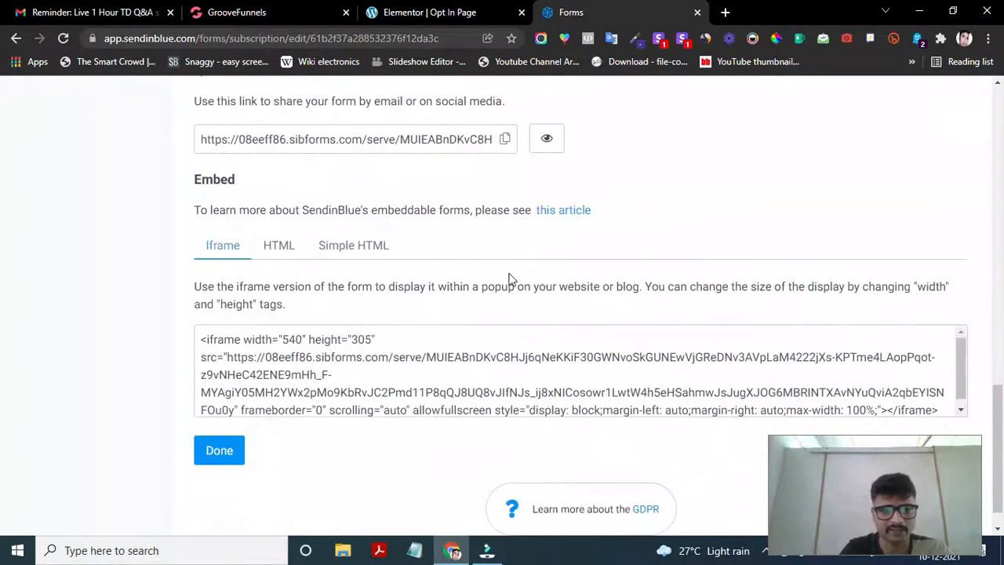
pyautogui.scroll(3, 509, 279)
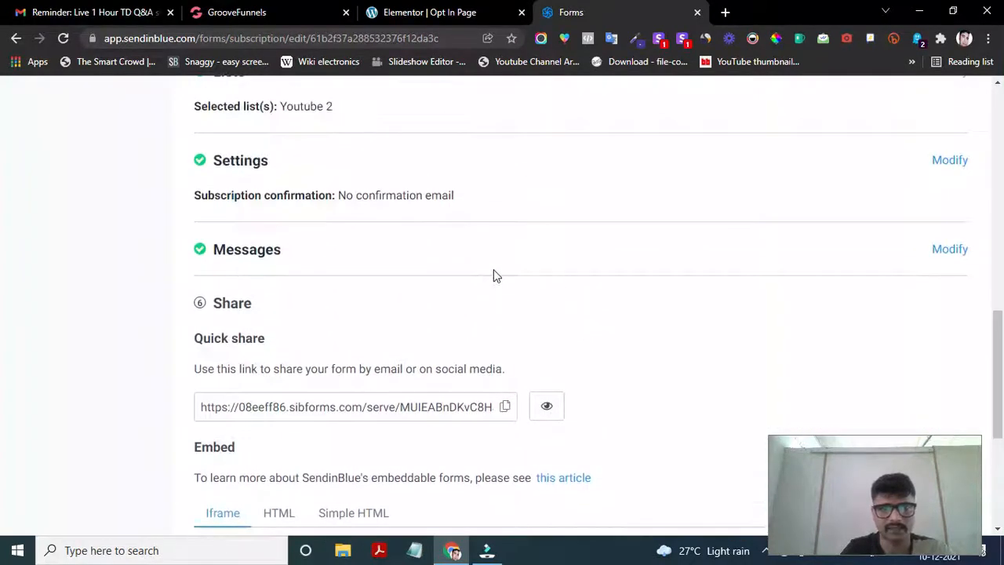
pyautogui.click(952, 161)
# - Reopen the Messages step and review the unchanged default success message
pyautogui.scroll(-3, 594, 300)
pyautogui.click(946, 349)
pyautogui.scroll(8, 625, 411)
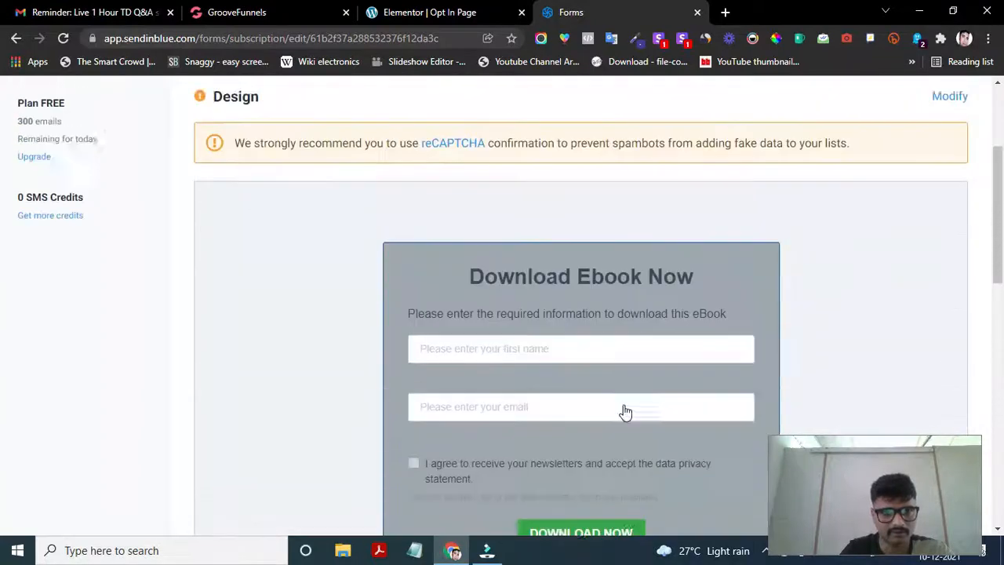
pyautogui.scroll(2, 625, 411)
pyautogui.scroll(-10, 625, 411)
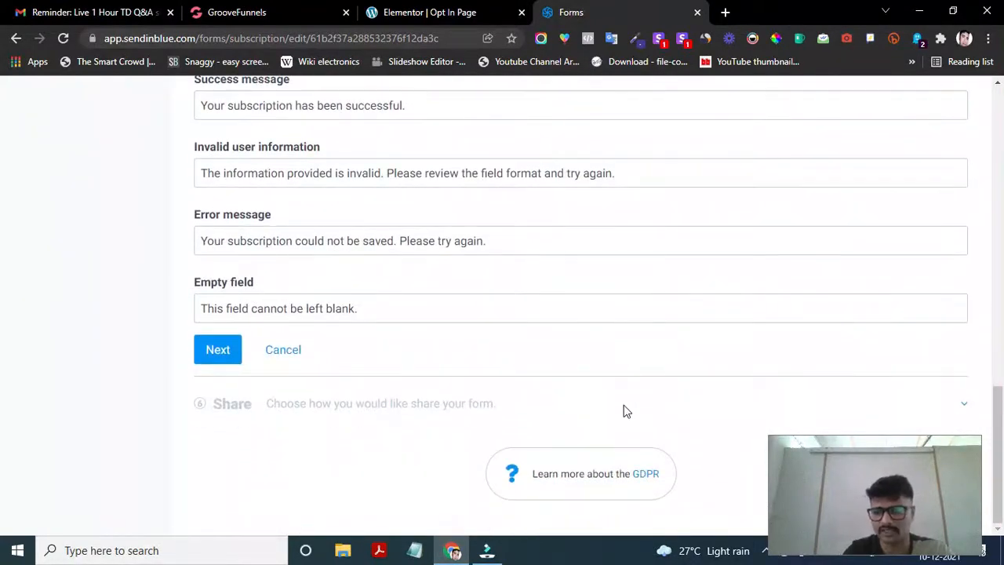
pyautogui.scroll(1, 341, 345)
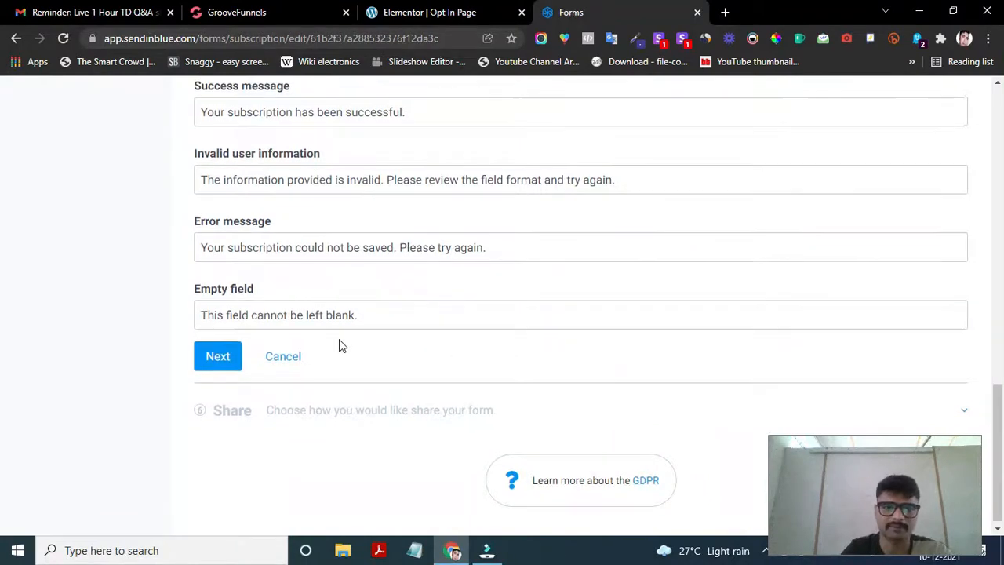
pyautogui.scroll(1, 407, 244)
pyautogui.click(434, 196)
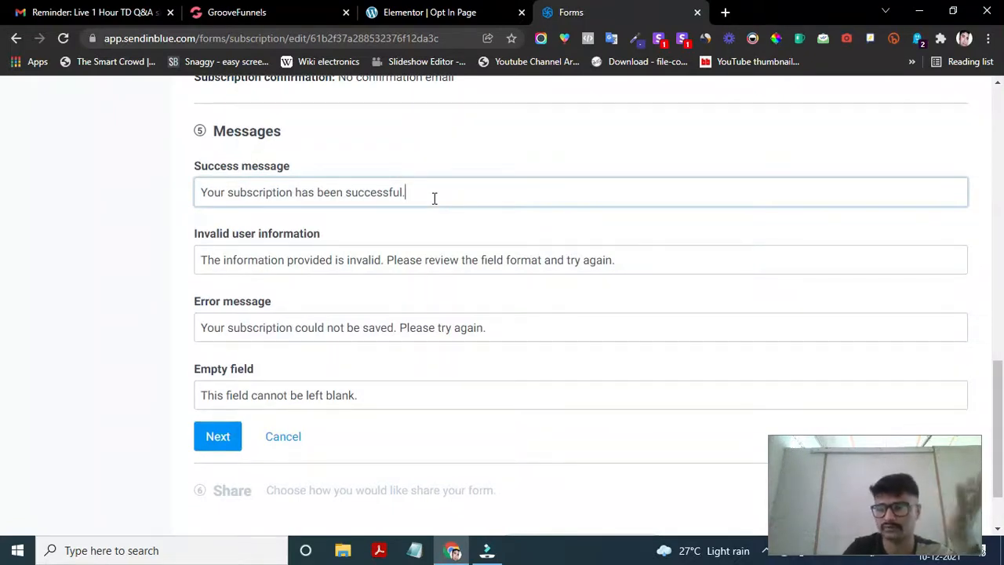
pyautogui.scroll(-1, 366, 242)
pyautogui.scroll(-1, 366, 239)
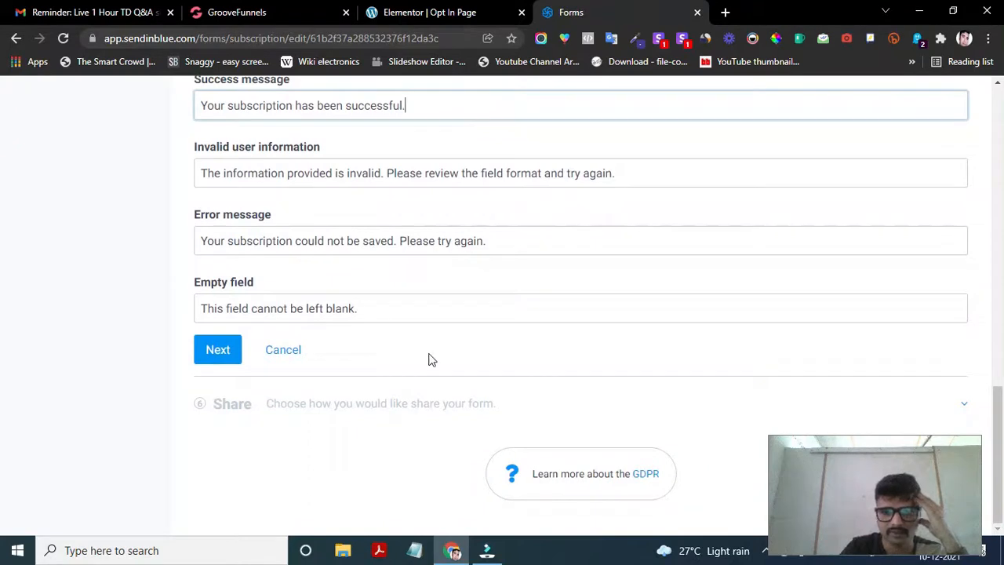
pyautogui.scroll(3, 429, 358)
pyautogui.scroll(1, 430, 358)
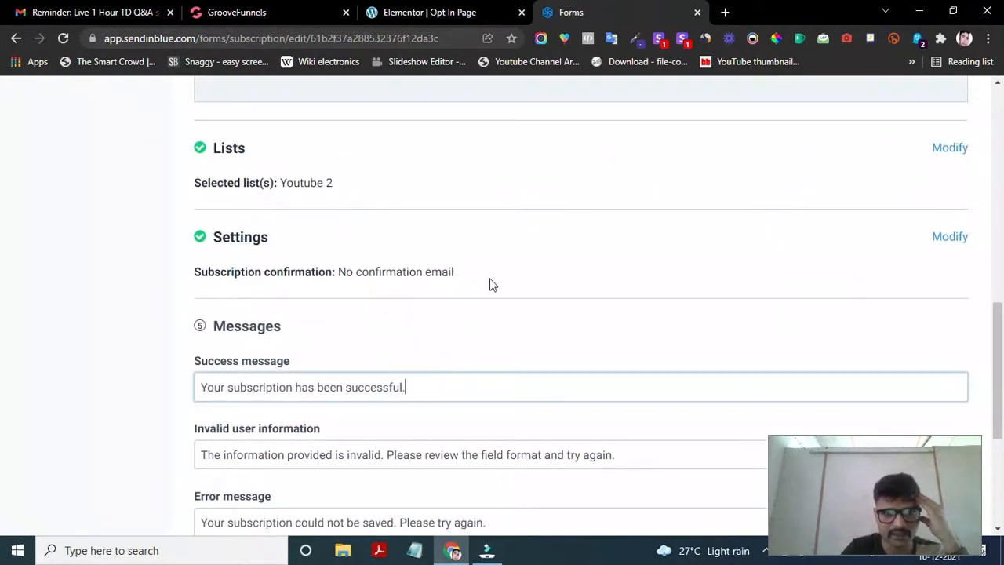
# - Reopen Settings and enable 'Confirmation page after submitting the form', toggling it off and on
pyautogui.click(942, 239)
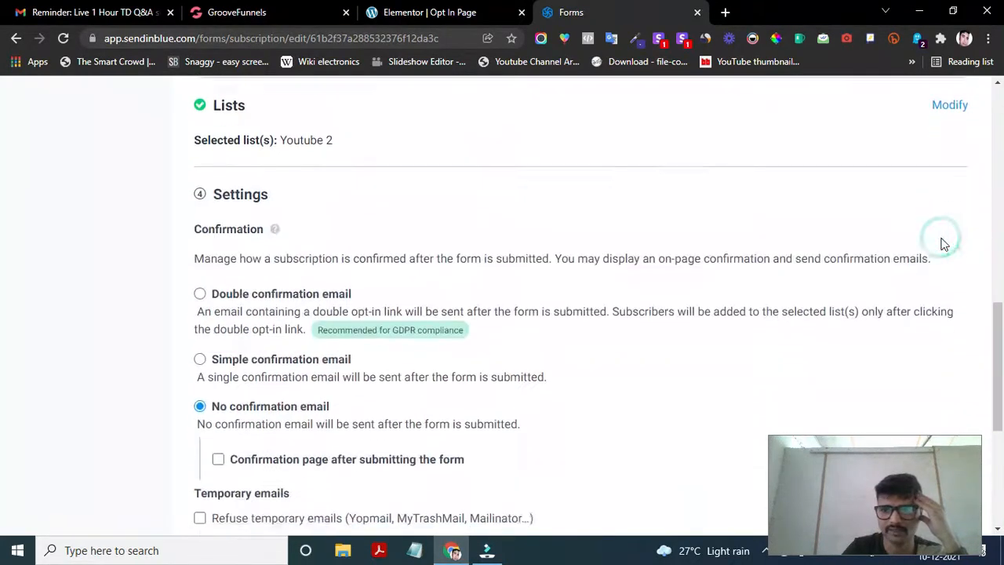
pyautogui.scroll(-3, 634, 367)
pyautogui.scroll(-1, 633, 365)
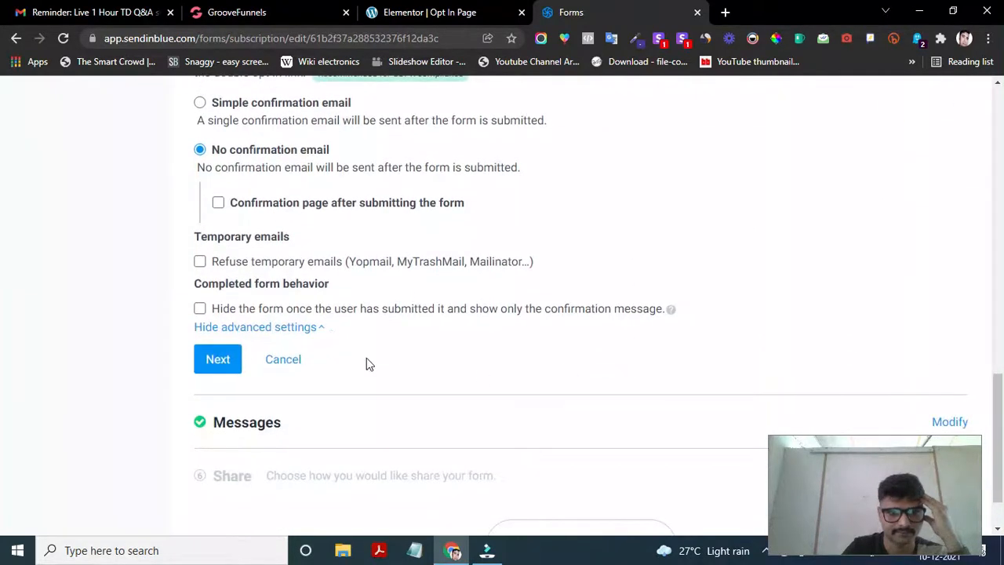
pyautogui.scroll(1, 384, 362)
pyautogui.scroll(1, 351, 354)
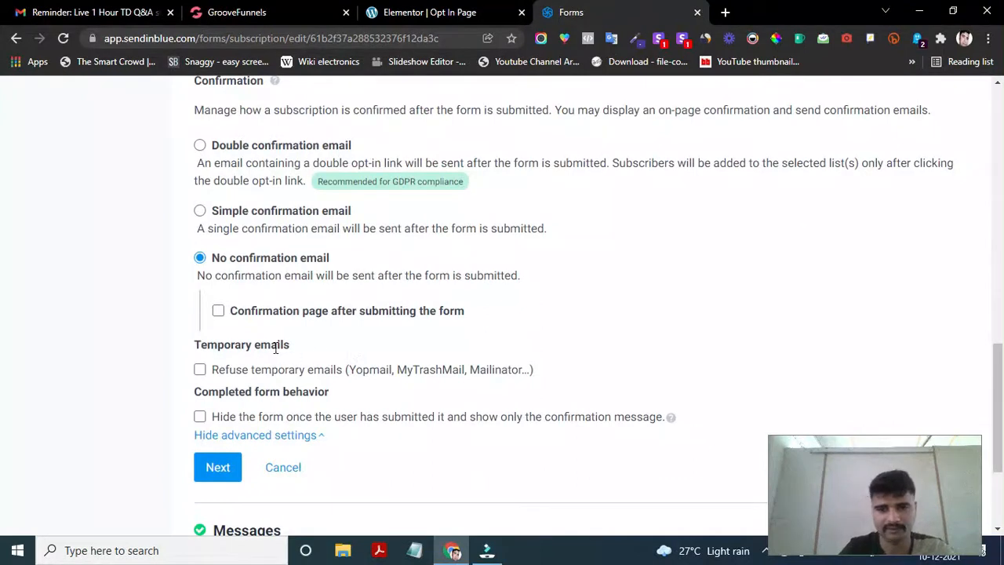
pyautogui.scroll(-1, 274, 354)
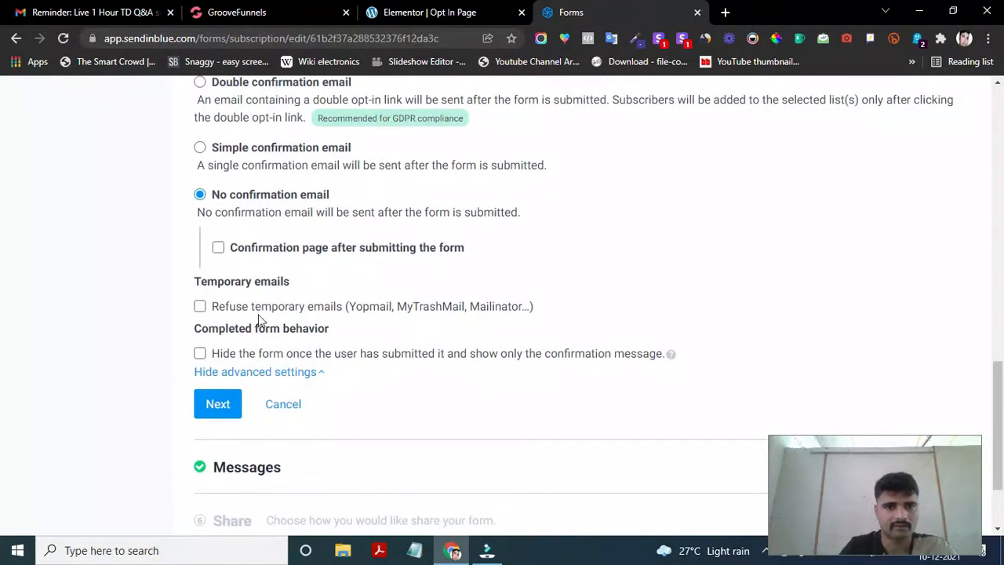
pyautogui.click(218, 249)
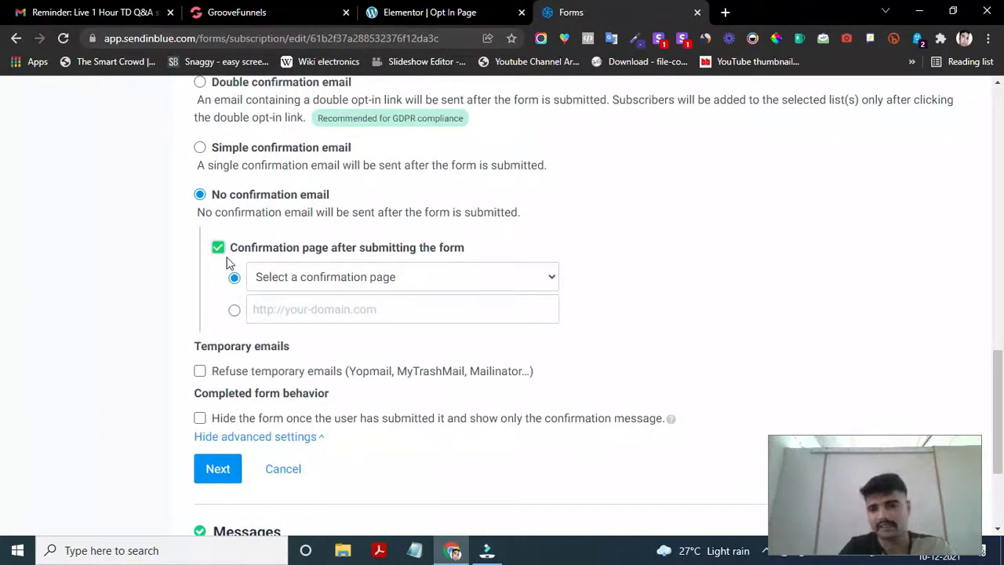
pyautogui.click(219, 250)
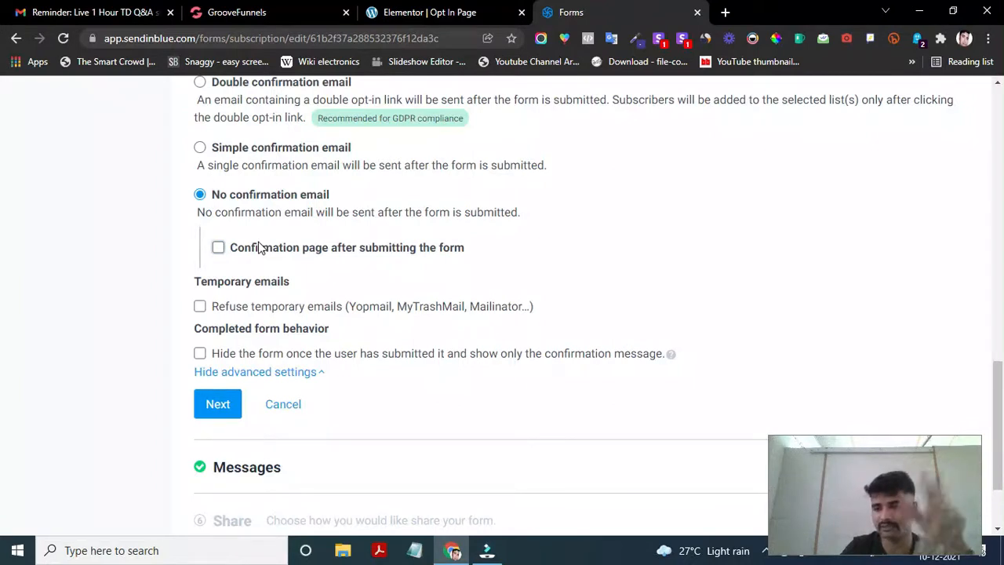
pyautogui.click(219, 248)
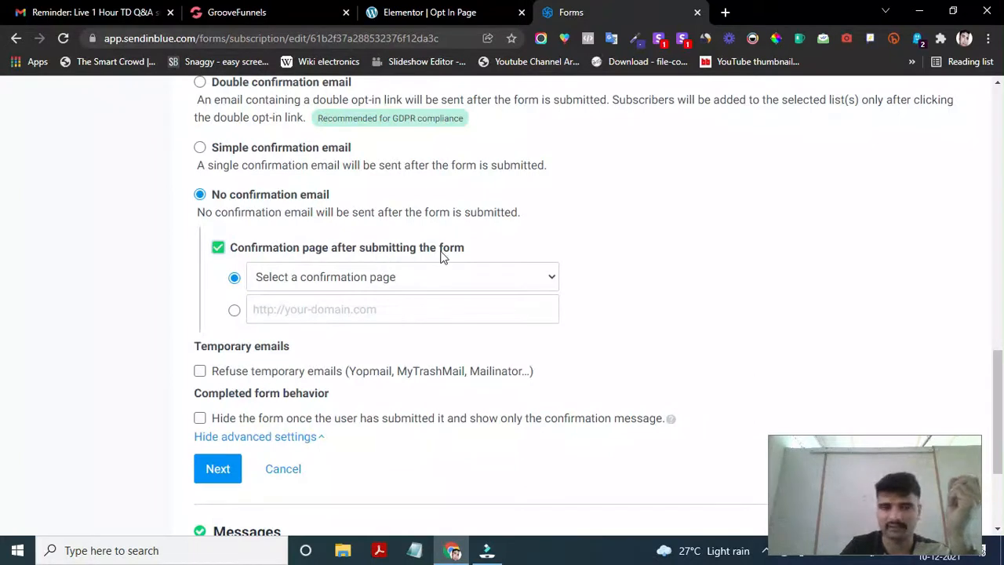
# - Choose a custom URL as the confirmation page, start typing 'cr', then switch to Elementor
pyautogui.click(378, 279)
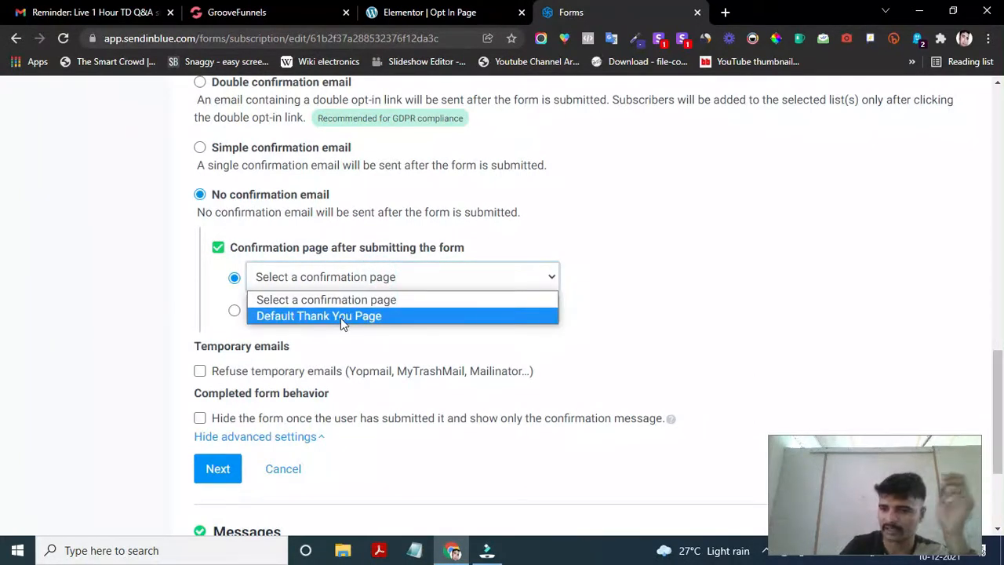
pyautogui.click(580, 246)
pyautogui.click(359, 306)
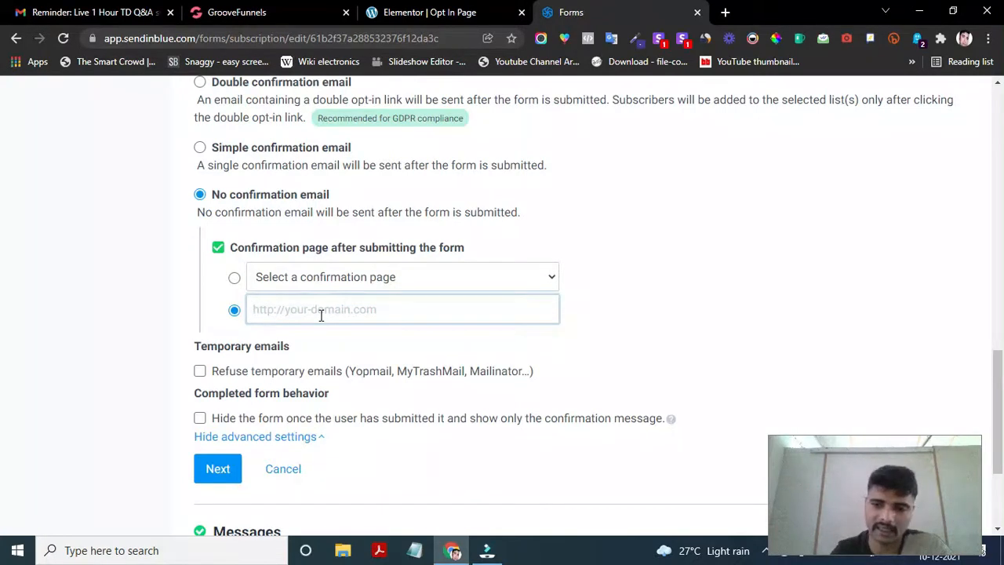
pyautogui.write('critiq;')
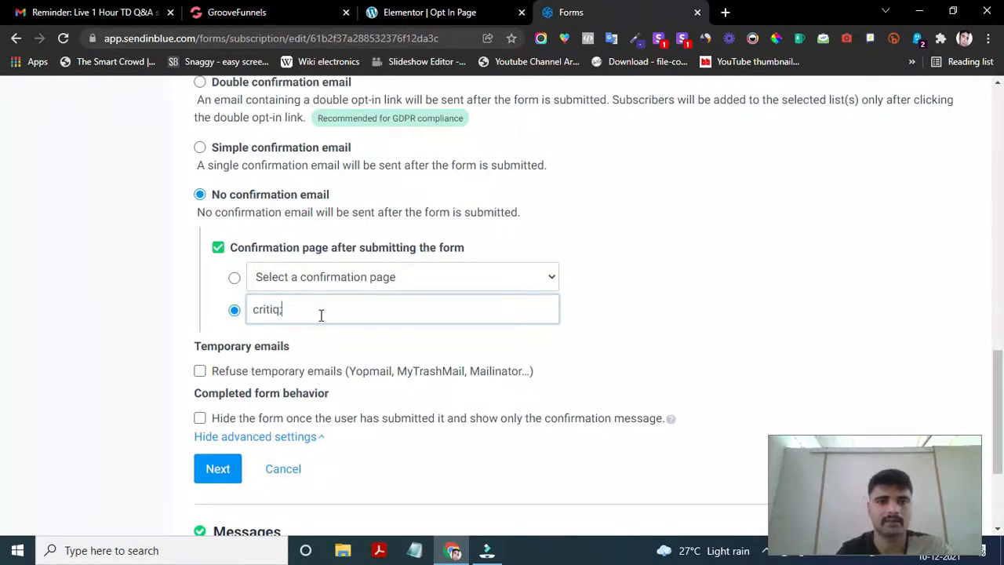
pyautogui.click(450, 11)
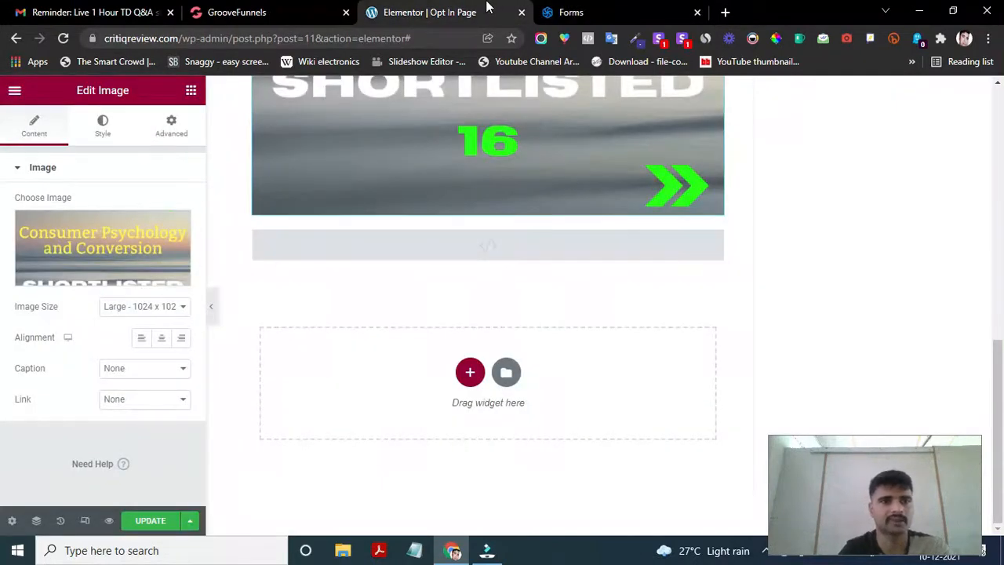
pyautogui.click(181, 37)
pyautogui.click(211, 37)
pyautogui.moveTo(212, 37); pyautogui.dragTo(83, 38)
pyautogui.hotkey('ctrl', 'c')
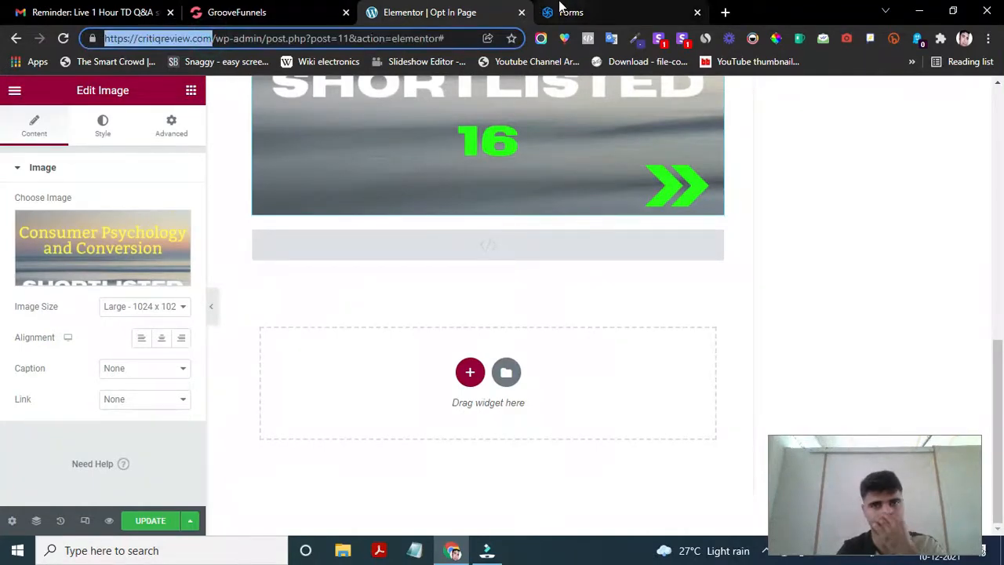
pyautogui.click(550, 12)
pyautogui.doubleClick(304, 308)
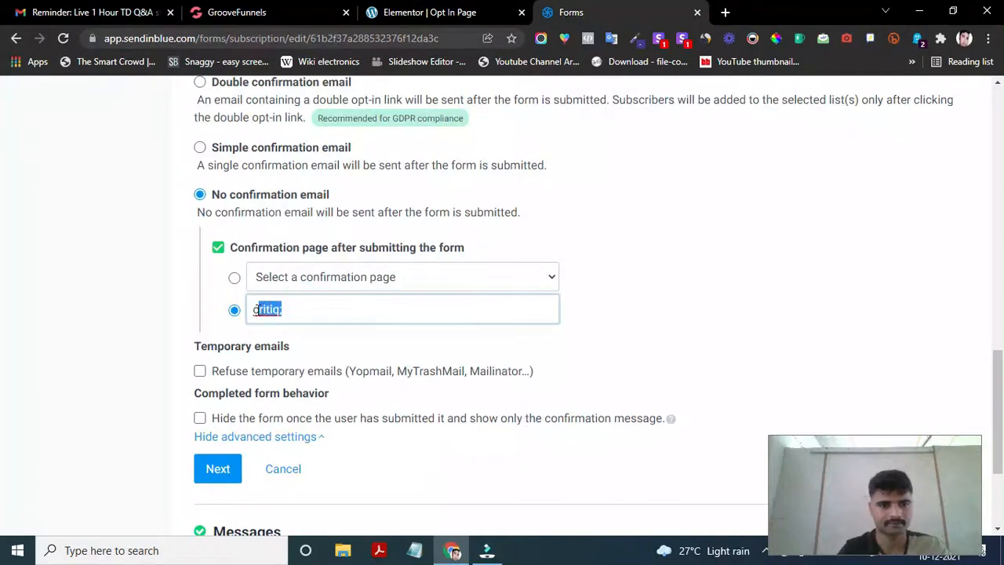
pyautogui.hotkey('ctrl', 'v')
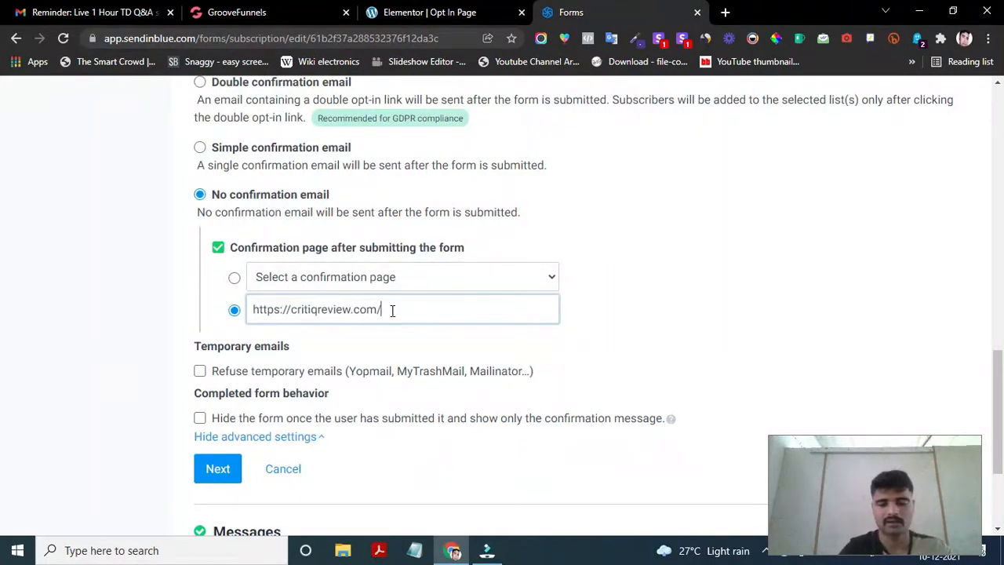
pyautogui.write('thanks')
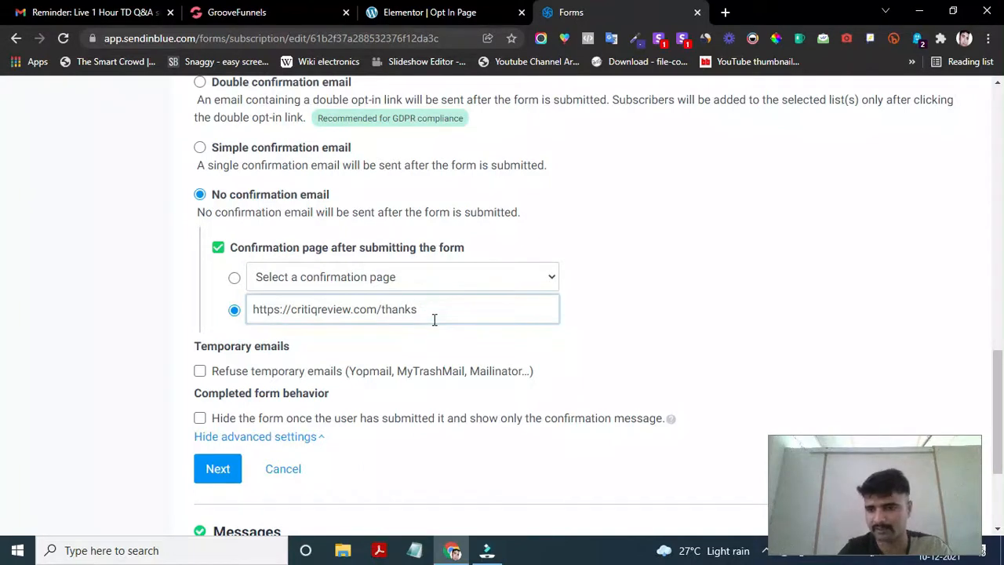
pyautogui.click(430, 314)
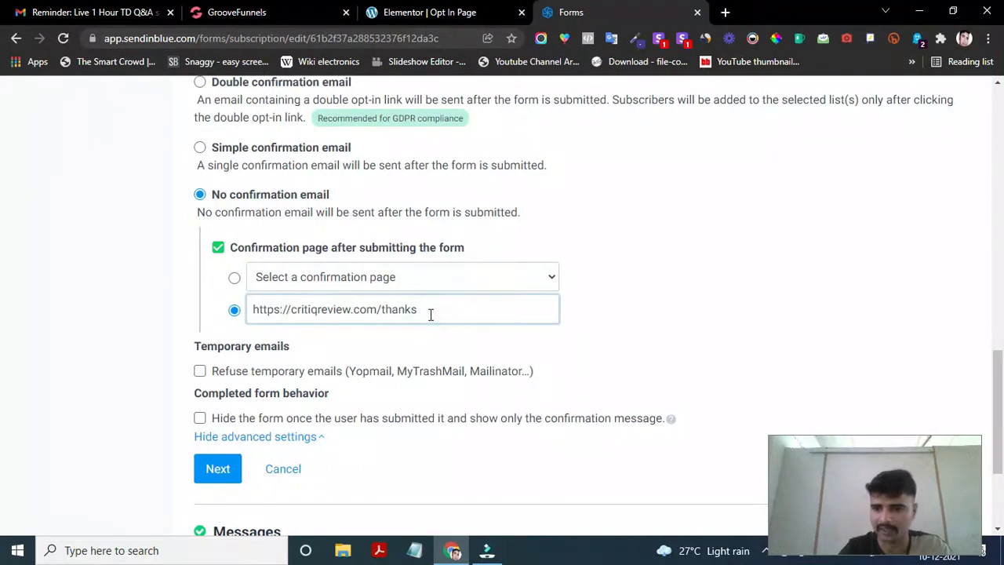
# - Save the Settings and Messages steps to proceed to Share
pyautogui.scroll(-1, 402, 343)
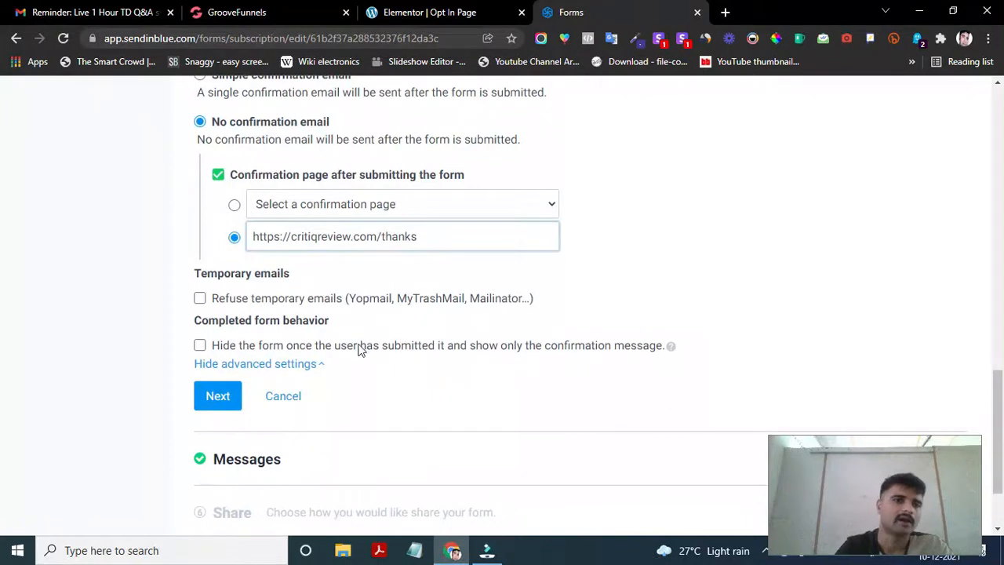
pyautogui.scroll(-1, 359, 348)
pyautogui.click(229, 330)
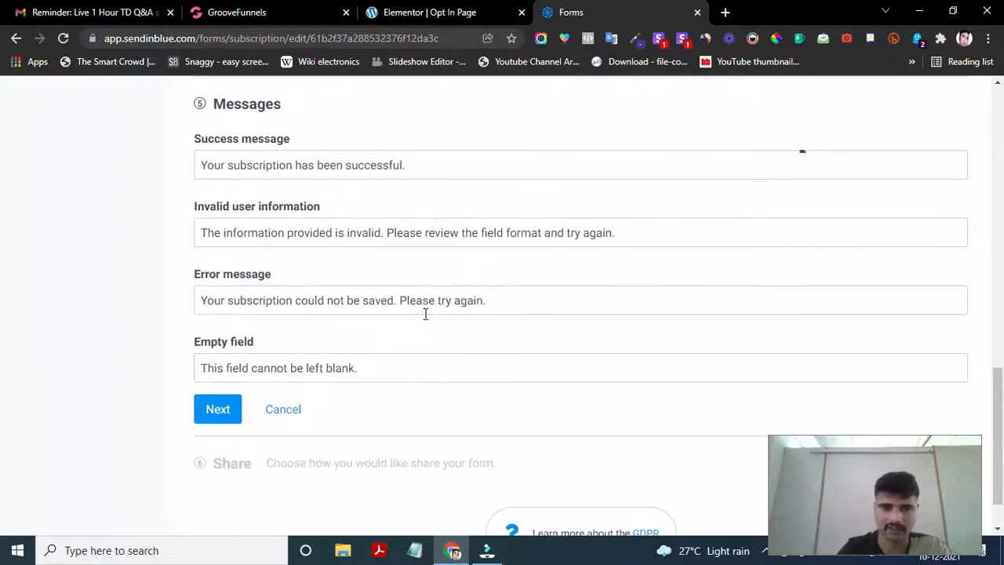
pyautogui.click(234, 355)
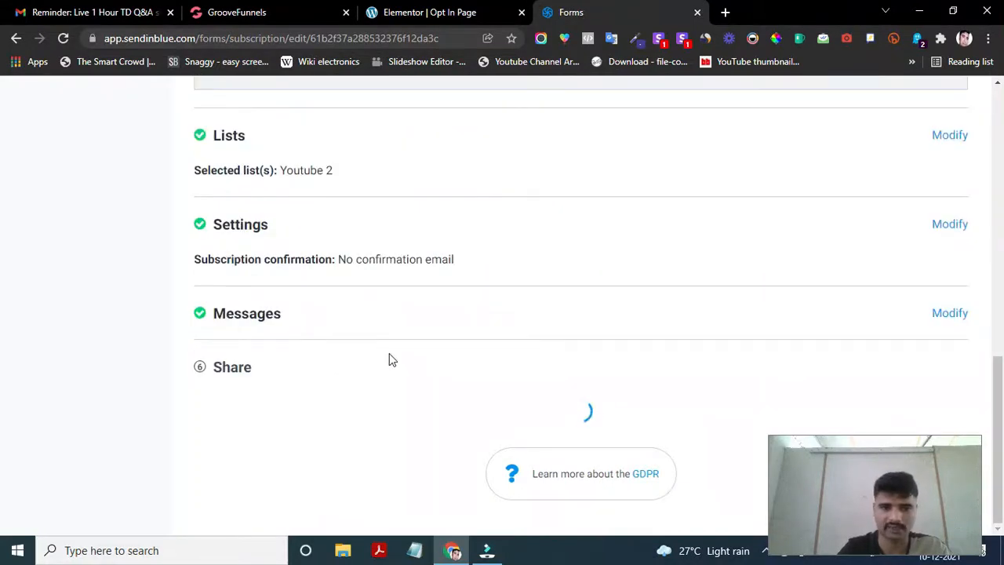
# - Show the form's HTML embed code, select all of it, and return to Elementor
pyautogui.scroll(1, 298, 338)
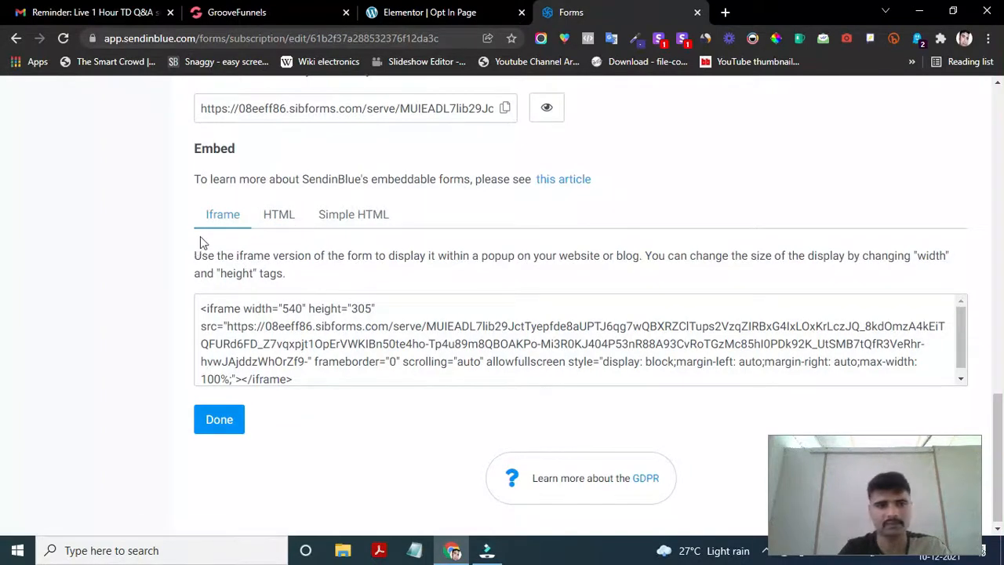
pyautogui.click(280, 223)
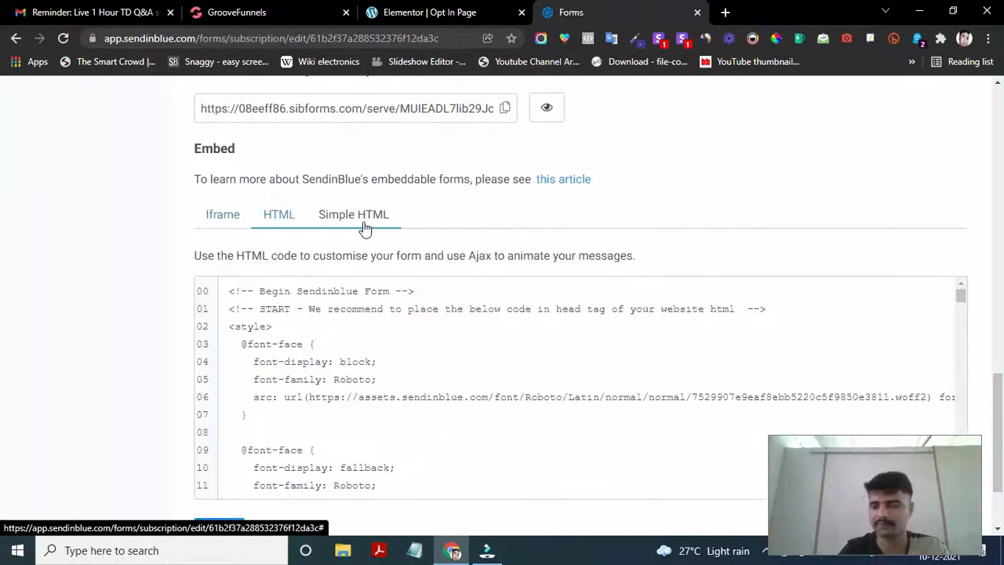
pyautogui.scroll(-2, 354, 337)
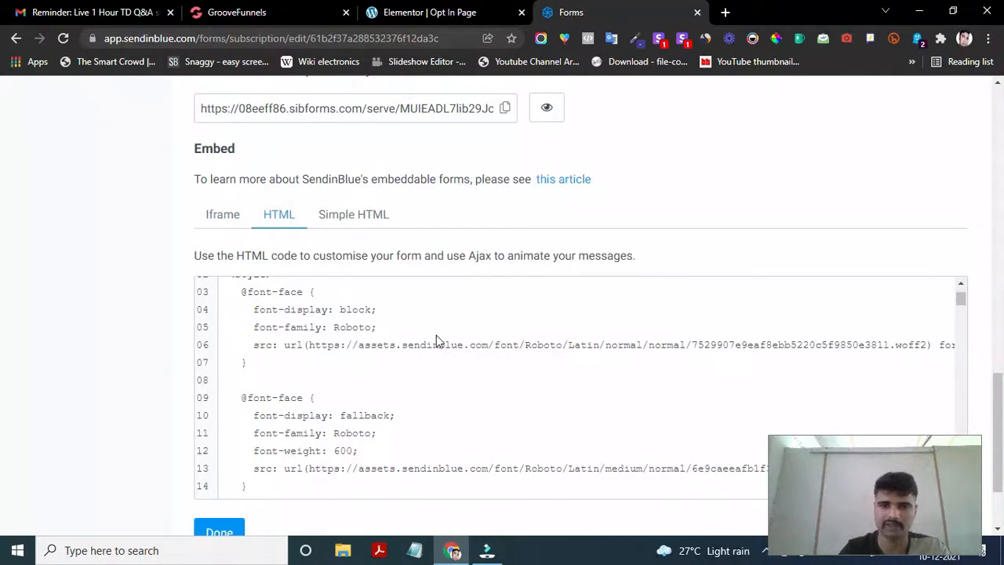
pyautogui.scroll(2, 436, 338)
pyautogui.click(333, 333)
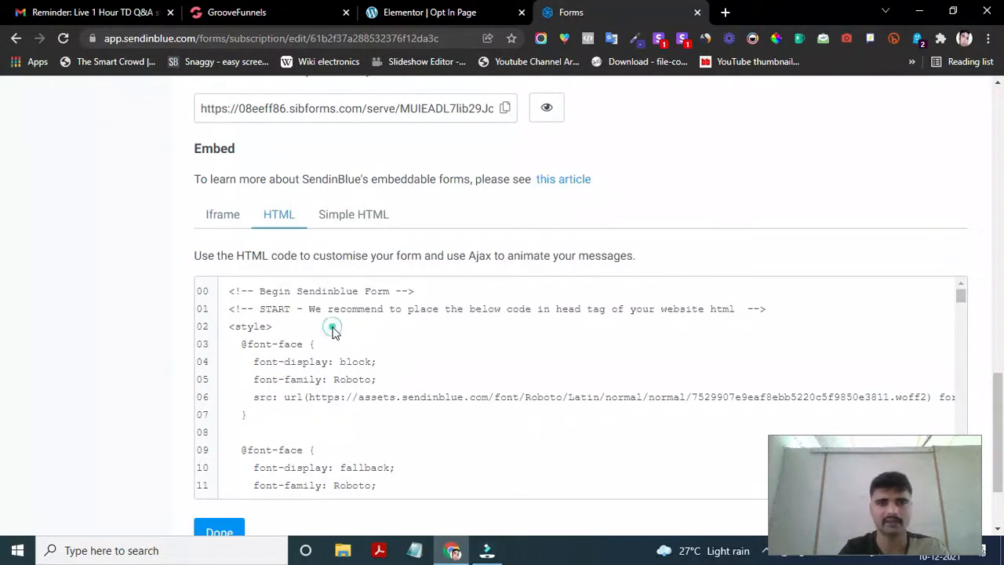
pyautogui.hotkey('ctrl', 'a')
pyautogui.hotkey('ctrl', 'c')
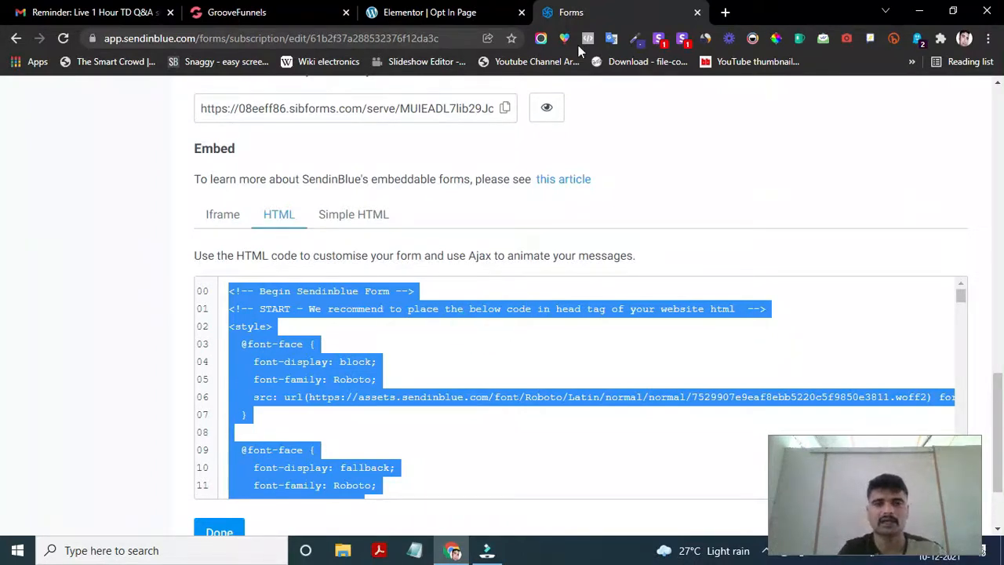
pyautogui.click(442, 9)
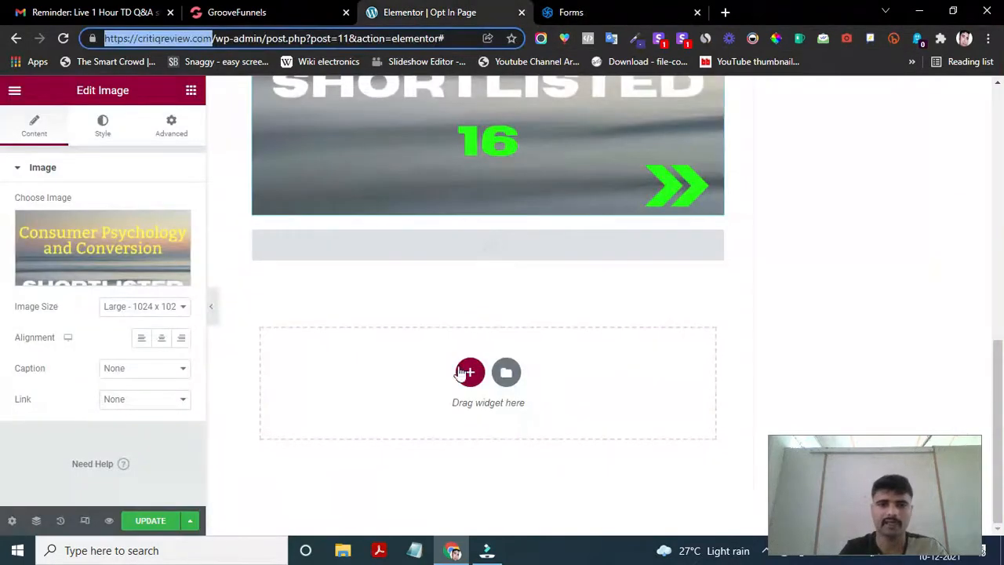
# - Paste the Sendinblue form code into the empty HTML block below the image
pyautogui.click(445, 247)
pyautogui.click(444, 251)
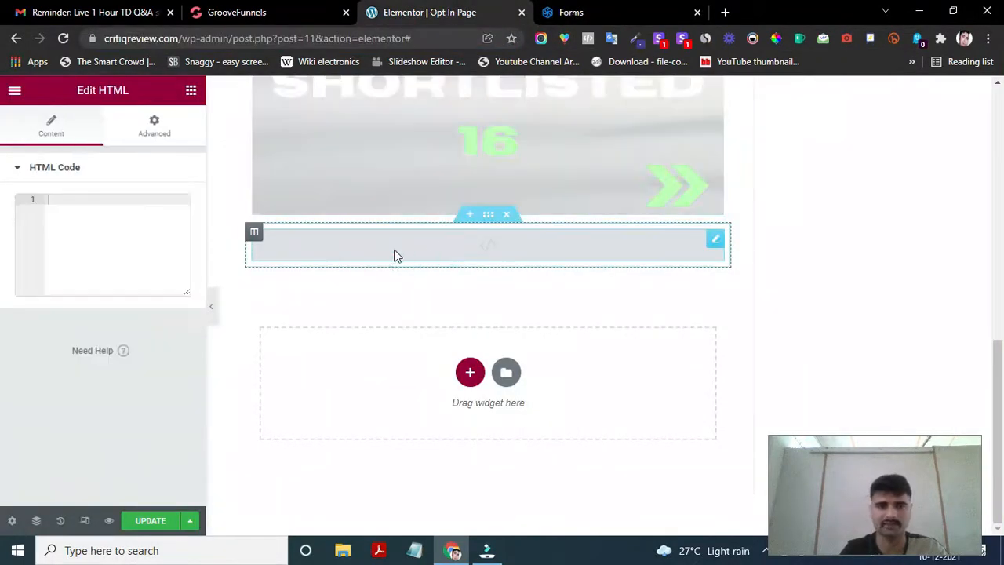
pyautogui.click(89, 208)
pyautogui.click(81, 201)
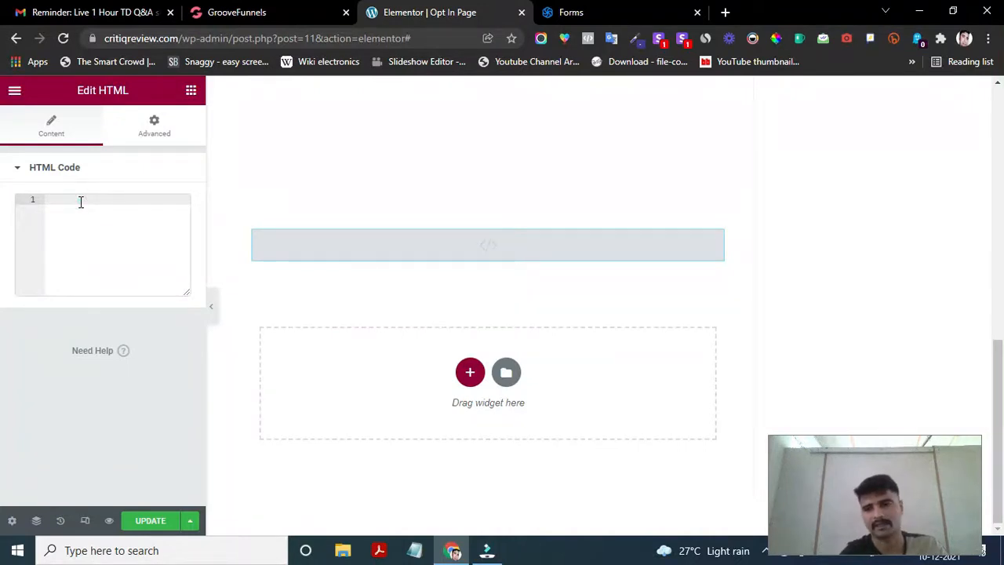
pyautogui.hotkey('ctrl', 'v')
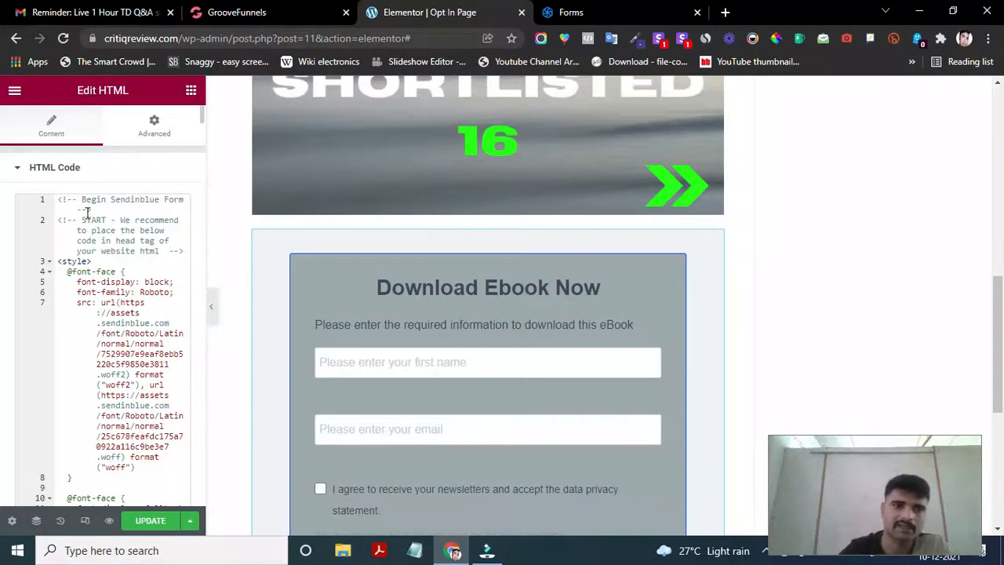
# - Check the embedded Download Ebook Now form, then go back to the Sendinblue form page
pyautogui.scroll(-4, 424, 341)
pyautogui.scroll(3, 448, 338)
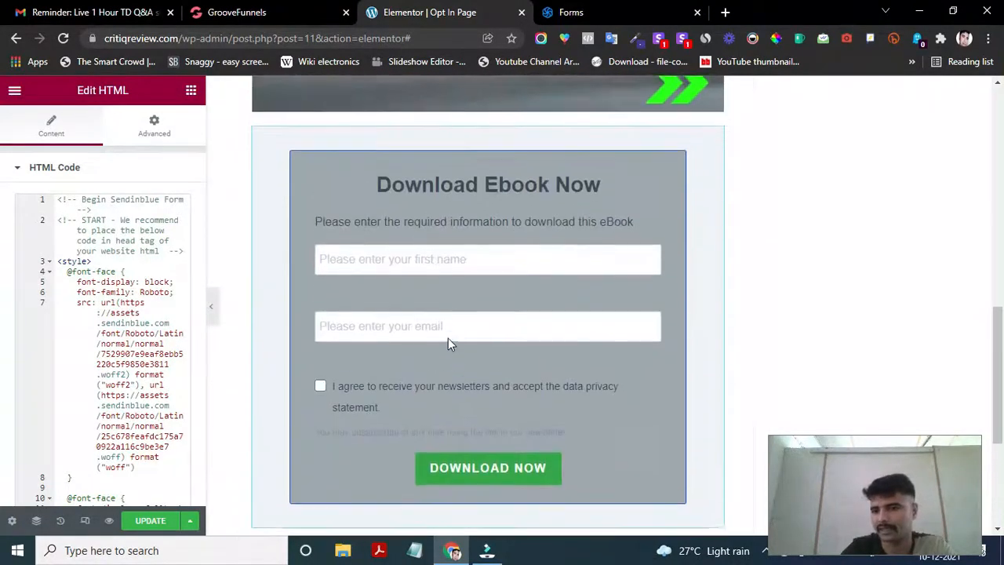
pyautogui.scroll(5, 449, 338)
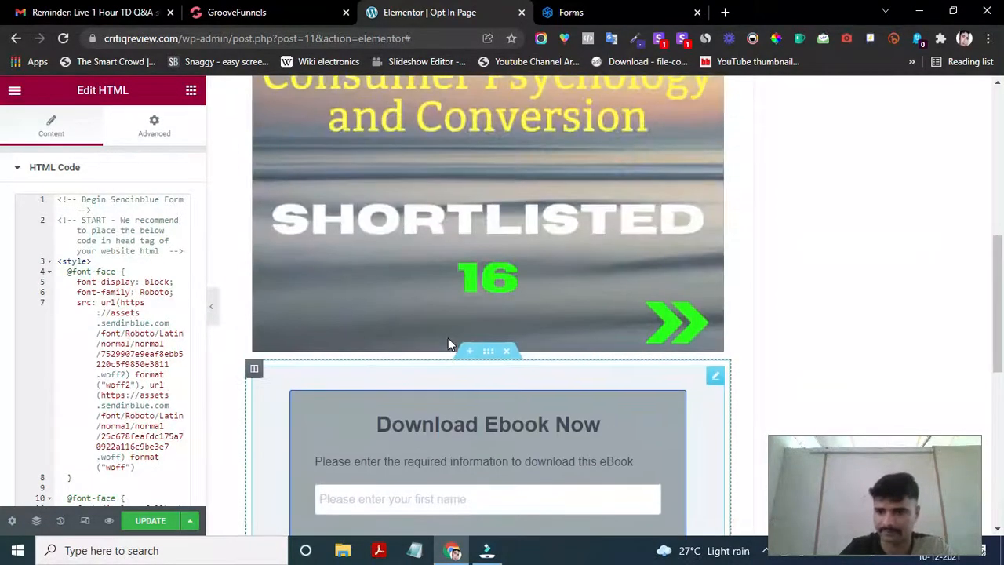
pyautogui.scroll(4, 448, 338)
pyautogui.scroll(-10, 448, 338)
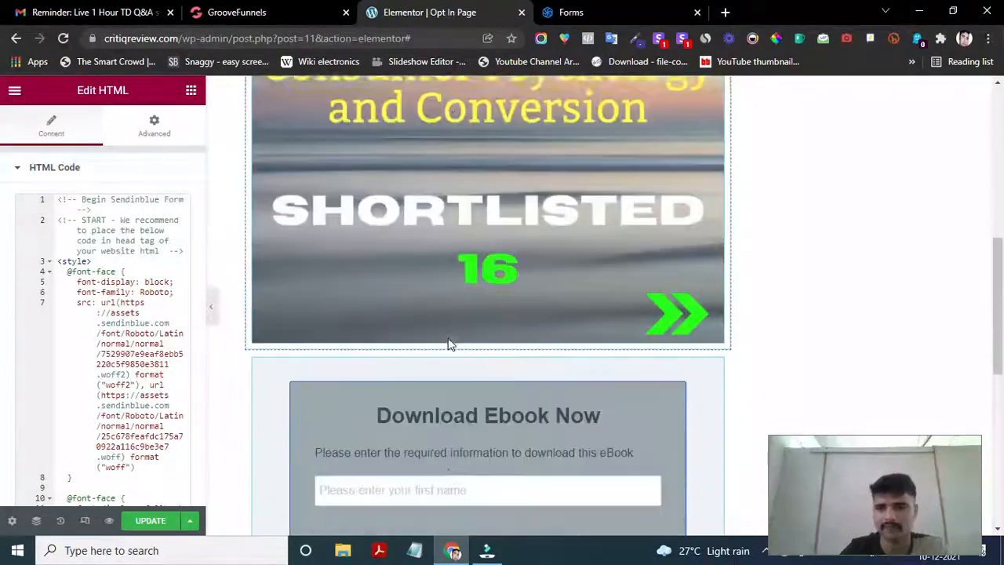
pyautogui.scroll(-2, 449, 342)
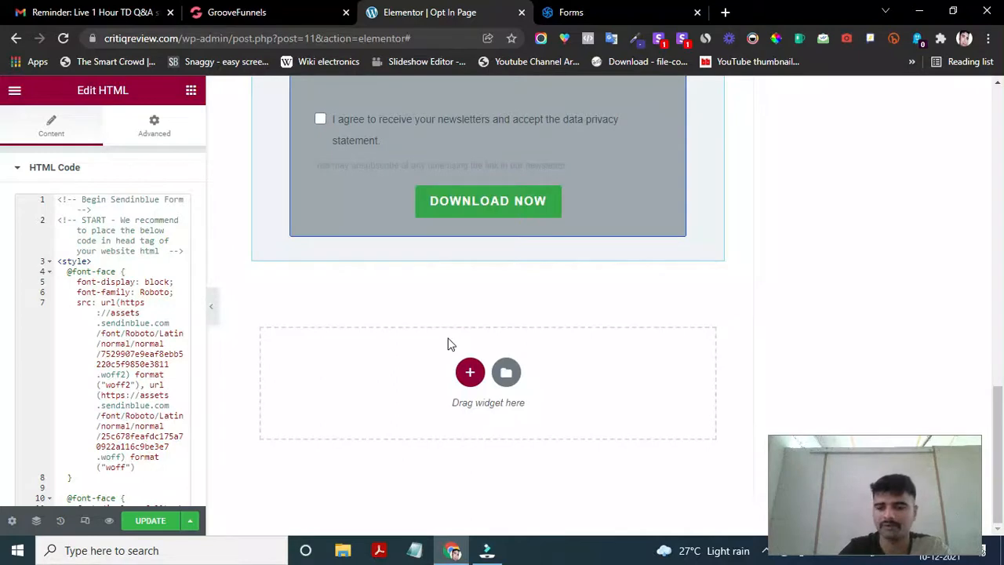
pyautogui.scroll(4, 506, 279)
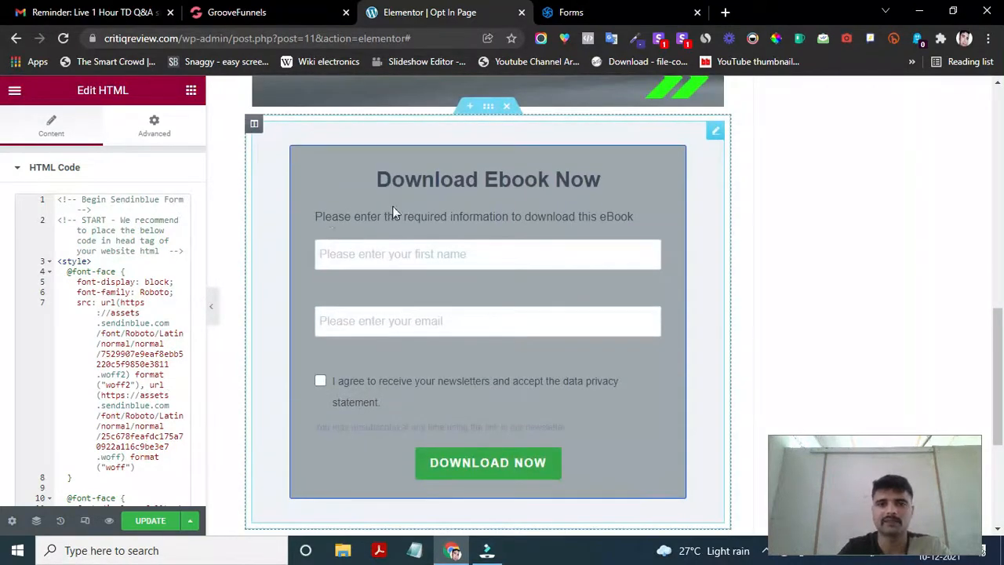
pyautogui.click(571, 10)
pyautogui.scroll(15, 358, 238)
# - Compare the Sendinblue YouTube 2 form with the Elementor opt-in page by switching between their tabs
pyautogui.scroll(1, 359, 237)
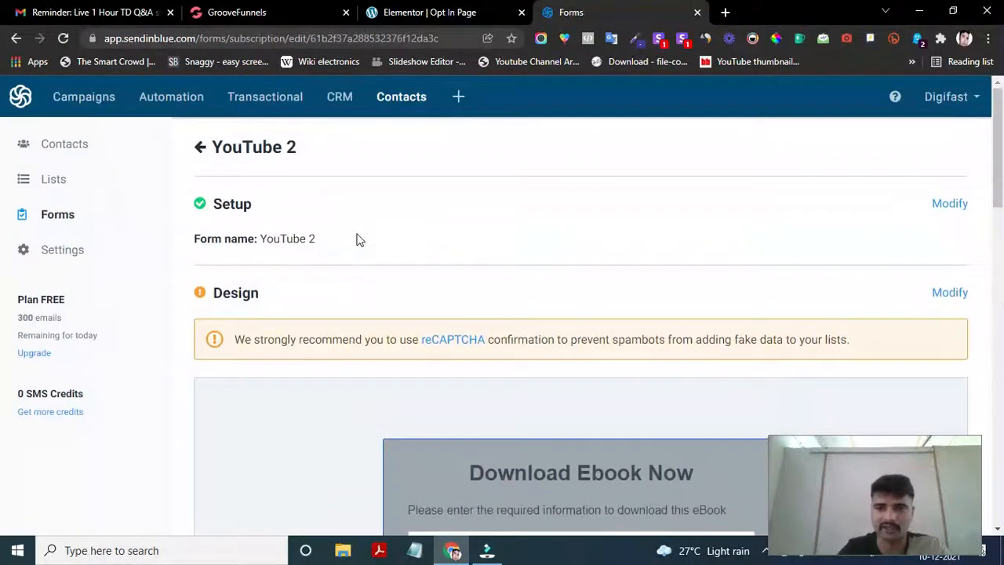
pyautogui.click(429, 12)
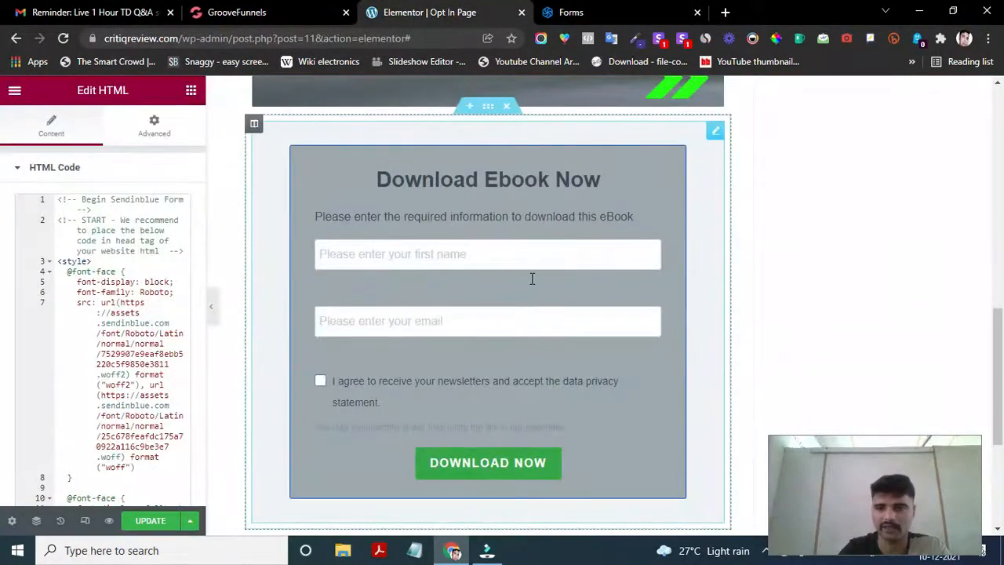
pyautogui.click(604, 12)
pyautogui.click(467, 10)
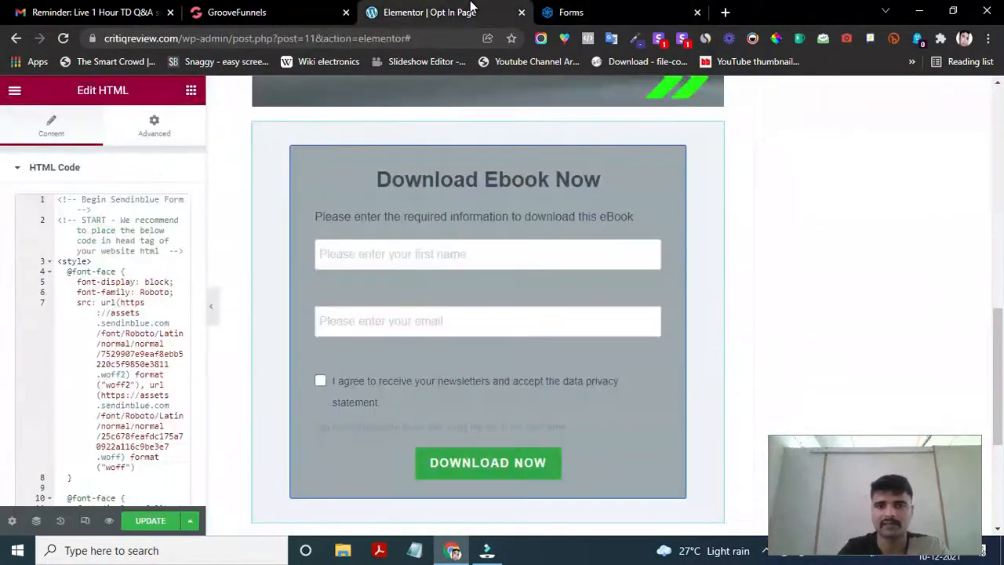
pyautogui.click(619, 7)
pyautogui.scroll(-1, 354, 322)
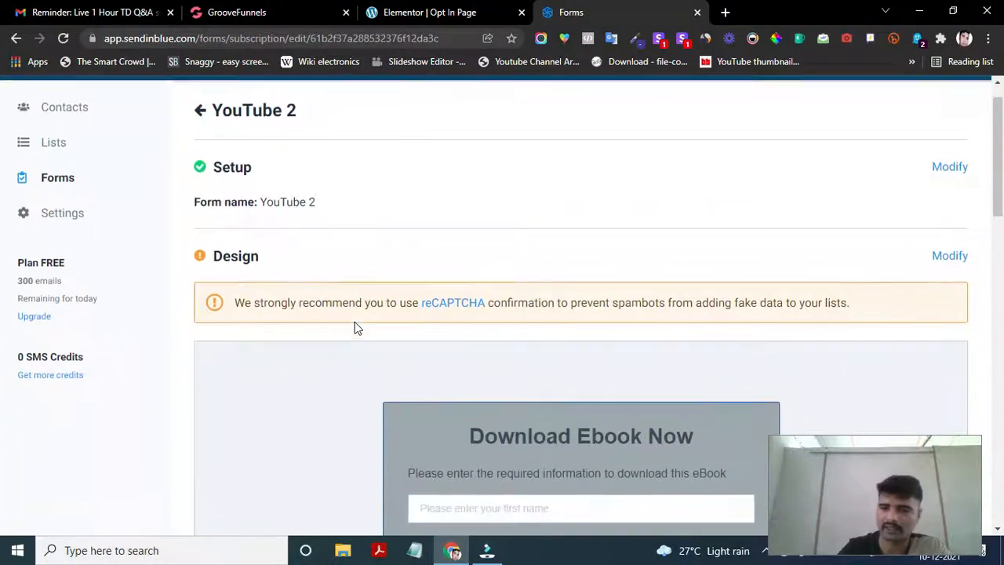
pyautogui.click(416, 10)
# - Scroll to the empty section under the embedded form and bring up Elementor's widget library
pyautogui.scroll(-1, 373, 273)
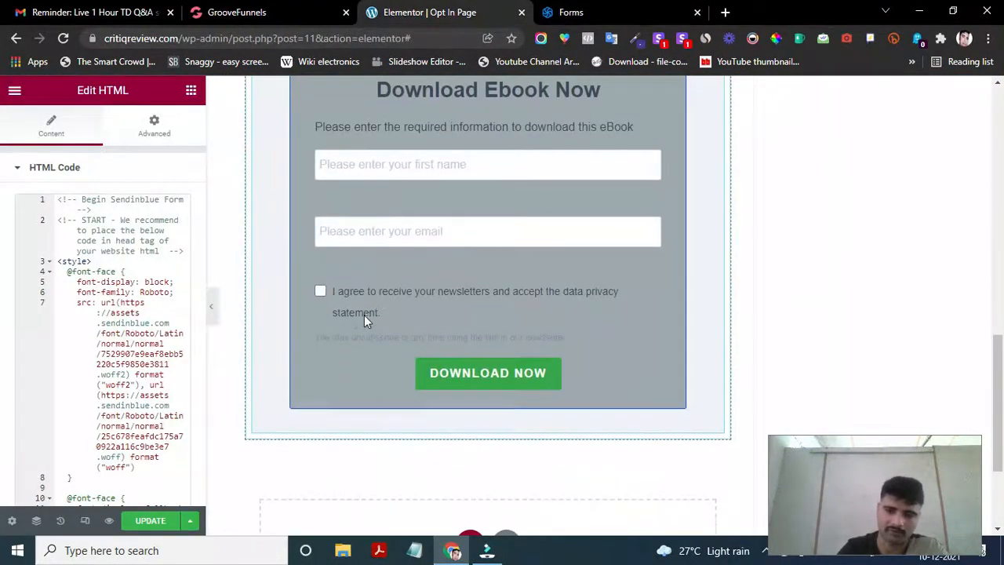
pyautogui.scroll(-1, 364, 315)
pyautogui.scroll(-1, 364, 320)
pyautogui.scroll(5, 363, 325)
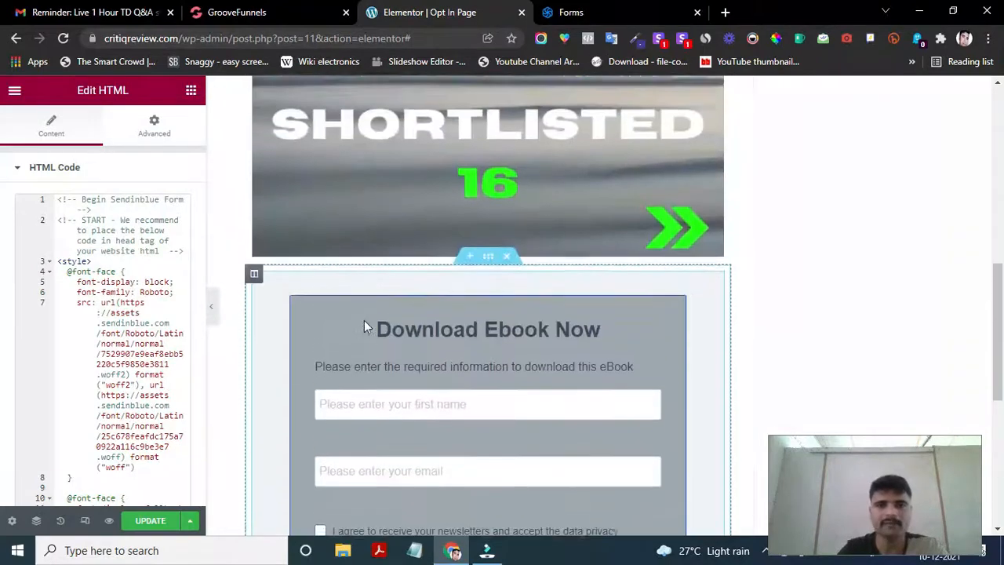
pyautogui.scroll(-2, 364, 327)
pyautogui.scroll(-2, 364, 326)
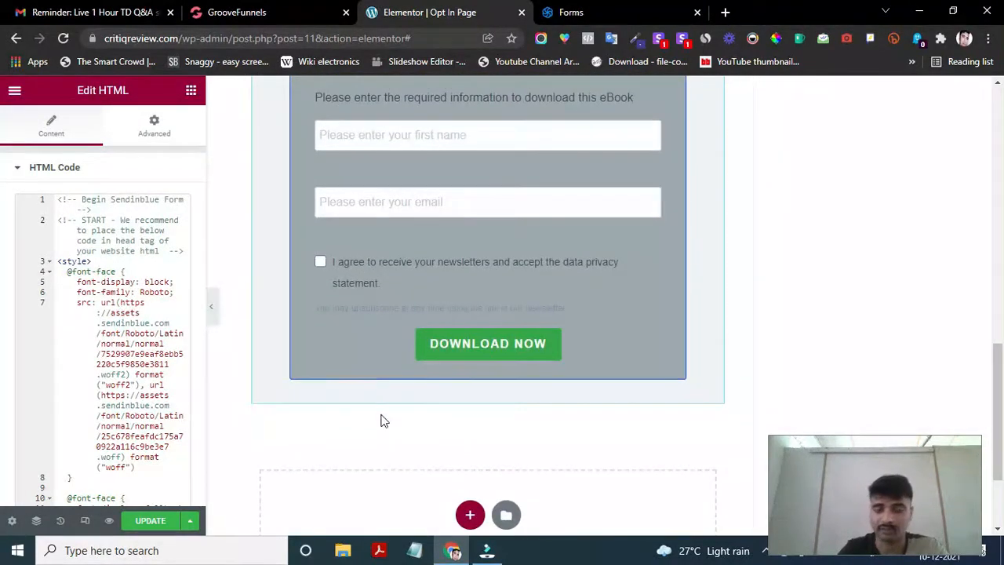
pyautogui.scroll(-2, 381, 419)
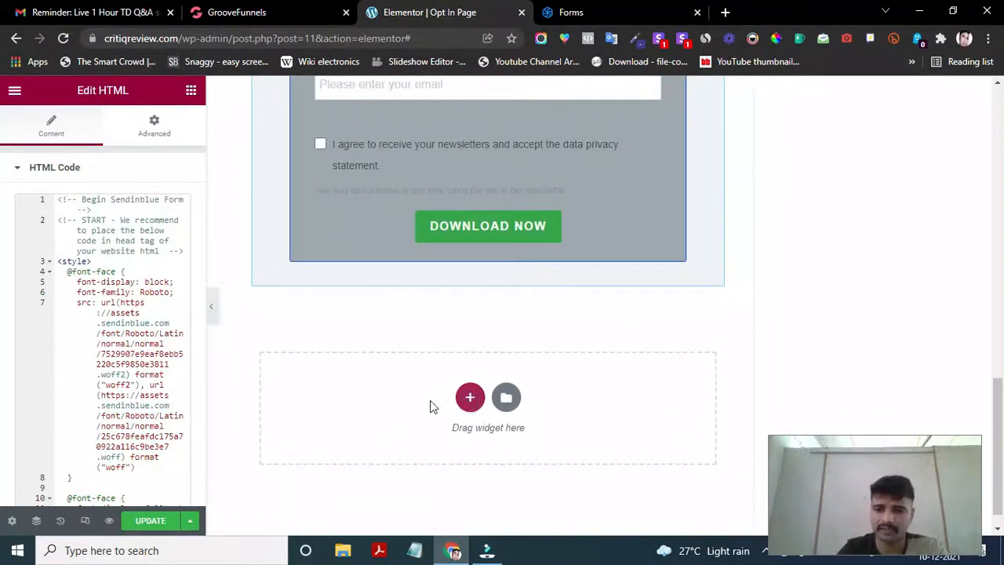
pyautogui.scroll(13, 462, 353)
pyautogui.scroll(-7, 462, 353)
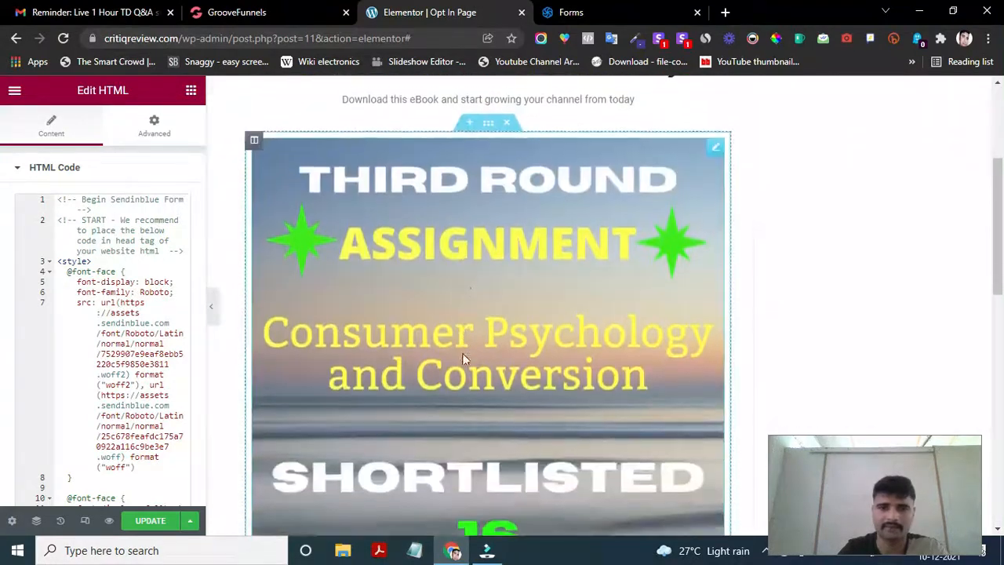
pyautogui.scroll(-7, 462, 359)
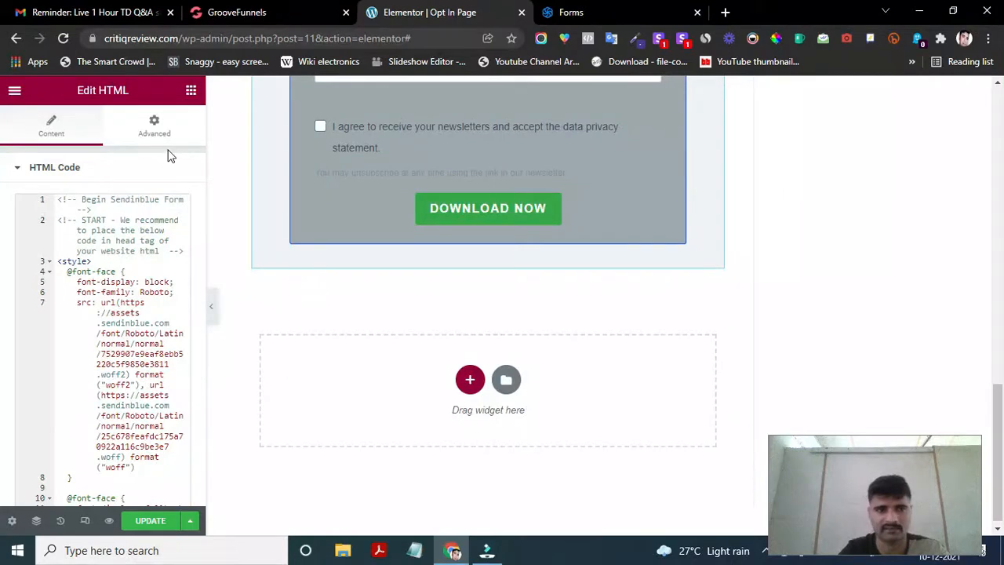
pyautogui.click(191, 91)
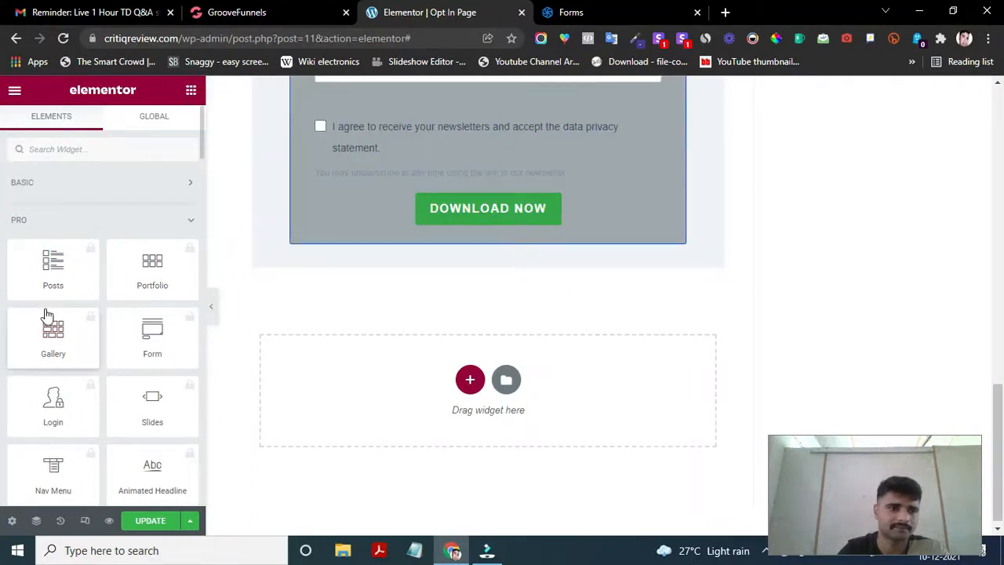
# - Place a Text Editor widget under the form and replace its lorem ipsum with 'Terems of services | Privacy Policy | Disclaimer'
pyautogui.click(111, 187)
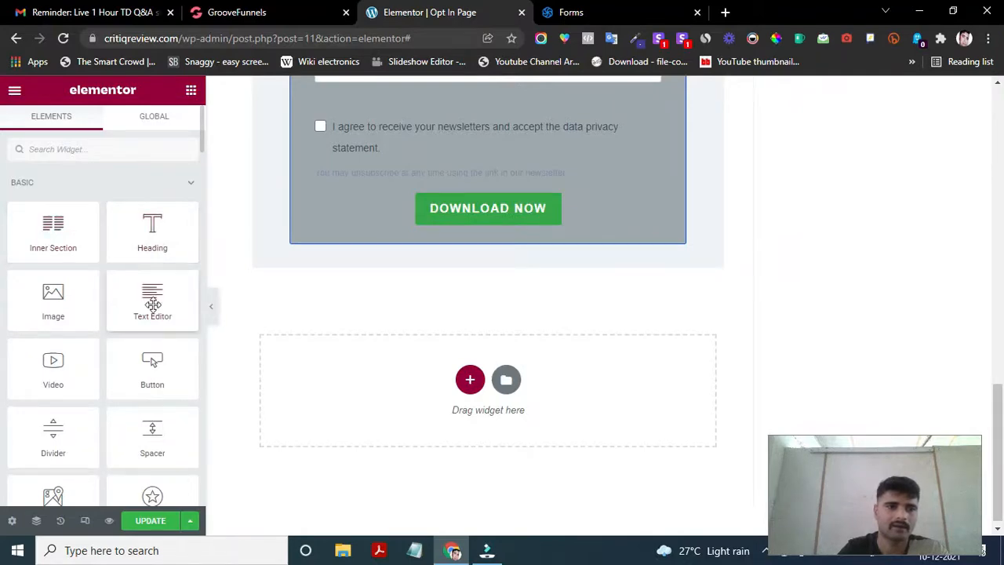
pyautogui.moveTo(149, 308); pyautogui.dragTo(466, 379)
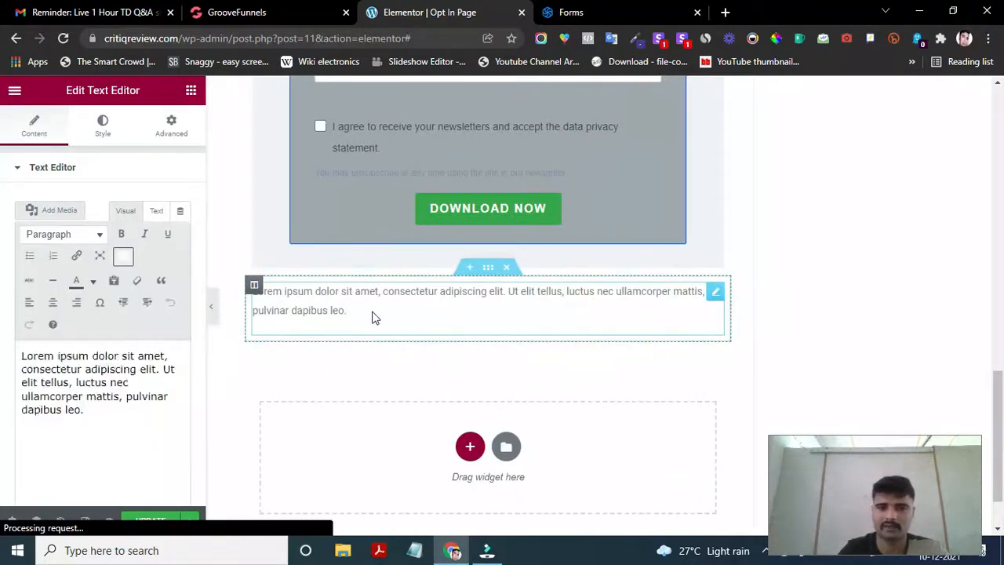
pyautogui.click(343, 305)
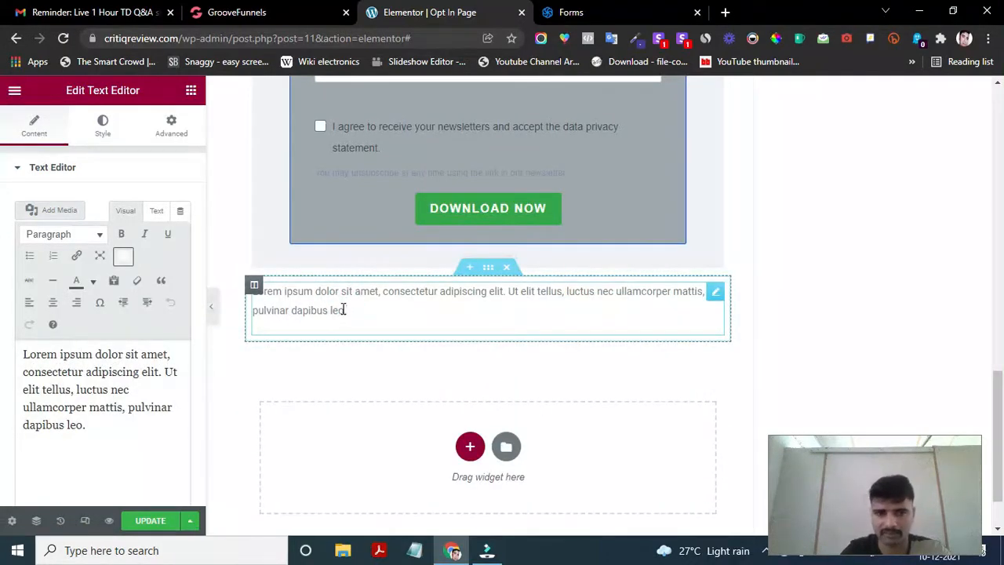
pyautogui.moveTo(354, 309); pyautogui.dragTo(257, 296)
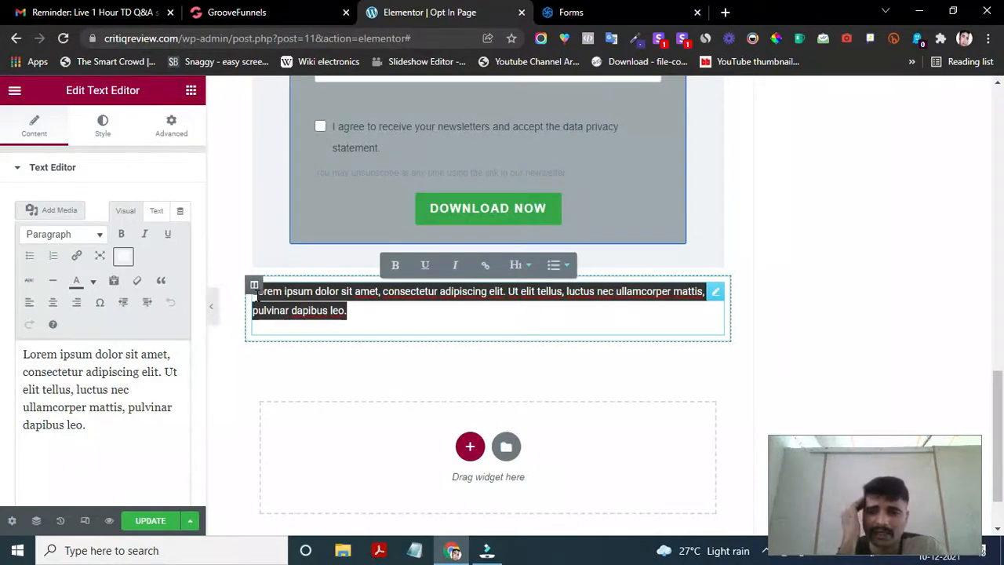
pyautogui.press('BackSpace')
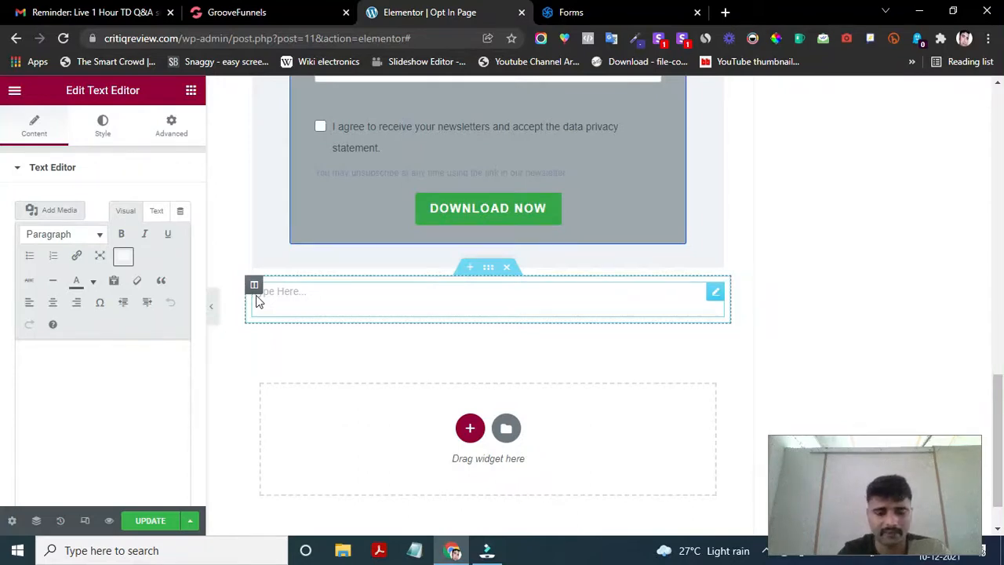
pyautogui.write('Terem')
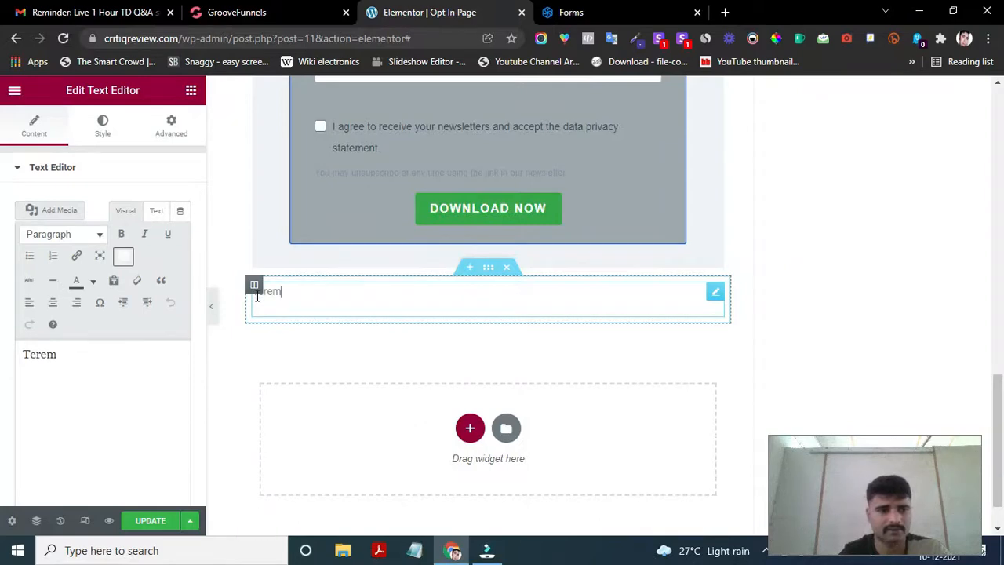
pyautogui.press('BackSpace')
pyautogui.press('BackSpace')
pyautogui.write('ms')
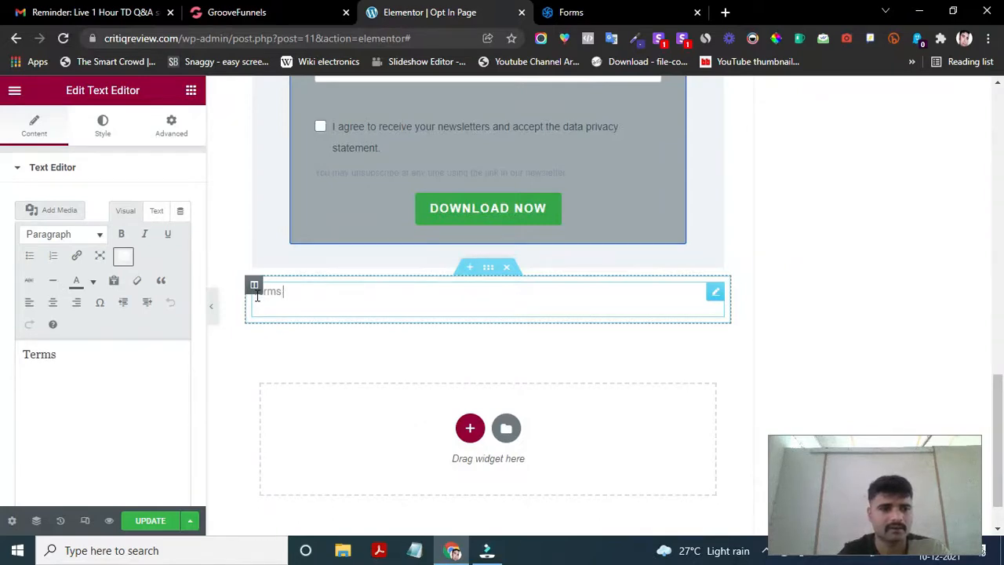
pyautogui.write(' of services')
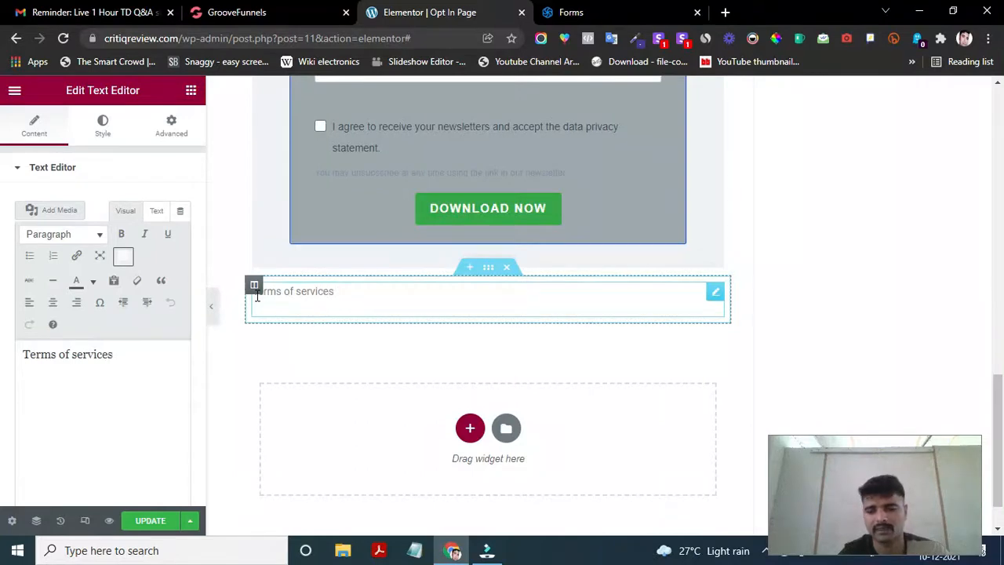
pyautogui.write(' | Priva')
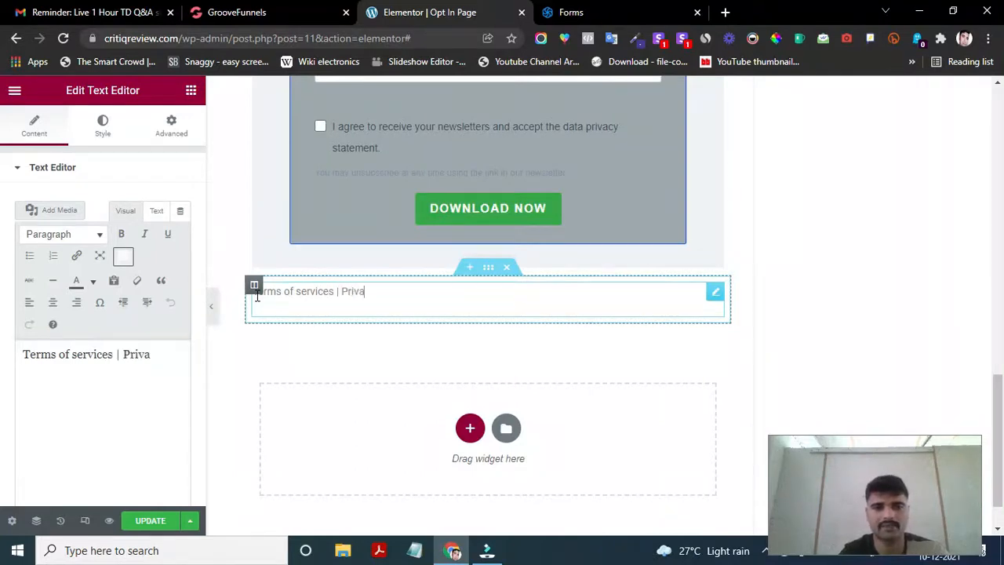
pyautogui.write('cy Policy')
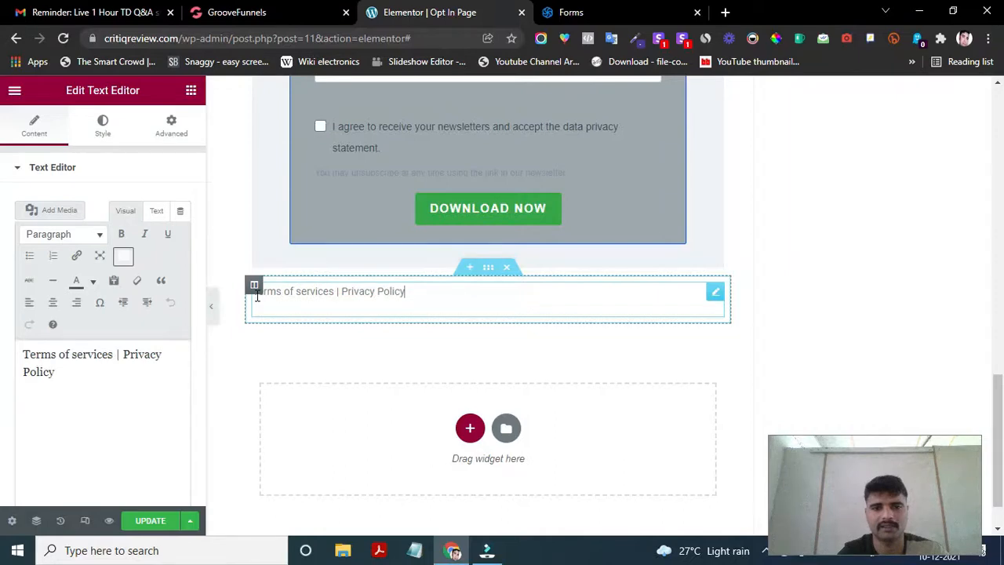
pyautogui.write(' | Di')
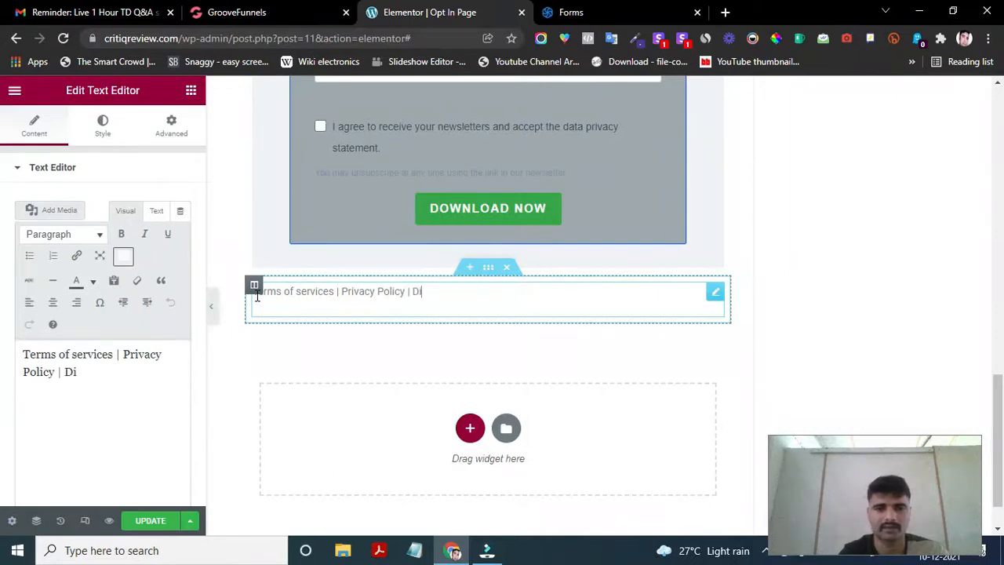
pyautogui.write('sclaimer')
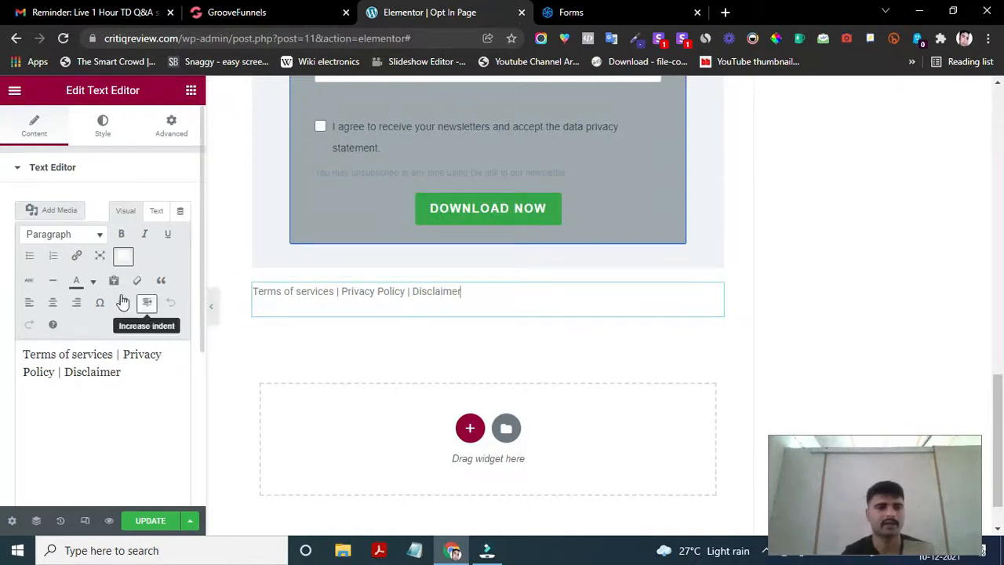
pyautogui.click(53, 302)
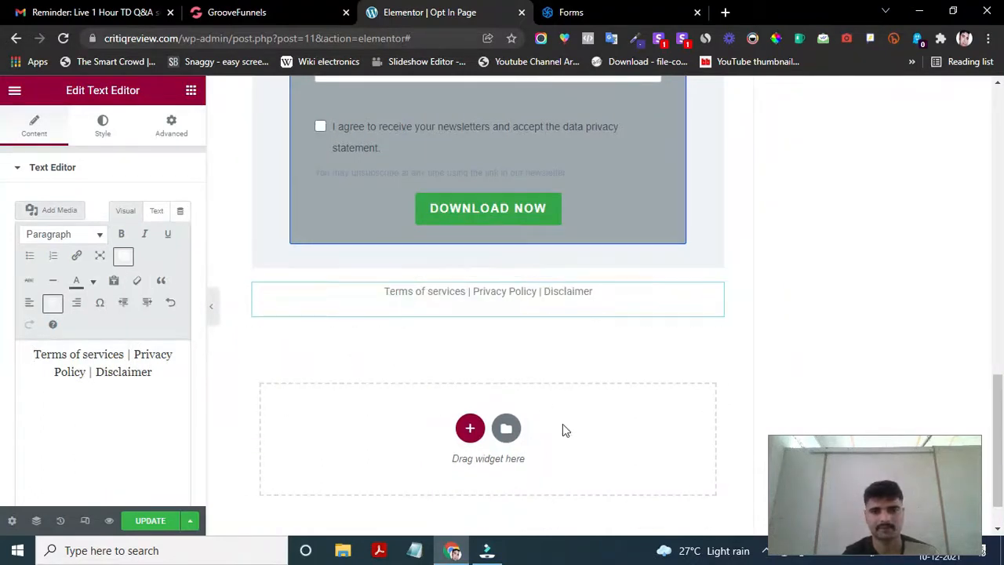
pyautogui.moveTo(382, 292); pyautogui.dragTo(468, 292)
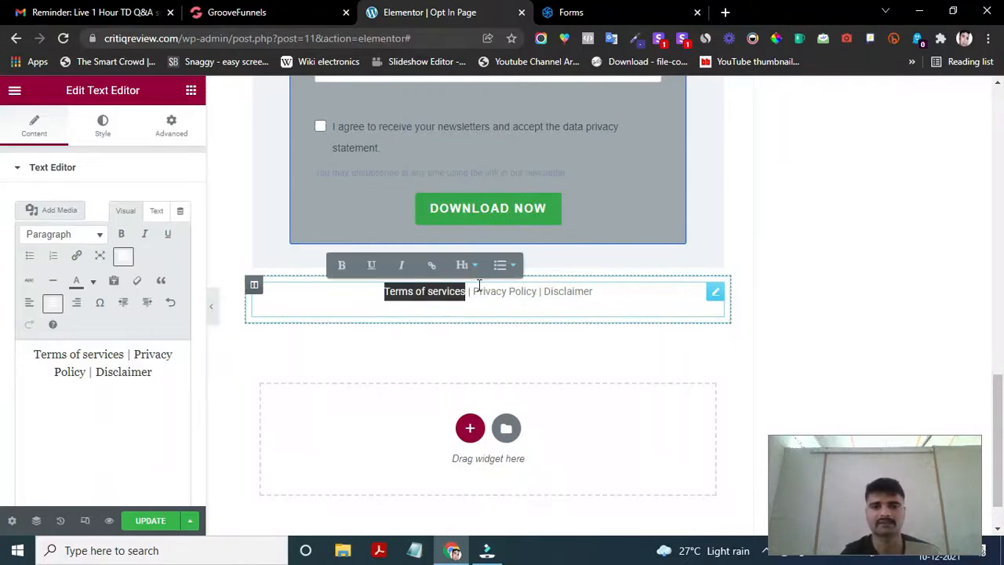
pyautogui.click(431, 264)
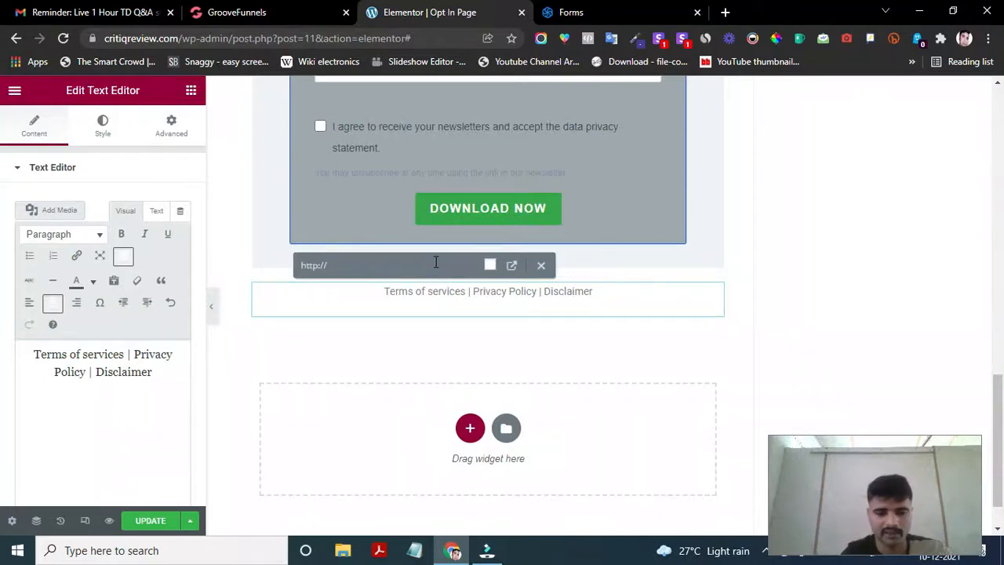
pyautogui.hotkey('ctrl', 'v')
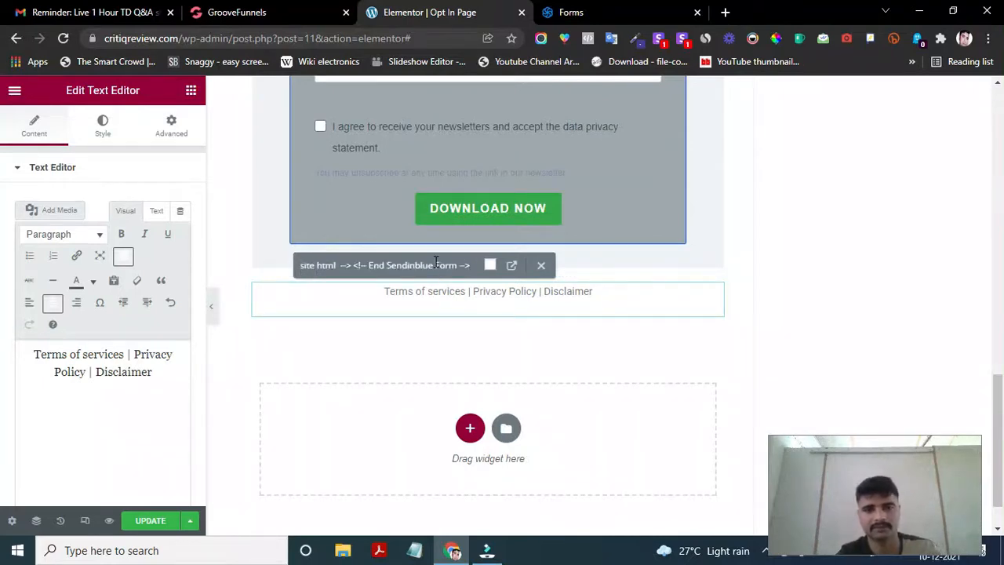
pyautogui.hotkey('ctrl', 'z')
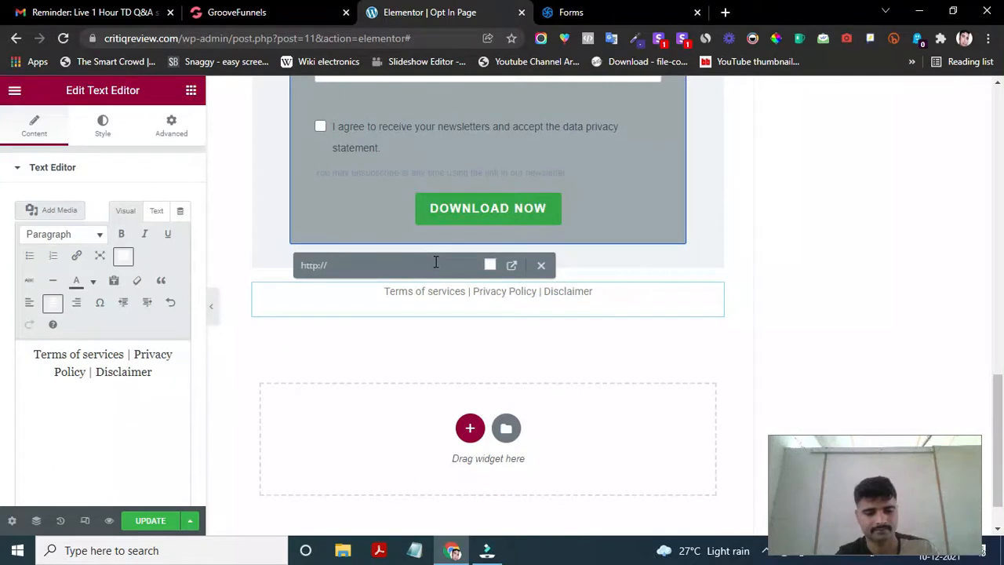
pyautogui.click(435, 263)
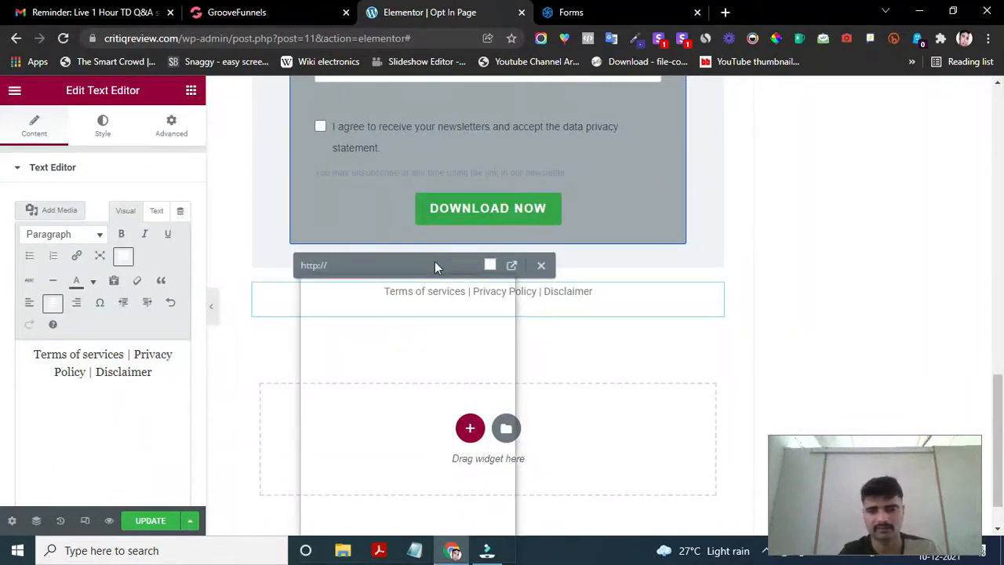
pyautogui.press('super+v')
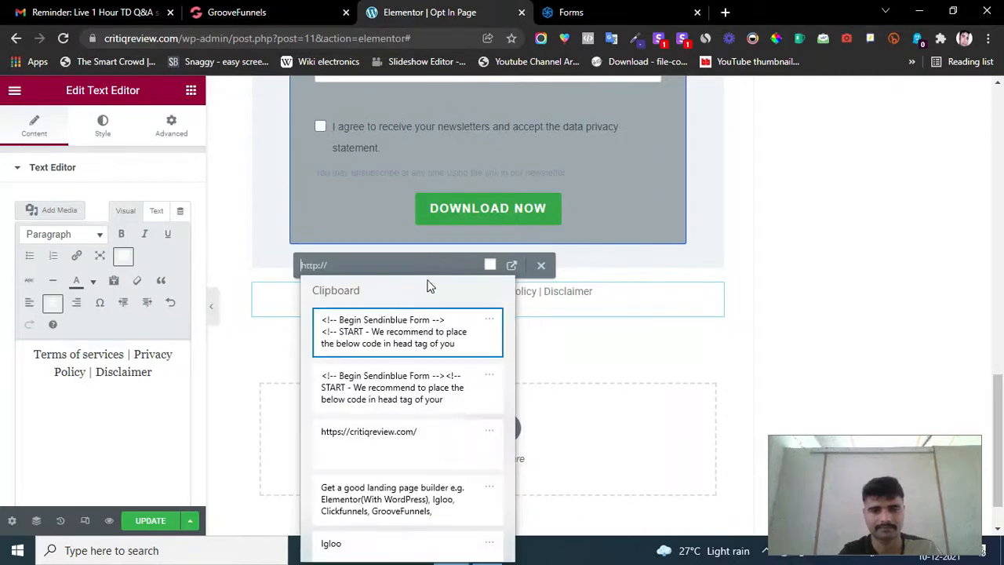
pyautogui.click(376, 442)
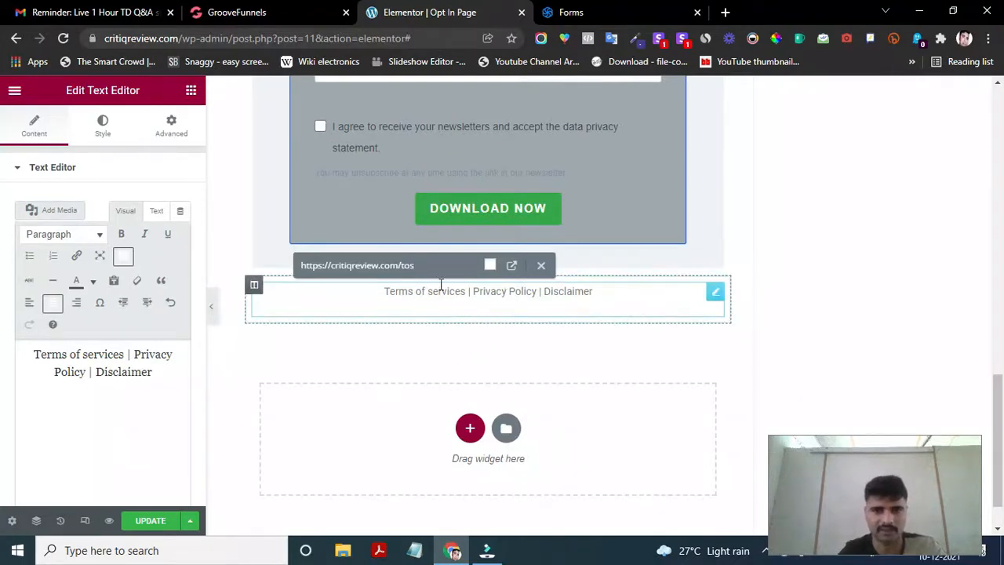
pyautogui.click(491, 268)
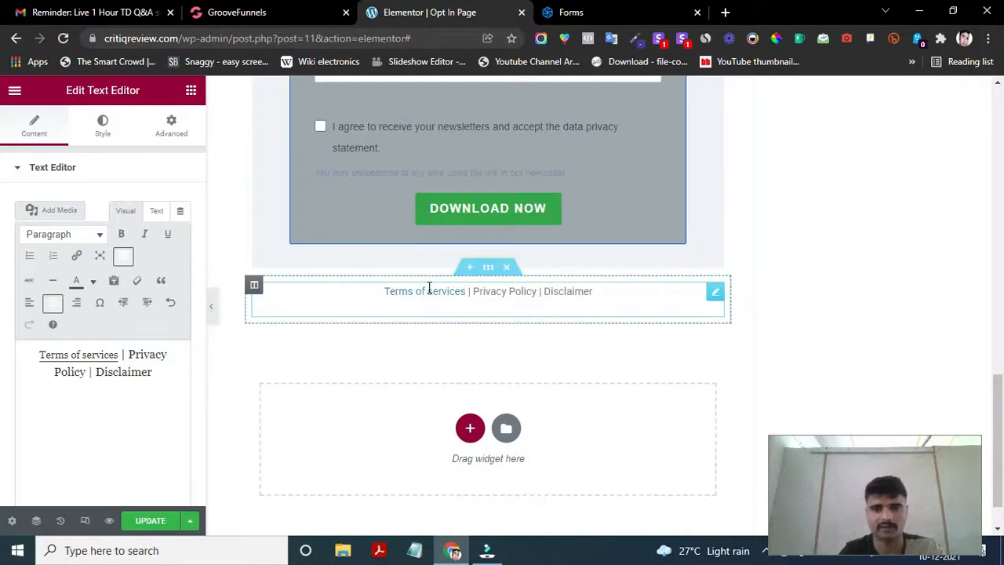
# - Scroll through the opt-in page to check the form and footer links, then click Update
pyautogui.scroll(-1, 444, 327)
pyautogui.scroll(1, 444, 327)
pyautogui.scroll(10, 444, 327)
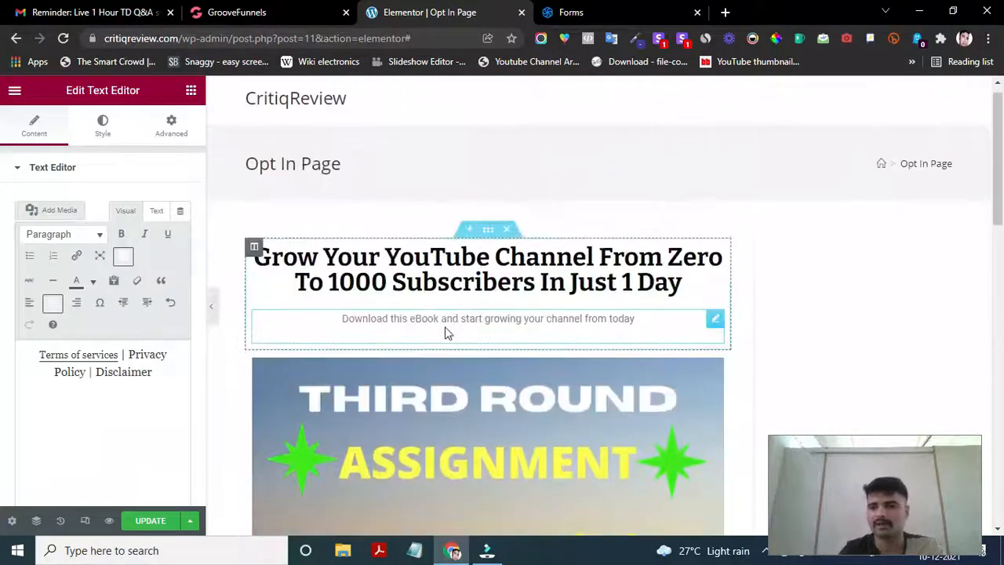
pyautogui.scroll(-5, 445, 327)
pyautogui.scroll(-7, 444, 326)
pyautogui.scroll(5, 445, 326)
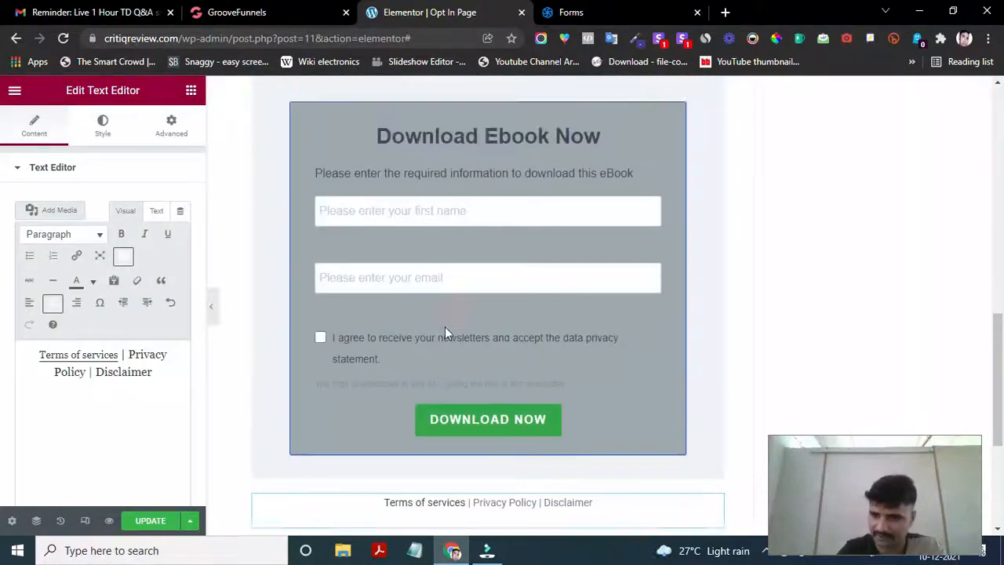
pyautogui.scroll(8, 444, 326)
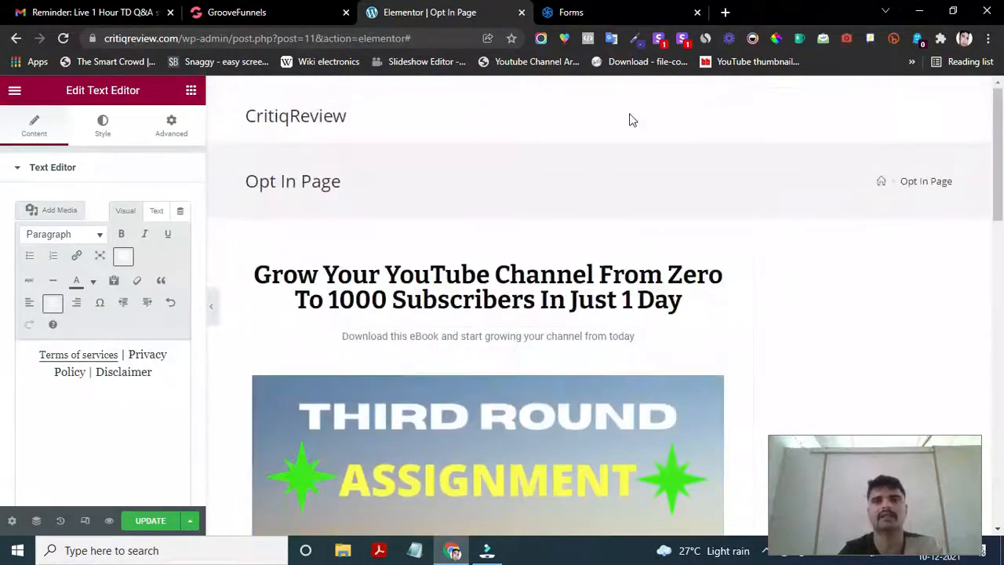
pyautogui.scroll(-10, 490, 306)
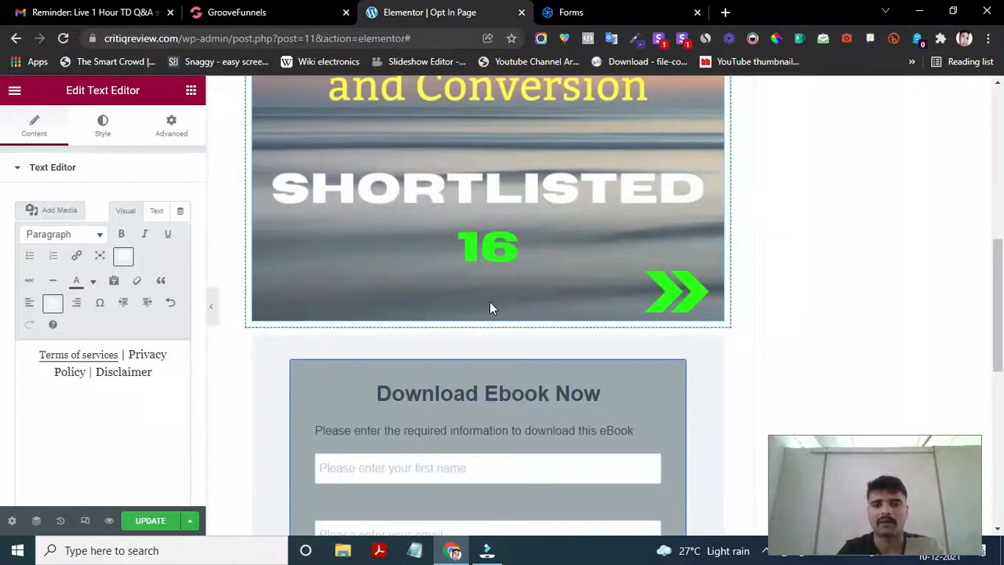
pyautogui.scroll(-1, 489, 308)
pyautogui.scroll(8, 490, 307)
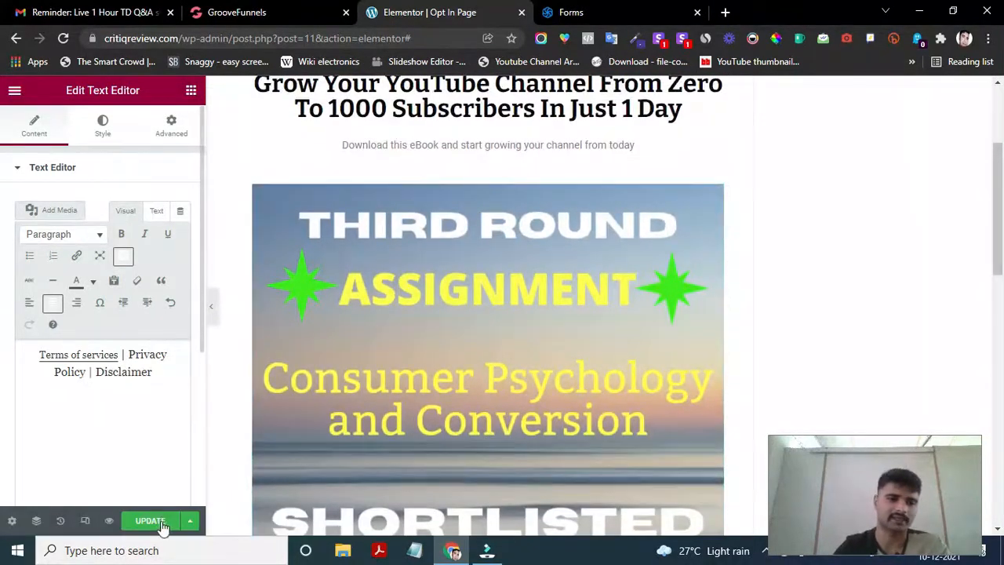
pyautogui.click(157, 522)
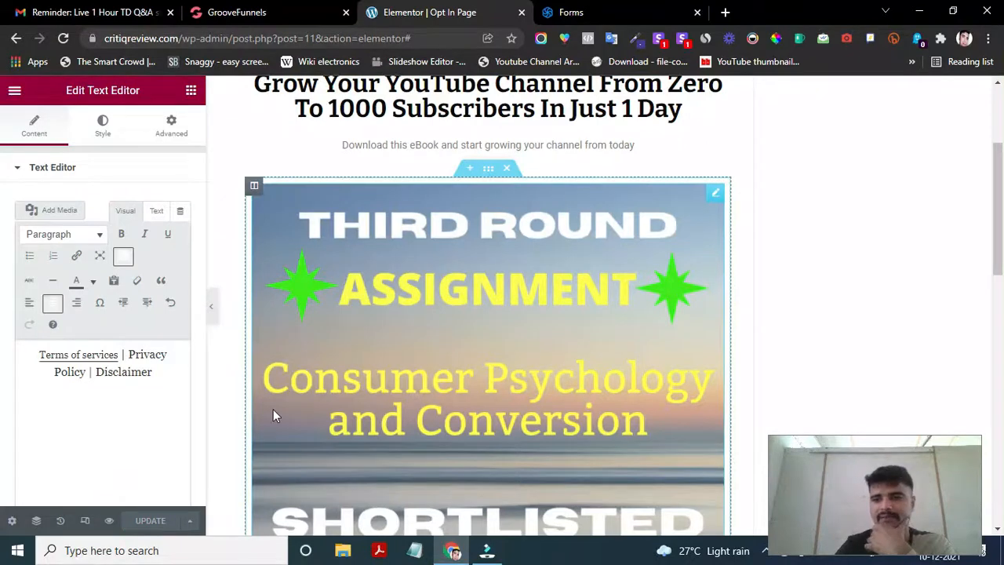
# - Update the Opt In Page, then exit Elementor to the WordPress editor via Exit to Dashboard
pyautogui.click(14, 94)
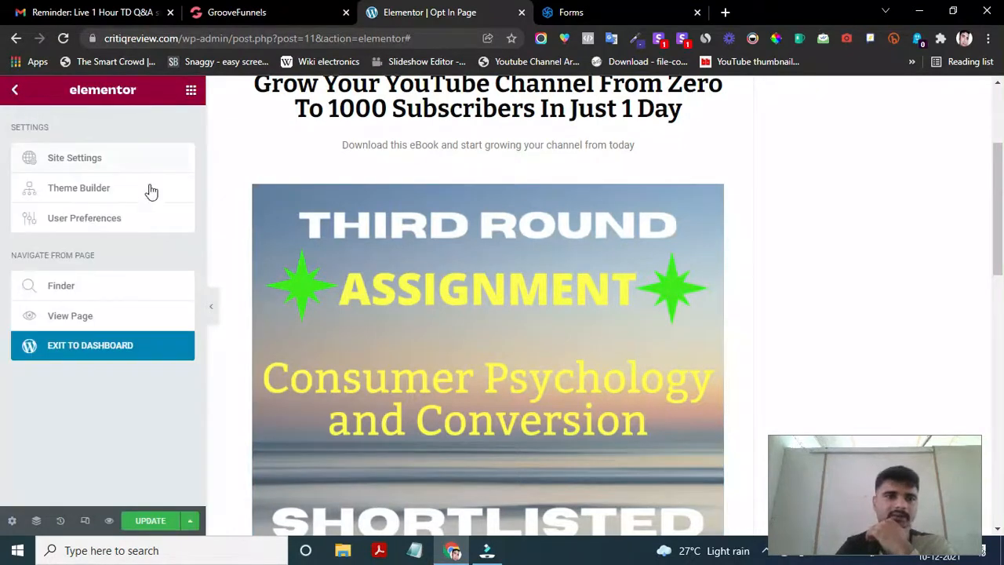
pyautogui.click(19, 92)
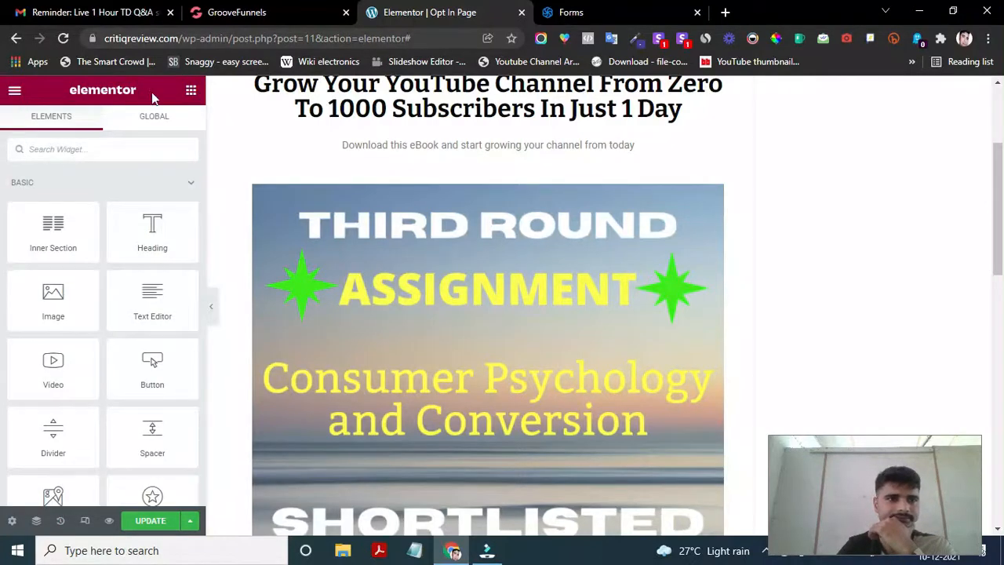
pyautogui.click(14, 93)
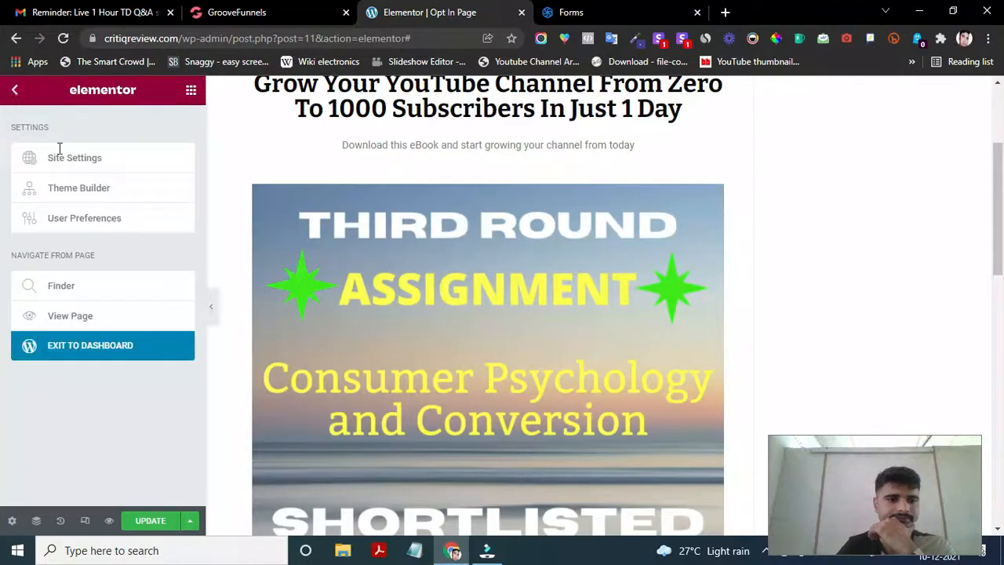
pyautogui.click(109, 347)
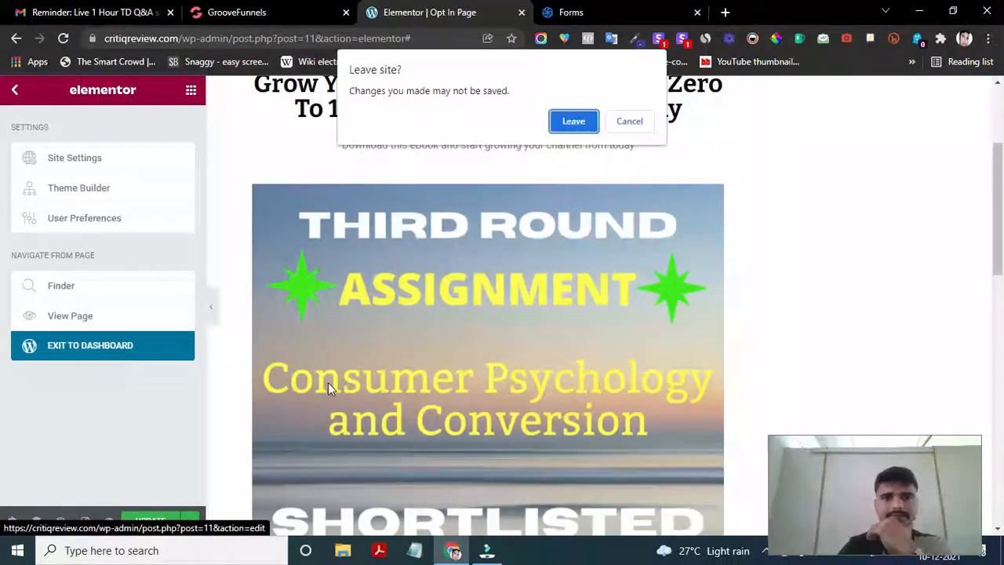
pyautogui.click(637, 122)
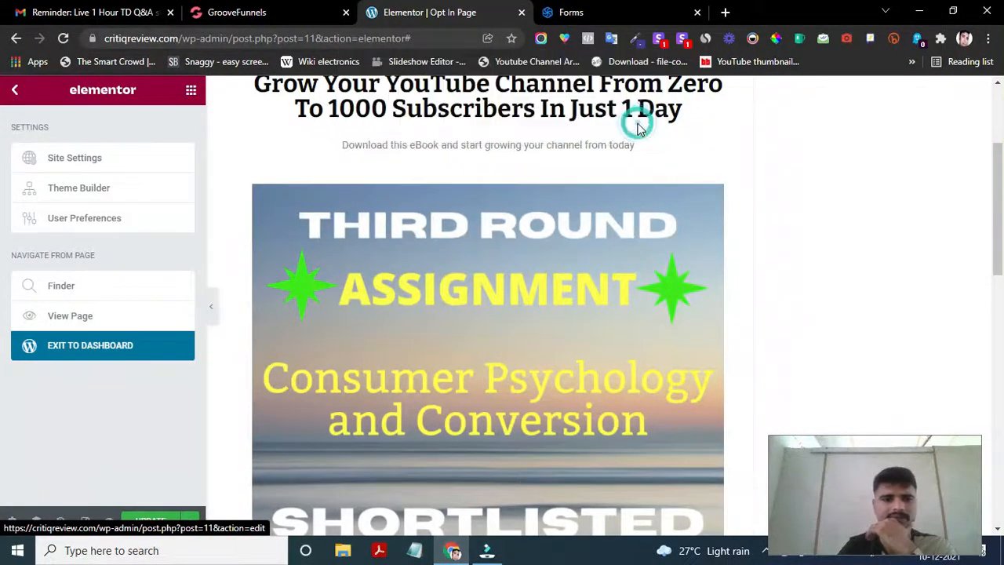
pyautogui.click(151, 520)
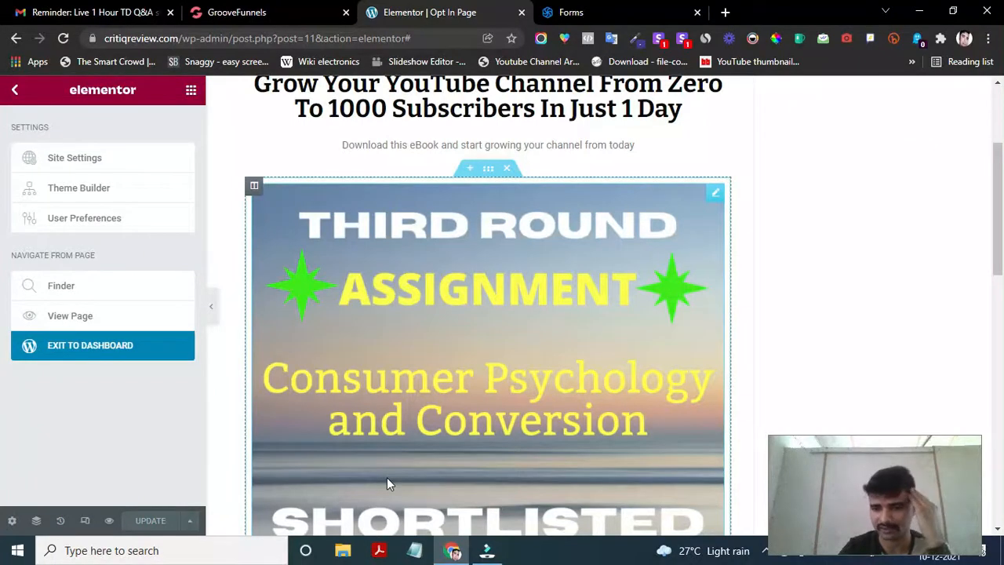
pyautogui.click(92, 346)
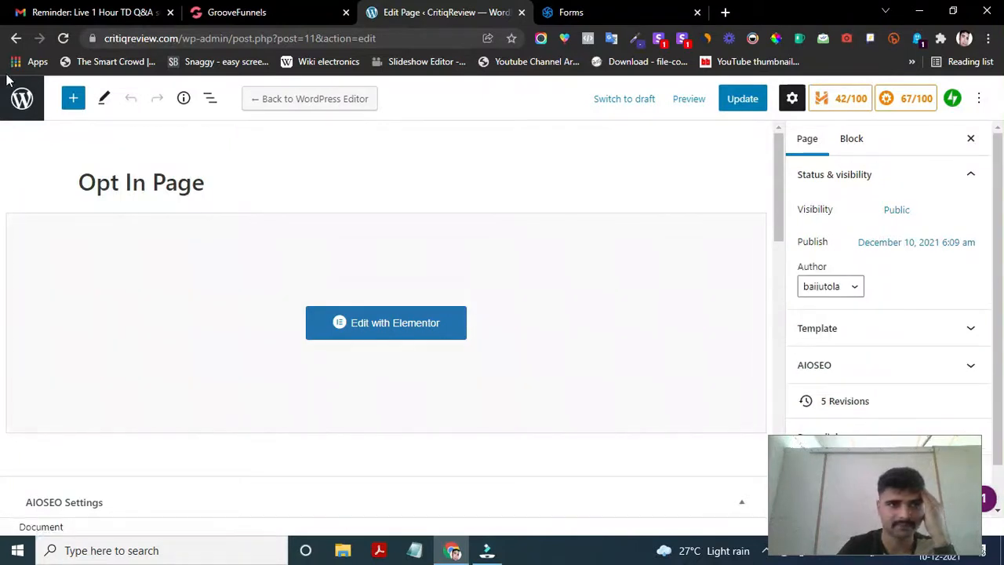
# - From the Pages list, add a page titled 'Thank You Page' and edit it with Elementor
pyautogui.click(22, 102)
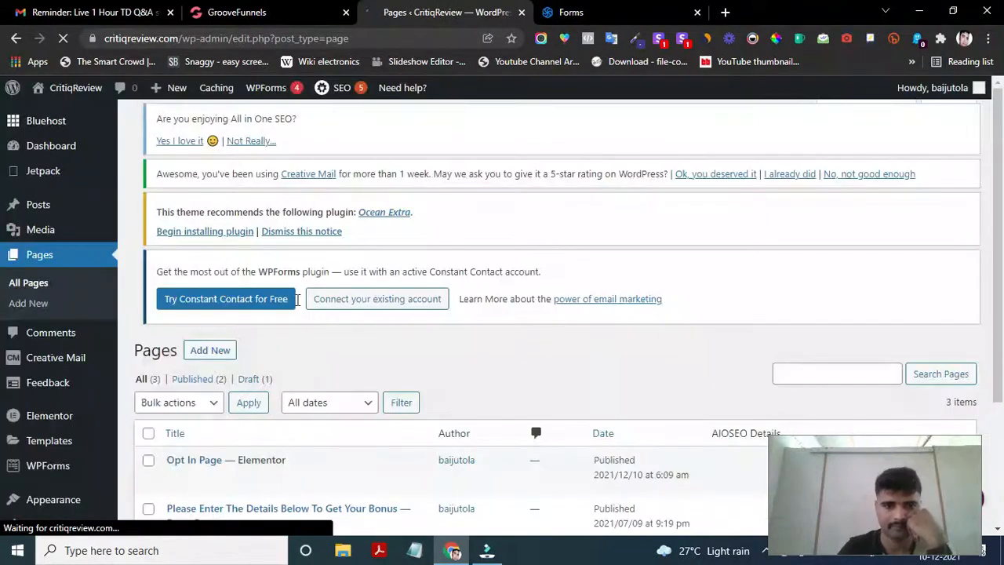
pyautogui.scroll(-3, 314, 338)
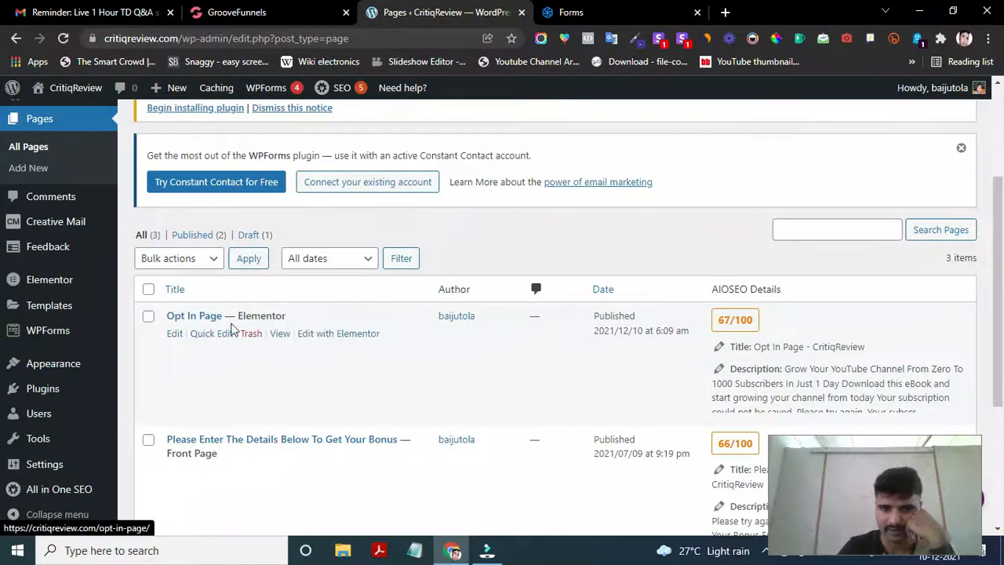
pyautogui.scroll(-2, 405, 392)
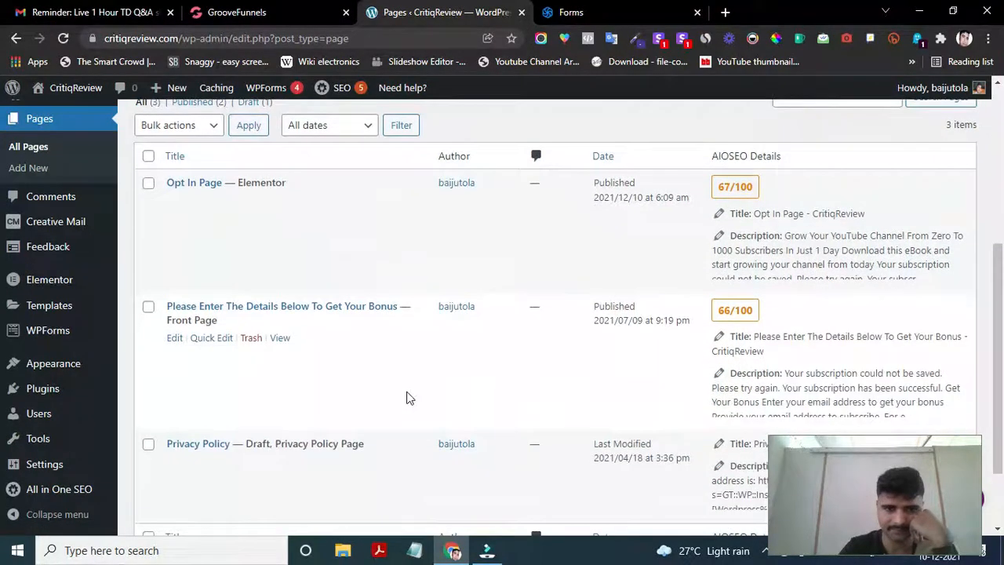
pyautogui.scroll(2, 408, 397)
pyautogui.scroll(2, 369, 394)
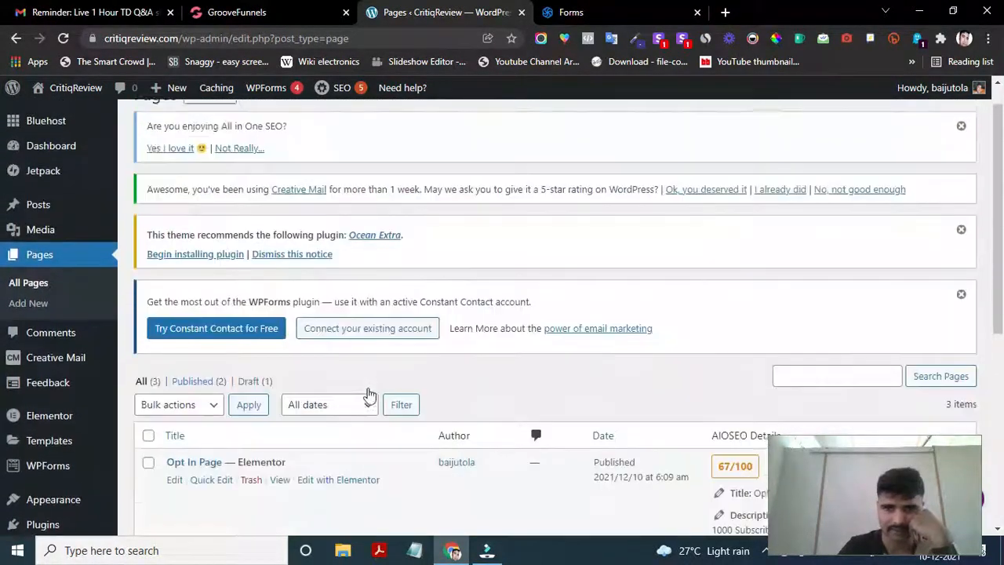
pyautogui.click(220, 127)
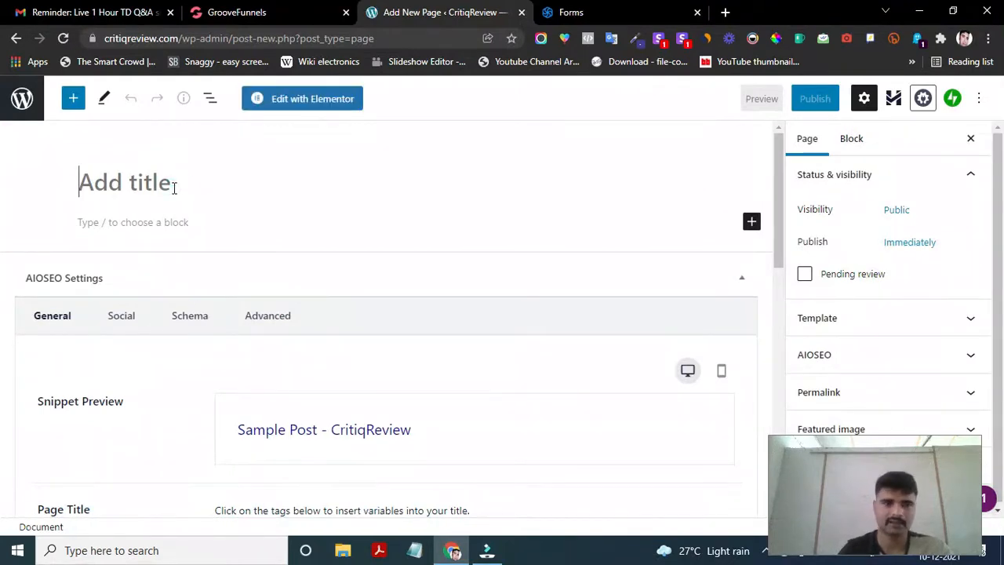
pyautogui.write('Thanks')
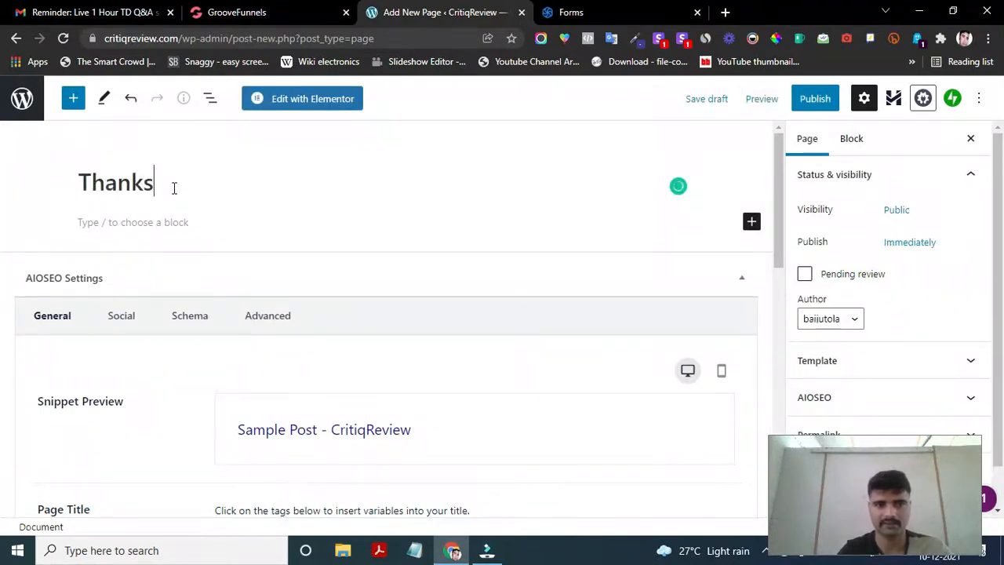
pyautogui.press('BackSpace')
pyautogui.write('You')
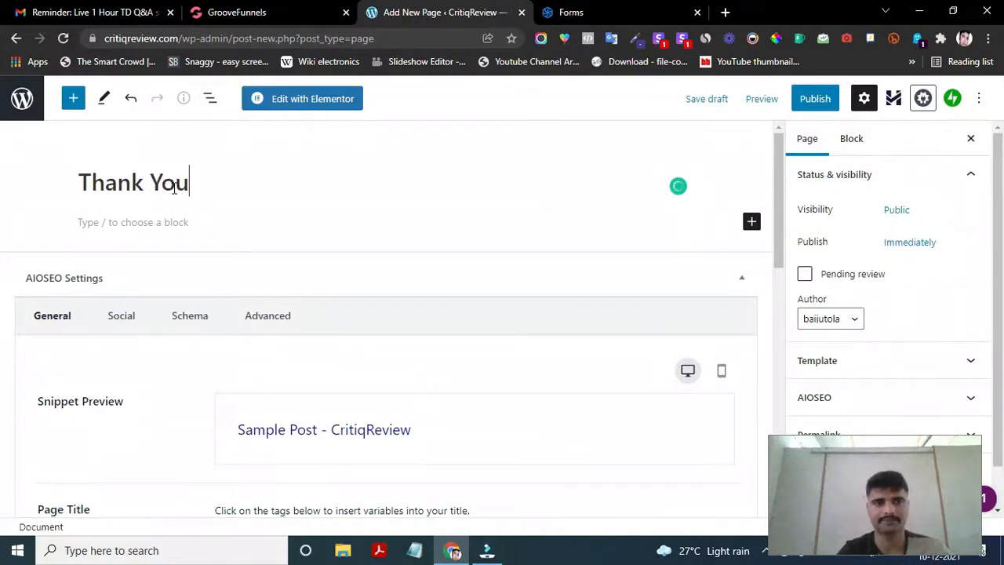
pyautogui.write(' P')
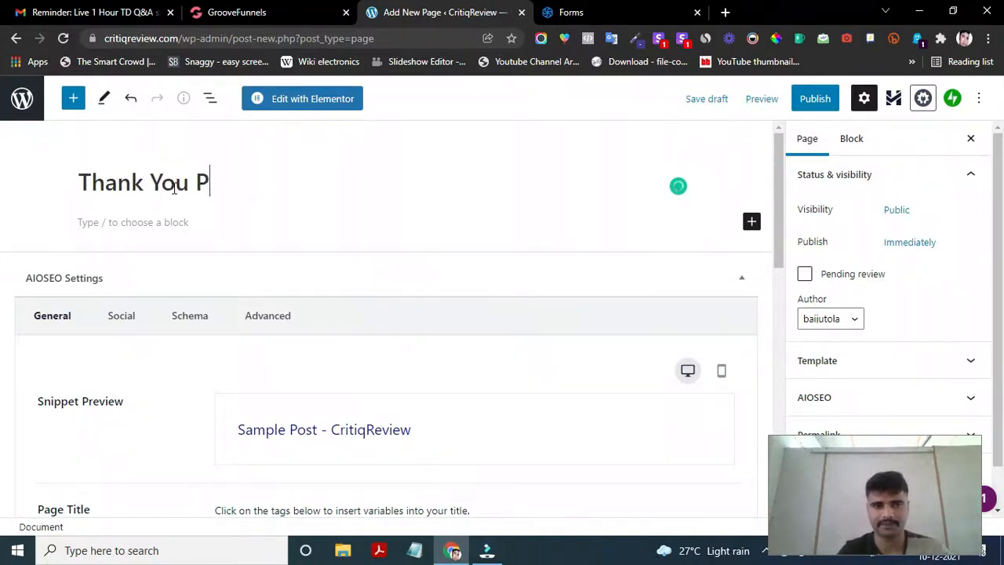
pyautogui.write('age')
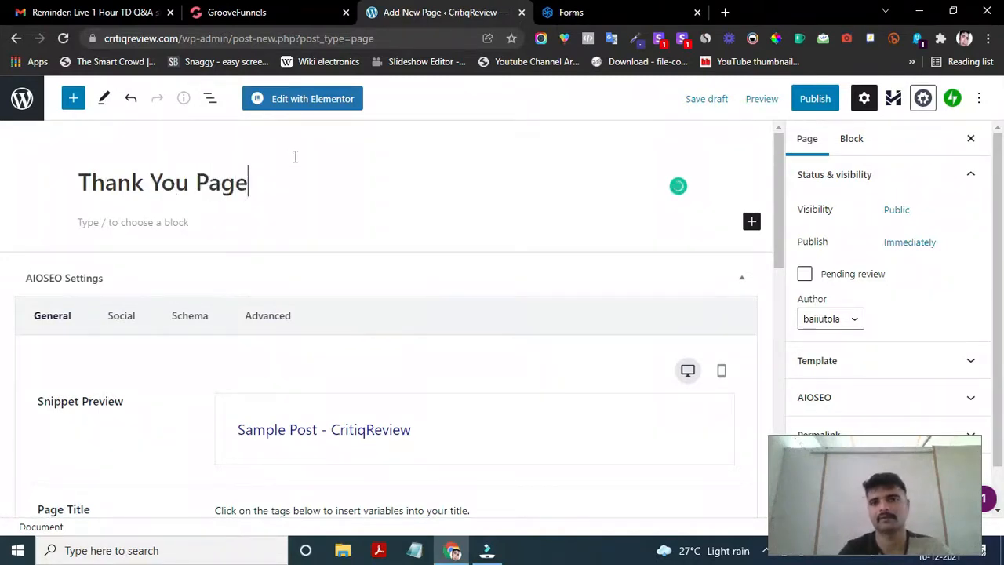
pyautogui.click(302, 102)
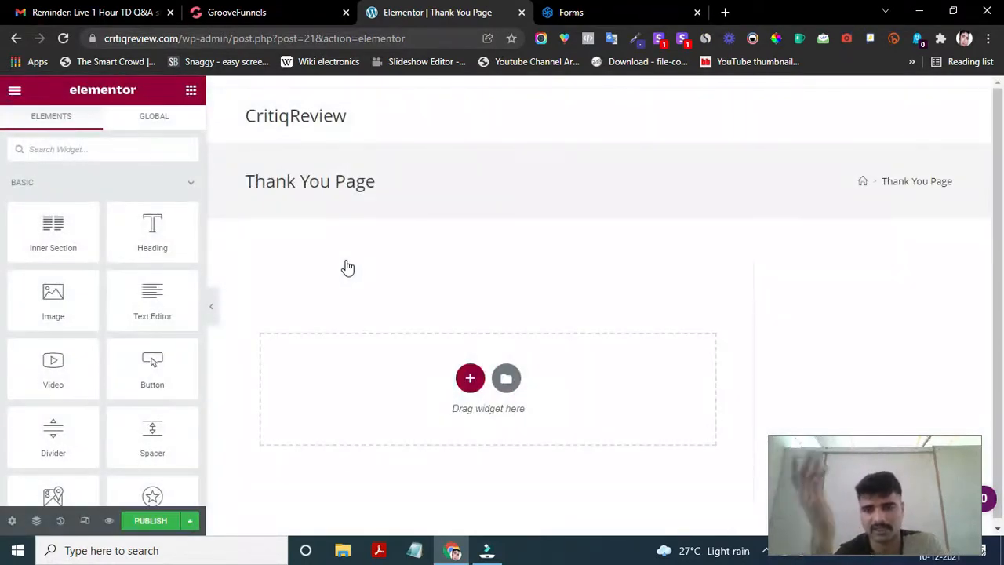
pyautogui.click(581, 10)
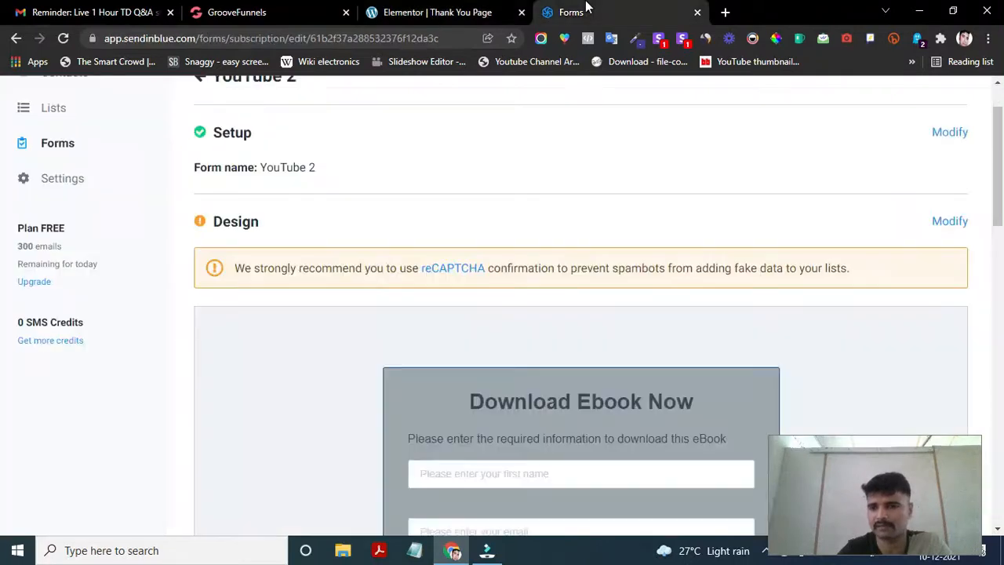
pyautogui.scroll(-9, 377, 268)
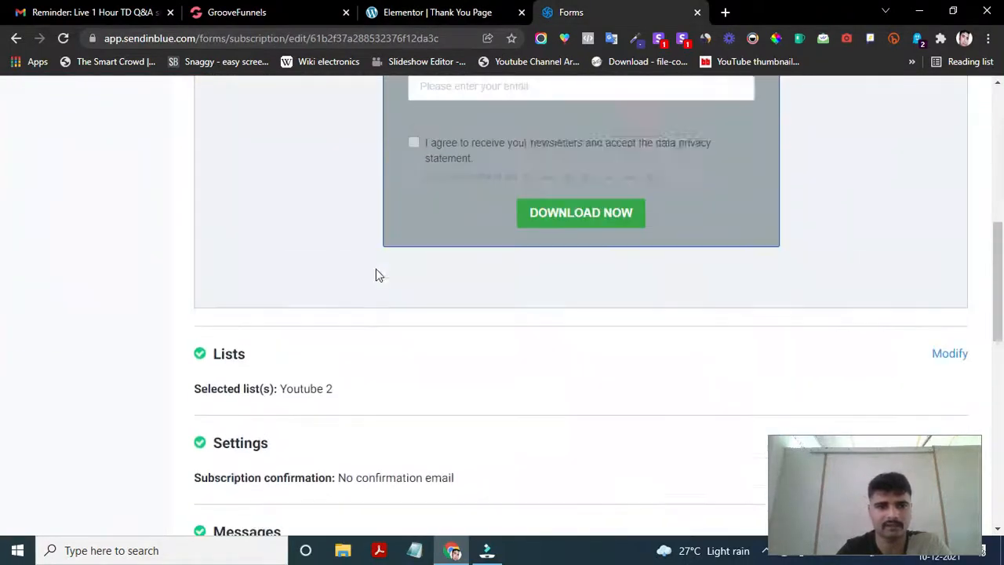
pyautogui.scroll(-3, 306, 271)
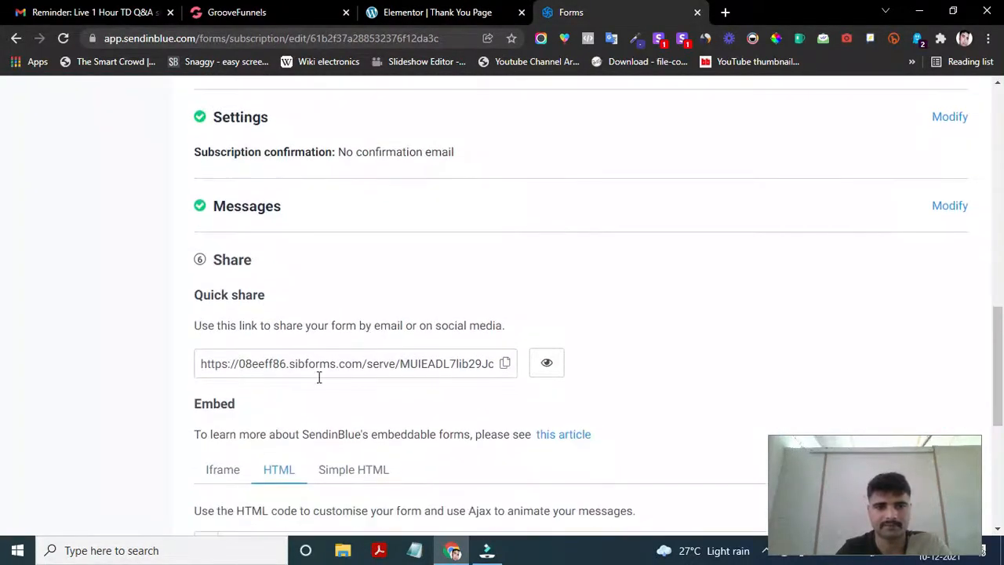
pyautogui.scroll(2, 428, 354)
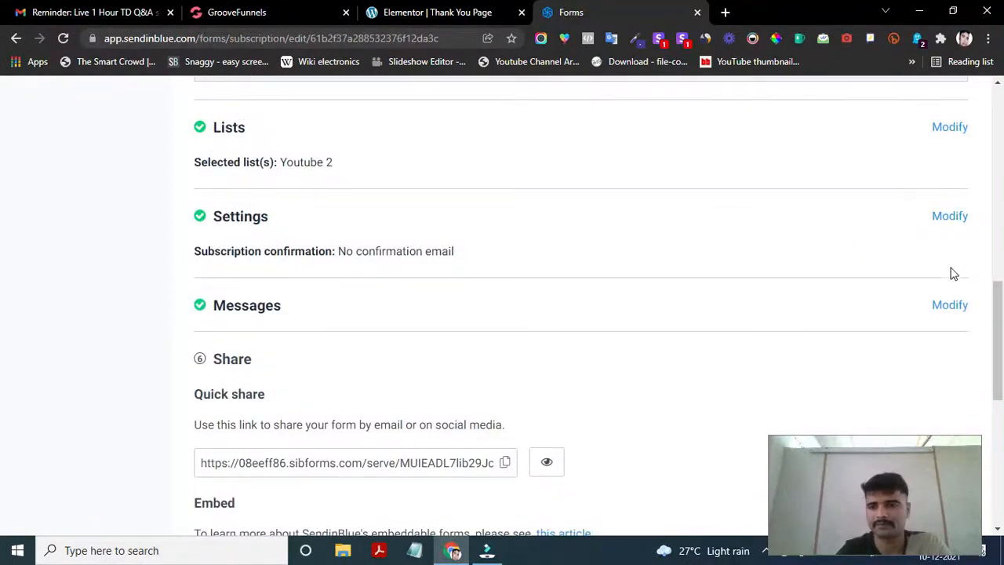
pyautogui.click(945, 217)
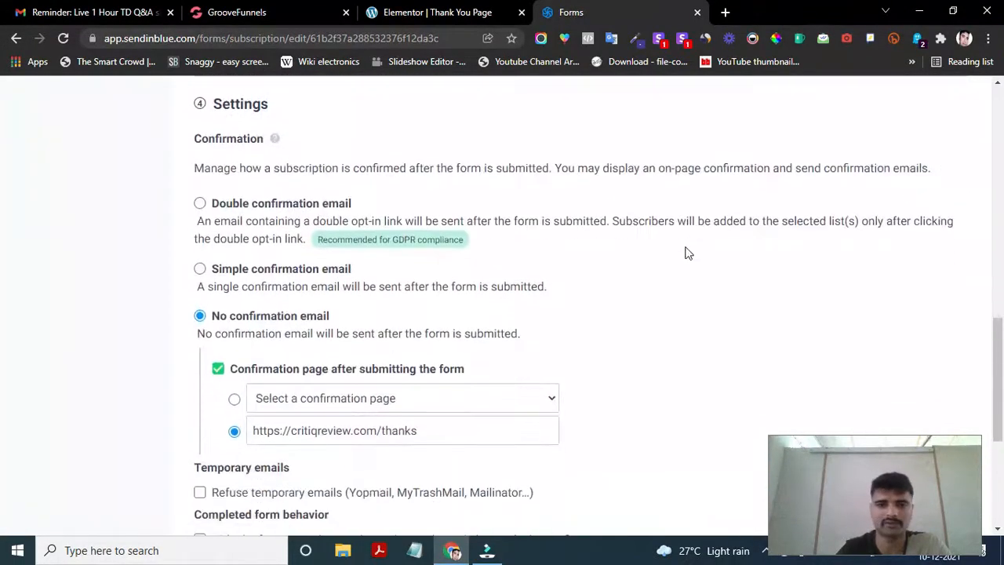
pyautogui.scroll(-2, 314, 359)
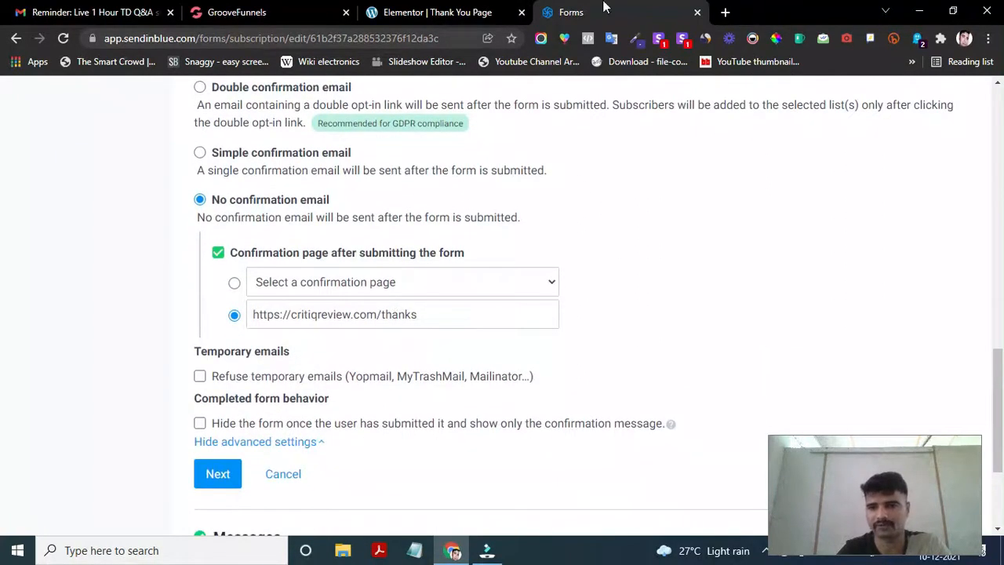
pyautogui.click(451, 12)
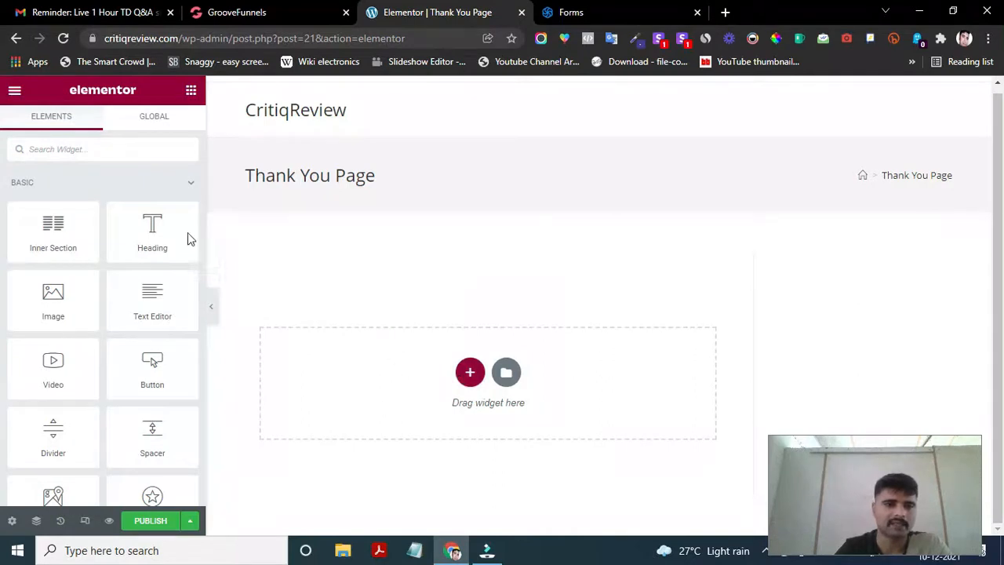
# - Add a centred H1 Heading widget reading 'THANK YOU FOR DOWNLOADING YOUR EBOOK'
pyautogui.moveTo(152, 226); pyautogui.dragTo(510, 404)
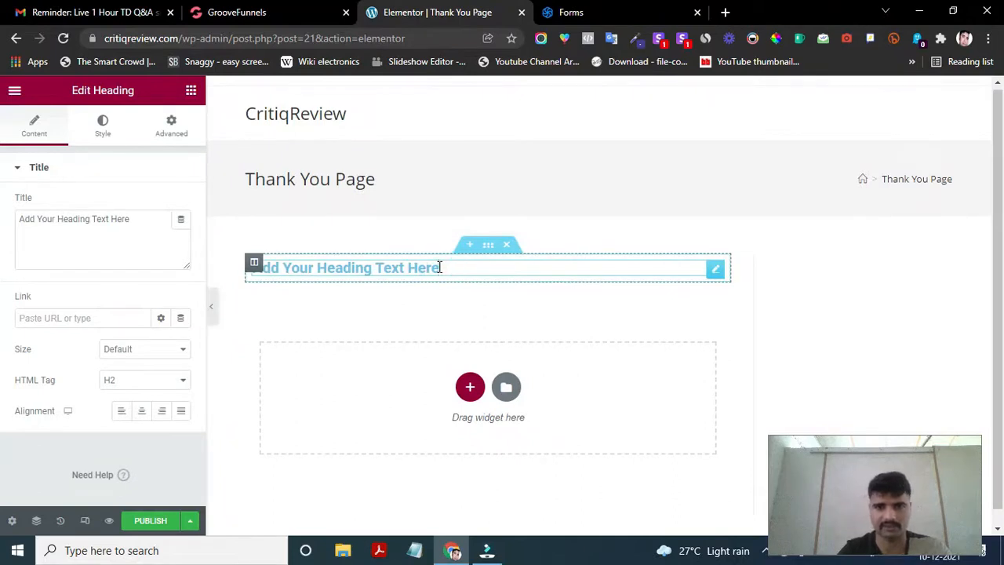
pyautogui.tripleClick(439, 268)
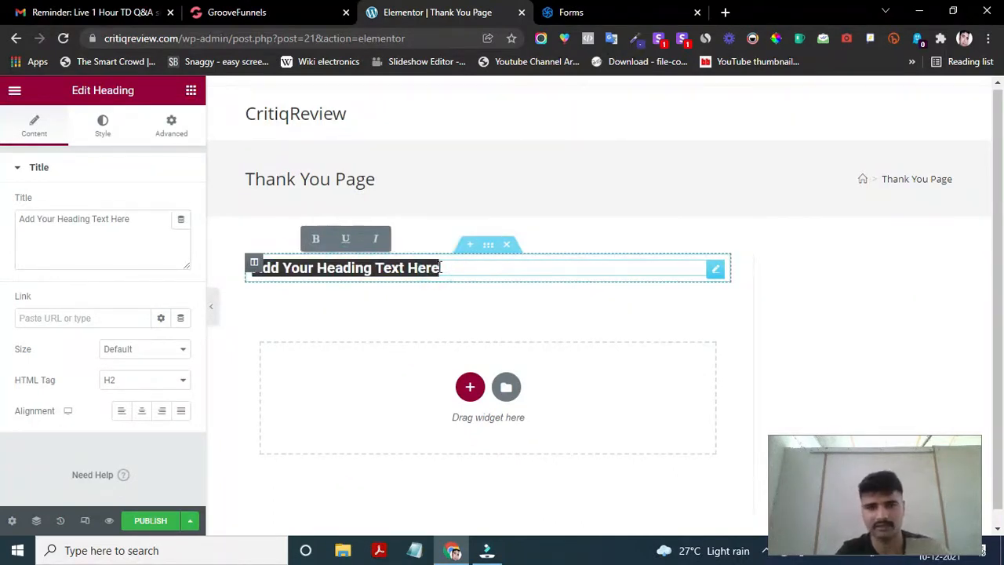
pyautogui.write('THANK')
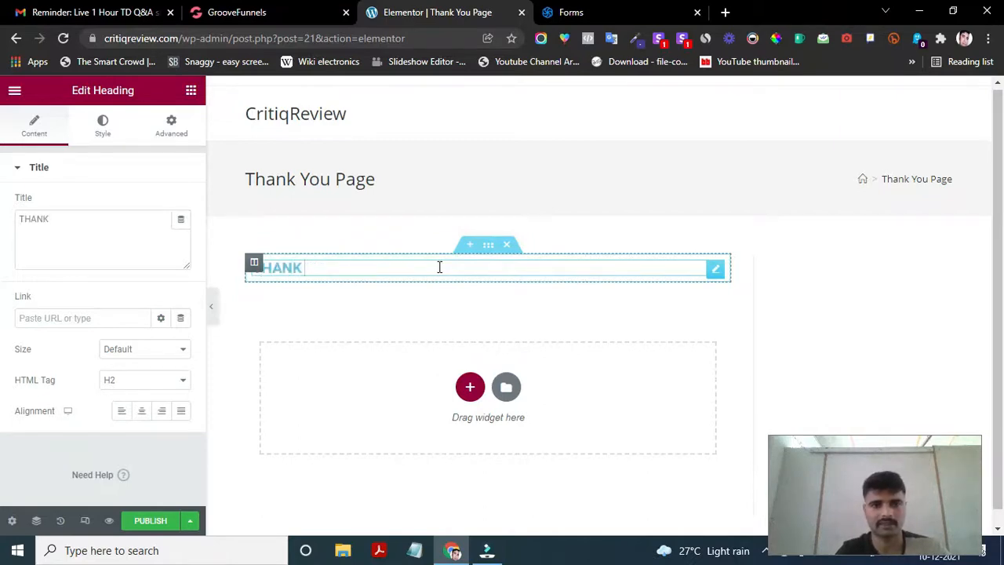
pyautogui.write(' YOU FOR ')
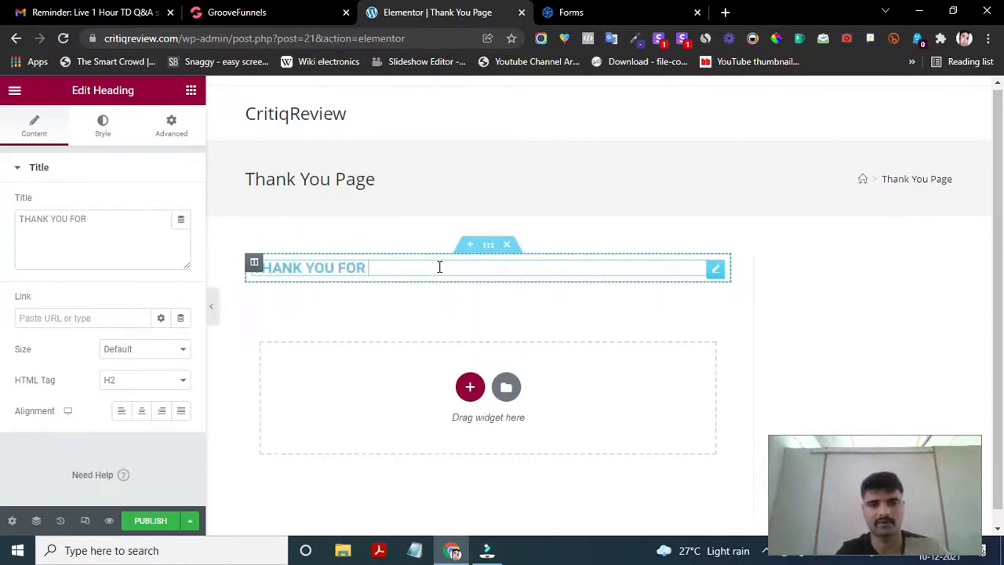
pyautogui.write('DOWNLOADING YOUR EBOOK')
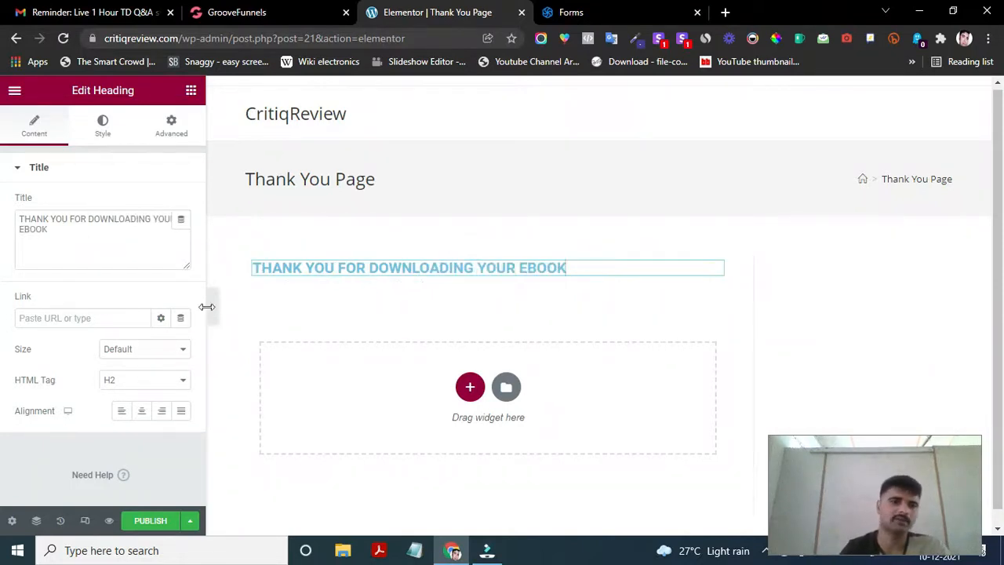
pyautogui.click(141, 419)
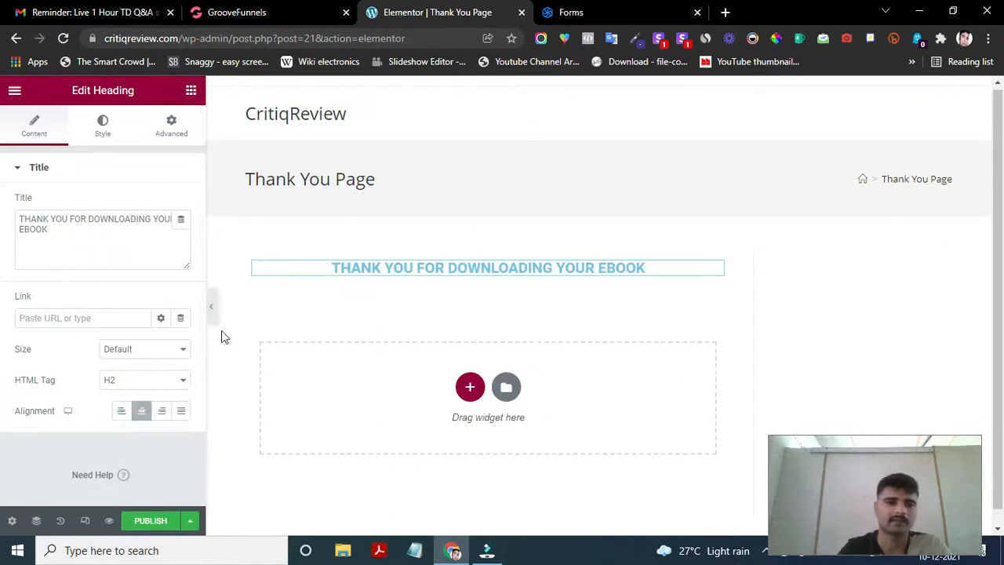
pyautogui.click(131, 382)
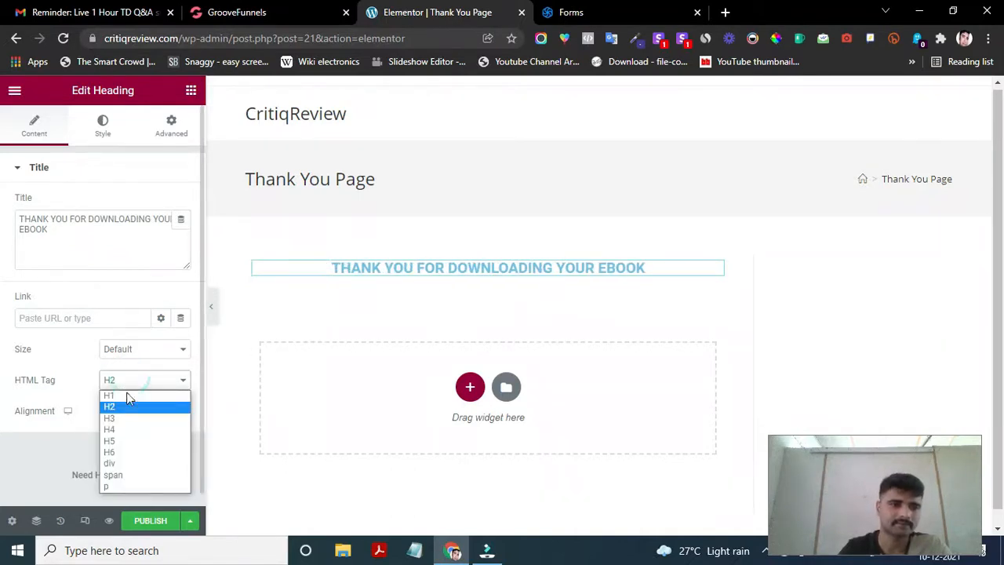
pyautogui.click(126, 395)
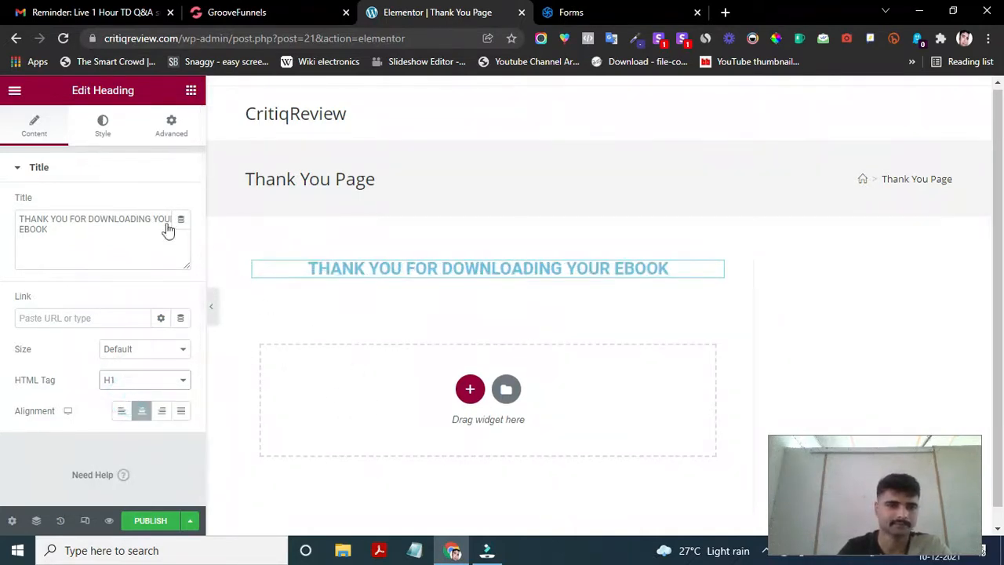
pyautogui.click(188, 94)
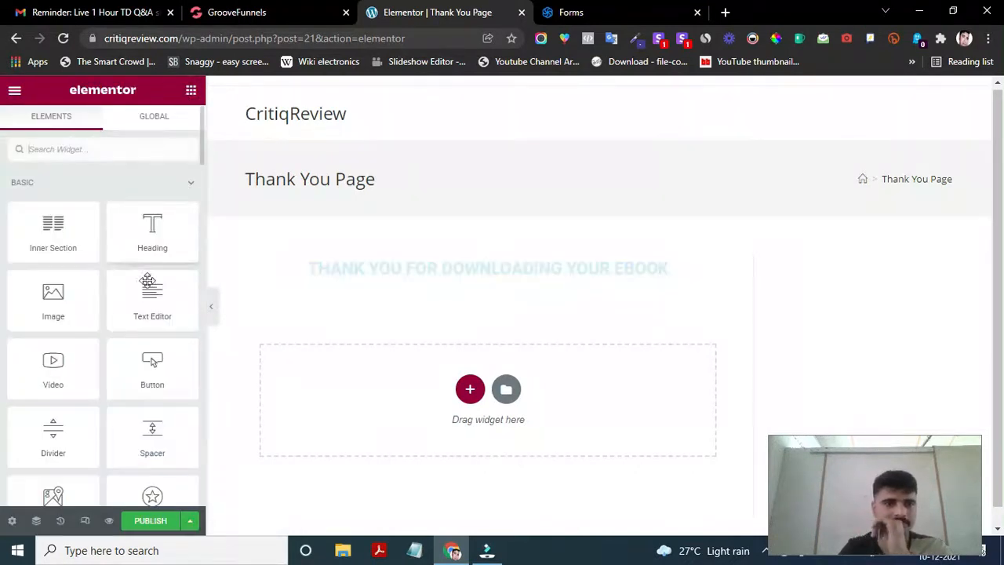
# - Add a centred Text Editor paragraph below the heading reading 'Please Check Your Email For Book Download Link'
pyautogui.moveTo(149, 297); pyautogui.dragTo(389, 352)
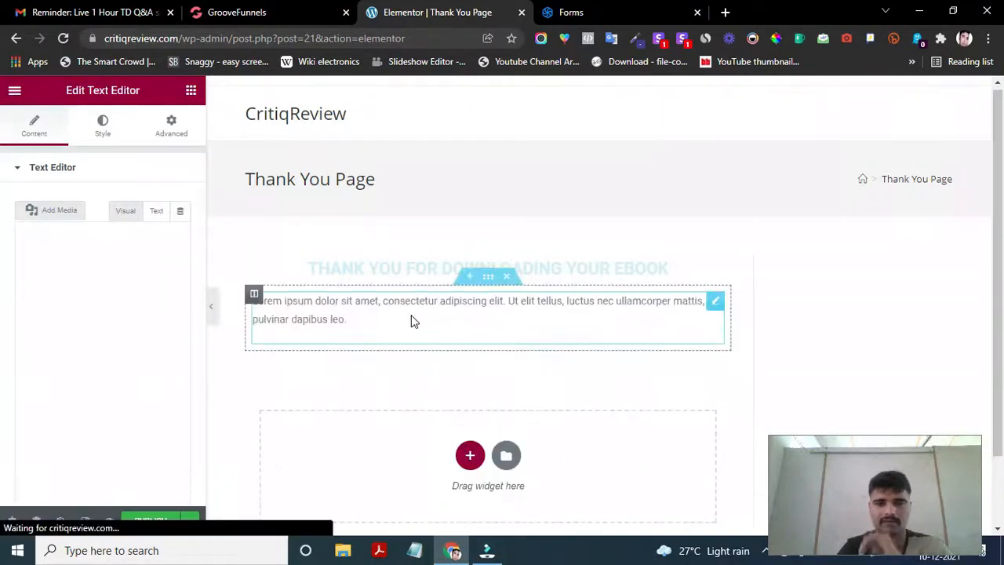
pyautogui.tripleClick(384, 320)
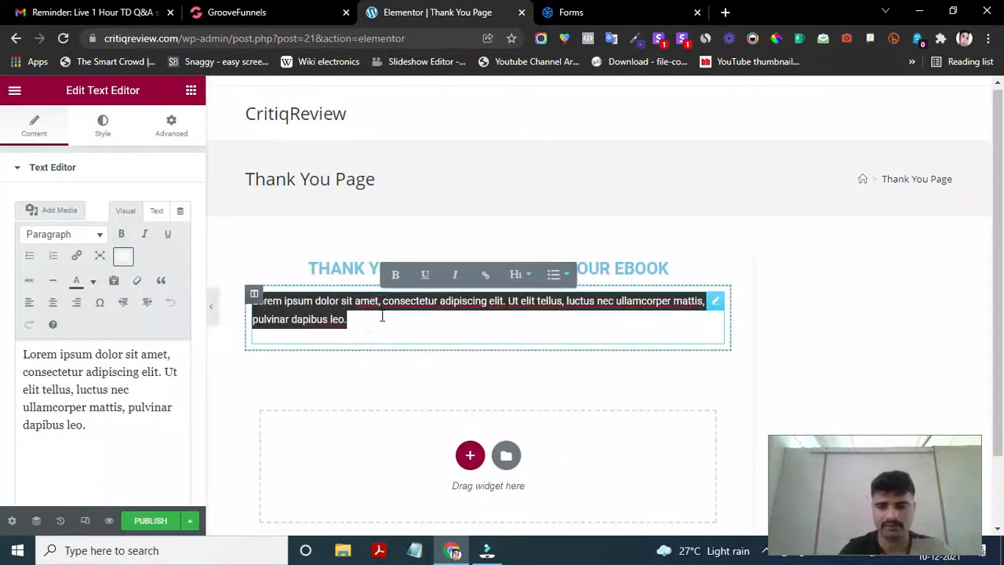
pyautogui.press('BackSpace')
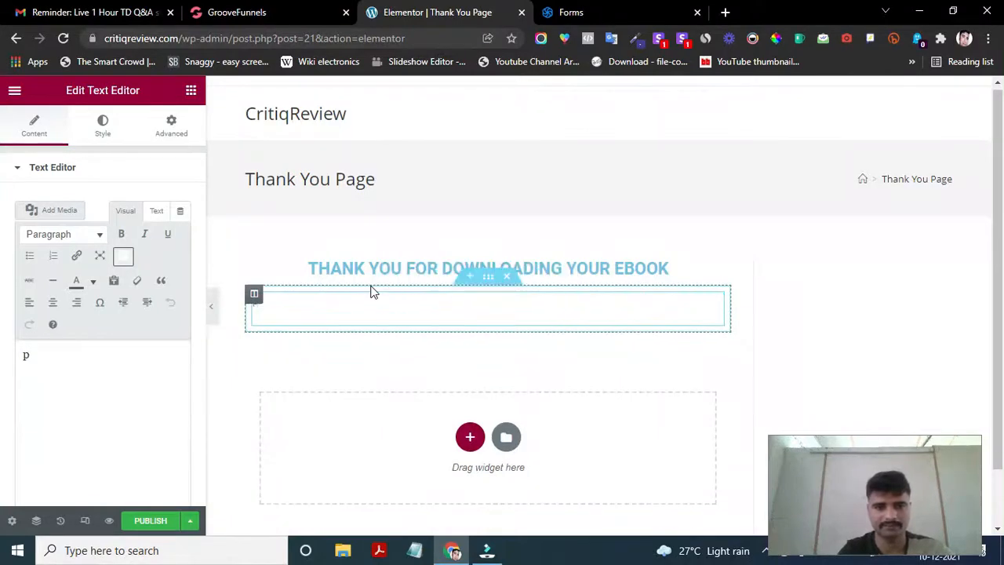
pyautogui.press('BackSpace')
pyautogui.press('BackSpace')
pyautogui.press('BackSpace')
pyautogui.press('BackSpace')
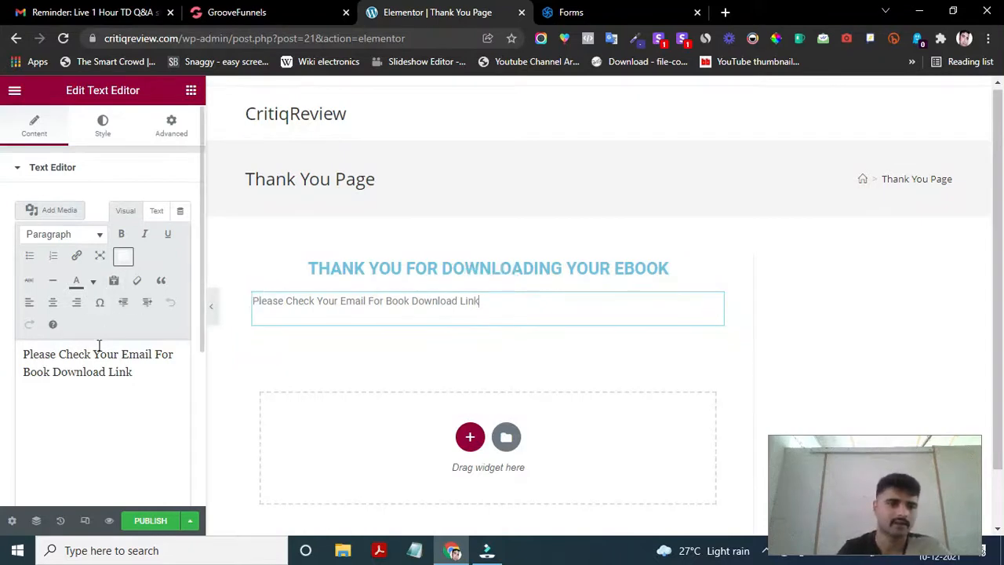
pyautogui.click(55, 303)
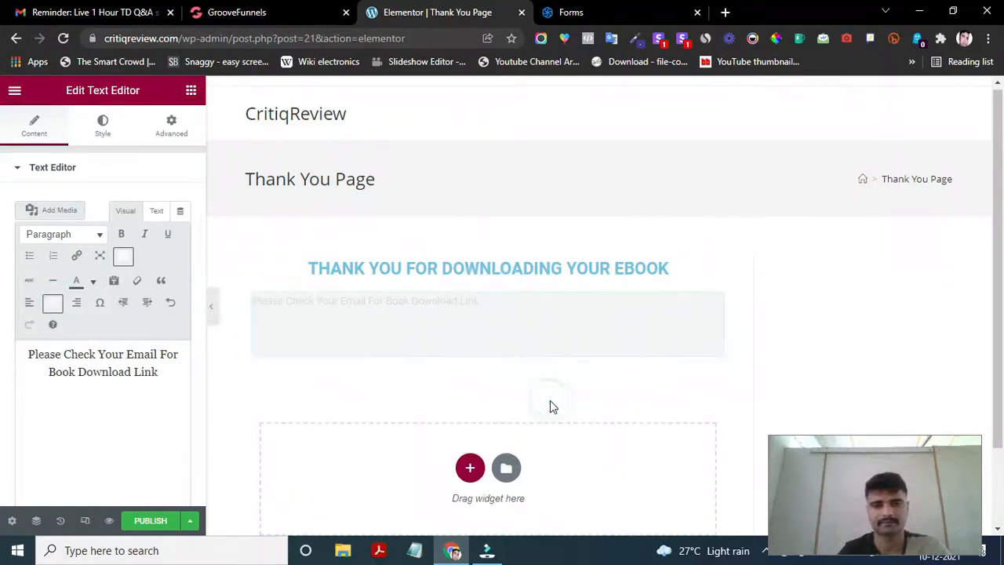
pyautogui.click(503, 327)
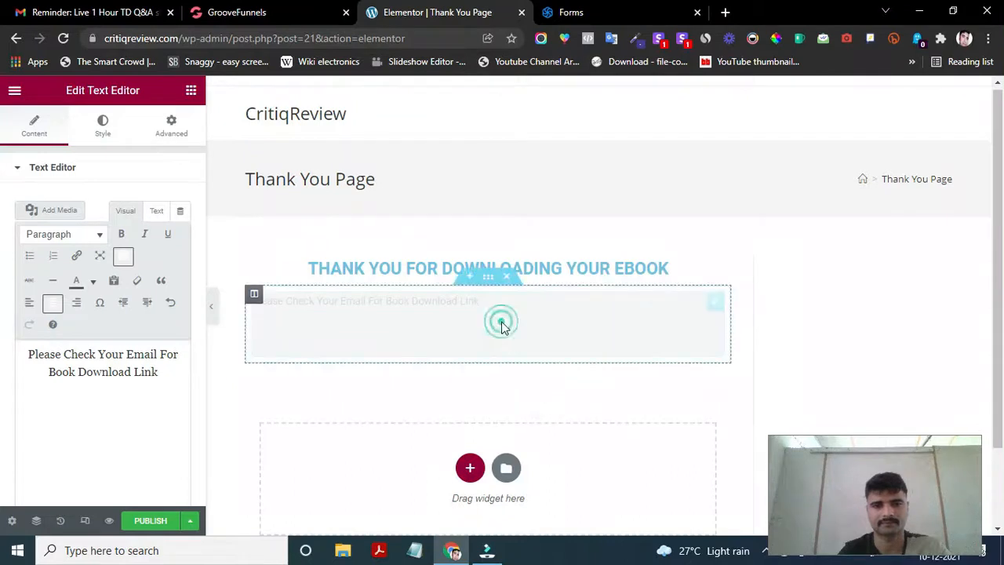
pyautogui.click(418, 299)
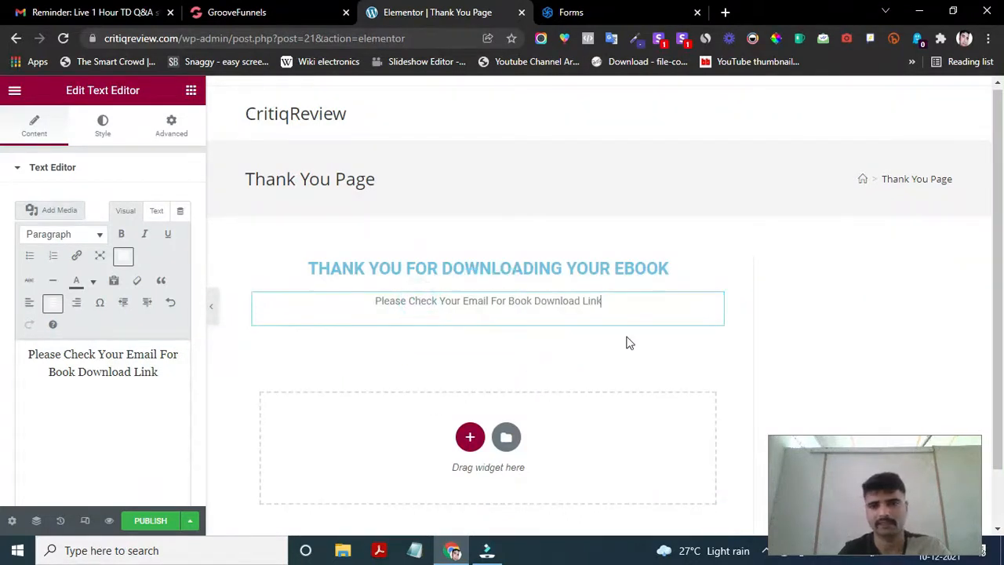
pyautogui.scroll(-1, 432, 397)
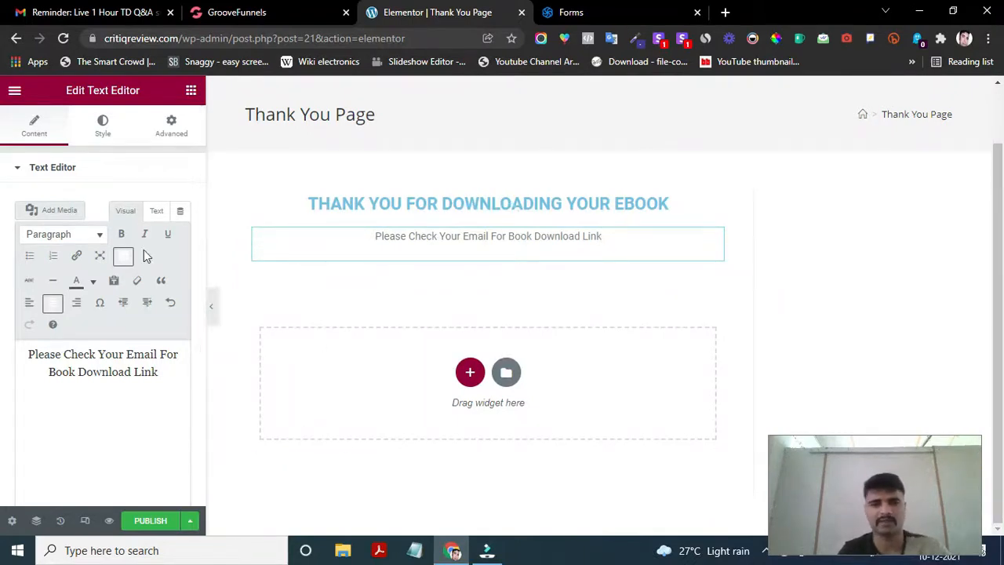
# - Add an Image widget below the paragraph with a cover image chosen from the media library
pyautogui.click(191, 94)
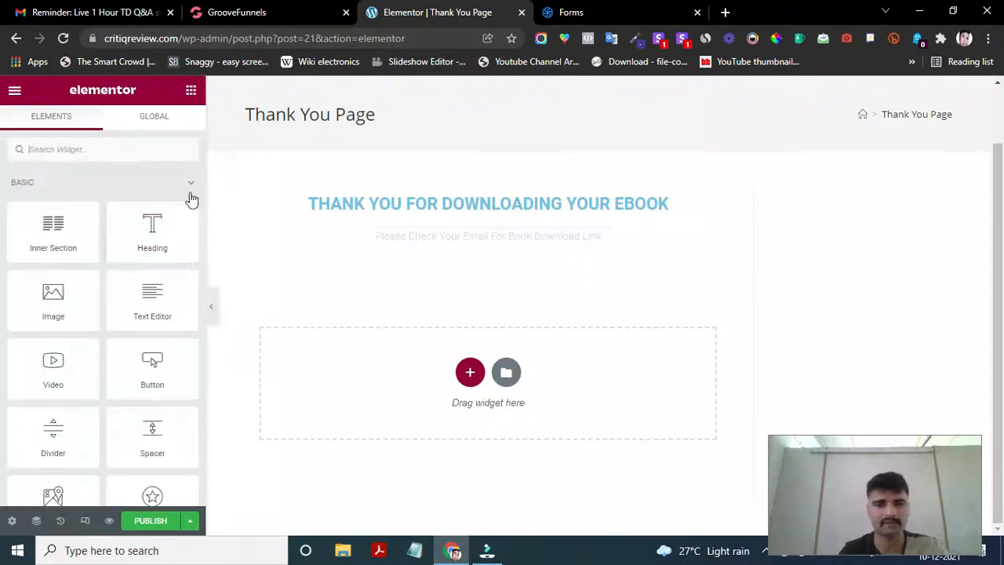
pyautogui.moveTo(55, 298); pyautogui.dragTo(510, 373)
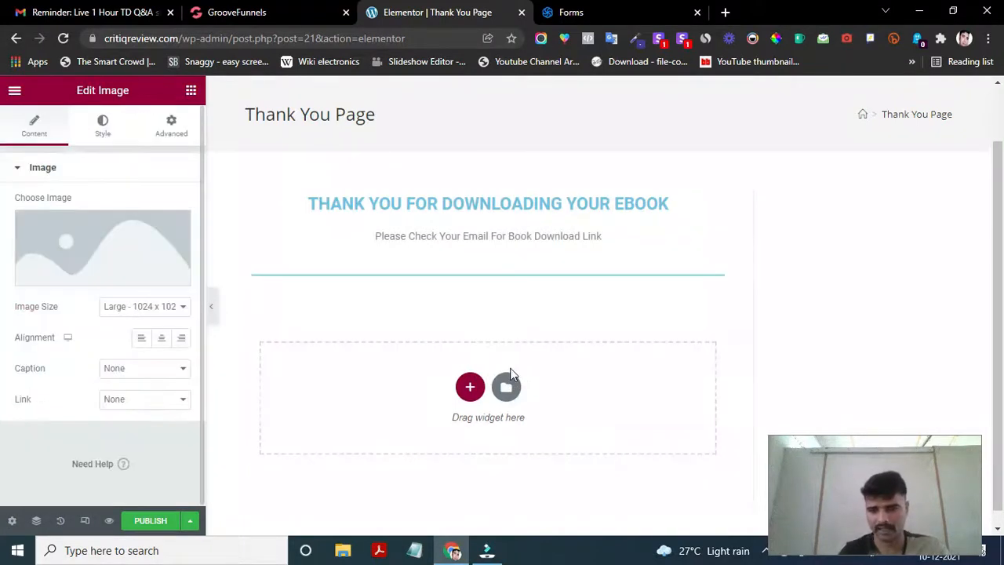
pyautogui.click(143, 241)
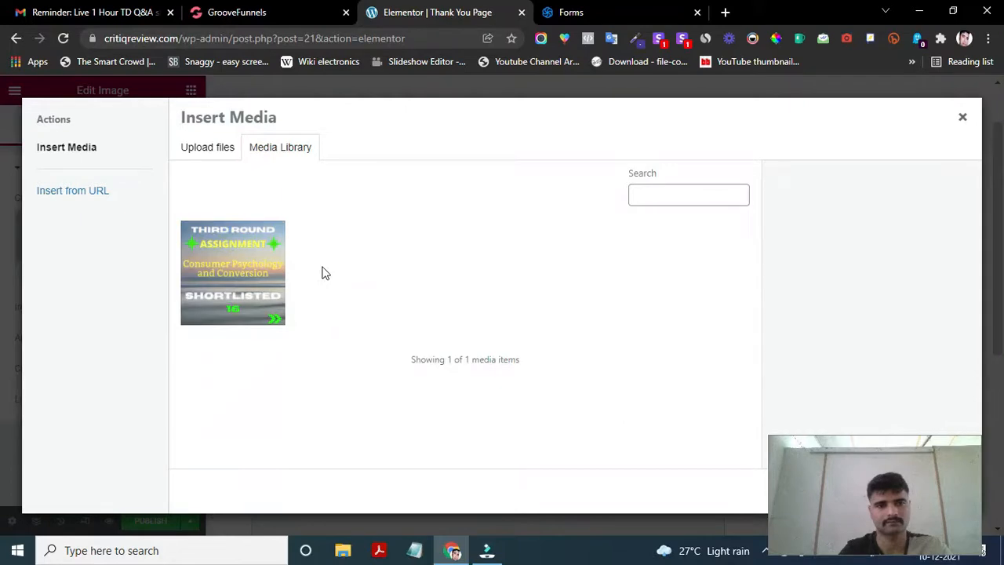
pyautogui.click(224, 269)
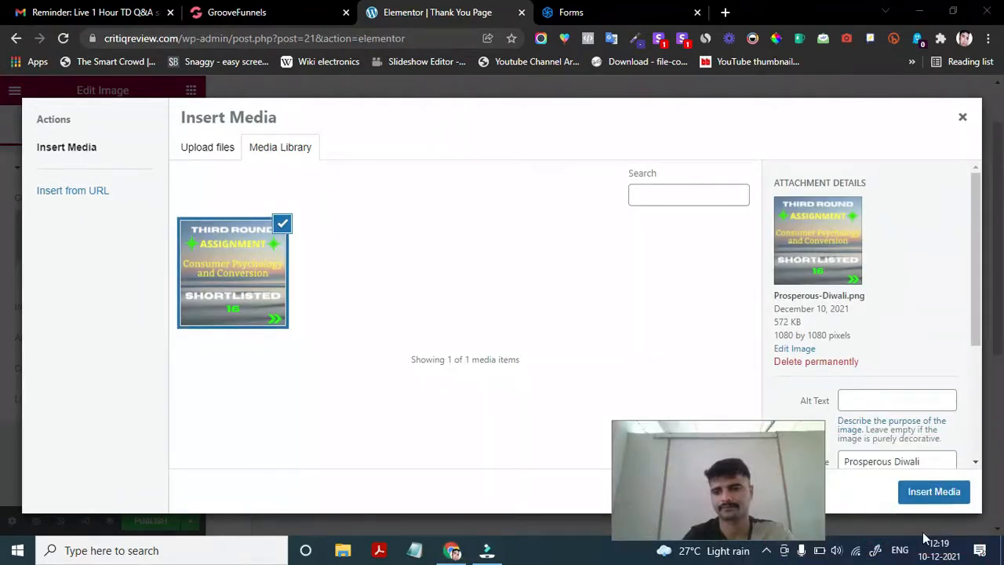
pyautogui.click(933, 491)
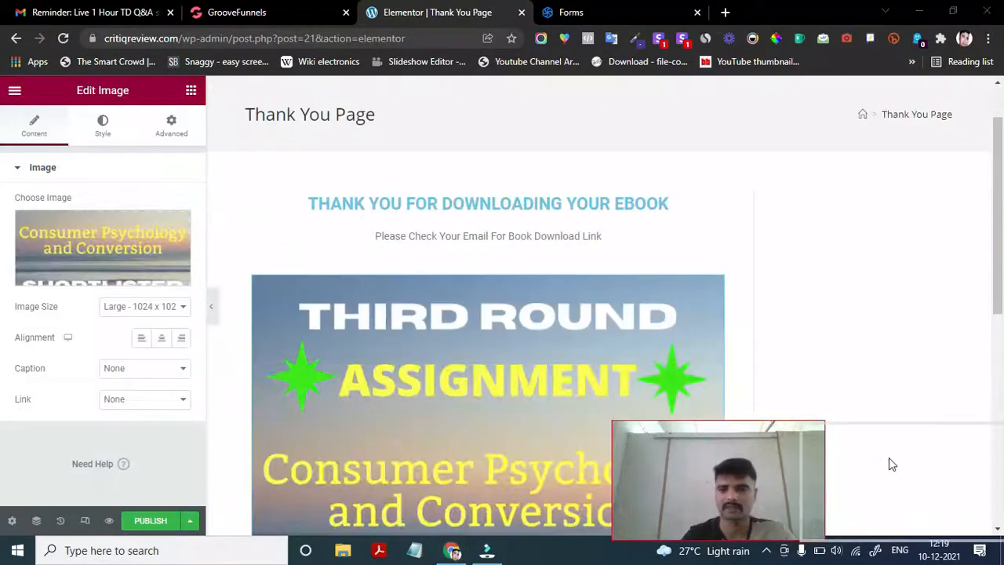
# - Review the finished Thank You Page and click Publish
pyautogui.scroll(-3, 570, 458)
pyautogui.scroll(-3, 570, 458)
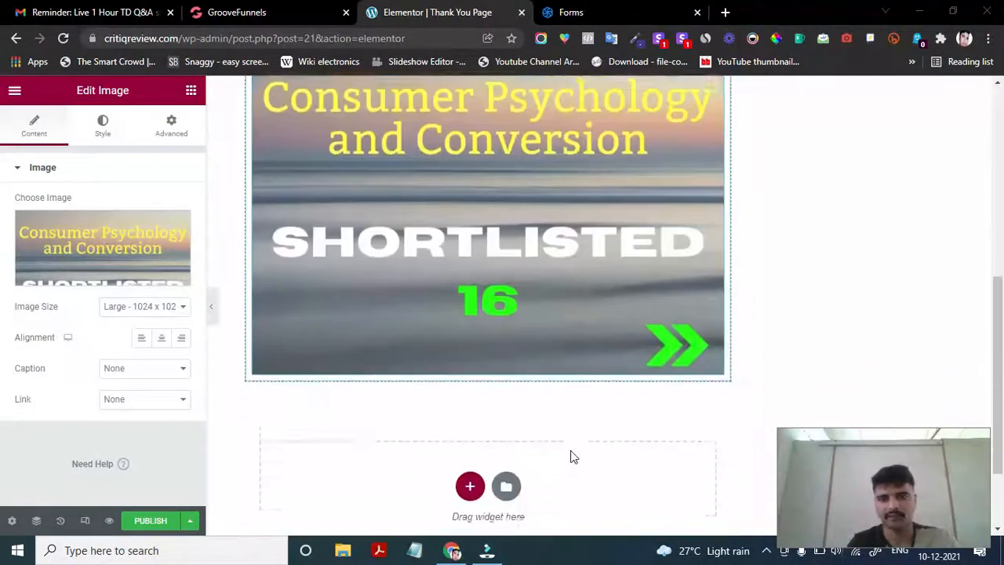
pyautogui.scroll(6, 554, 325)
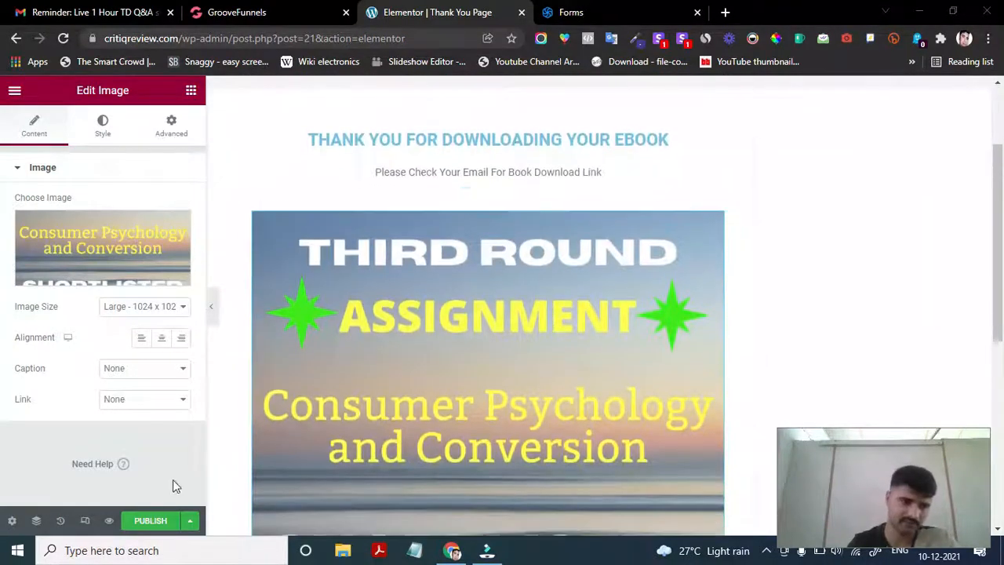
pyautogui.click(149, 521)
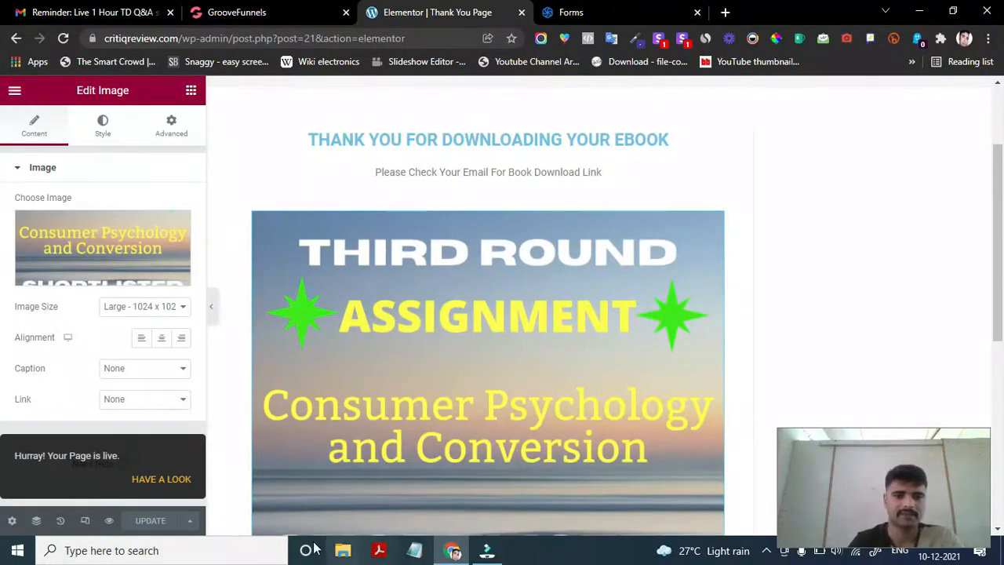
# - Exit the page builder to the WordPress editor and expand the page's Permalink settings
pyautogui.click(14, 90)
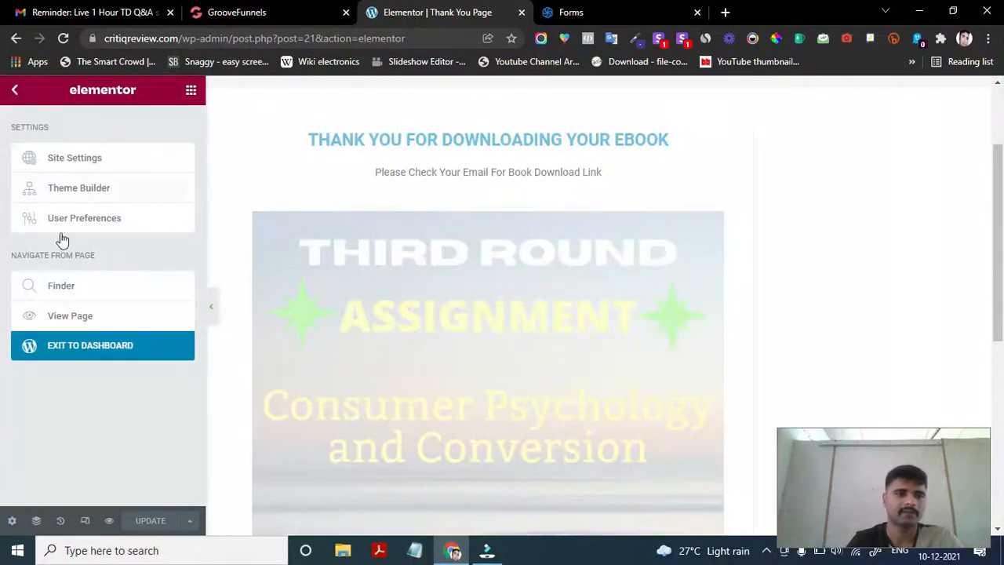
pyautogui.click(61, 351)
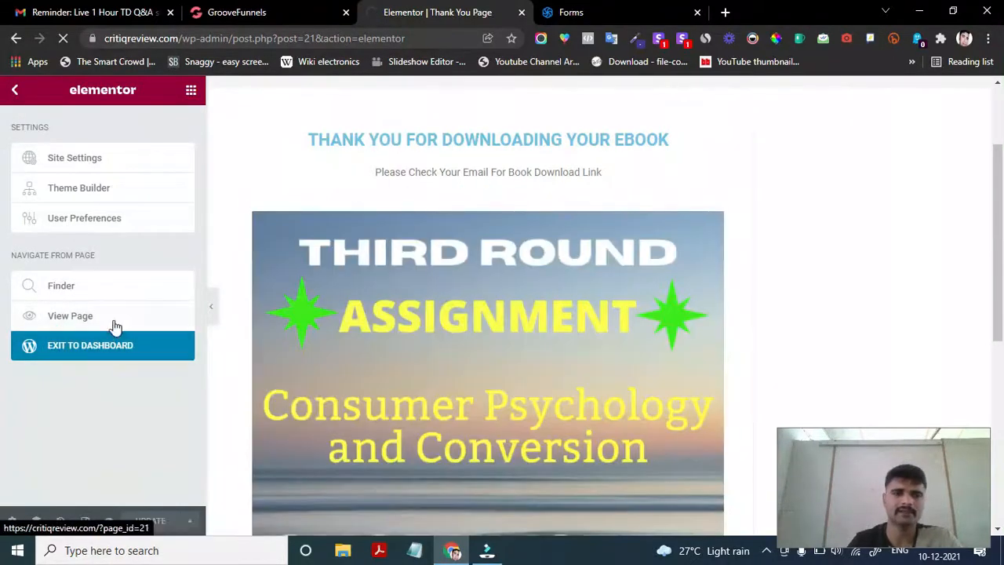
pyautogui.click(83, 357)
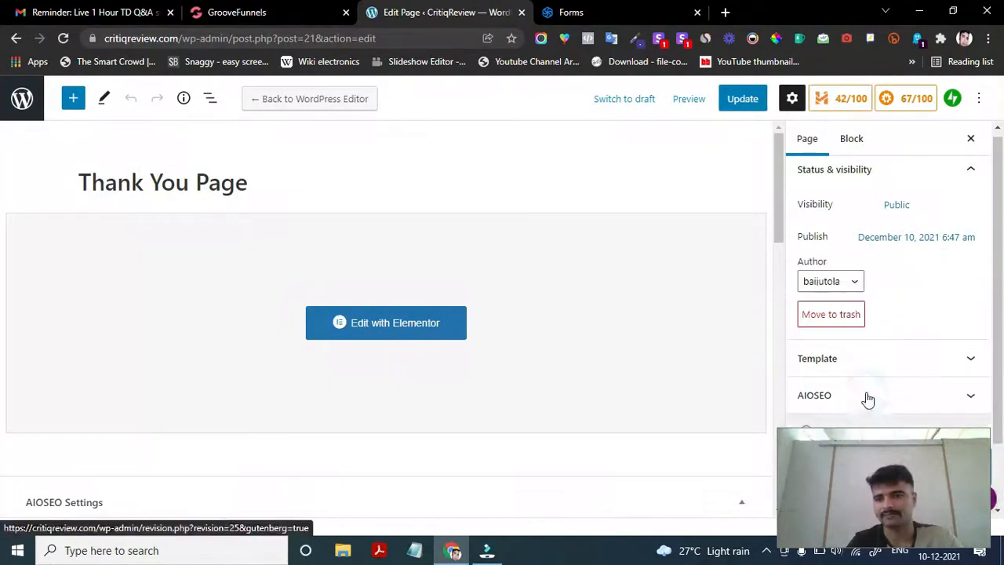
pyautogui.click(885, 490)
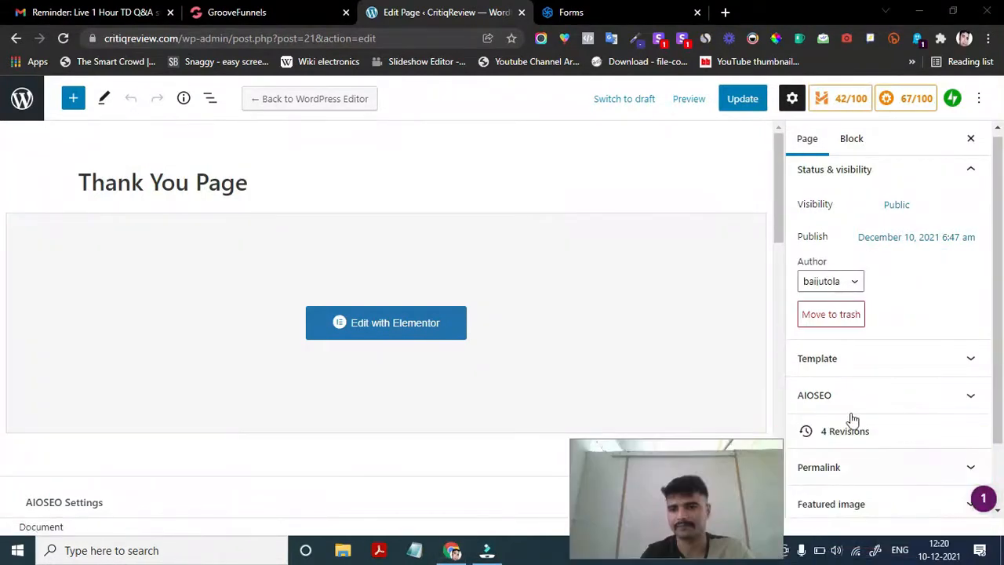
pyautogui.scroll(1, 869, 283)
pyautogui.scroll(-2, 850, 408)
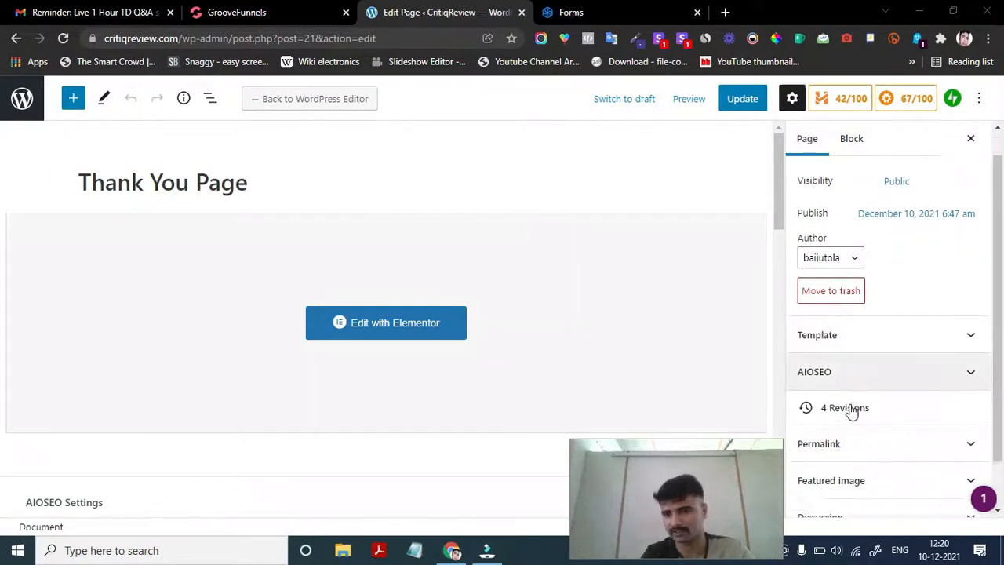
pyautogui.click(840, 399)
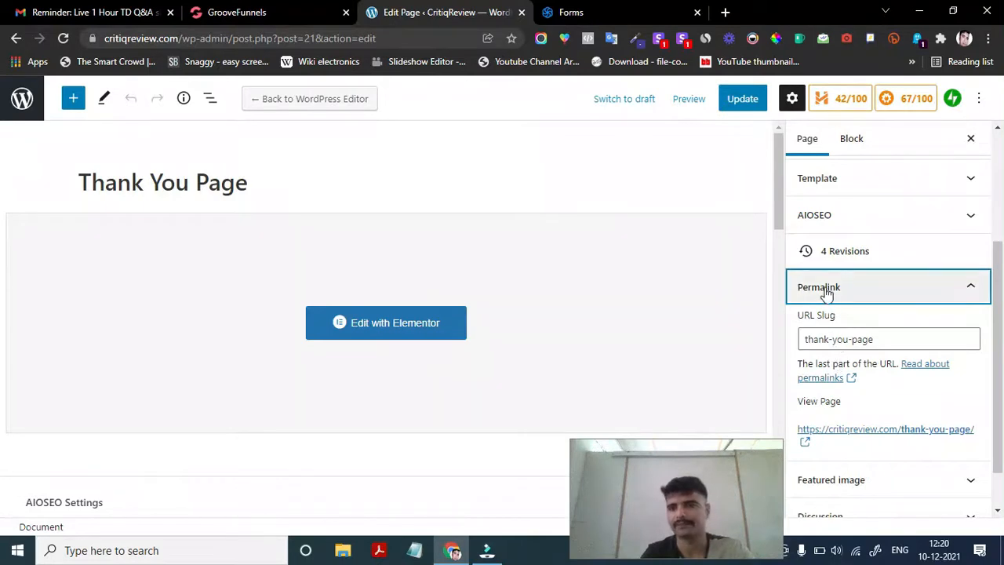
pyautogui.scroll(-1, 847, 384)
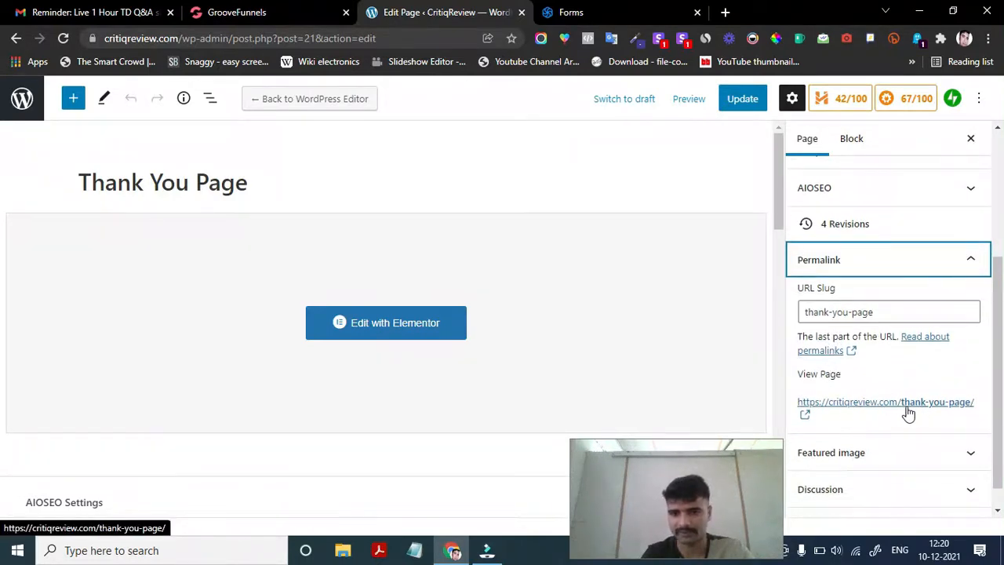
# - Edit the Thank You page slug to 'thank-you' and compare it with the Sendinblue form's redirect URL
pyautogui.click(892, 311)
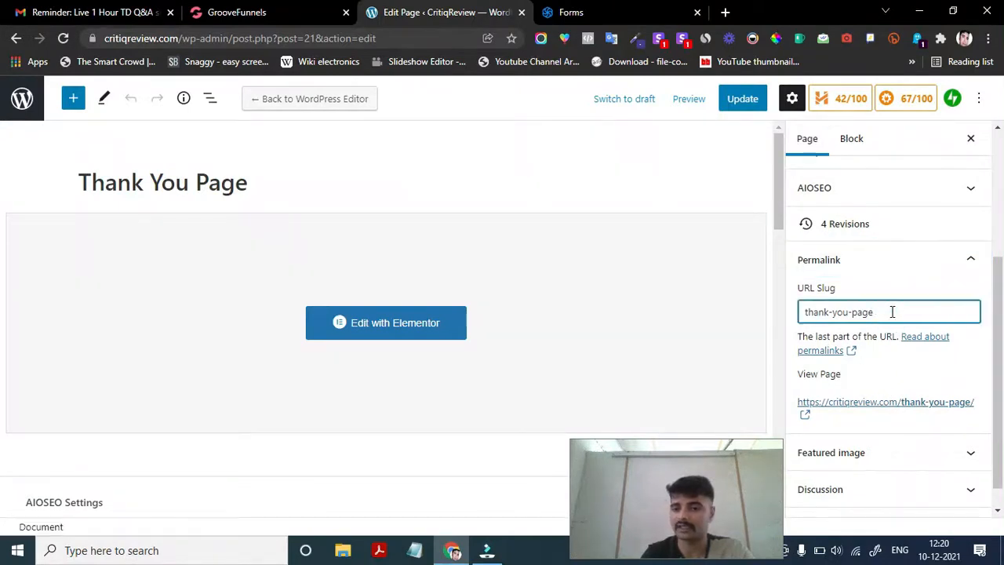
pyautogui.press('BackSpace')
pyautogui.press('BackSpace')
pyautogui.press('BackSpace')
pyautogui.press('BackSpace')
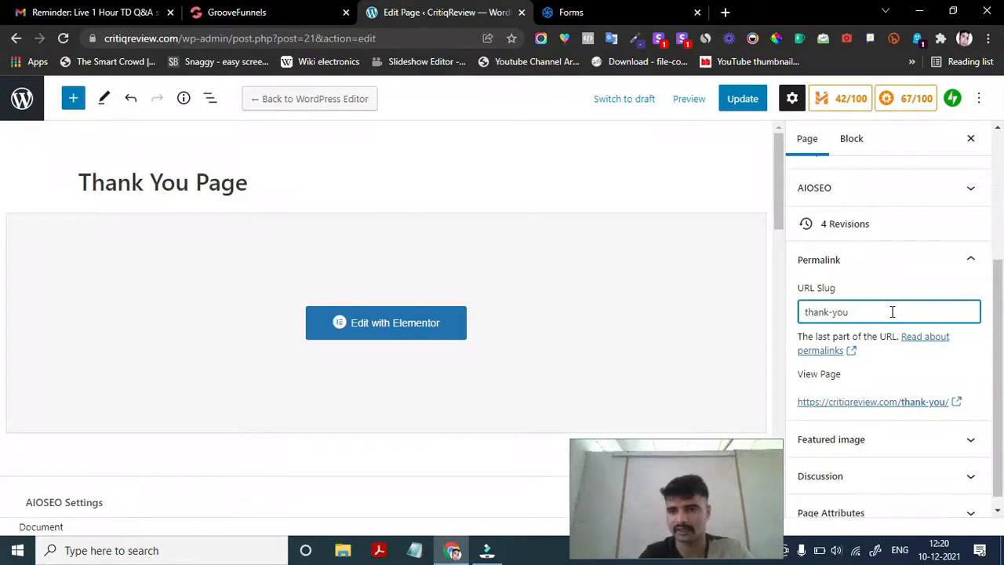
pyautogui.press('BackSpace')
pyautogui.press('BackSpace')
pyautogui.press('BackSpace')
pyautogui.press('BackSpace')
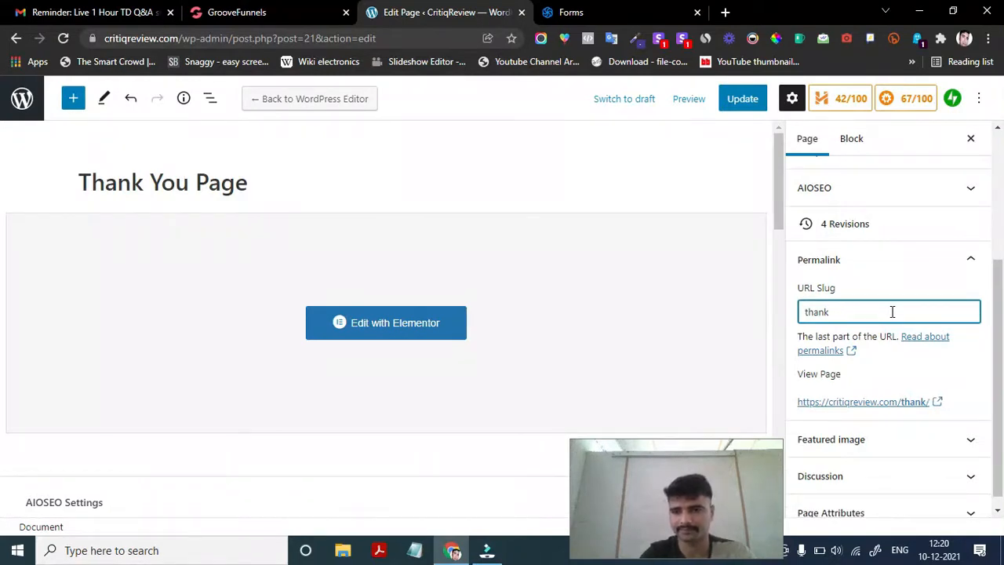
pyautogui.write('you')
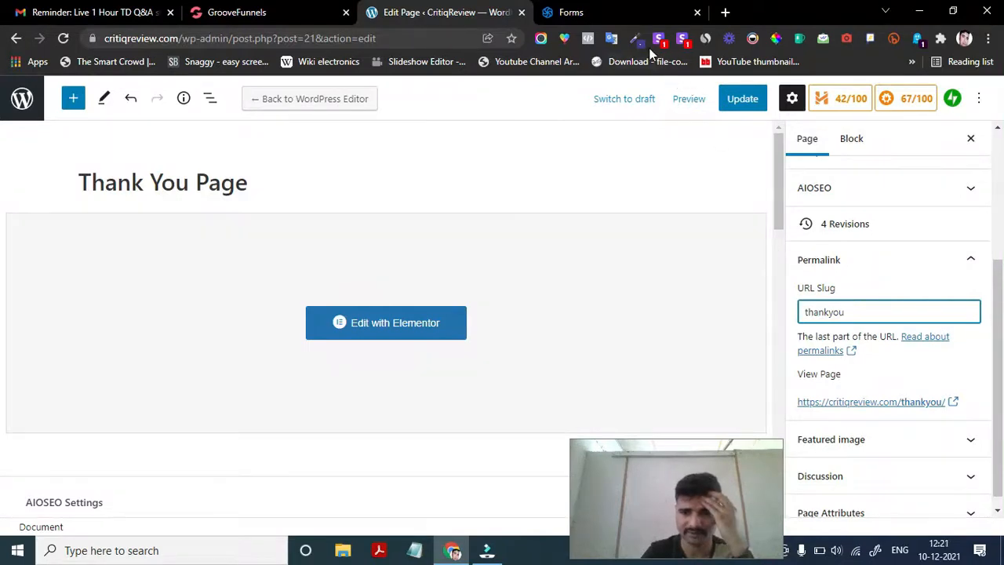
pyautogui.click(608, 14)
pyautogui.scroll(-1, 404, 368)
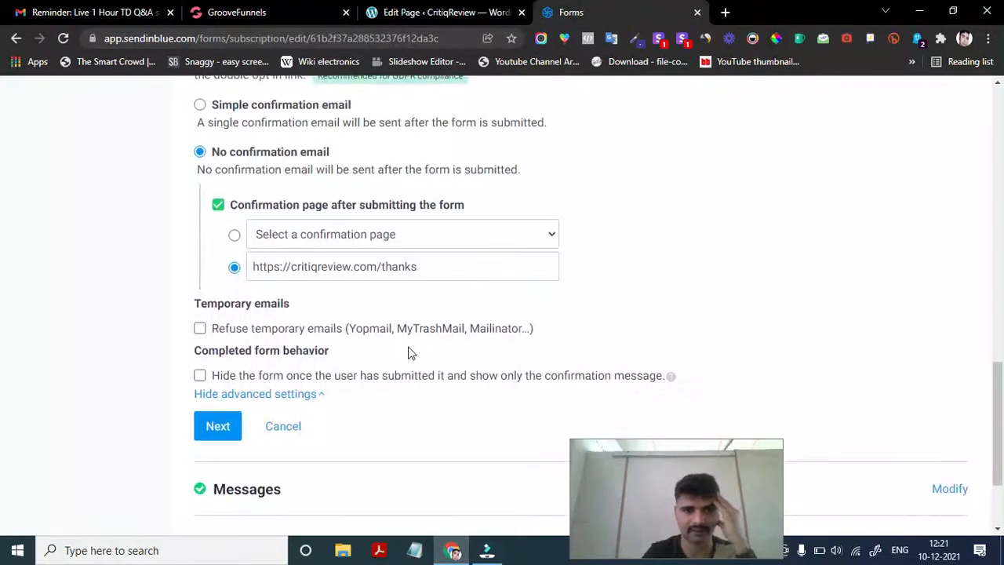
pyautogui.click(464, 10)
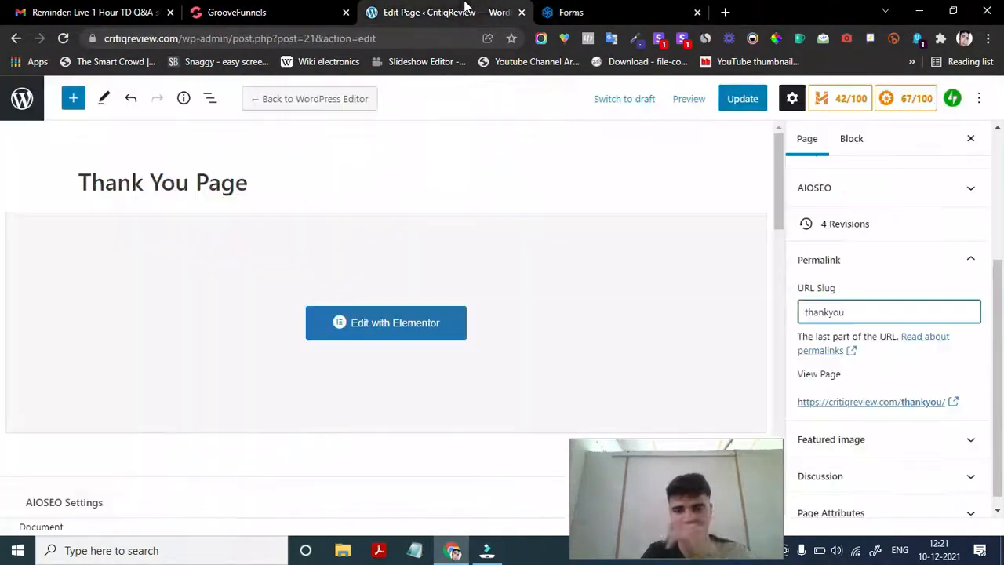
# - Change the slug to 'thanks', update the page, and go back to the Pages list
pyautogui.press('BackSpace')
pyautogui.press('BackSpace')
pyautogui.press('BackSpace')
pyautogui.write('s')
pyautogui.scroll(-1, 858, 416)
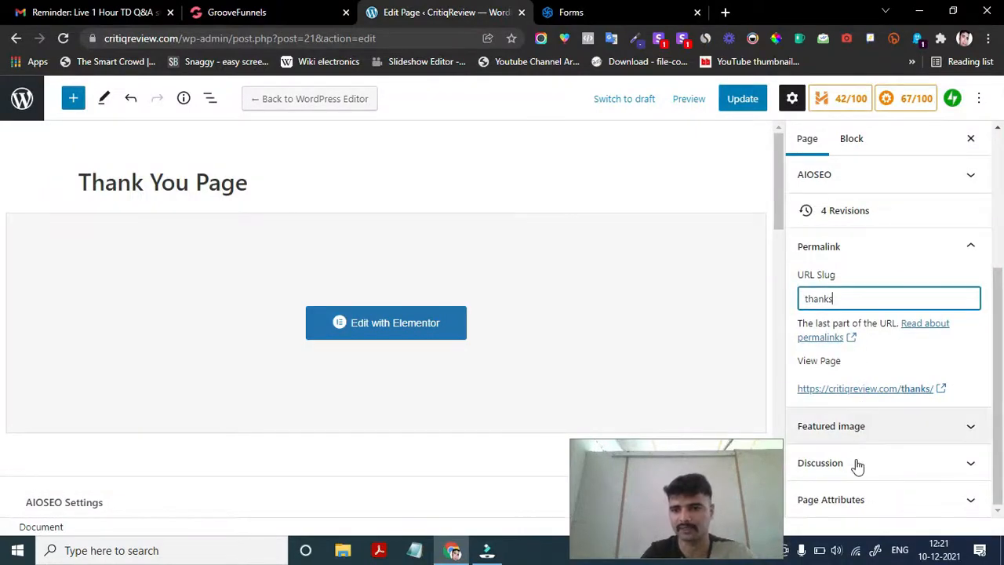
pyautogui.scroll(2, 870, 314)
pyautogui.scroll(-3, 867, 298)
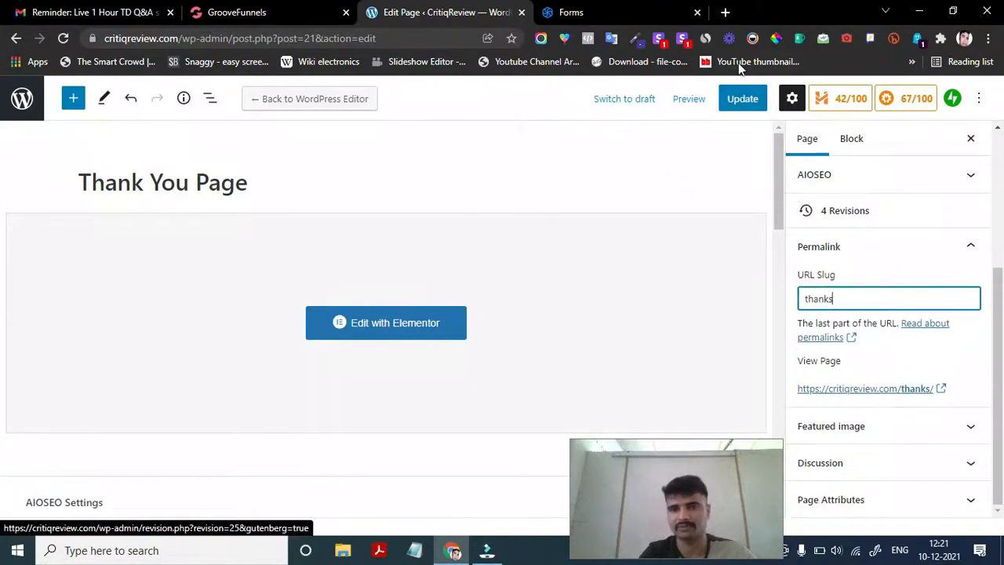
pyautogui.click(742, 98)
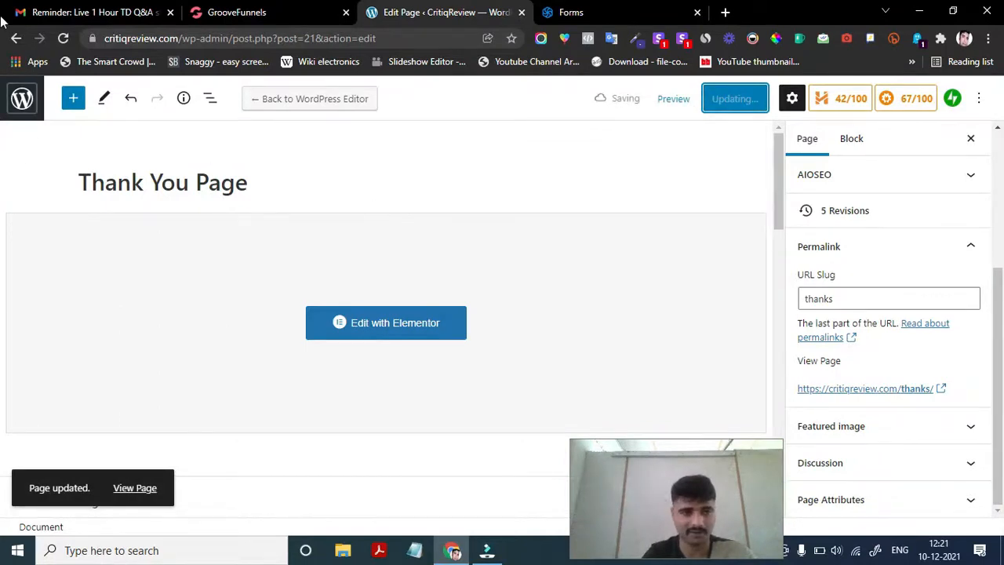
pyautogui.click(14, 102)
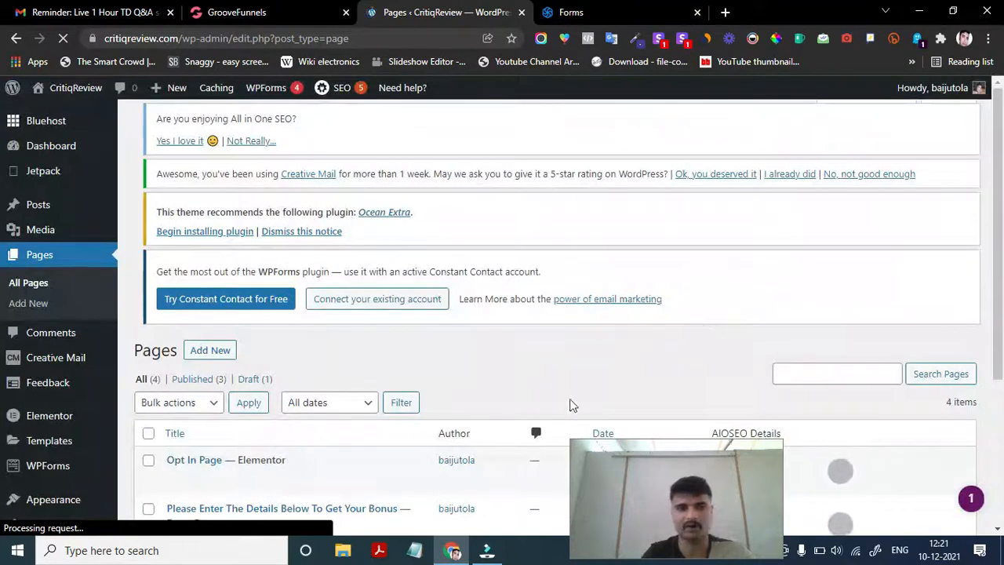
# - Open the Opt In Page for editing from the WordPress Pages list
pyautogui.scroll(-3, 304, 343)
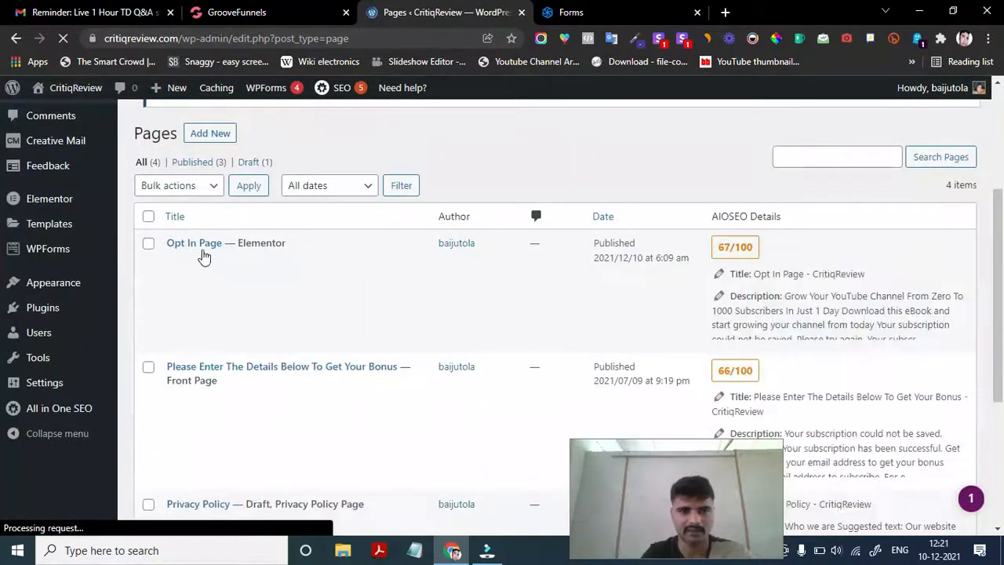
pyautogui.moveTo(195, 293)
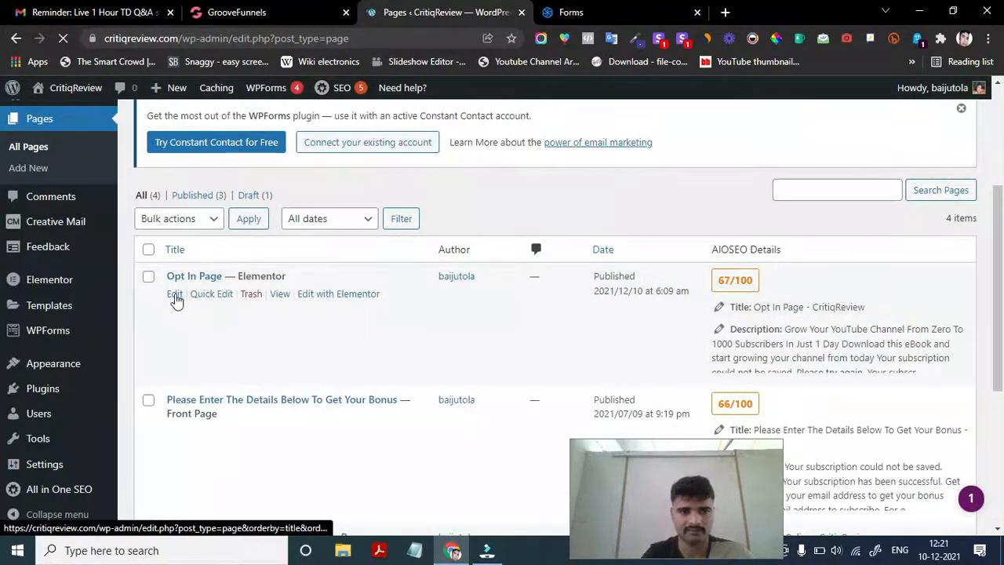
pyautogui.click(175, 296)
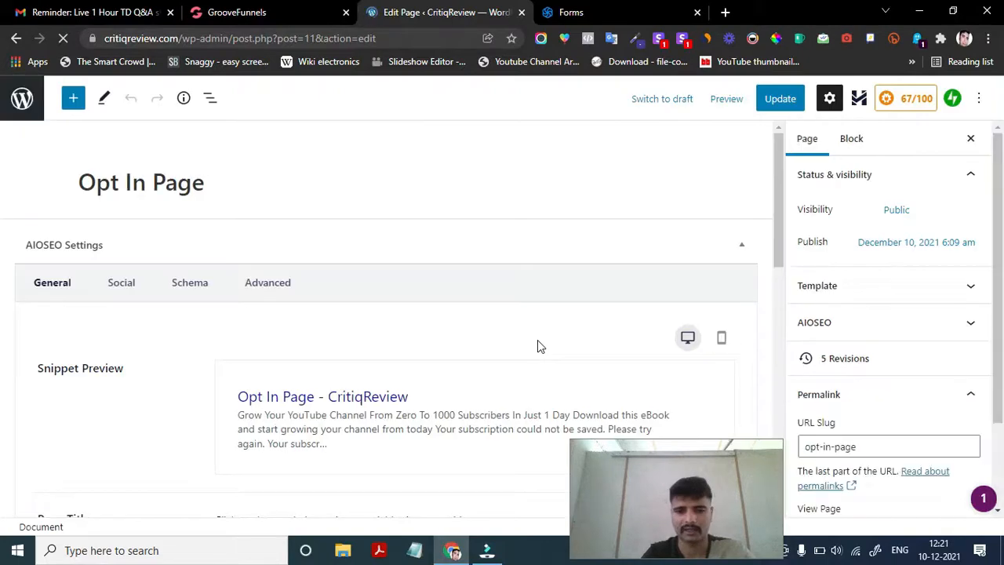
pyautogui.scroll(-1, 843, 402)
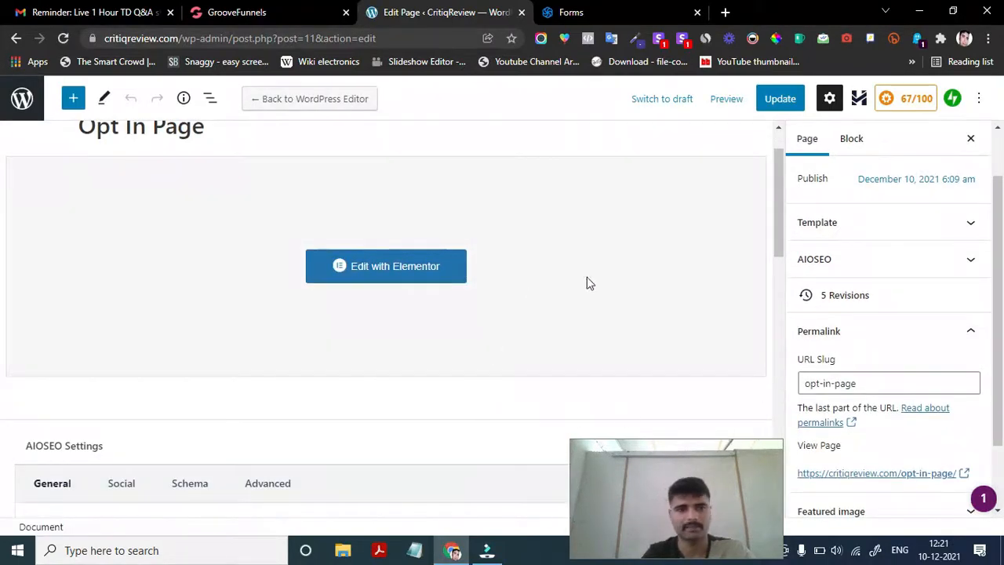
pyautogui.click(859, 383)
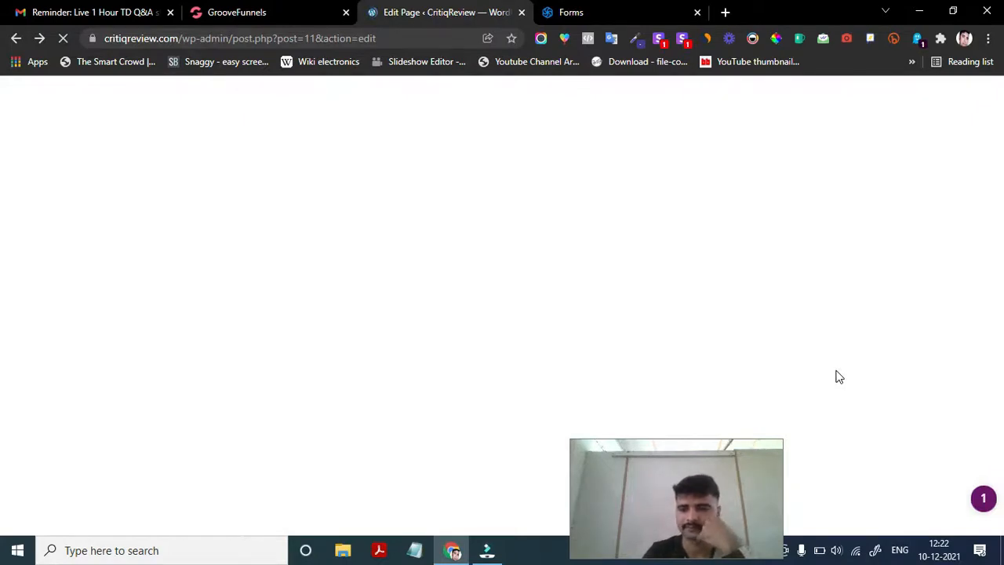
# - Remove '-page' from the Opt In Page's URL slug and update the page
pyautogui.scroll(-1, 897, 436)
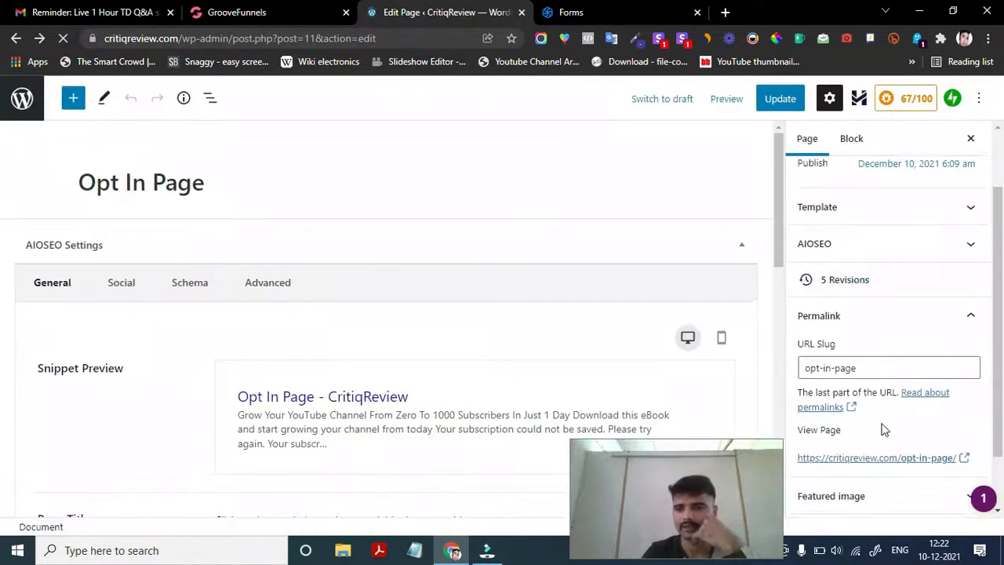
pyautogui.click(863, 366)
pyautogui.click(862, 366)
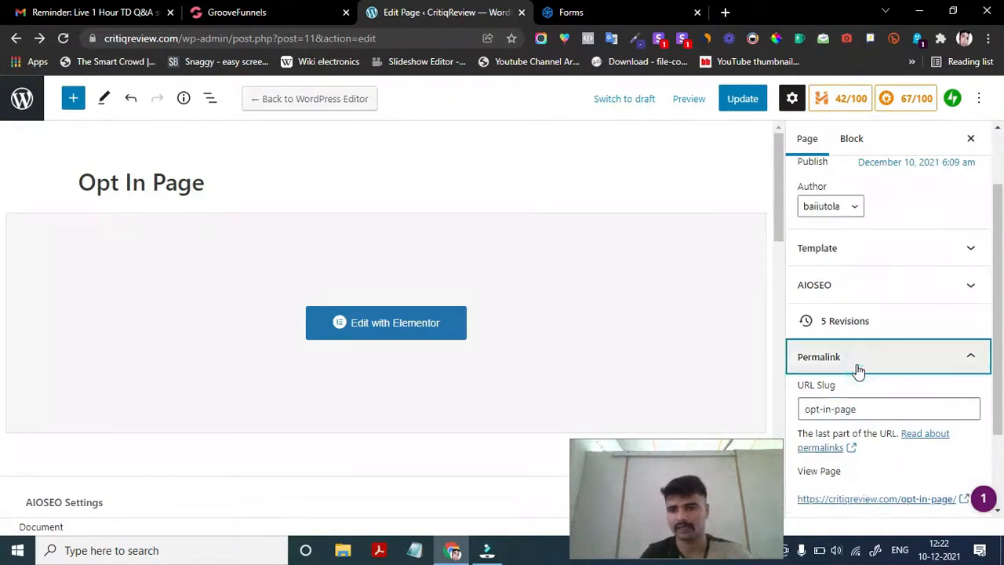
pyautogui.click(864, 444)
pyautogui.keyDown('shift'); pyautogui.click(830, 446); pyautogui.keyUp('shift')
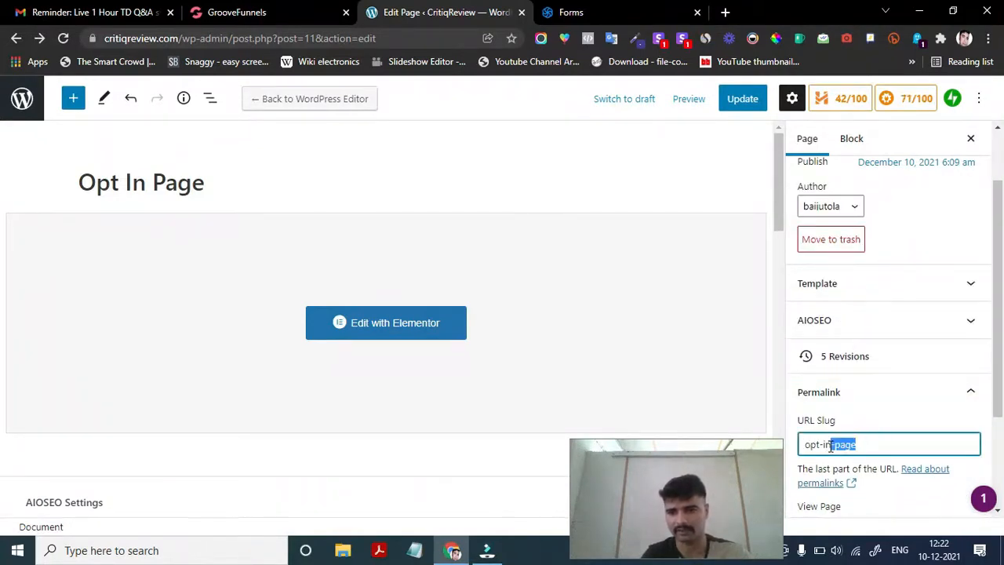
pyautogui.press('BackSpace')
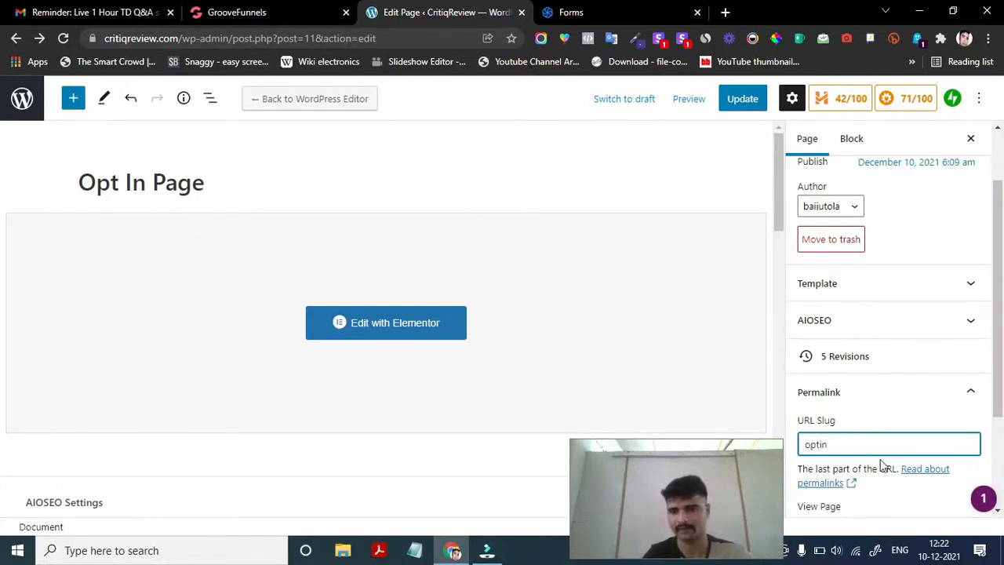
pyautogui.scroll(-2, 898, 465)
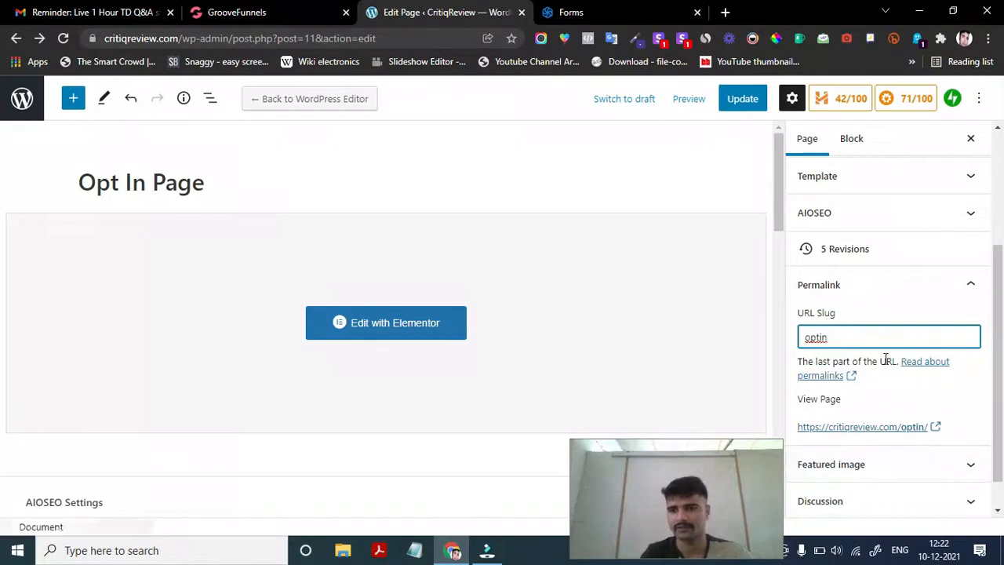
pyautogui.click(743, 102)
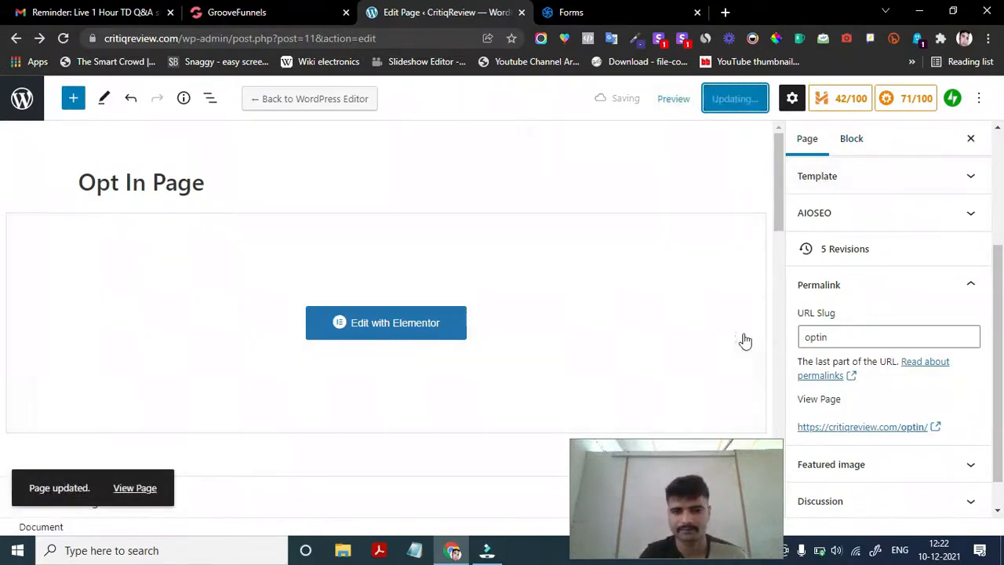
# - Copy the Opt In Page's live link and open a new incognito window
pyautogui.click(848, 433)
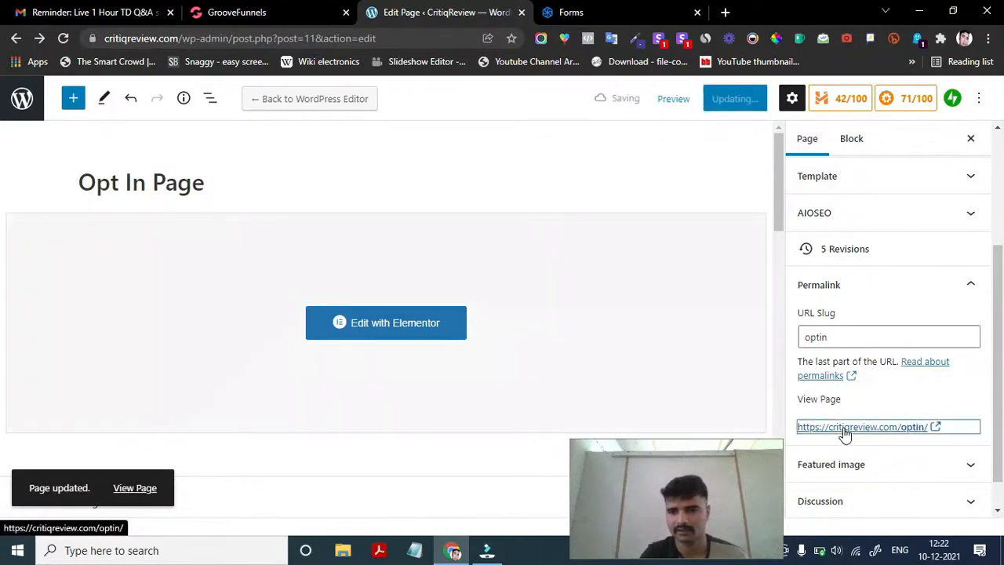
pyautogui.rightClick(840, 430)
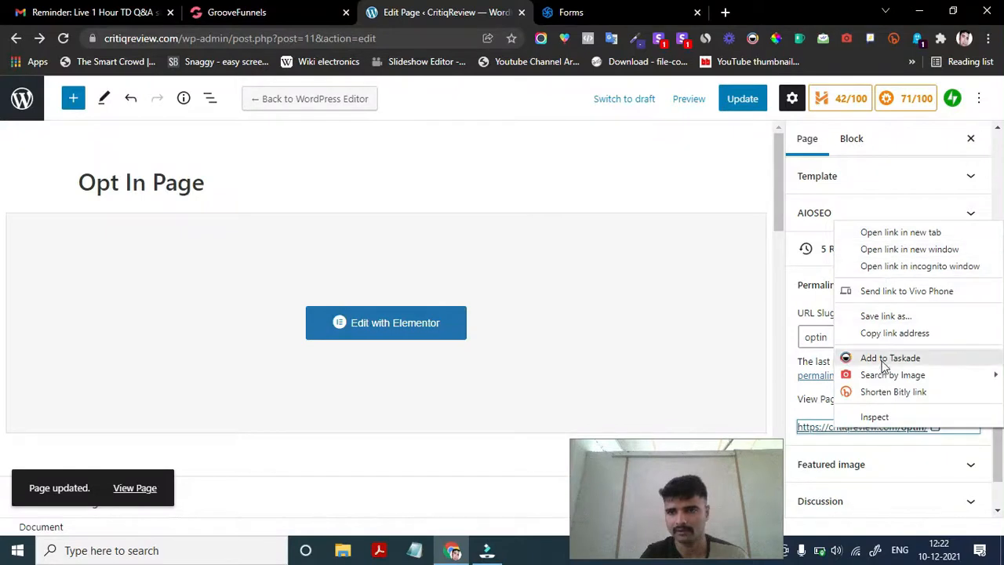
pyautogui.click(891, 334)
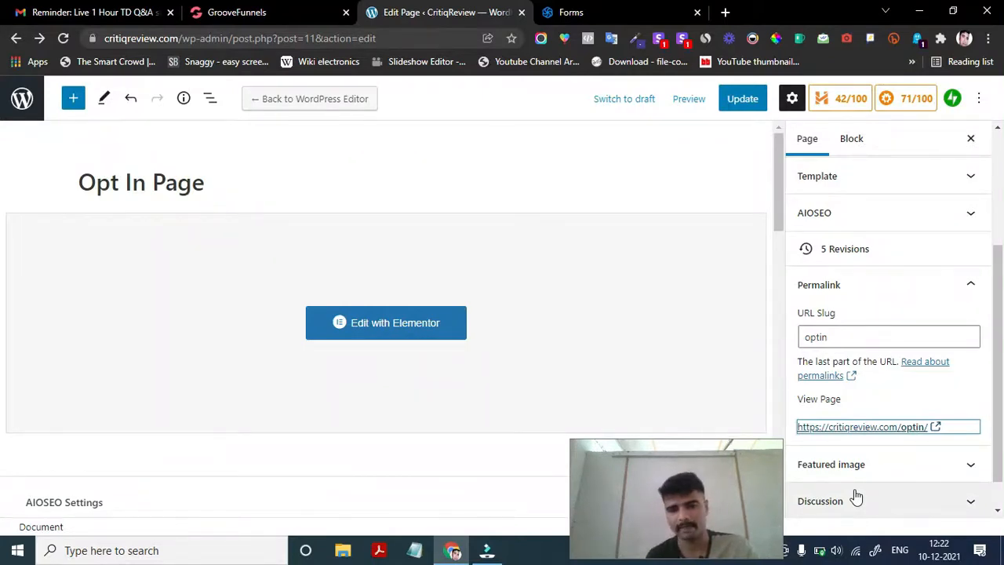
pyautogui.hotkey('ctrl', 'shift', 'n')
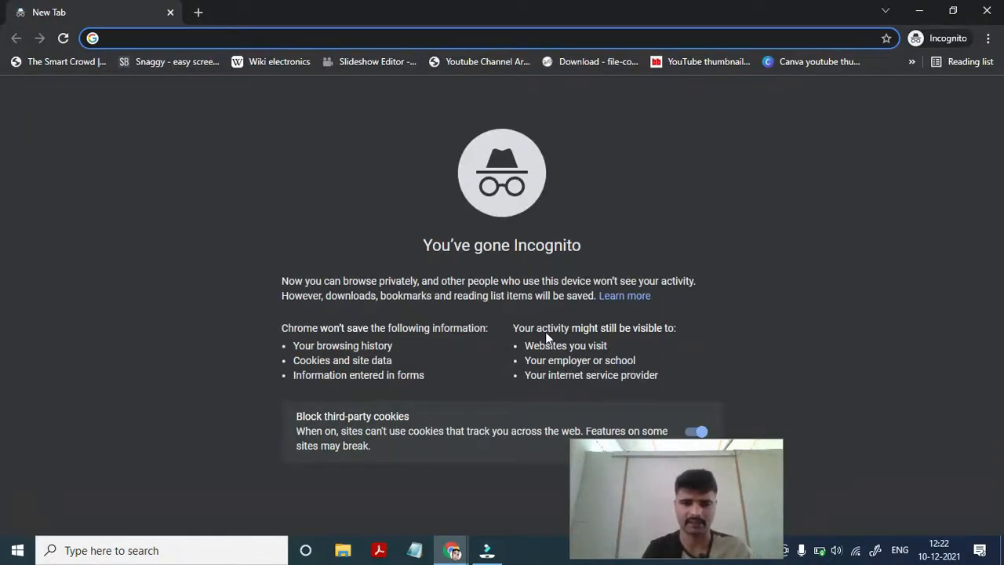
# - Load critiqreview.com/optin/ in the incognito window and scroll over the Download Ebook Now form
pyautogui.click(267, 37)
pyautogui.write('https://critiqreview.com/optin/')
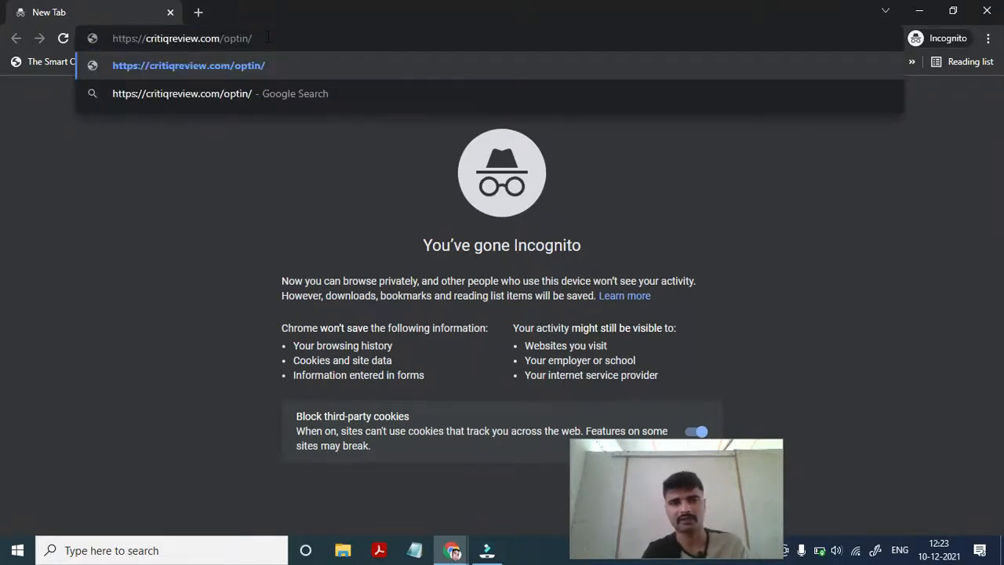
pyautogui.press('Return')
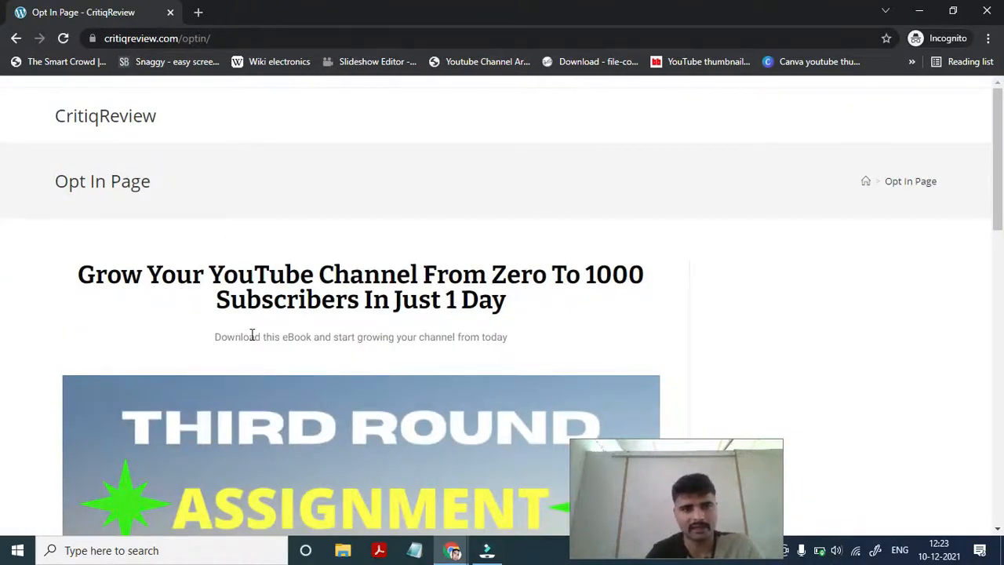
pyautogui.scroll(-10, 251, 334)
pyautogui.scroll(3, 251, 334)
pyautogui.scroll(-3, 251, 338)
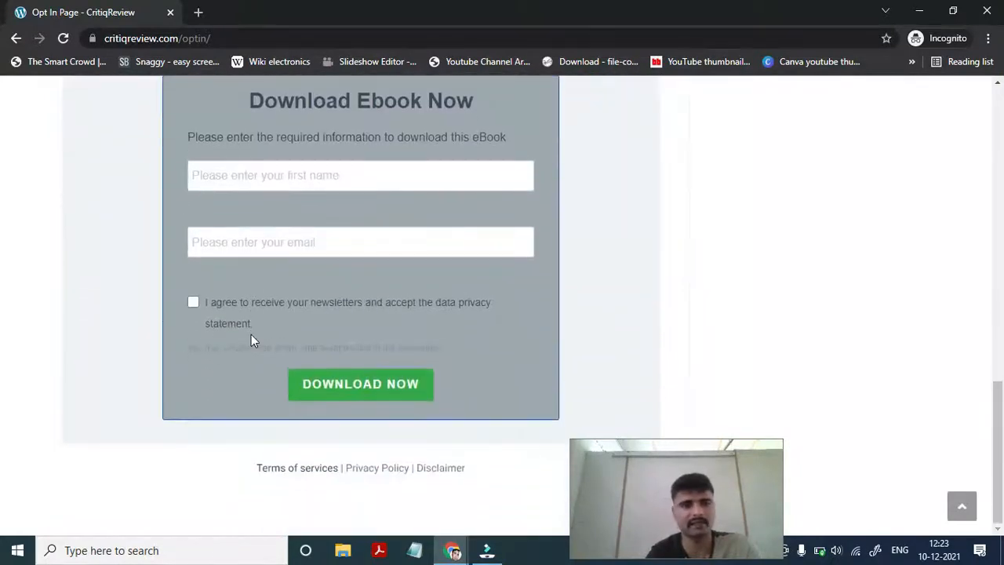
pyautogui.scroll(10, 251, 334)
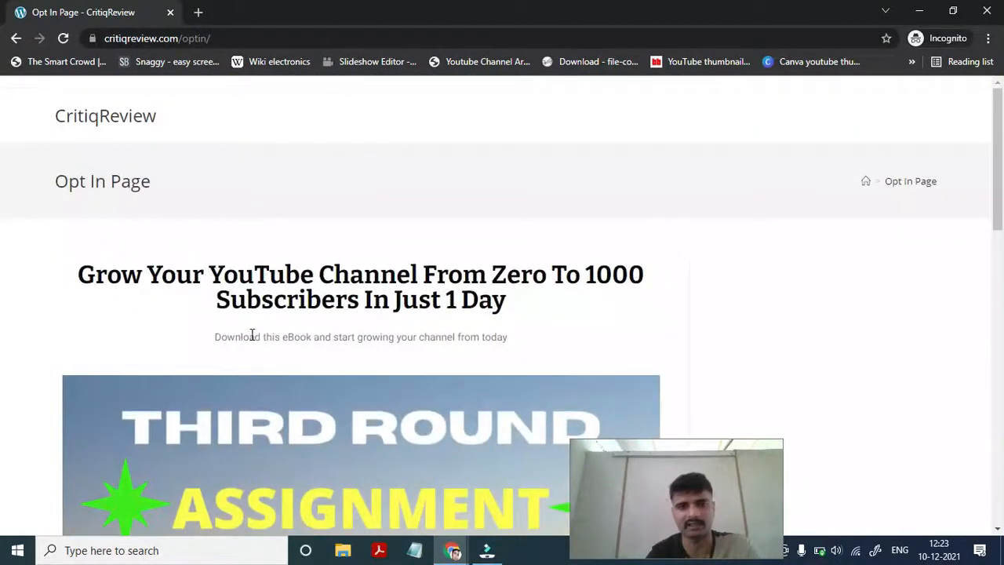
pyautogui.scroll(-10, 322, 341)
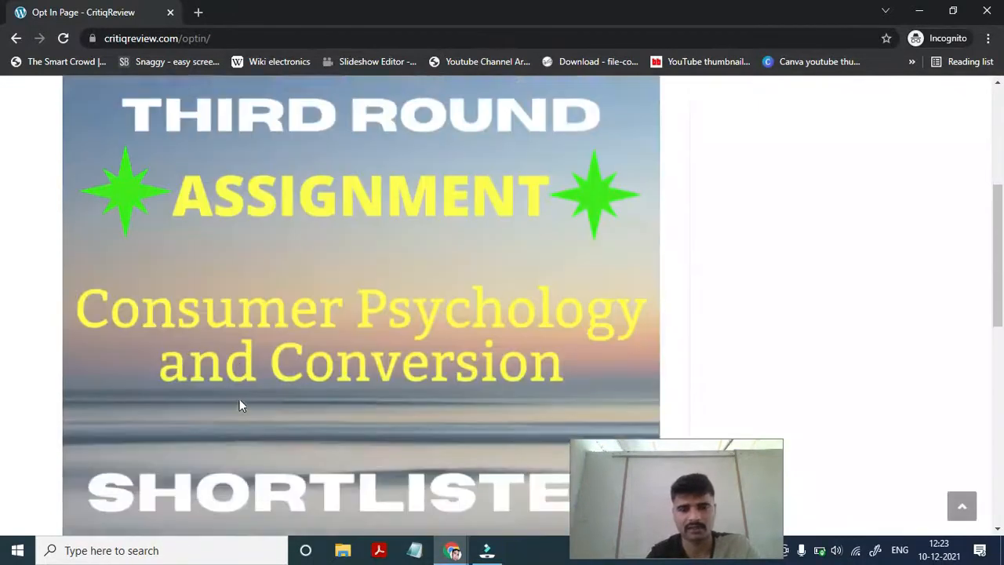
pyautogui.scroll(8, 239, 404)
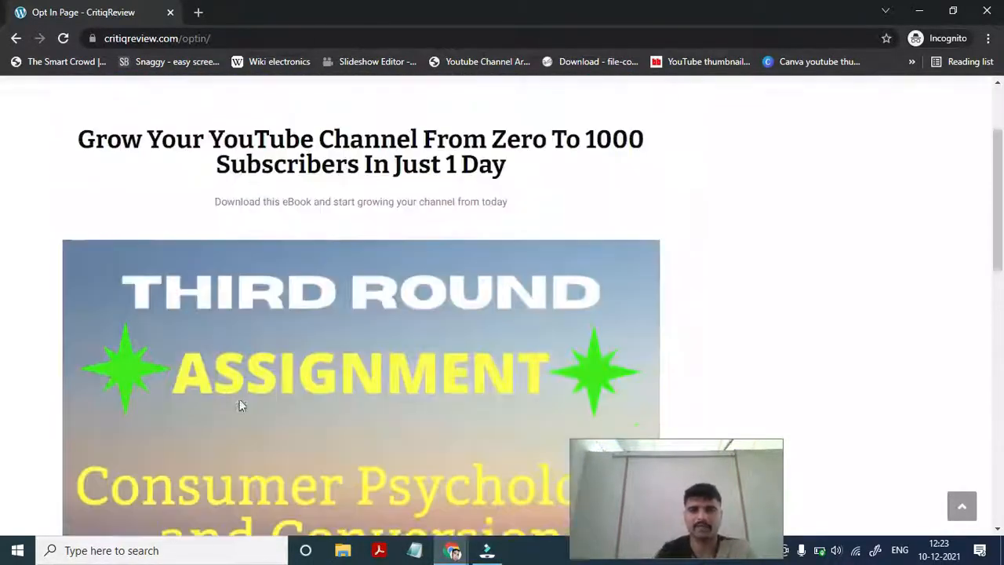
pyautogui.scroll(-8, 240, 404)
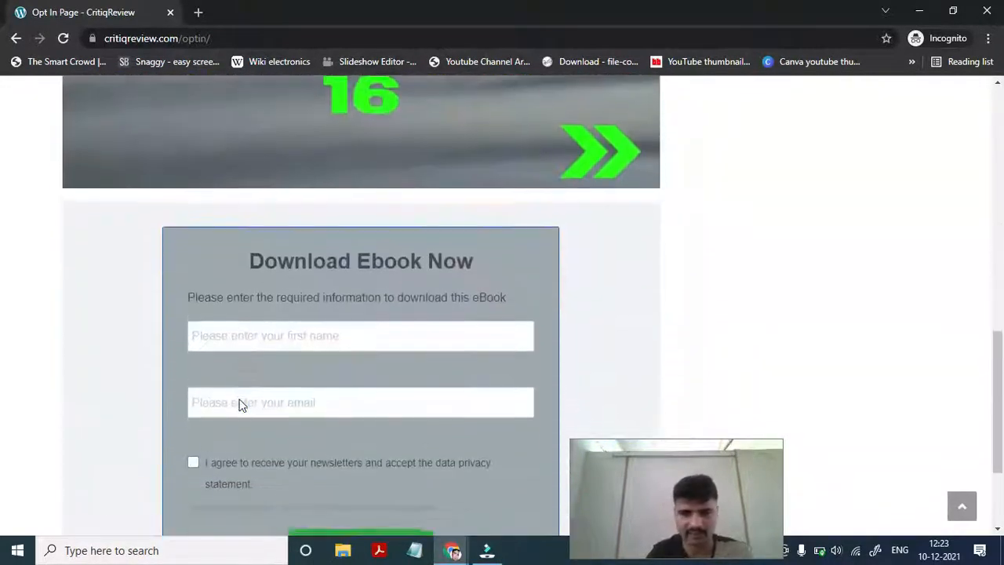
# - Enter a test first name and e-mail address in the ebook form and submit it
pyautogui.click(251, 328)
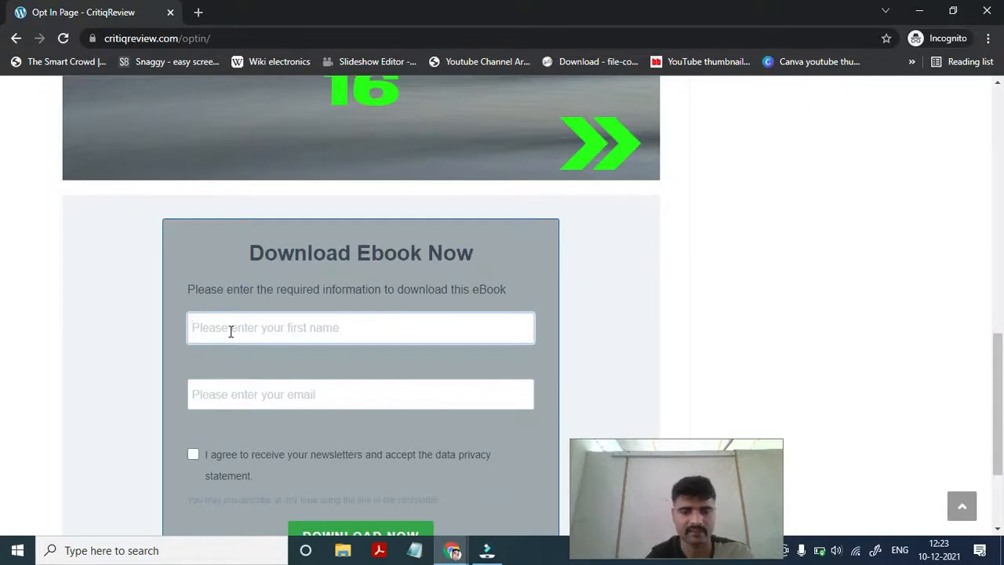
pyautogui.write('Rajnikant')
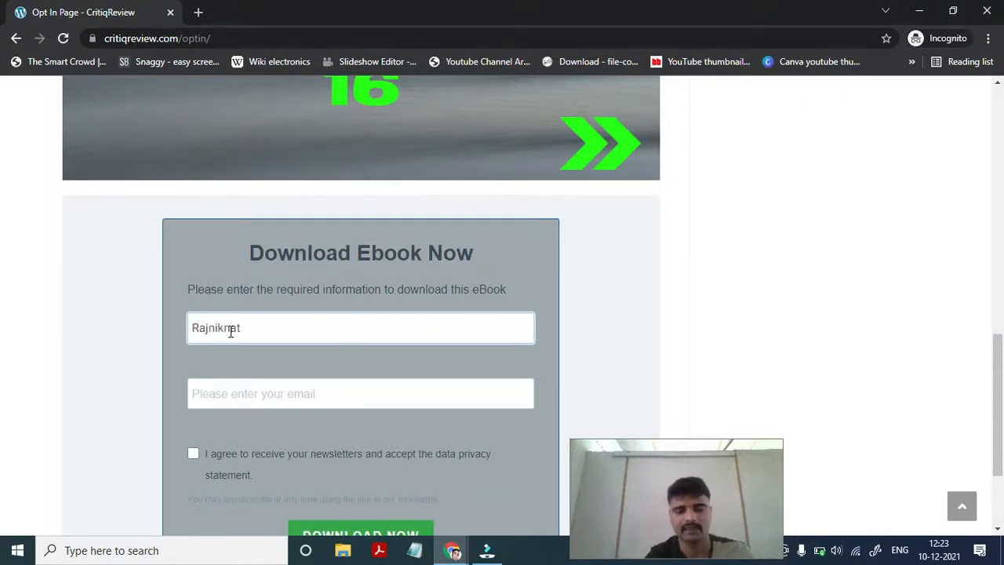
pyautogui.press('Tab')
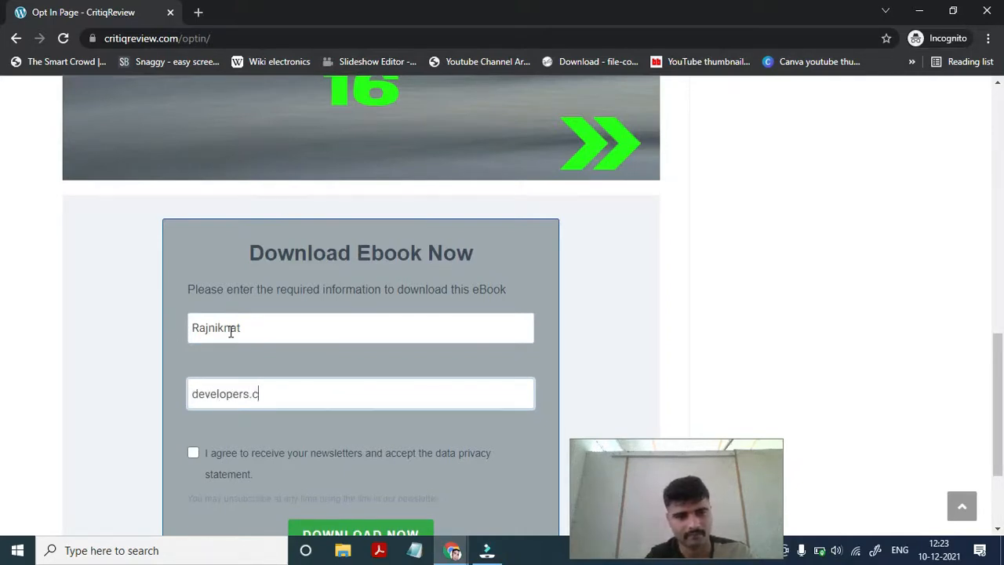
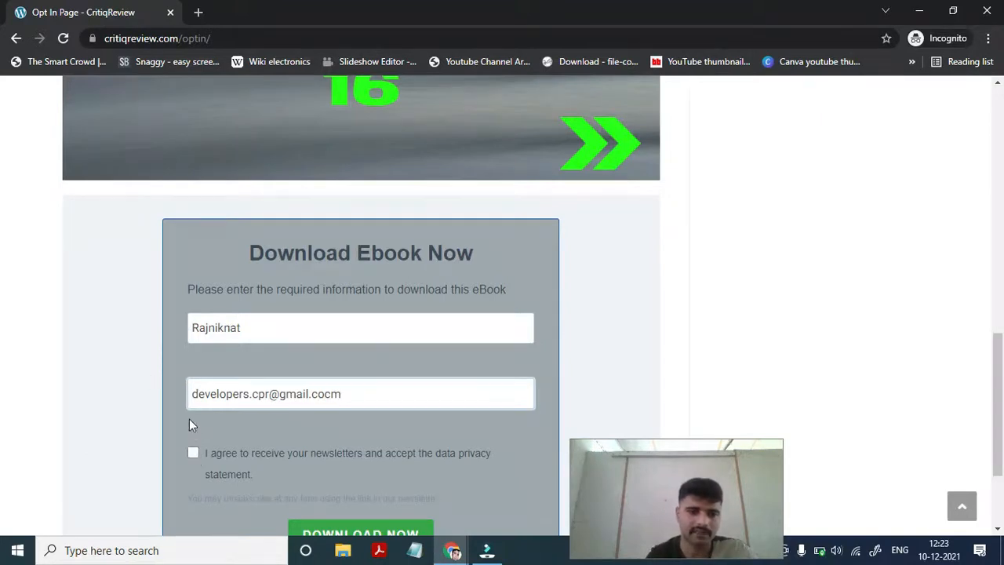
pyautogui.scroll(-2, 190, 418)
pyautogui.click(330, 415)
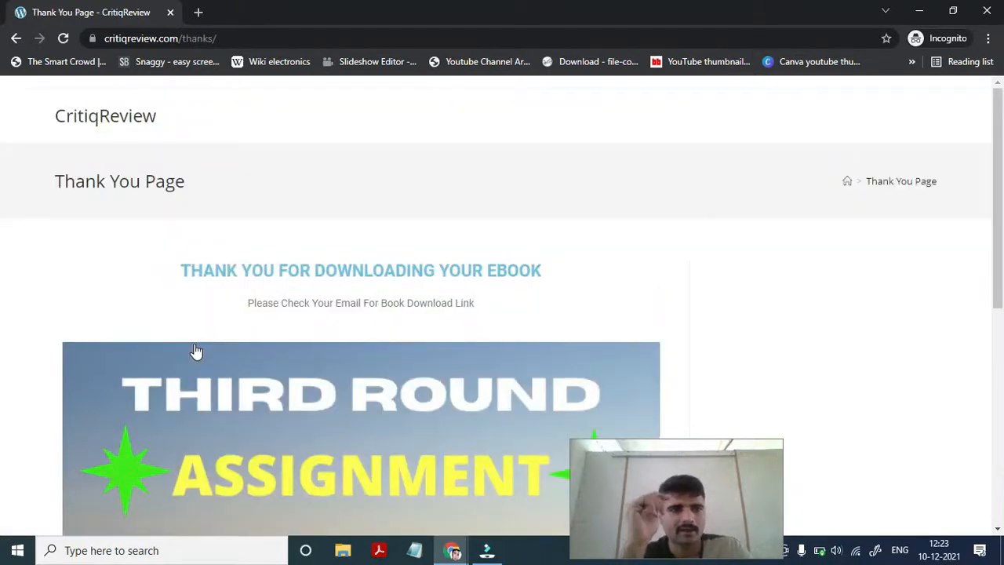
# - Review the Thank You page at critiqreview.com/thanks/, then close the incognito window
pyautogui.scroll(-2, 212, 288)
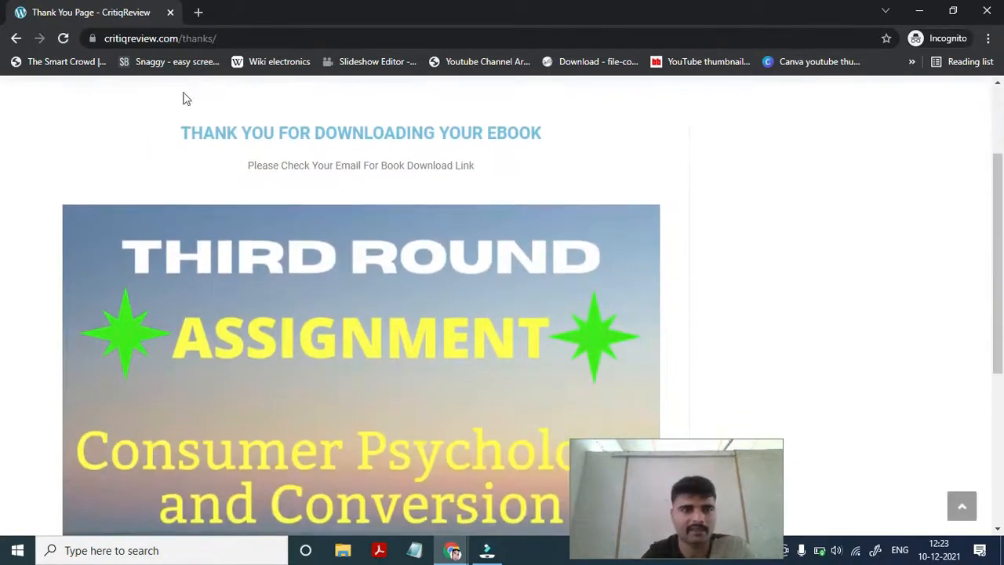
pyautogui.scroll(-4, 259, 413)
pyautogui.scroll(6, 259, 413)
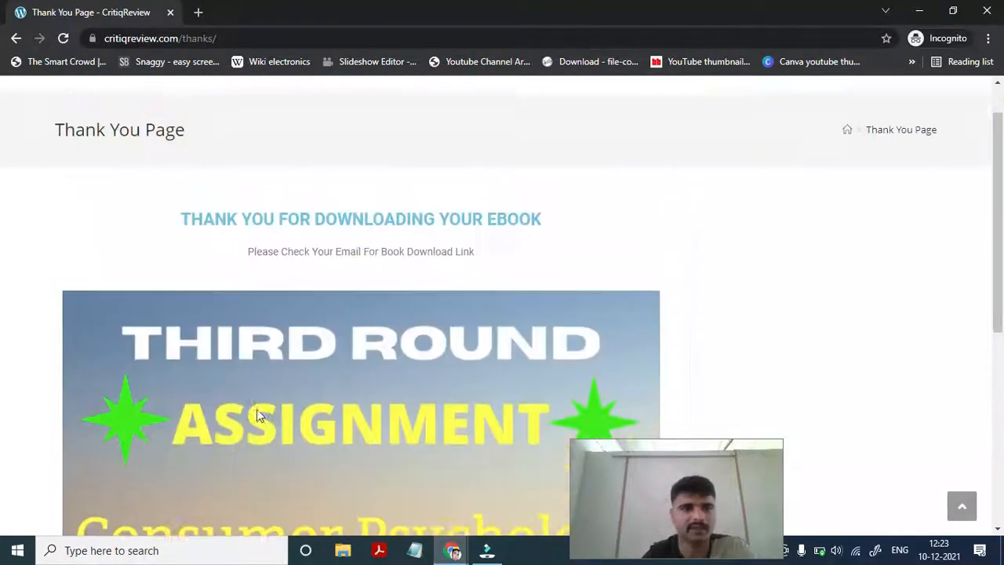
pyautogui.scroll(-2, 249, 244)
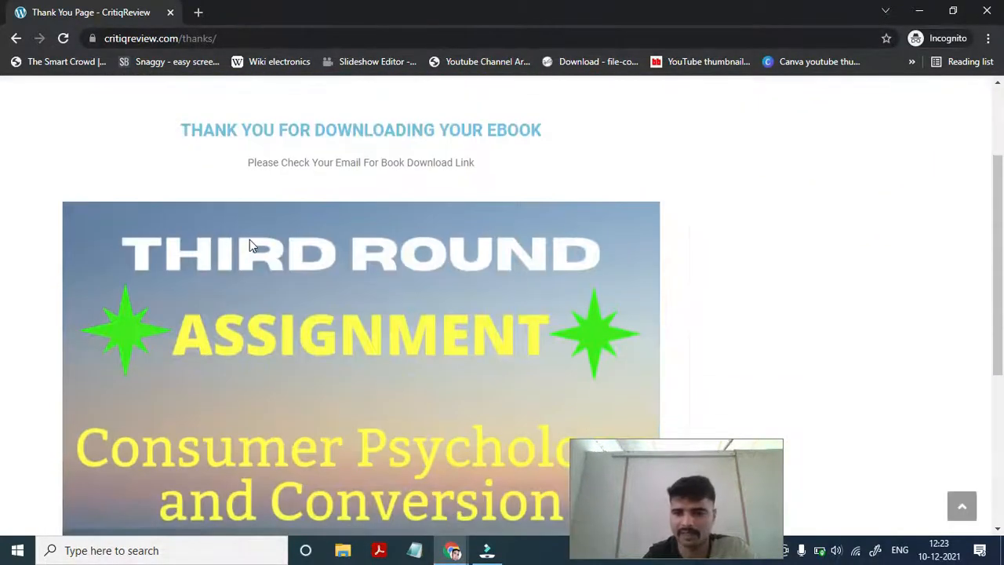
pyautogui.scroll(-4, 249, 244)
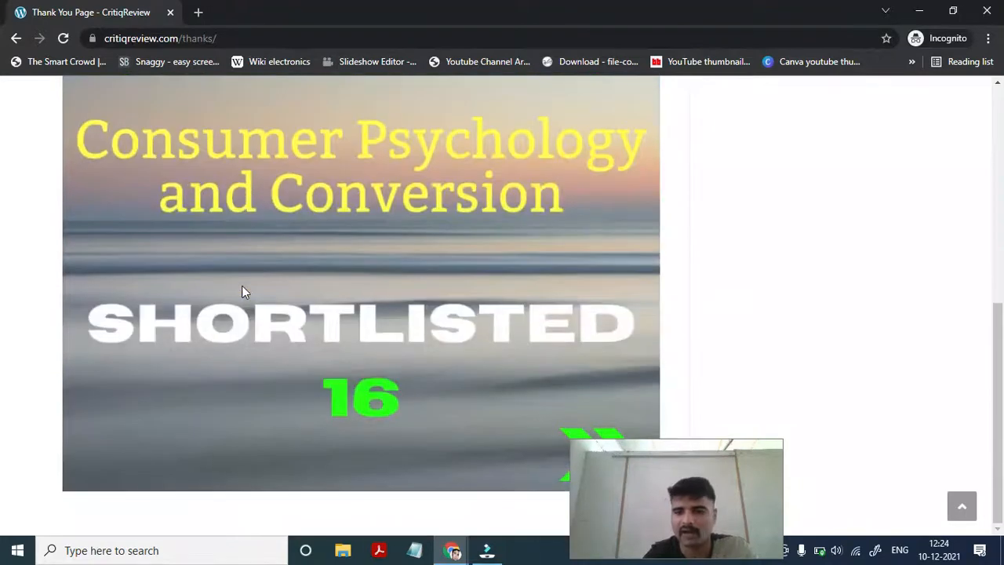
pyautogui.click(989, 9)
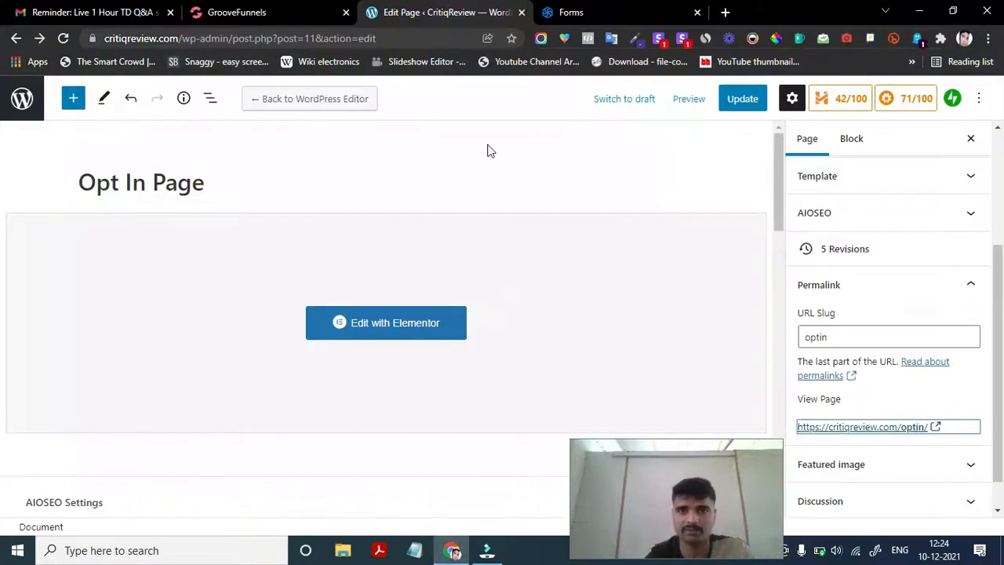
# - Go to Sendinblue's Lists page and open the 1 contact in the Youtube 2 list
pyautogui.click(597, 8)
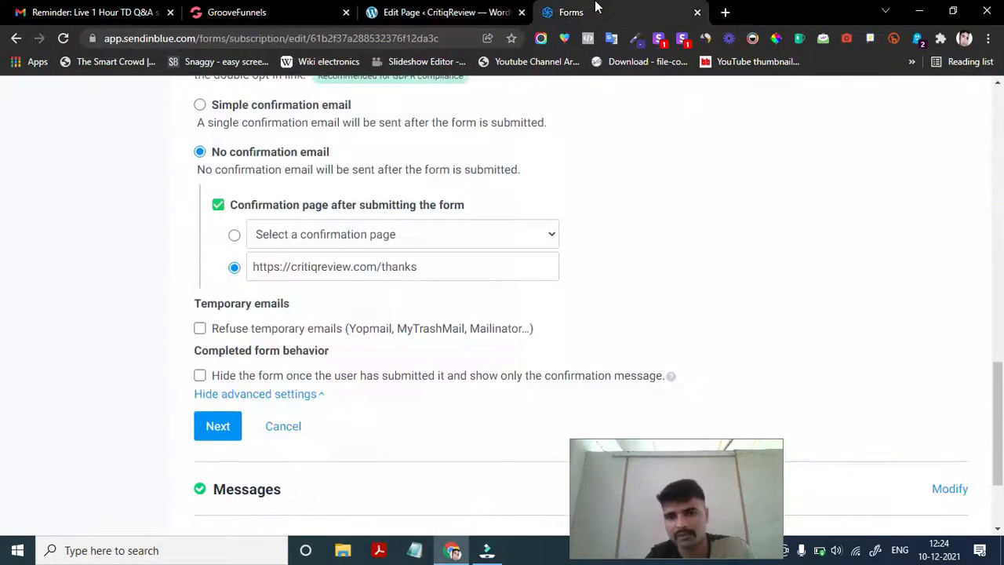
pyautogui.scroll(15, 422, 261)
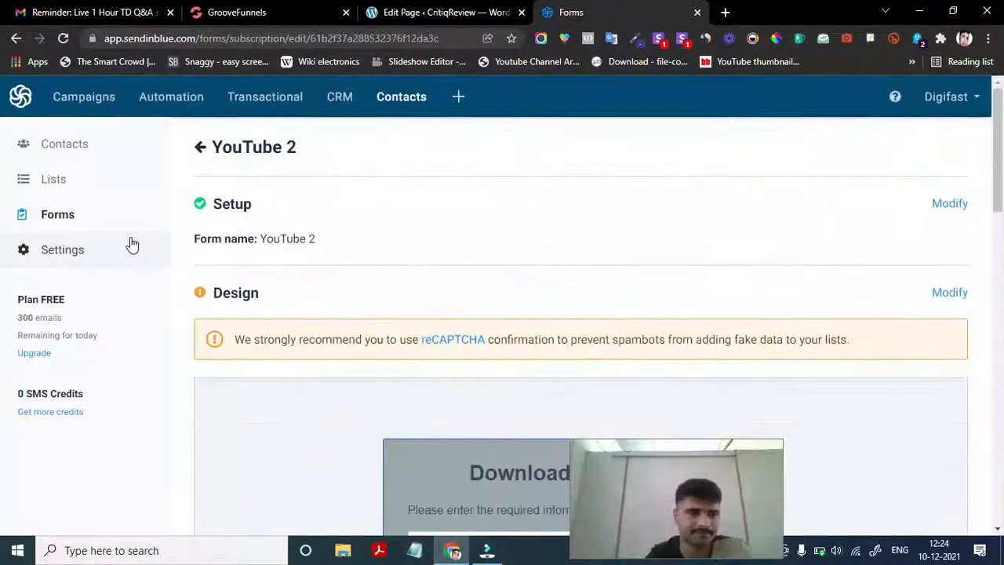
pyautogui.click(60, 190)
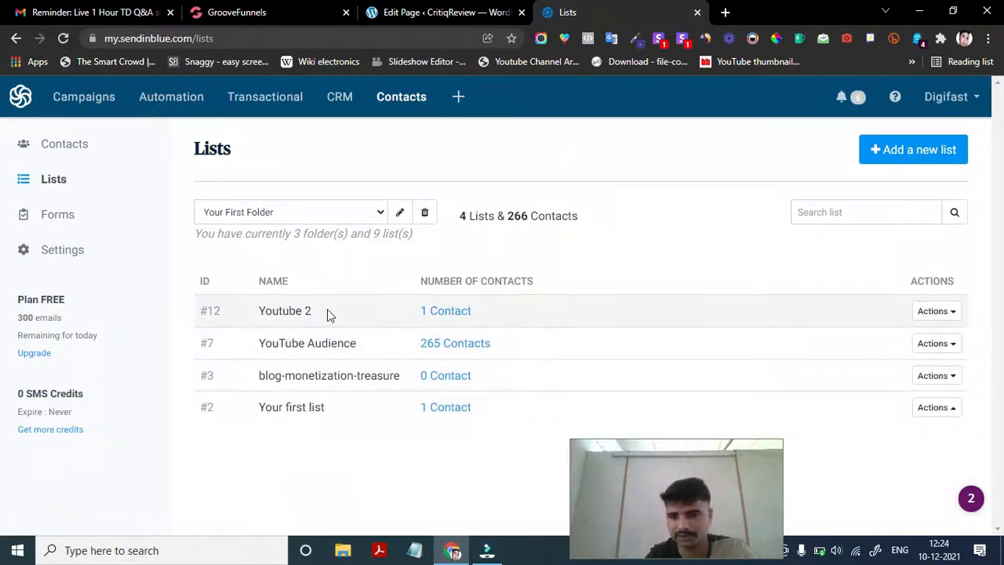
pyautogui.click(447, 315)
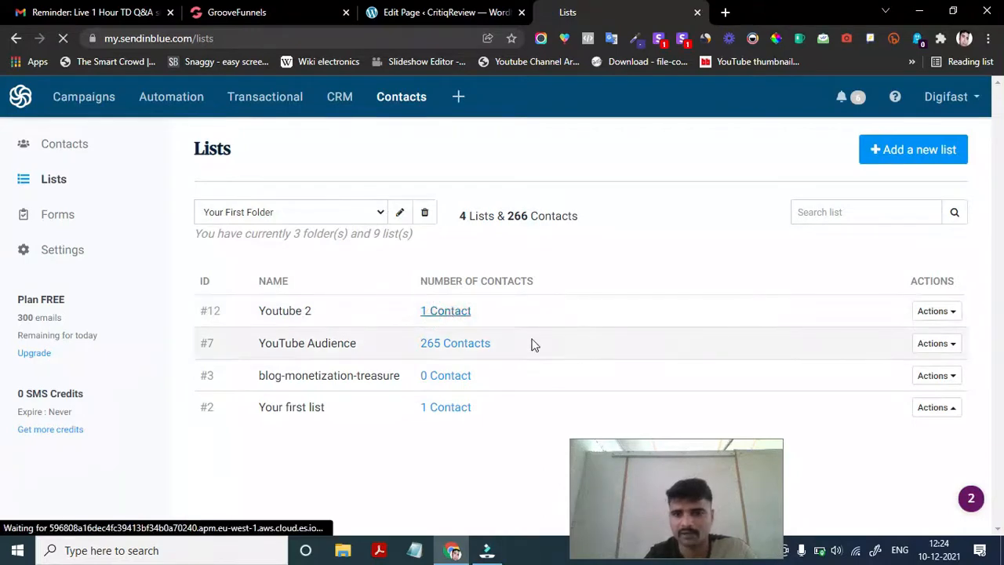